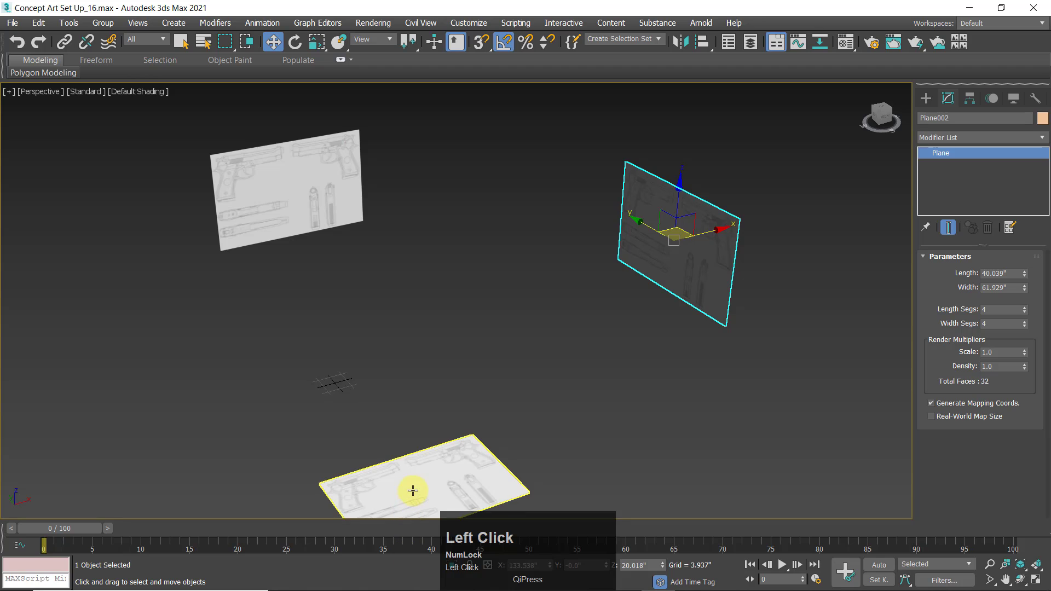
- Examine the three blueprint reference planes in the Perspective view, checking each plane individually and from several angles
click(413, 491)
click(392, 306)
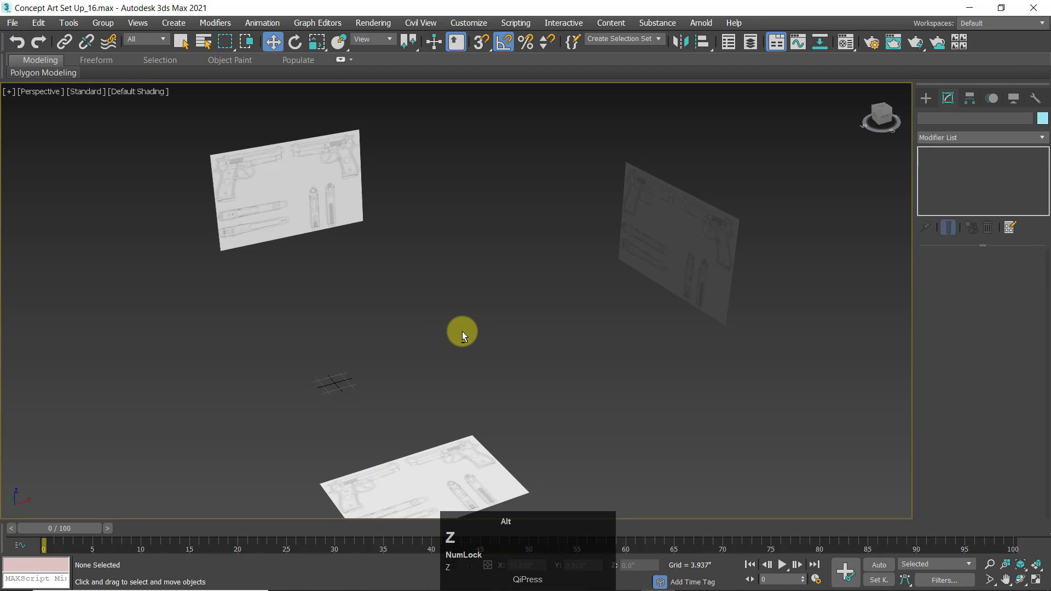
alt+middle_drag(462, 331, 523, 284)
alt+middle_drag(399, 271, 484, 277)
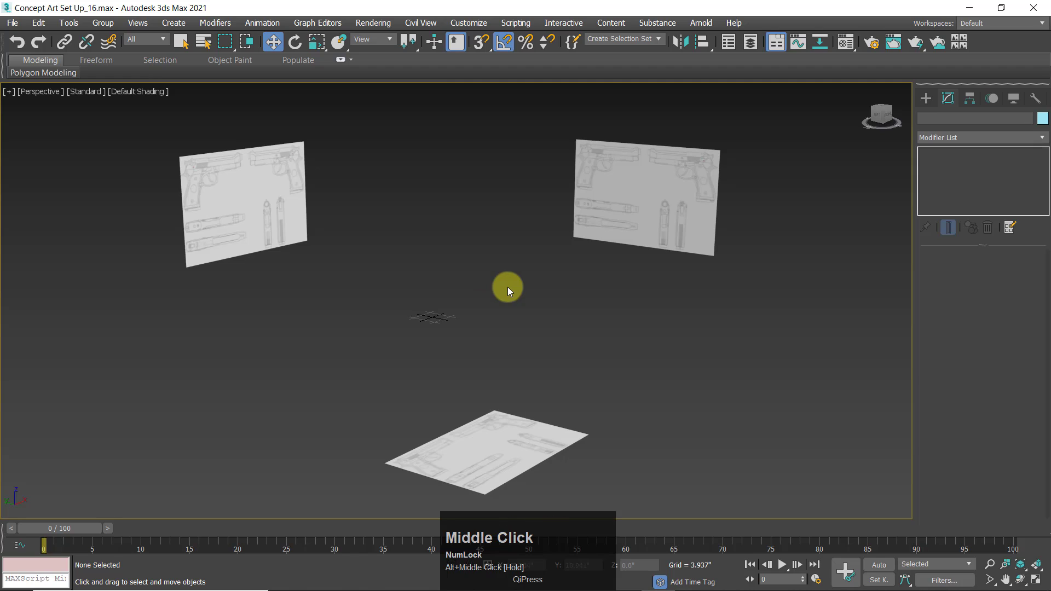
click(252, 204)
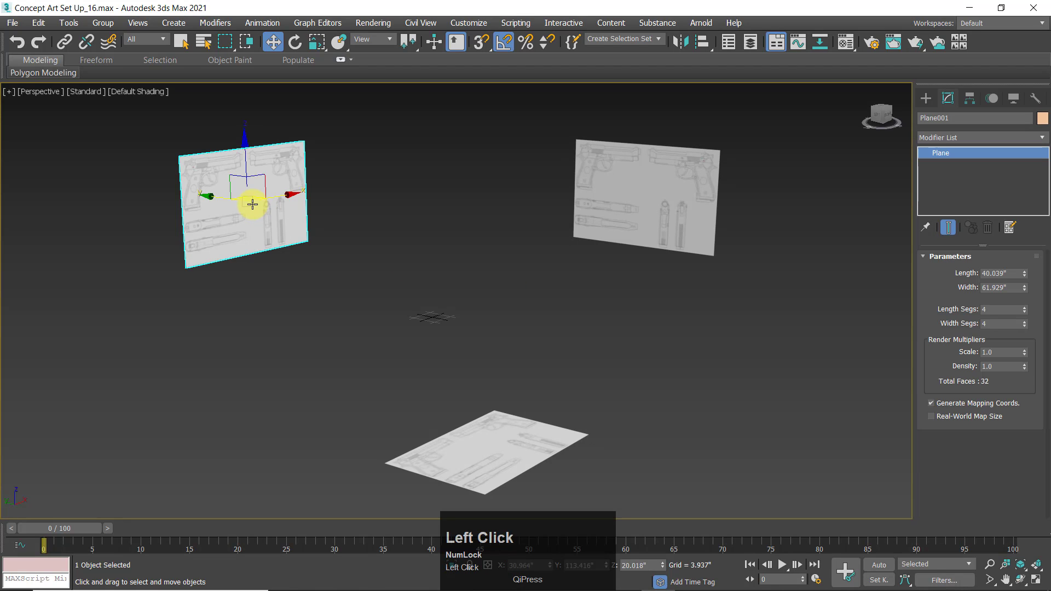
click(333, 356)
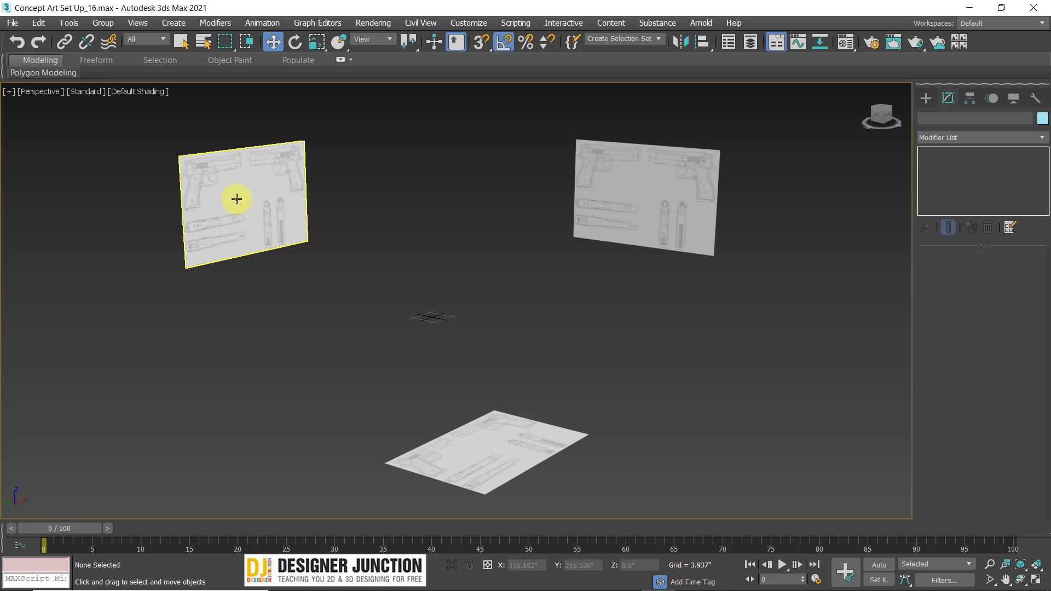
click(237, 199)
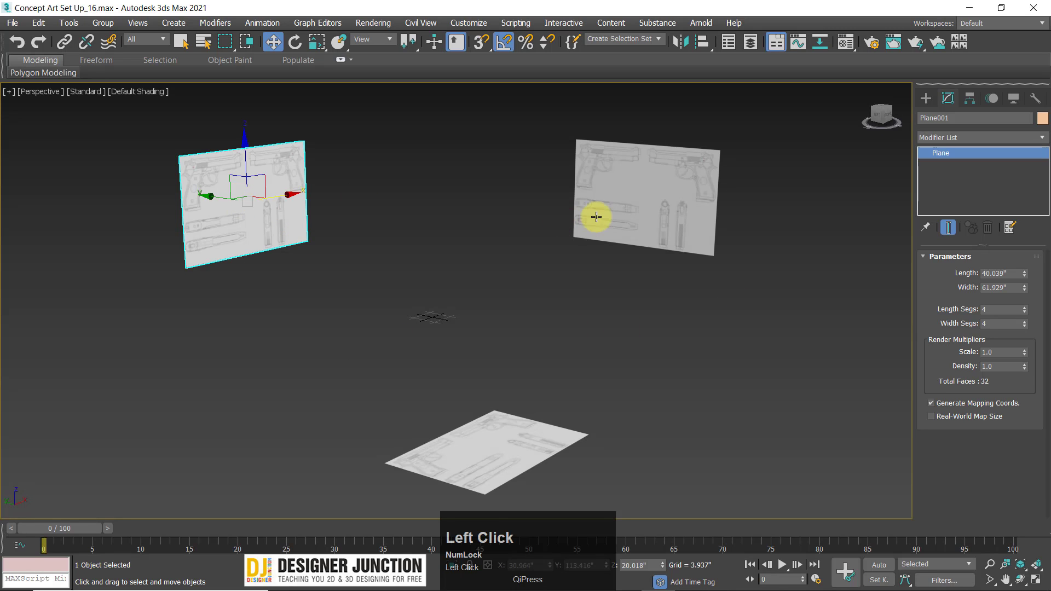
click(598, 216)
click(472, 436)
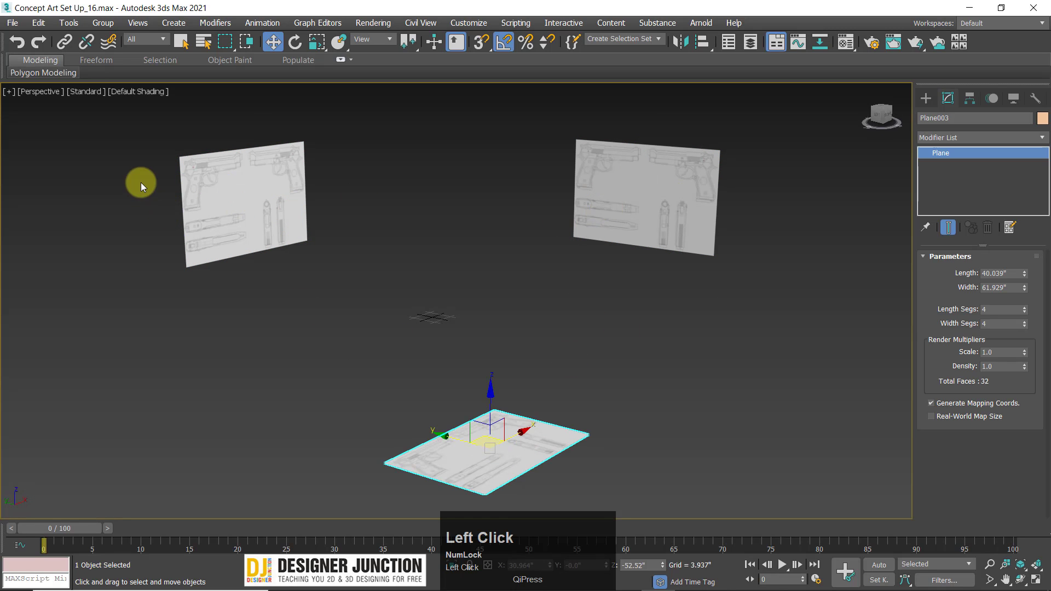
click(237, 190)
click(500, 235)
scroll(250, 188, up, 3)
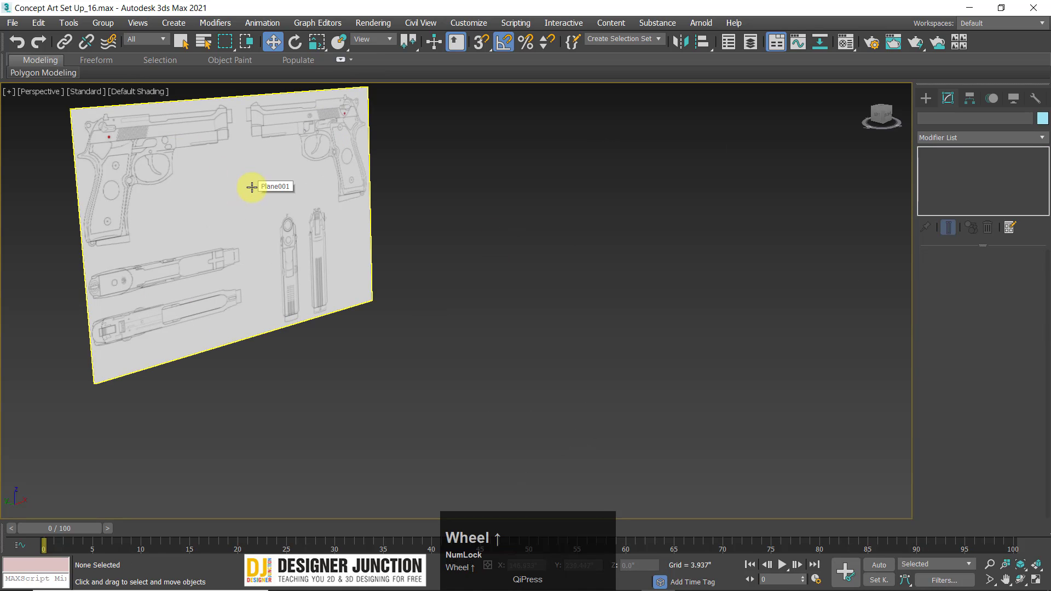
key(z)
mouse_move(470, 253)
alt+middle_down()
mouse_move(504, 241)
mouse_move(381, 280)
mouse_move(388, 294)
mouse_move(443, 248)
mouse_move(460, 248)
alt+middle_up()
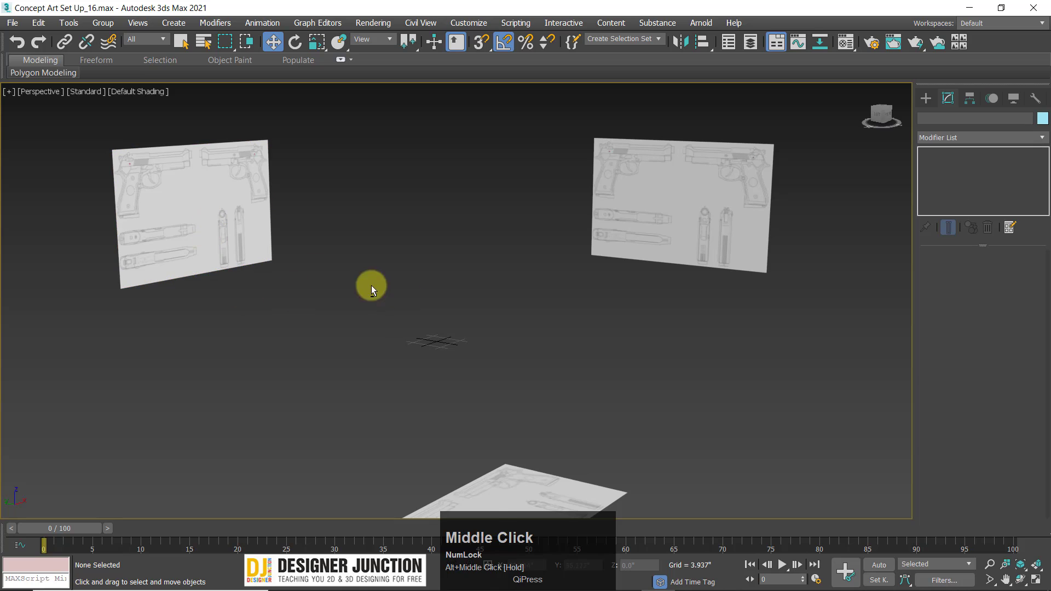
alt+middle_drag(256, 238, 245, 225)
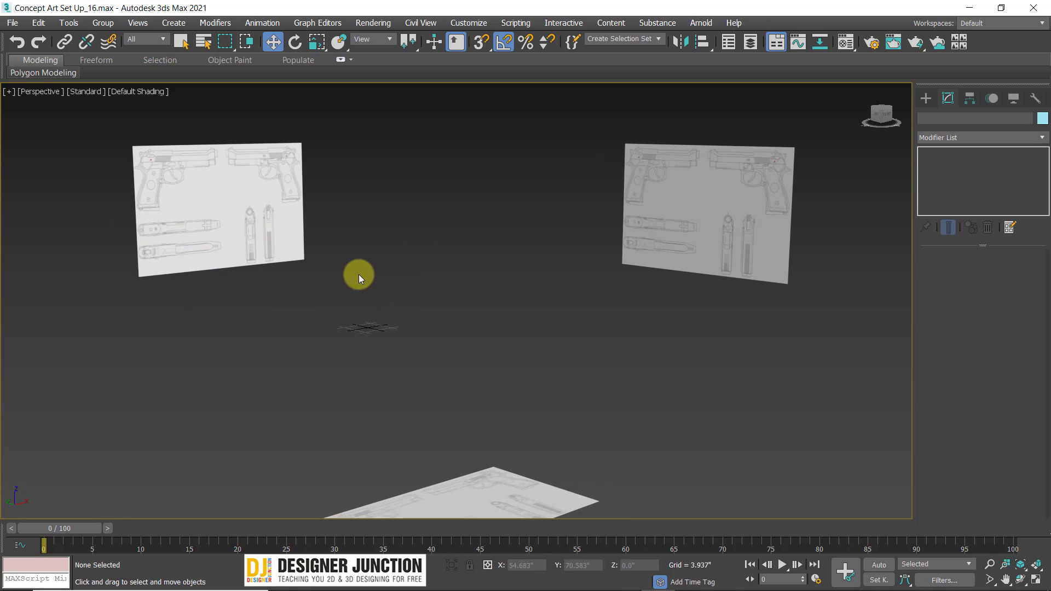
alt+middle_drag(512, 221, 425, 228)
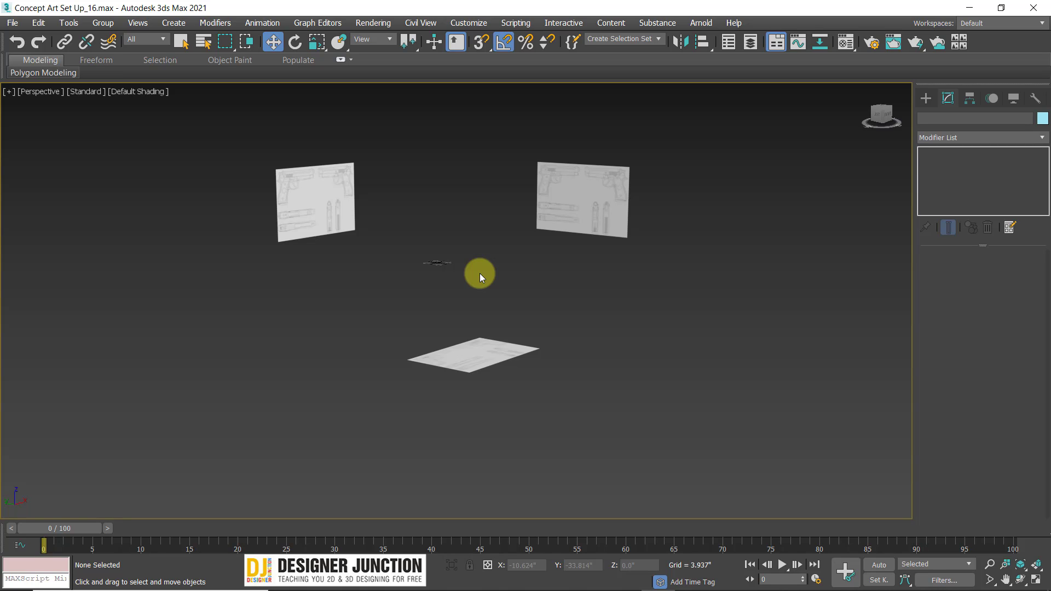
alt+middle_drag(480, 275, 630, 227)
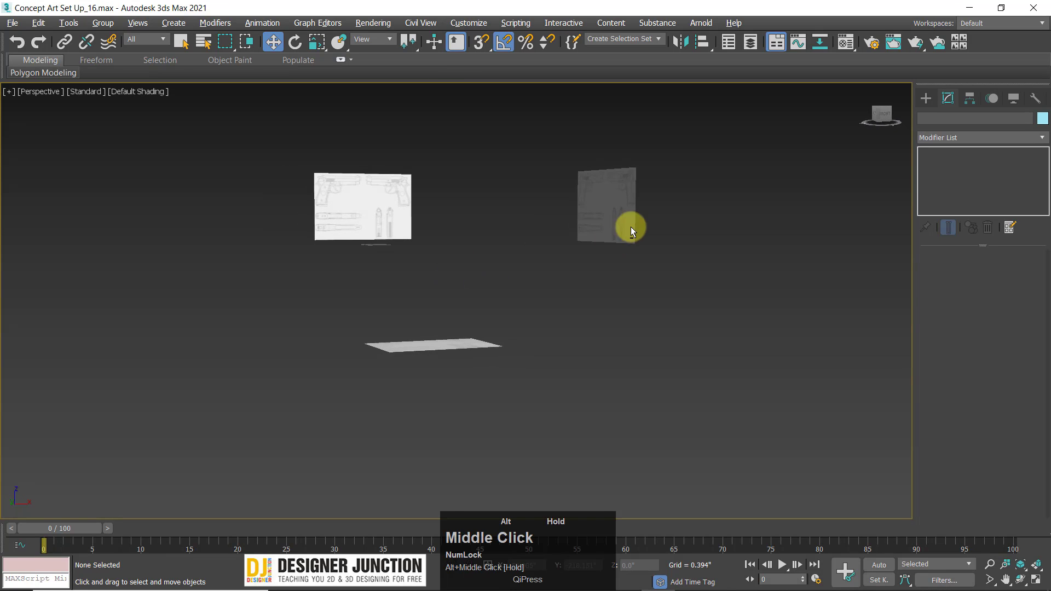
- Show all four viewports together and center the blueprint plane in the Top view
key(alt+w)
key(alt+w)
key(z)
key(alt+w)
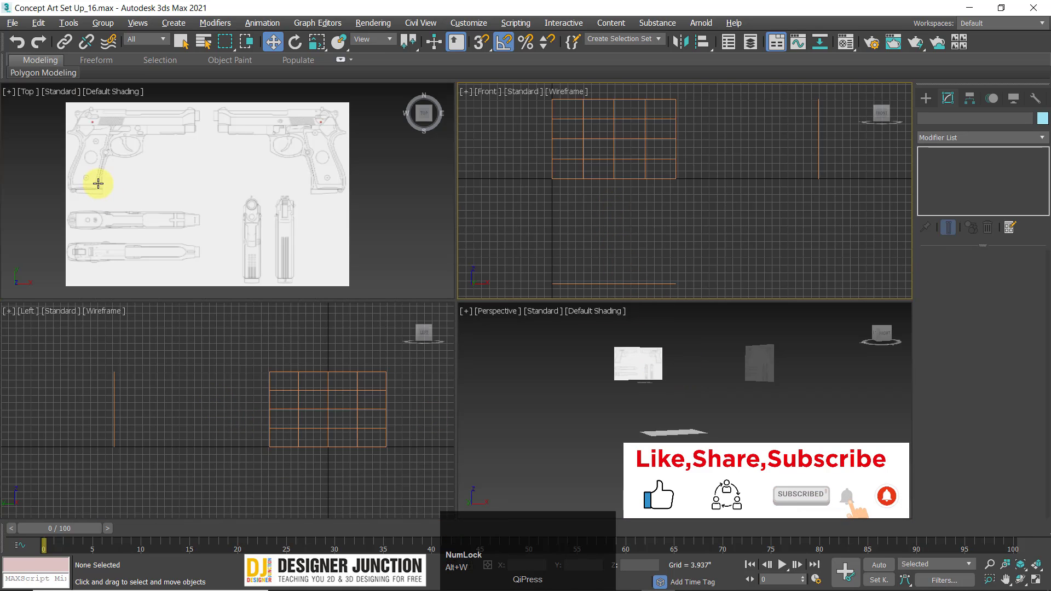
middle_drag(211, 179, 221, 181)
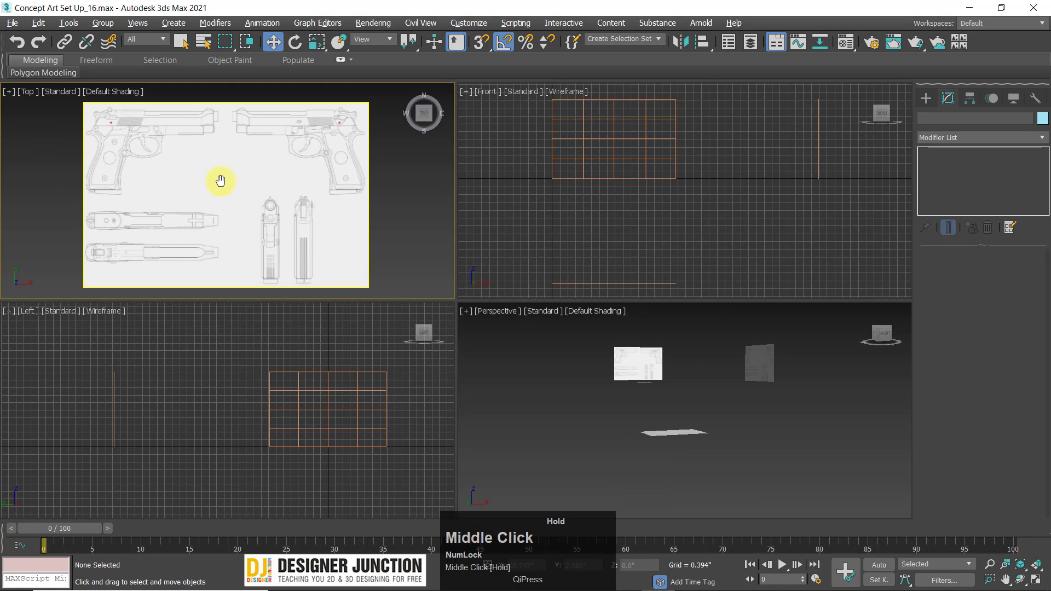
scroll(236, 196, down, 3)
scroll(232, 195, up, 3)
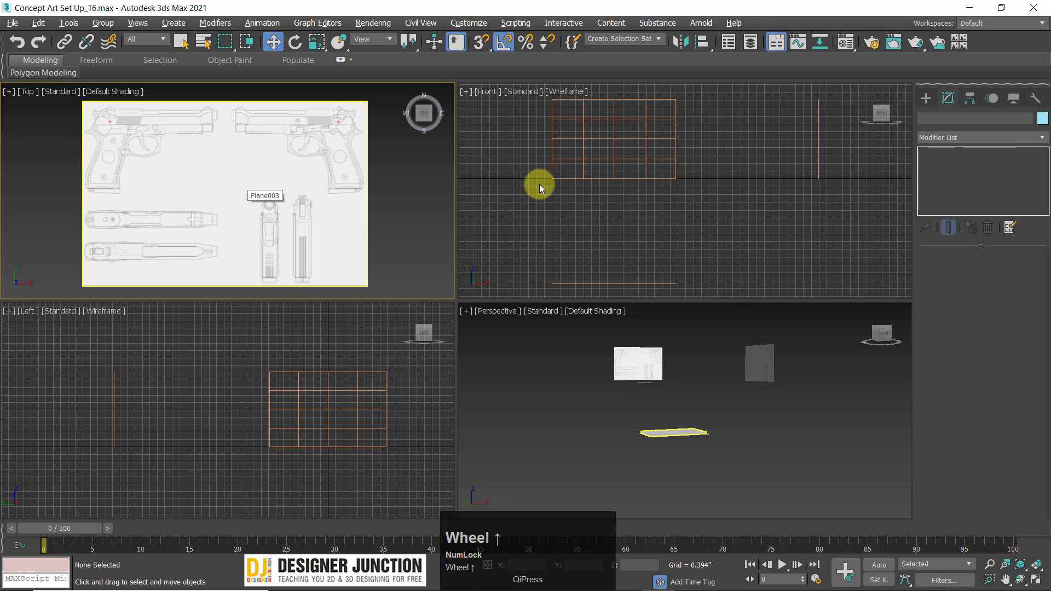
- Display the Front viewport in Default Shading without its grid, with the pistol blueprint filling the view
right_click(645, 205)
scroll(633, 171, down, 2)
middle_drag(633, 164, 637, 184)
key(F4)
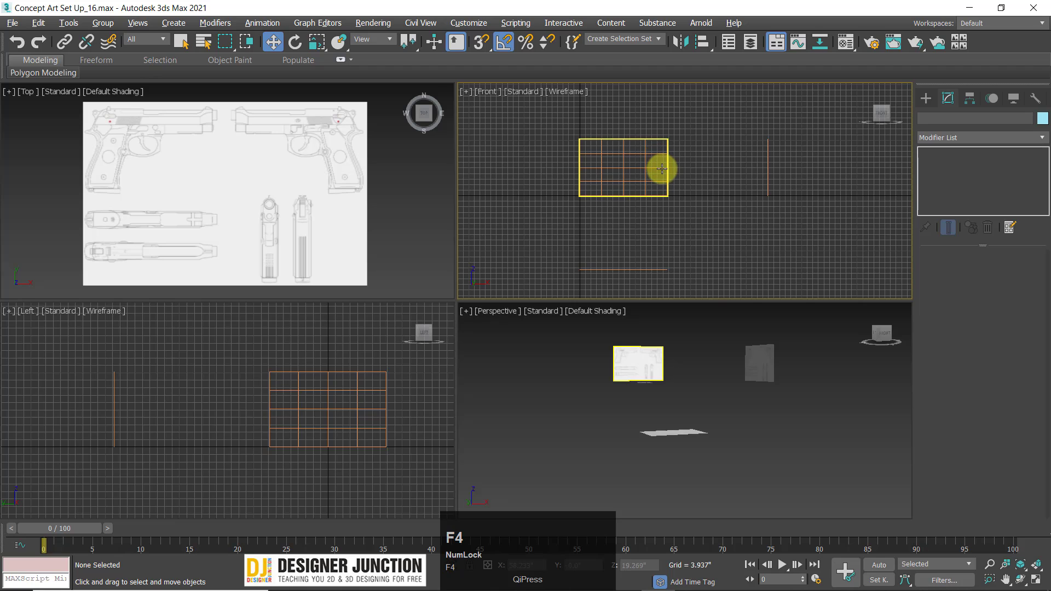
key(F3)
key(F3)
key(F3)
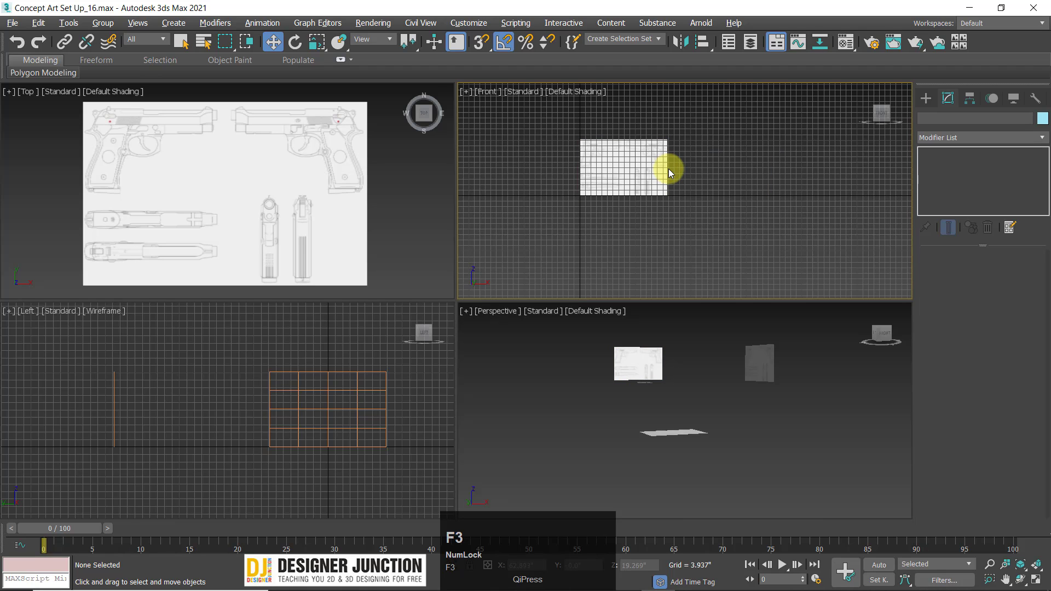
key(g)
scroll(616, 170, up, 5)
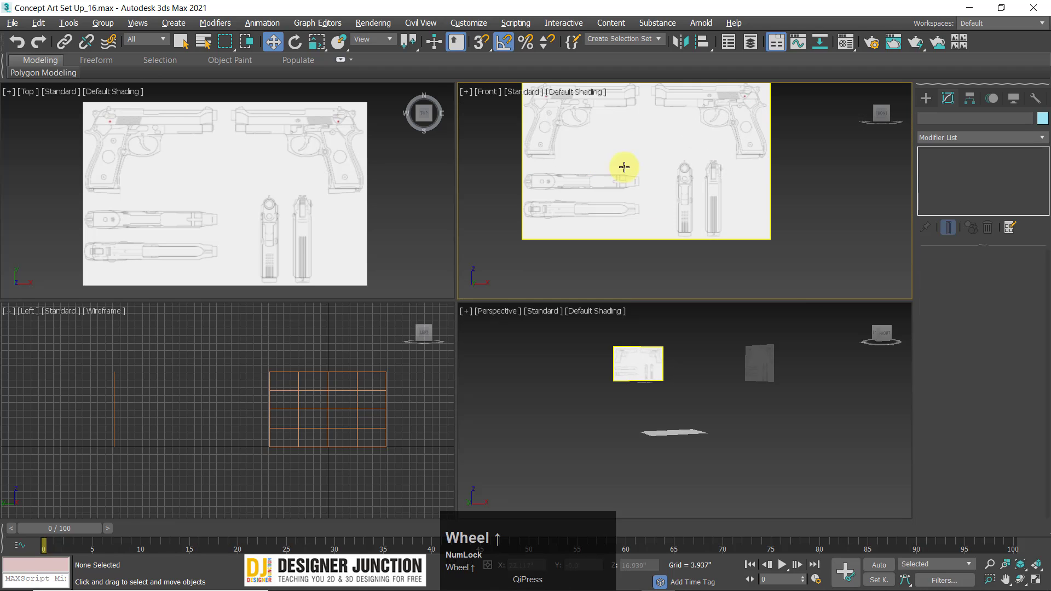
middle_drag(622, 166, 682, 228)
- Display the Left viewport in Default Shading with its grid on and the pistol blueprint centered
right_click(262, 443)
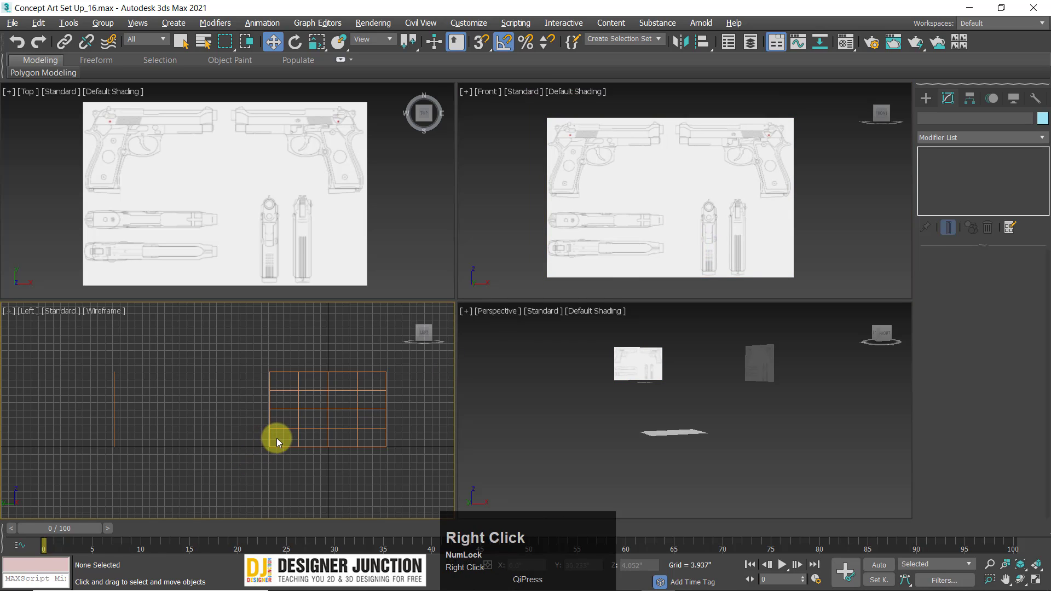
click(328, 417)
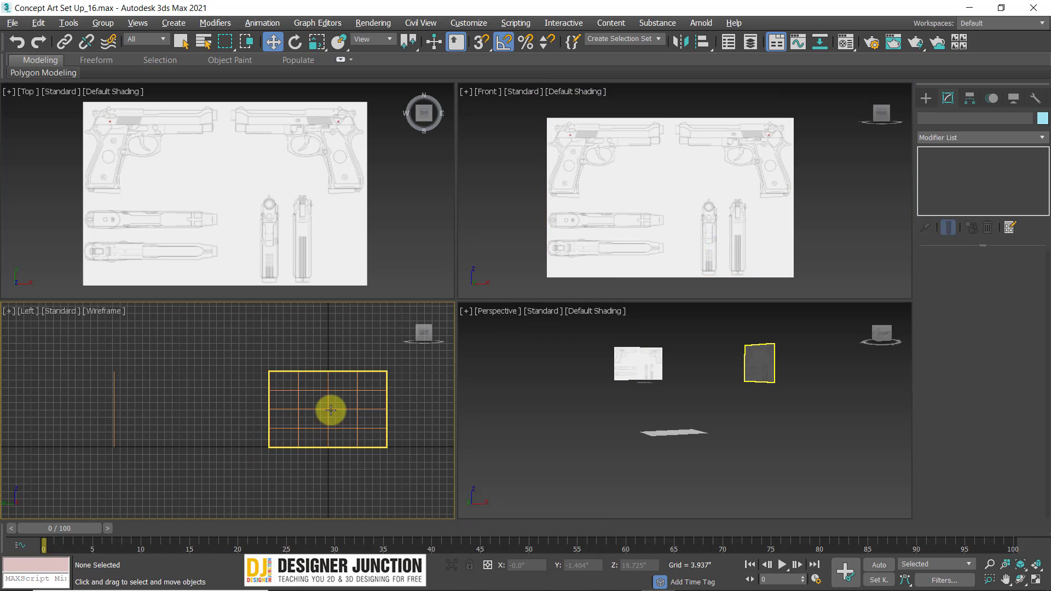
key(F3)
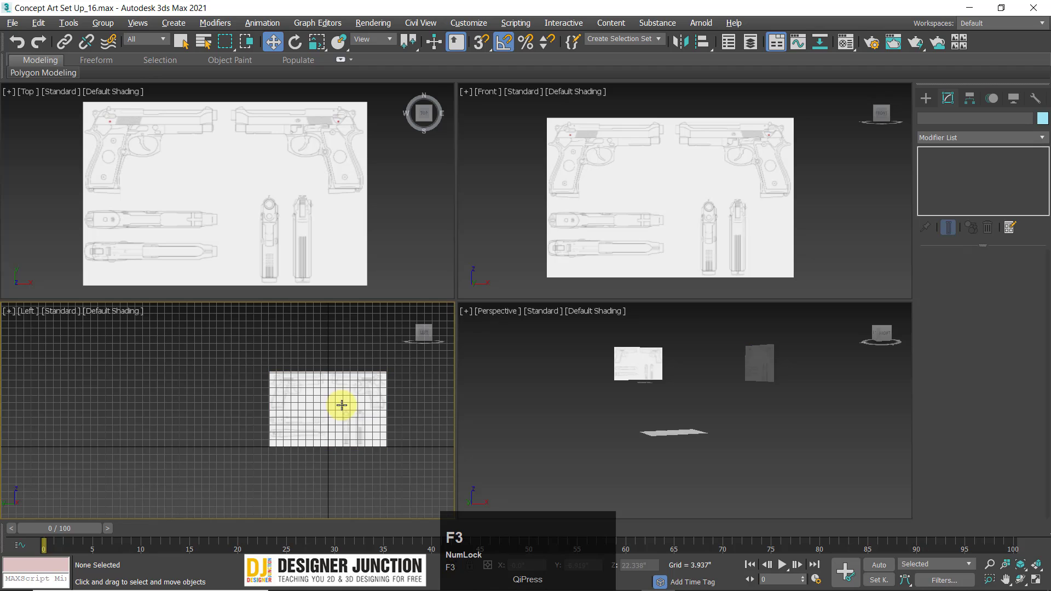
key(g)
scroll(334, 408, up, 5)
middle_click(269, 415)
middle_drag(268, 415, 223, 415)
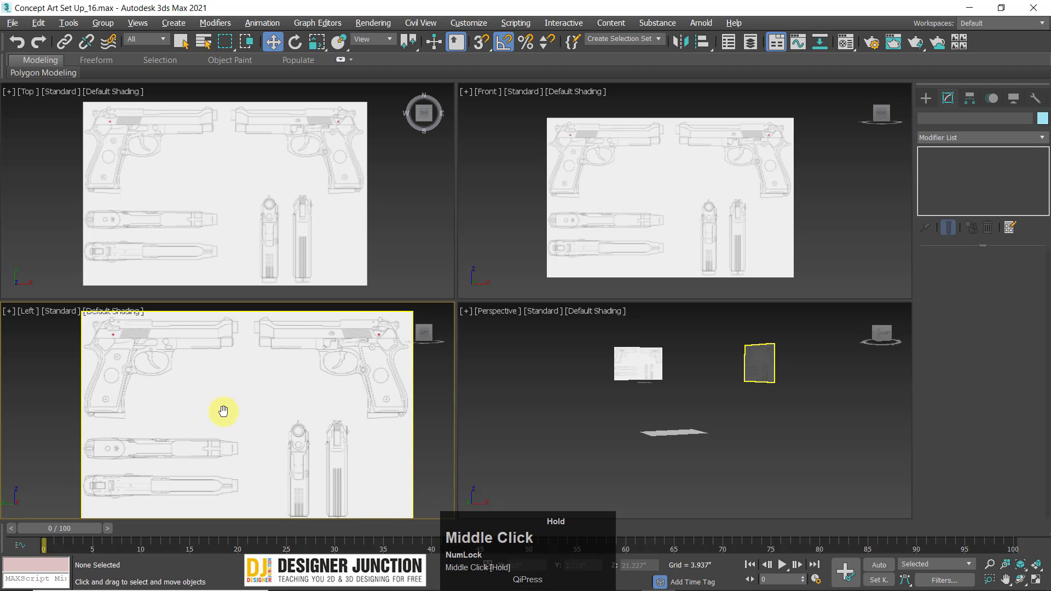
scroll(237, 406, down, 3)
key(g)
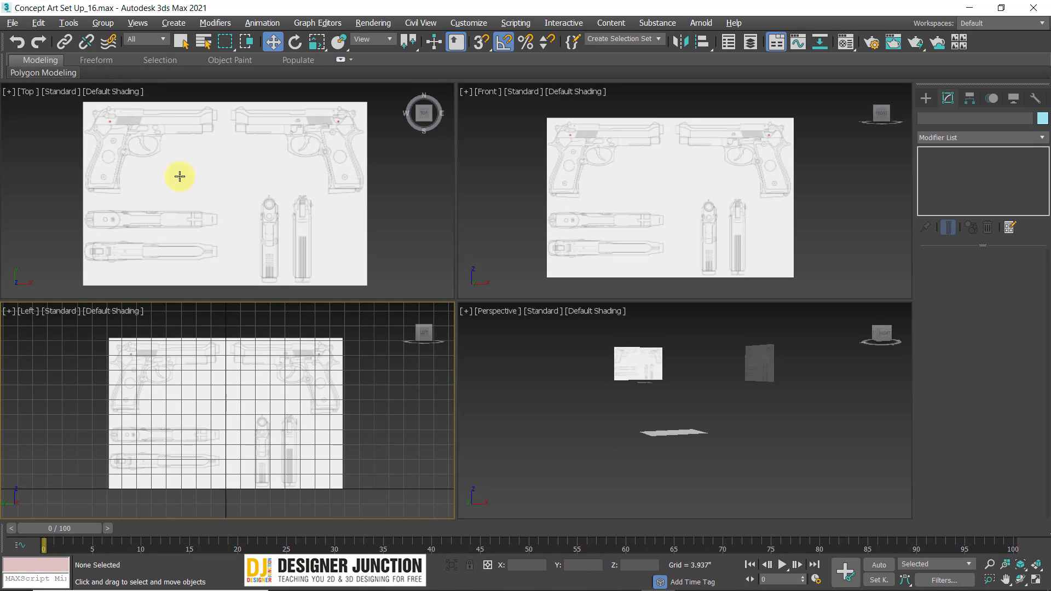
- Recenter the blueprints in the Top and Front viewports and turn on the grid in the Top viewport
middle_drag(216, 183, 223, 186)
middle_click(664, 200)
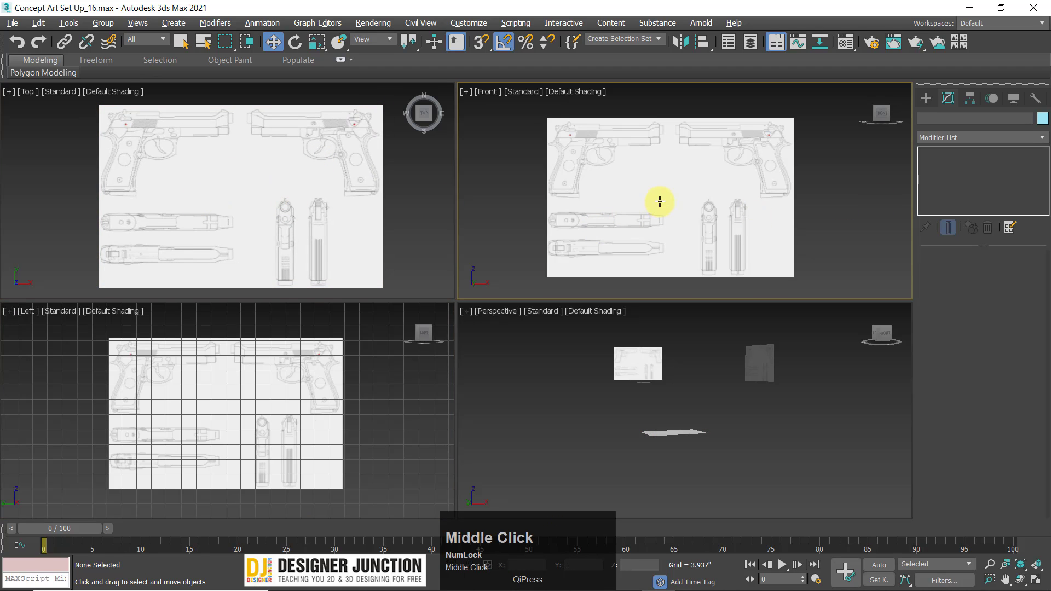
middle_drag(664, 199, 656, 196)
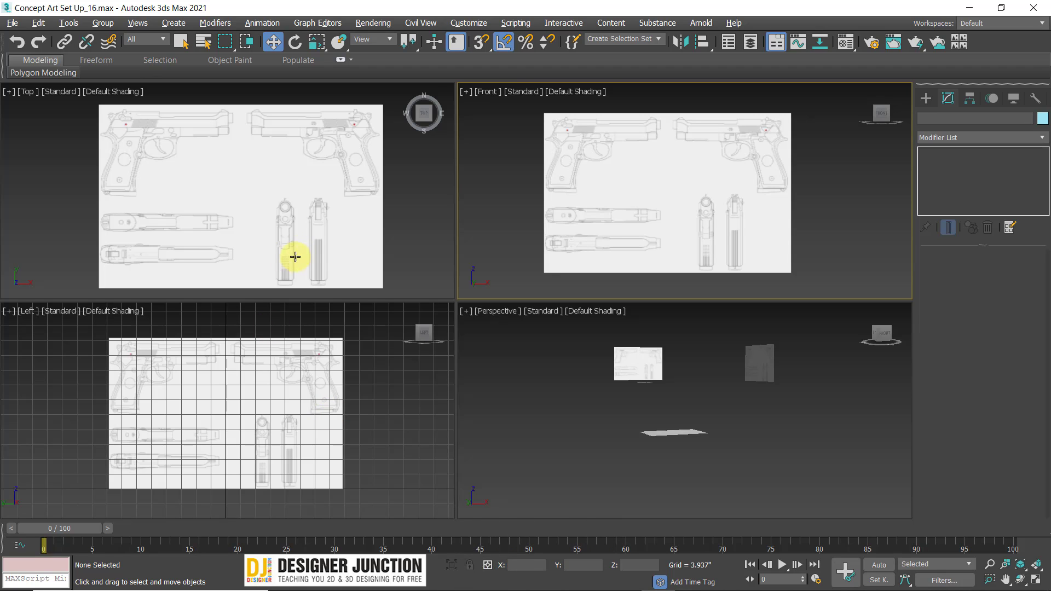
key(g)
key(g)
key(g)
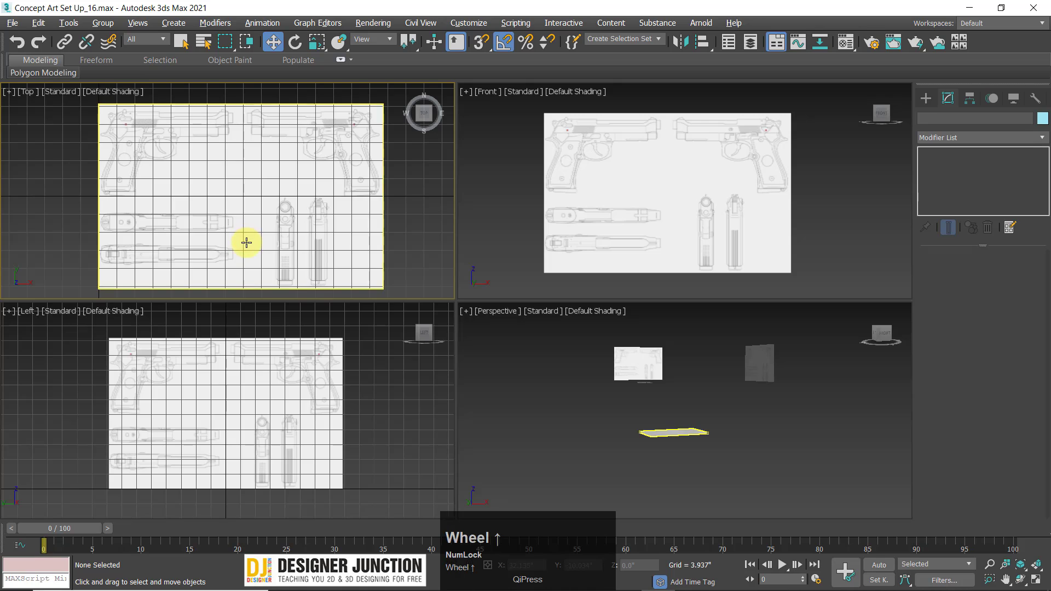
- Examine the blueprint drawings up close and from afar in the Top and Front viewports, including Front at full size
scroll(246, 242, up, 8)
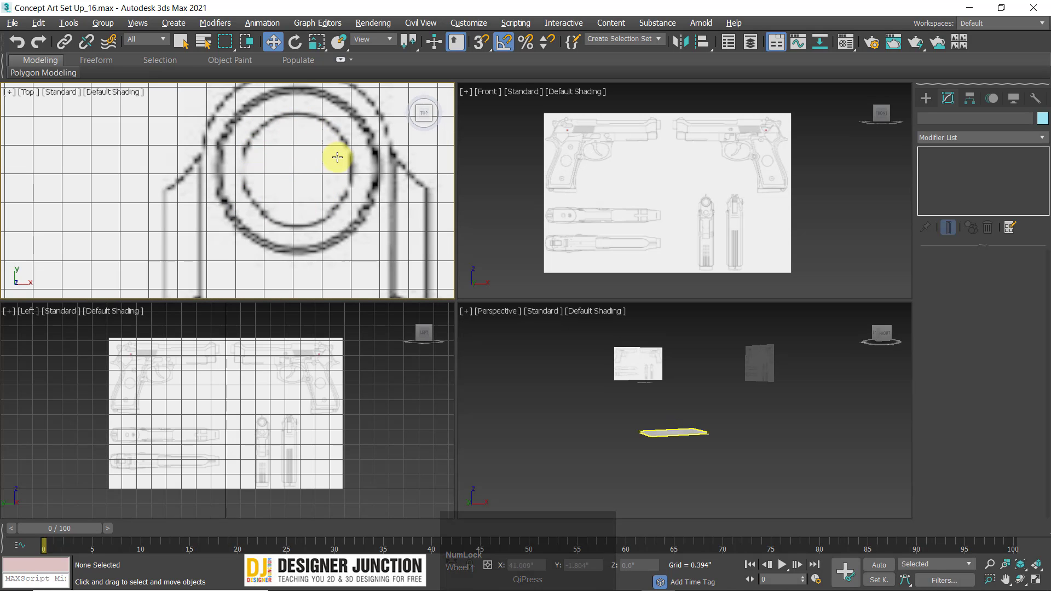
scroll(347, 184, down, 8)
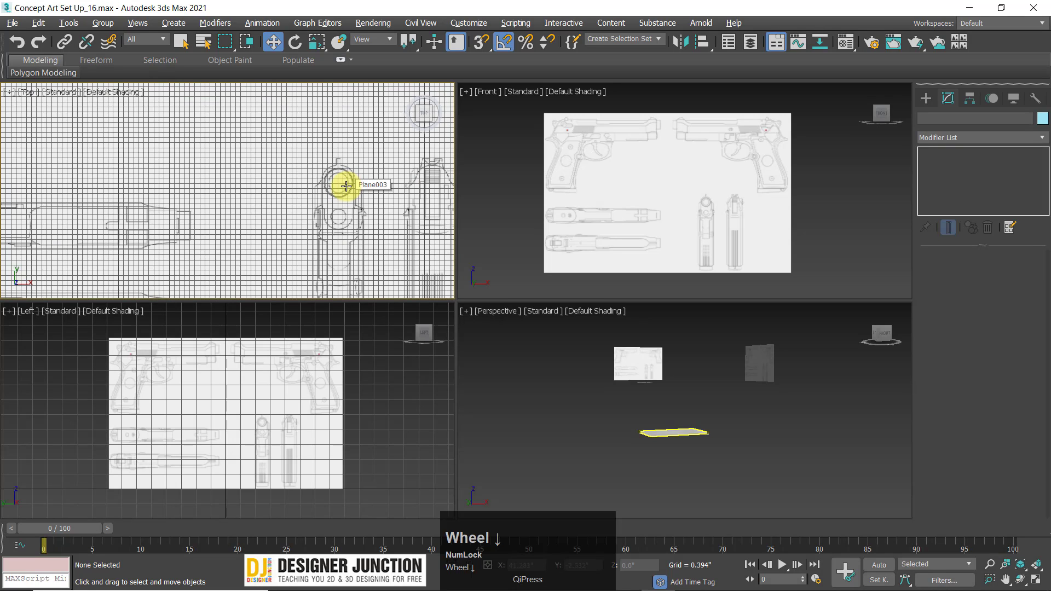
middle_drag(398, 159, 388, 178)
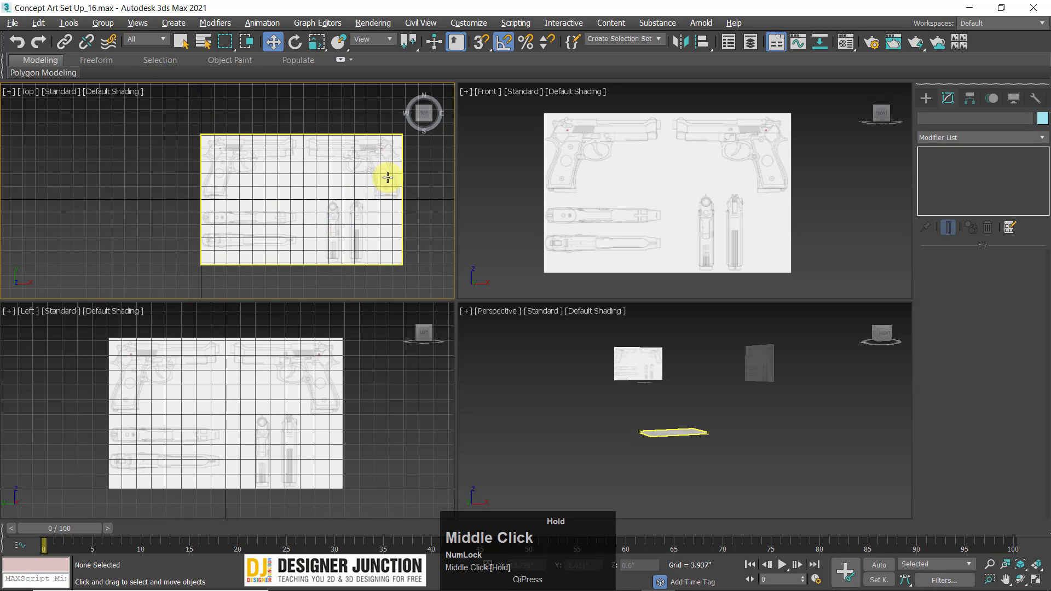
scroll(387, 158, up, 2)
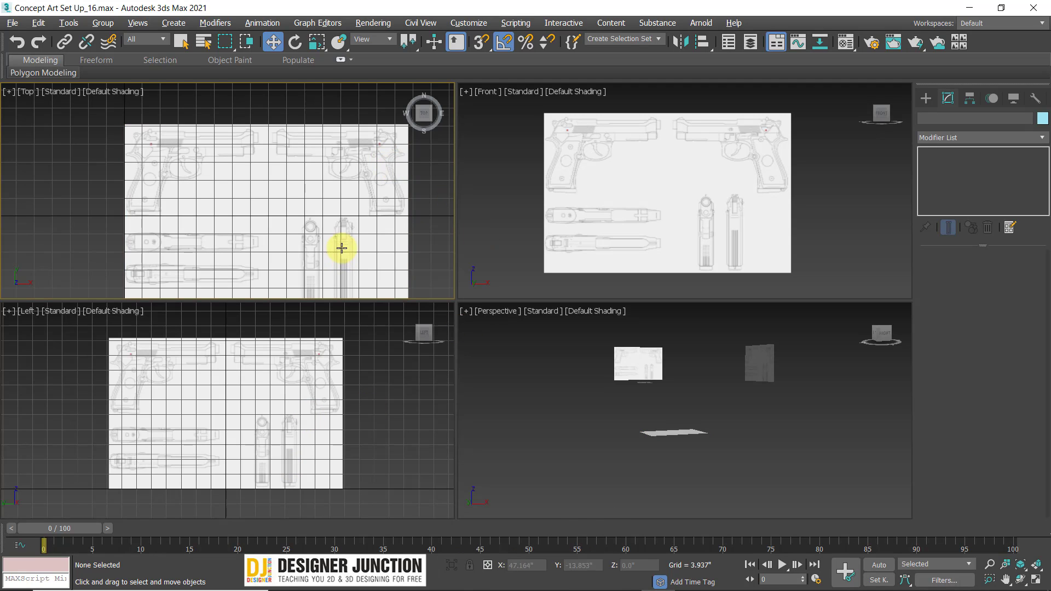
key(alt)
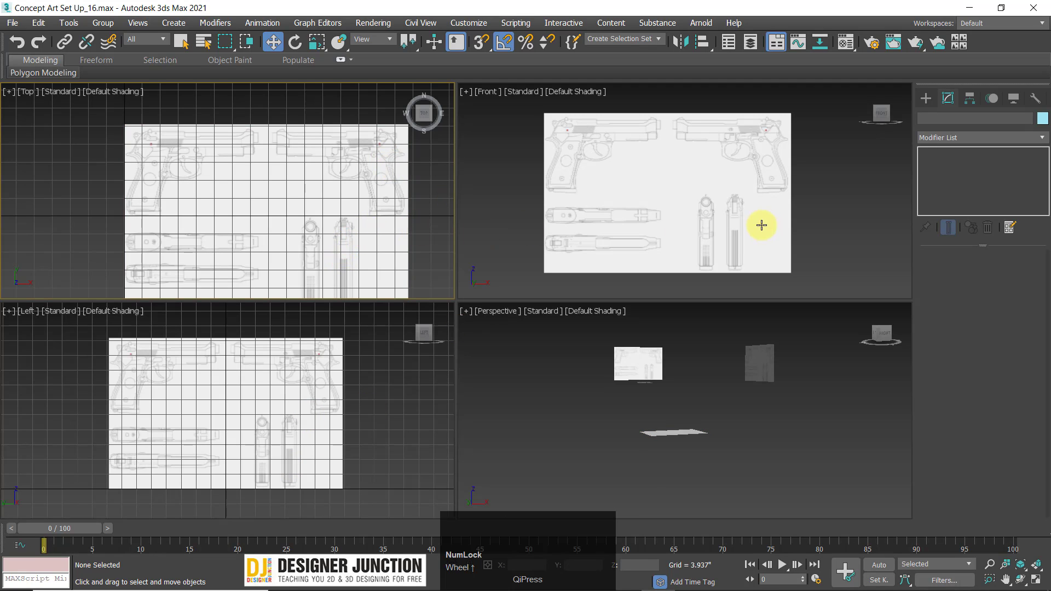
middle_drag(802, 211, 772, 223)
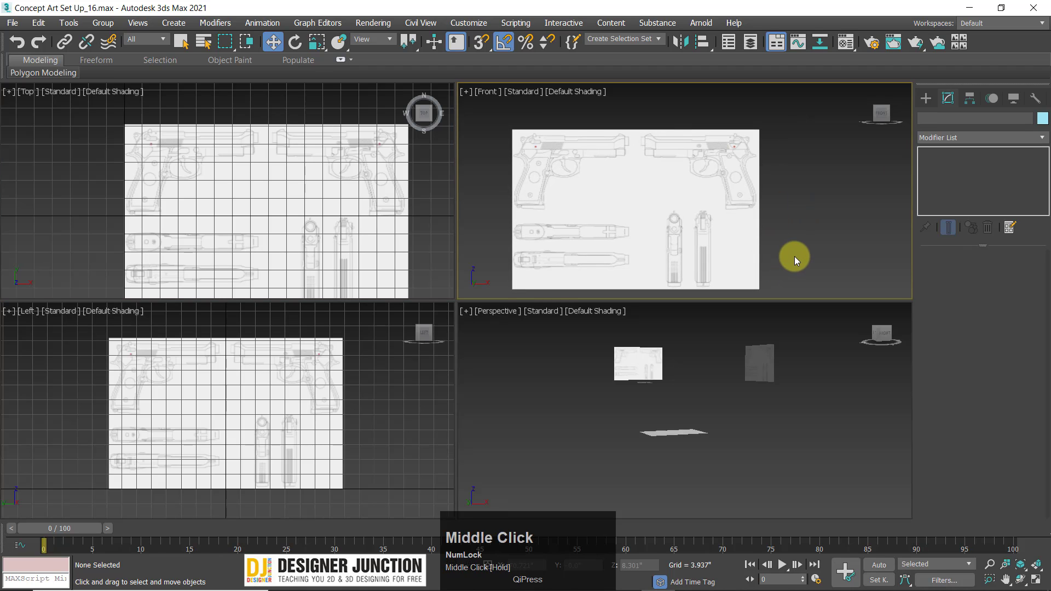
key(alt+w)
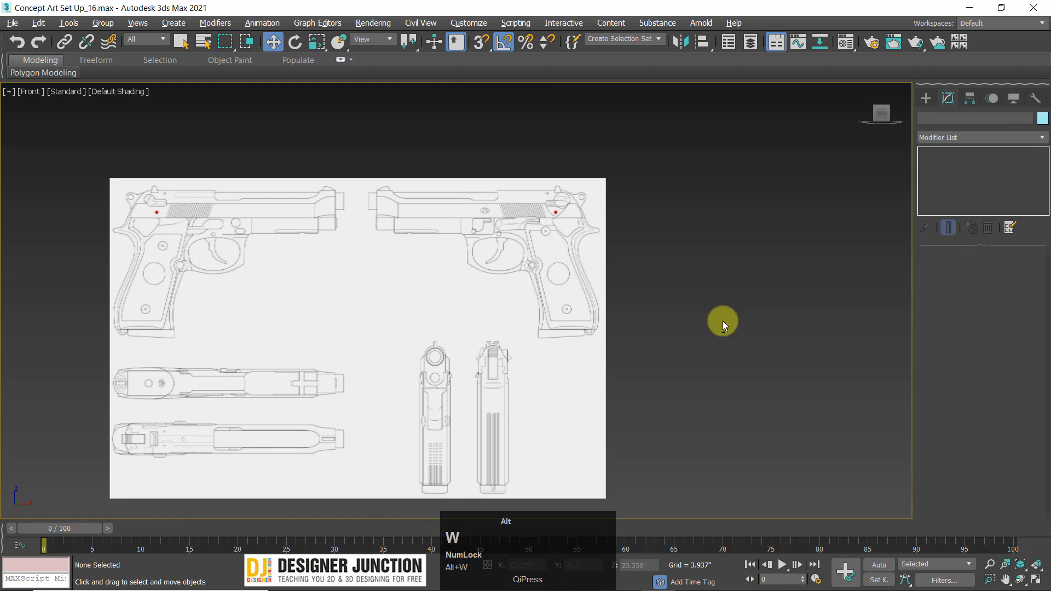
key(alt+w)
scroll(759, 142, up, 4)
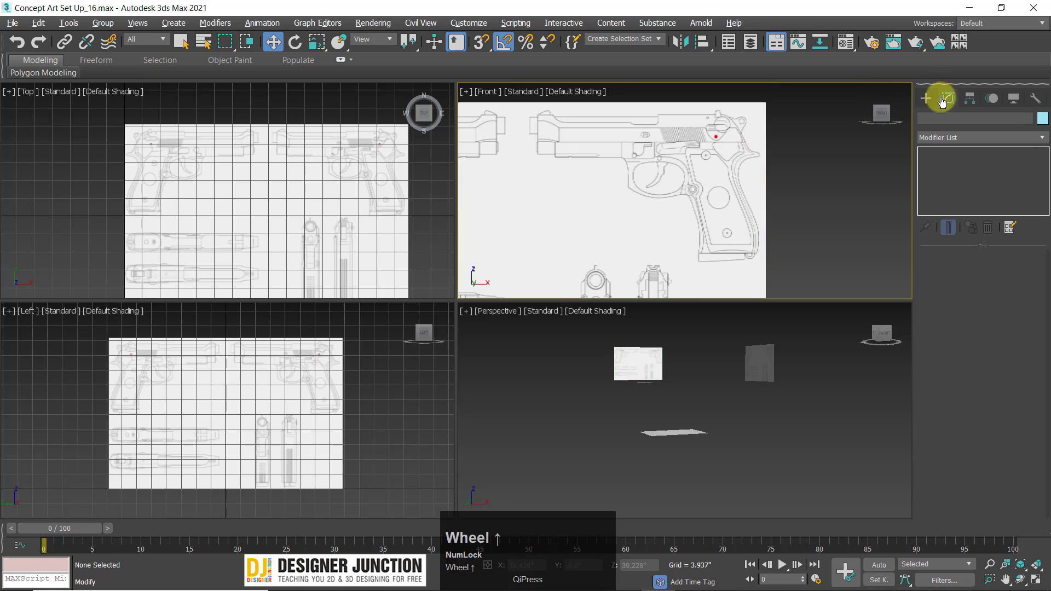
scroll(756, 175, down, 5)
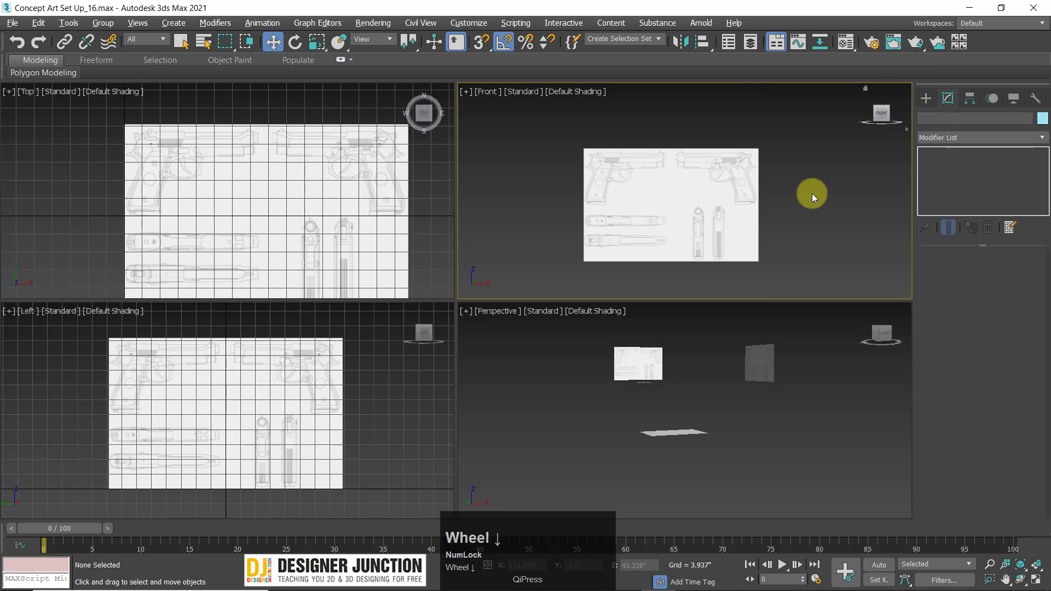
scroll(263, 154, down, 5)
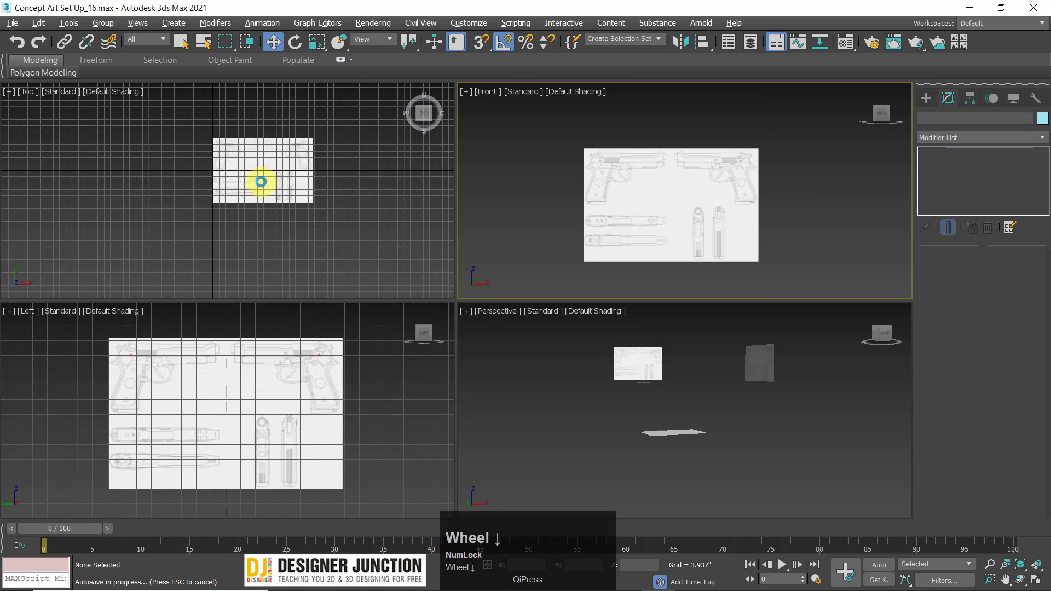
- Move the Top viewport's blueprint plane up along Y to about 19.9", lining its lower edge up with the horizontal grid axis
click(323, 199)
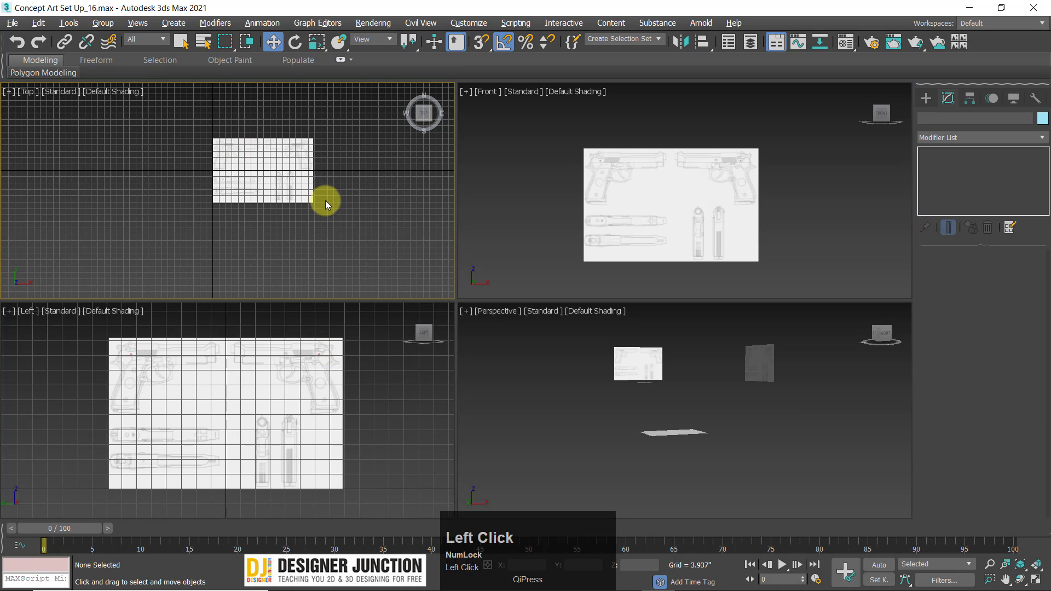
click(277, 160)
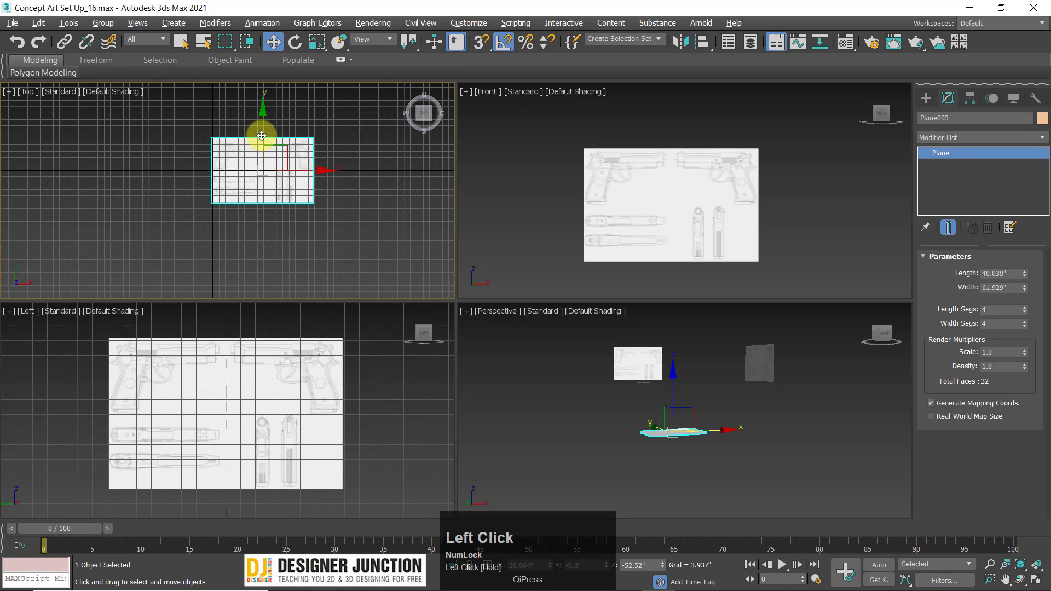
drag(266, 118, 274, 106)
scroll(252, 124, up, 3)
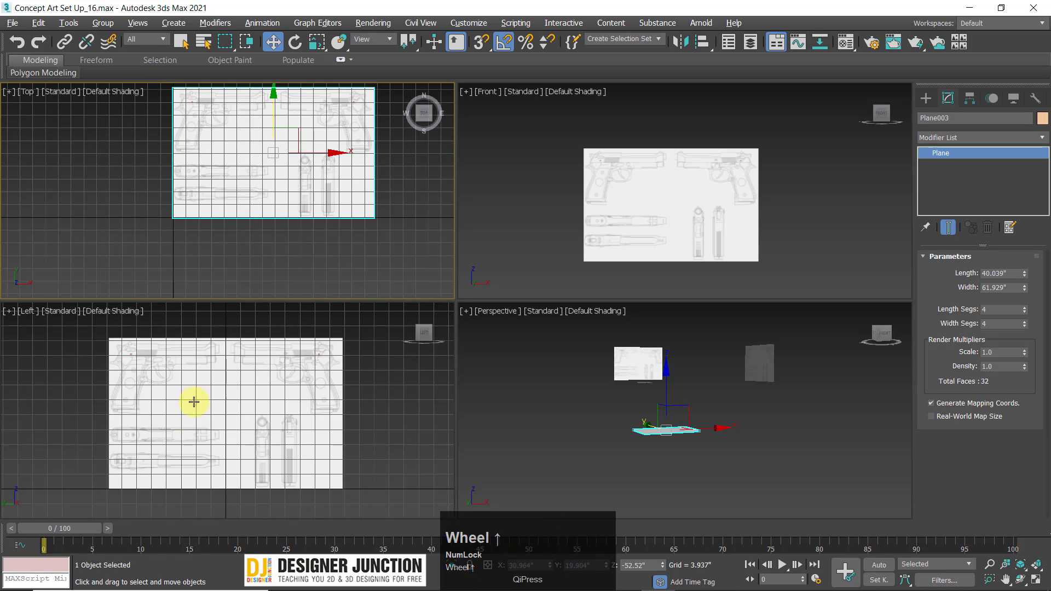
- Turn on the grid in the Front viewport and frame the Front and Left blueprints against their grid axes
scroll(274, 467, down, 4)
middle_drag(262, 446, 211, 388)
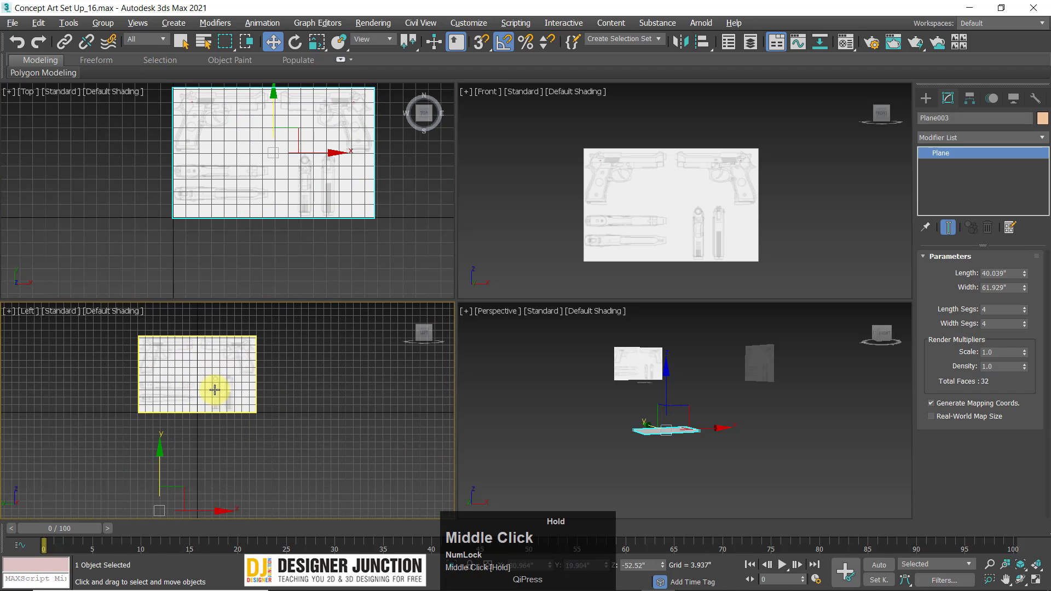
middle_click(639, 207)
scroll(639, 206, down, 2)
key(g)
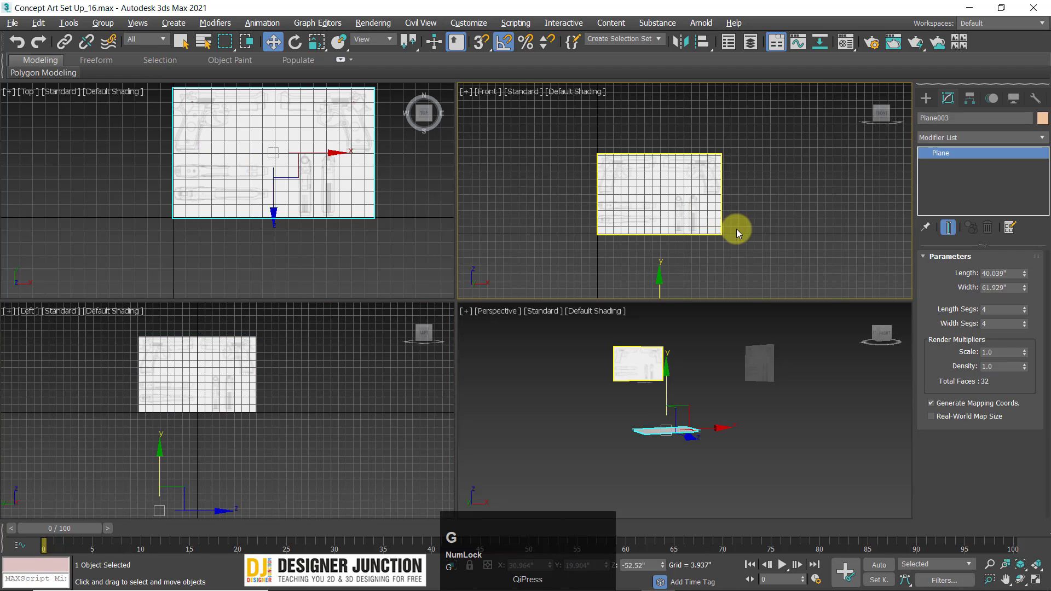
scroll(631, 230, up, 2)
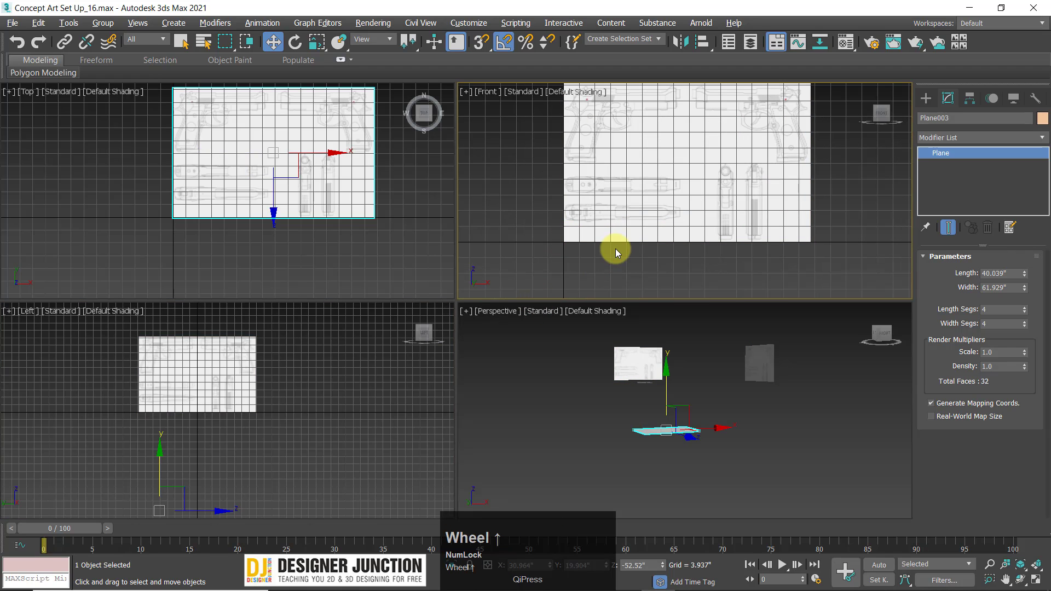
- Move the Left viewport's blueprint plane sideways until its left edge meets the vertical grid axis
click(218, 395)
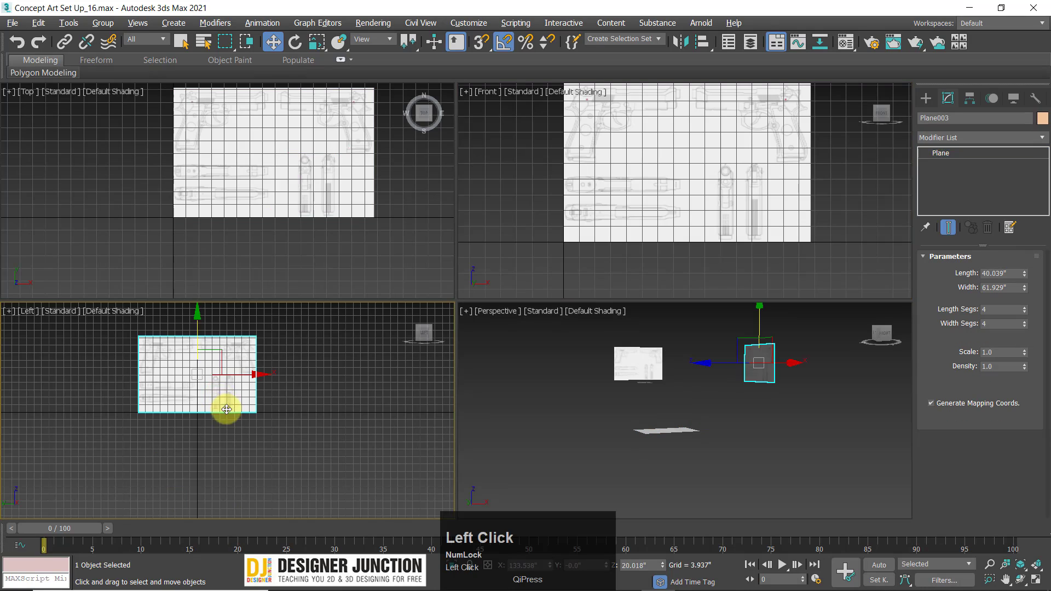
drag(245, 371, 296, 379)
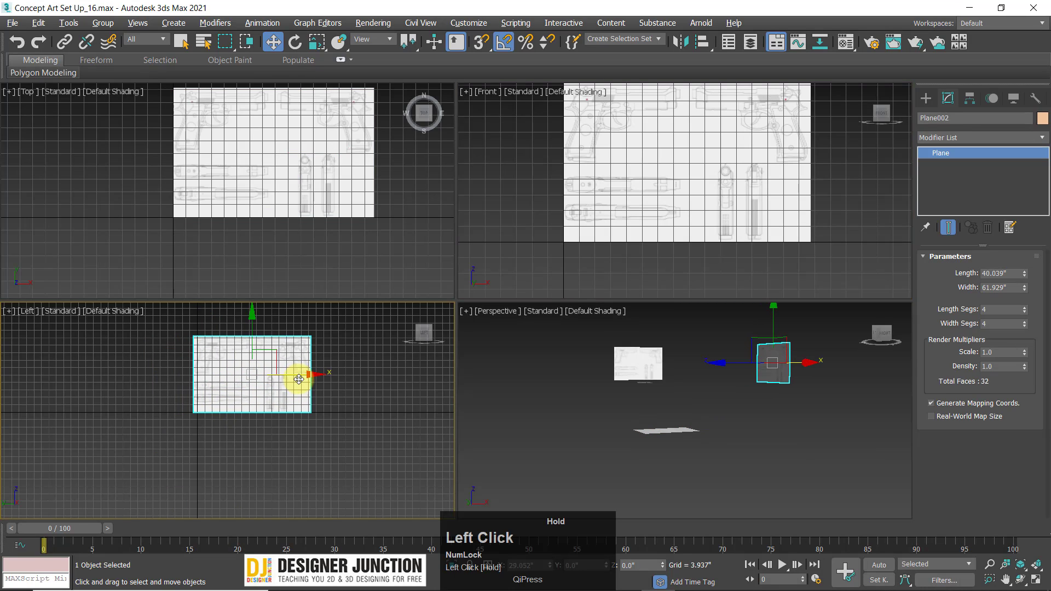
key(z)
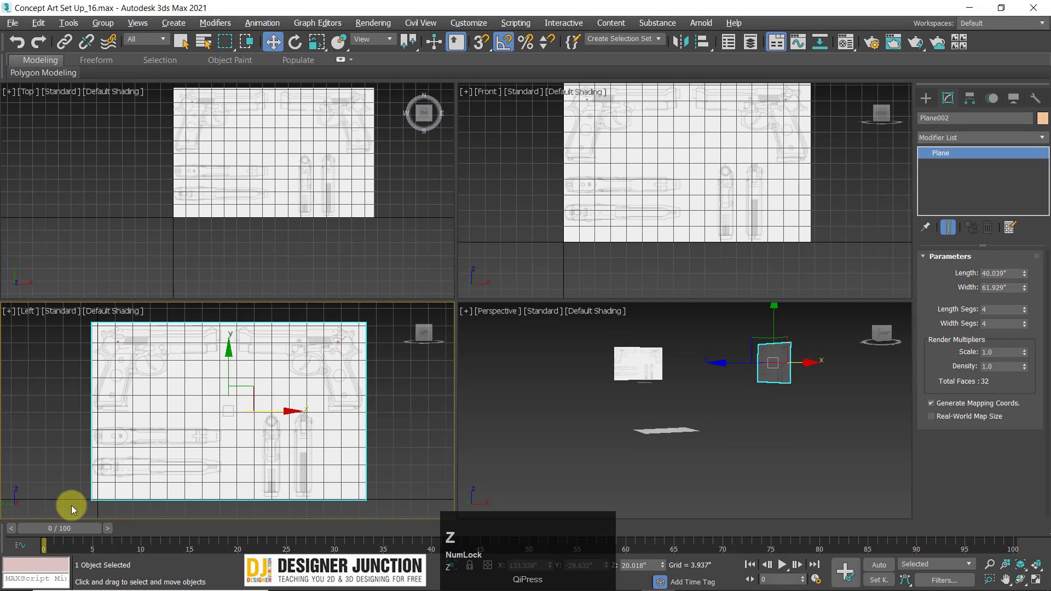
drag(280, 415, 288, 414)
- Examine the alignment of the Top and Front blueprint planes against the grid axes
click(253, 189)
key(z)
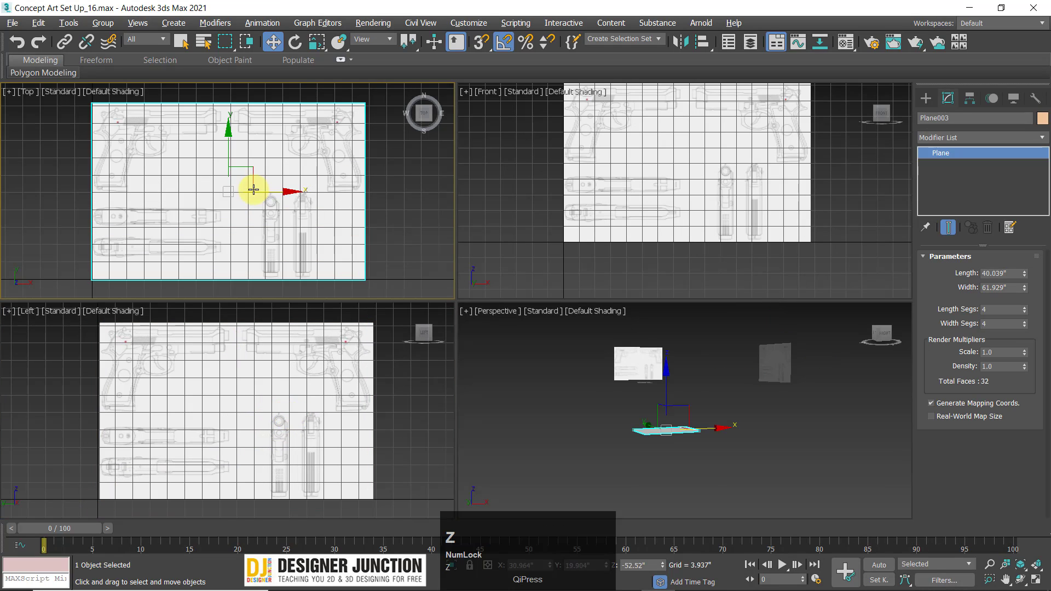
click(394, 247)
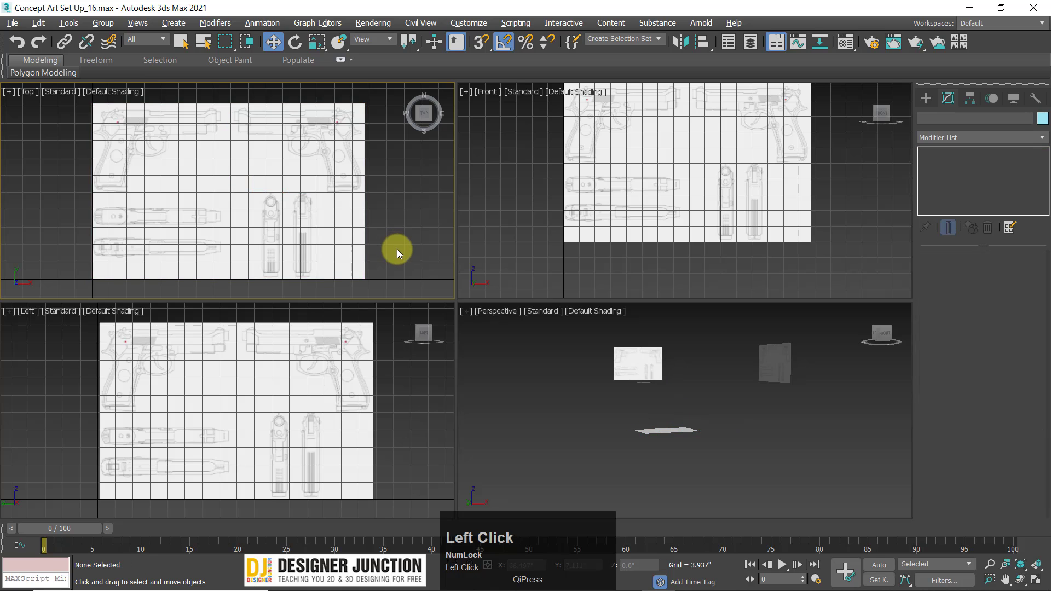
scroll(397, 248, down, 3)
middle_drag(332, 222, 253, 188)
middle_drag(704, 159, 677, 214)
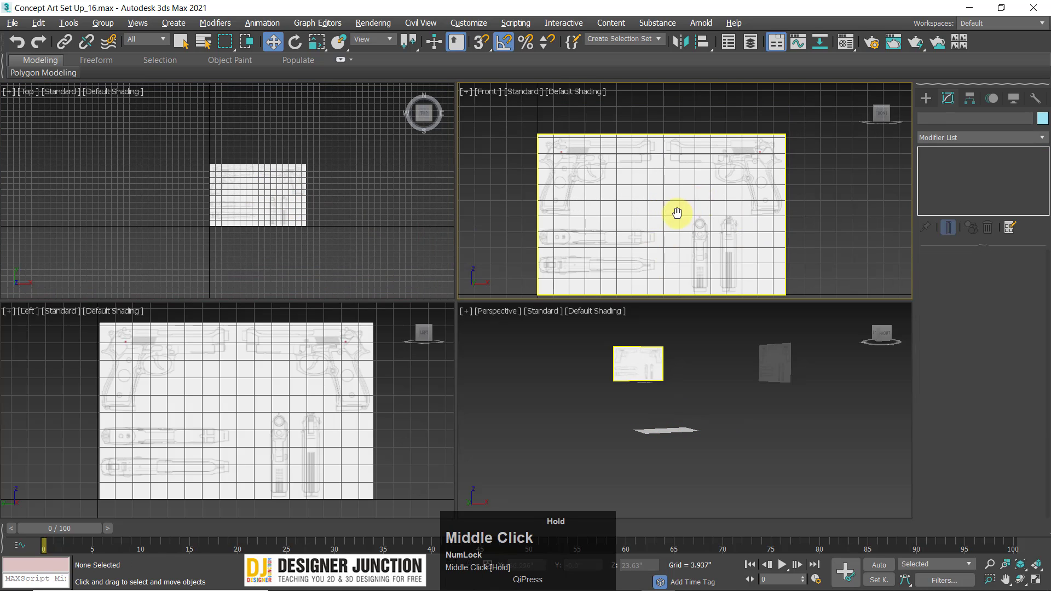
- Turn off the Front viewport's grid and create a box about 18.3" long, 27.7" wide and 1.74" high over the right-hand pistol side view
click(925, 99)
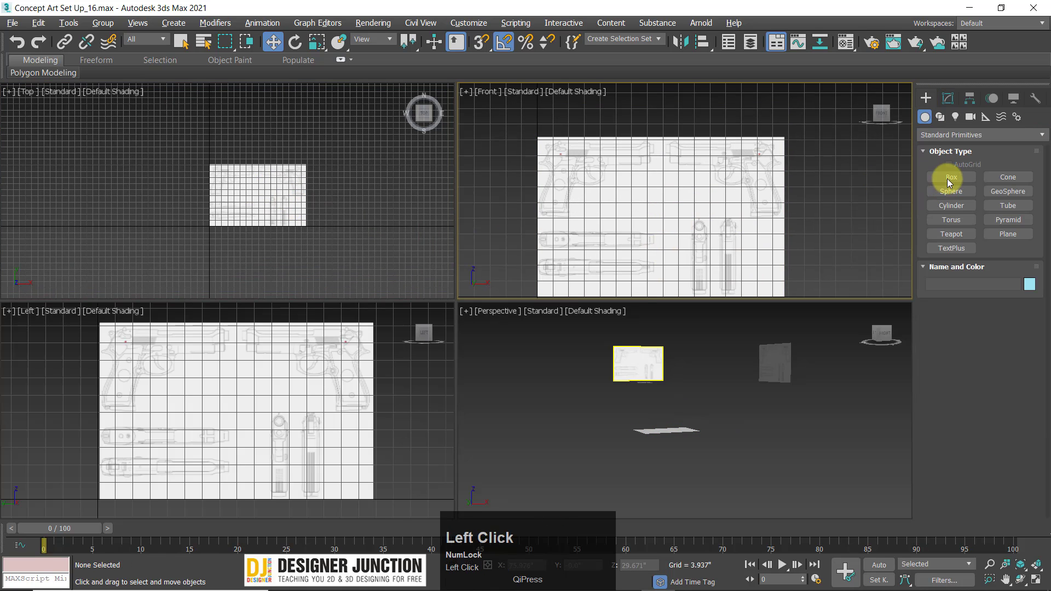
click(949, 177)
middle_click(725, 162)
middle_drag(725, 162, 727, 157)
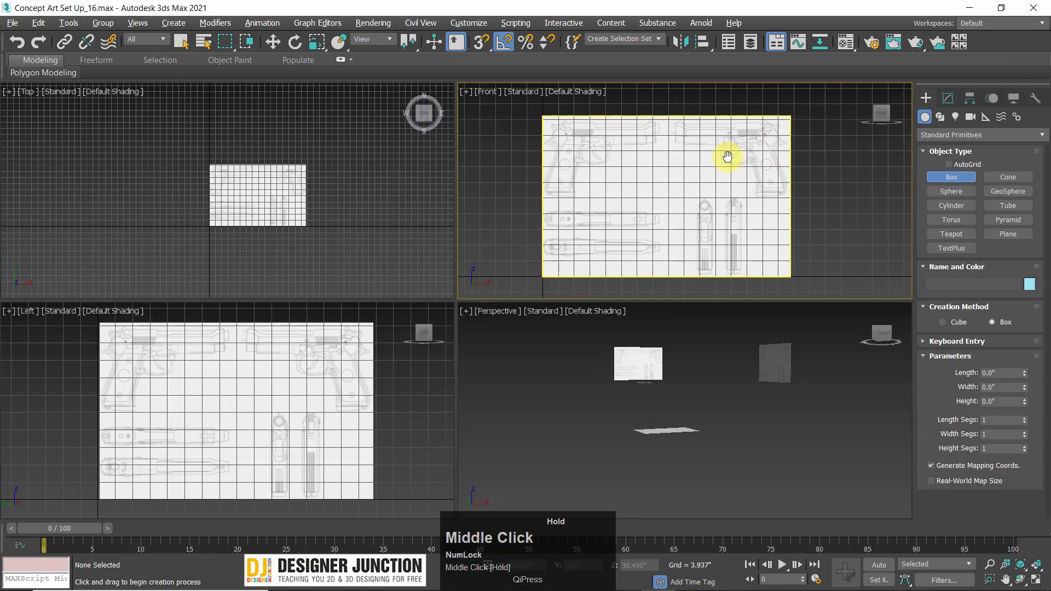
key(alt+w)
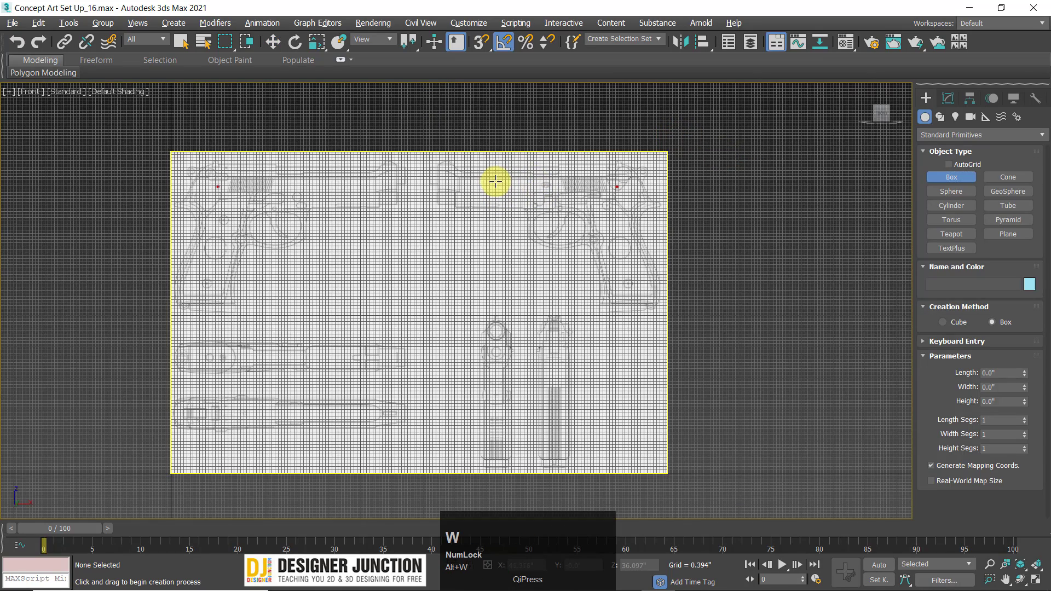
scroll(495, 181, up, 2)
key(g)
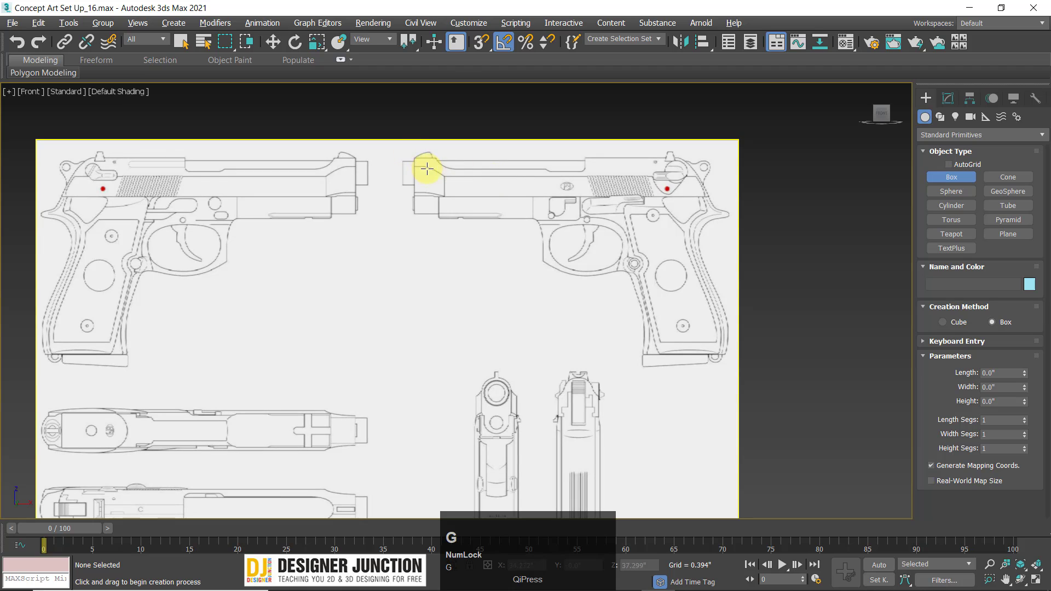
drag(418, 159, 728, 367)
right_click(718, 347)
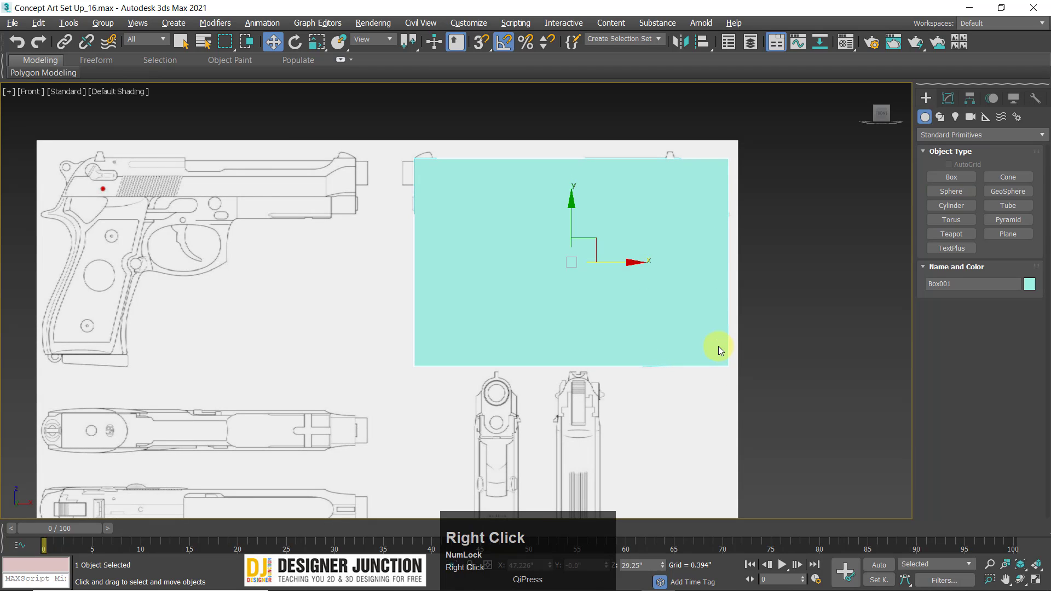
- Move the box in the Left viewport to about Y -31.6", away from the Front blueprint plane
key(alt+w)
key(alt+w)
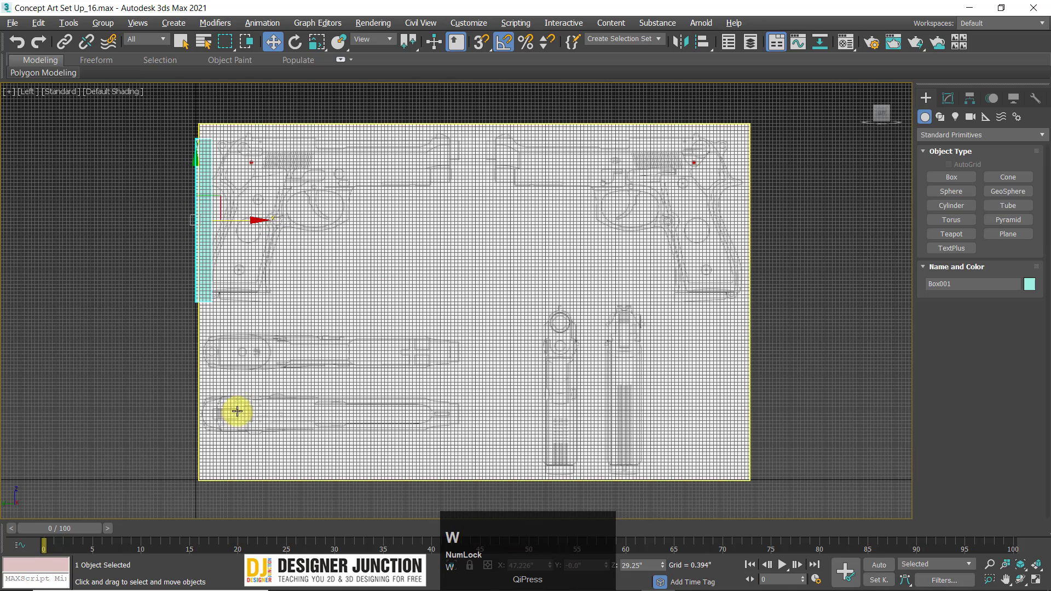
key(alt+w)
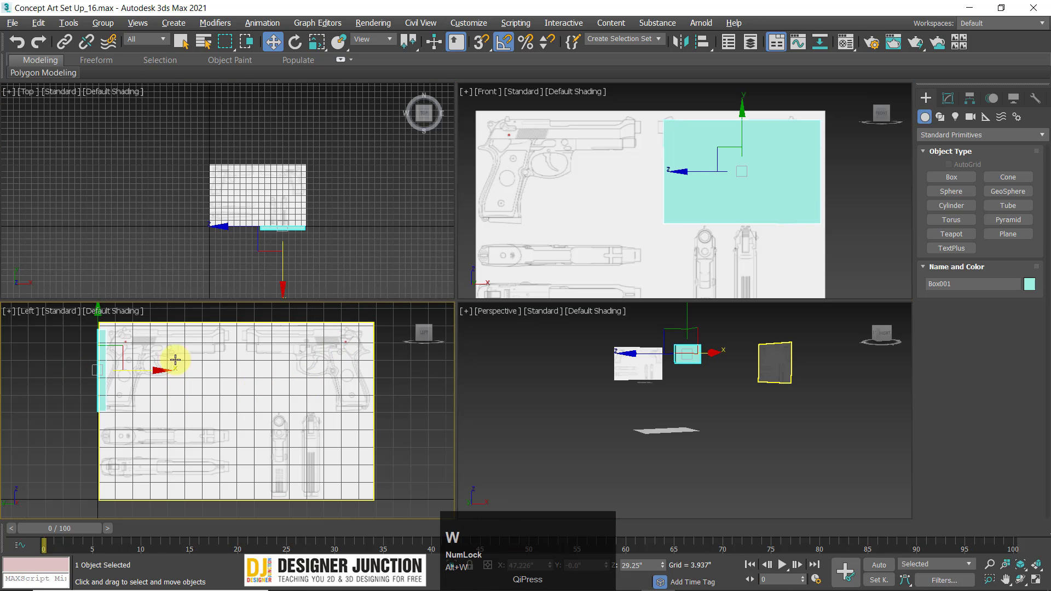
drag(150, 370, 290, 378)
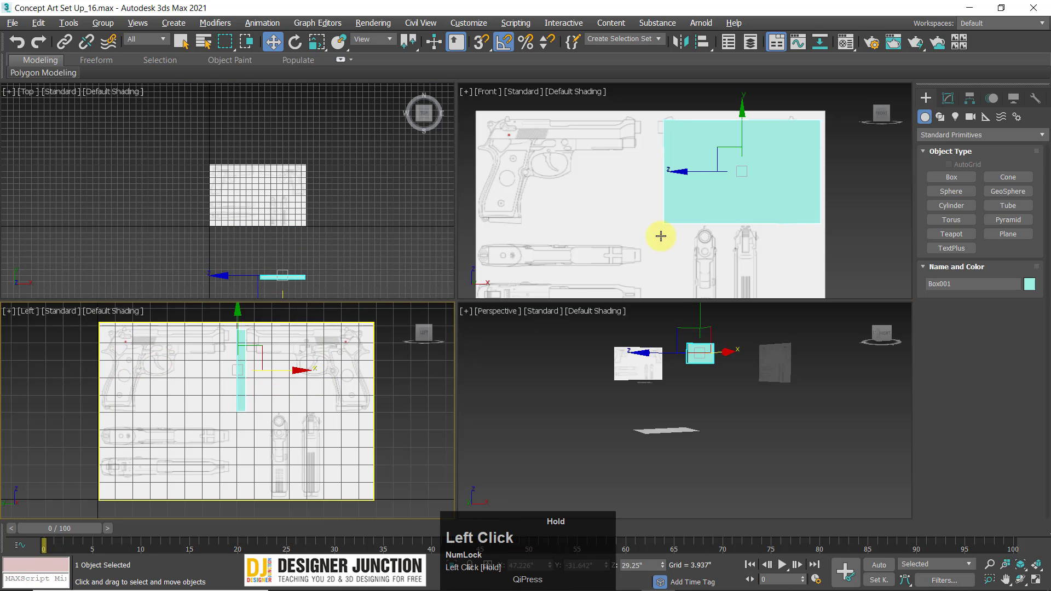
- Try to move the box down over the end-view pistol drawings in the Front viewport, and undo the move
middle_drag(654, 222, 665, 188)
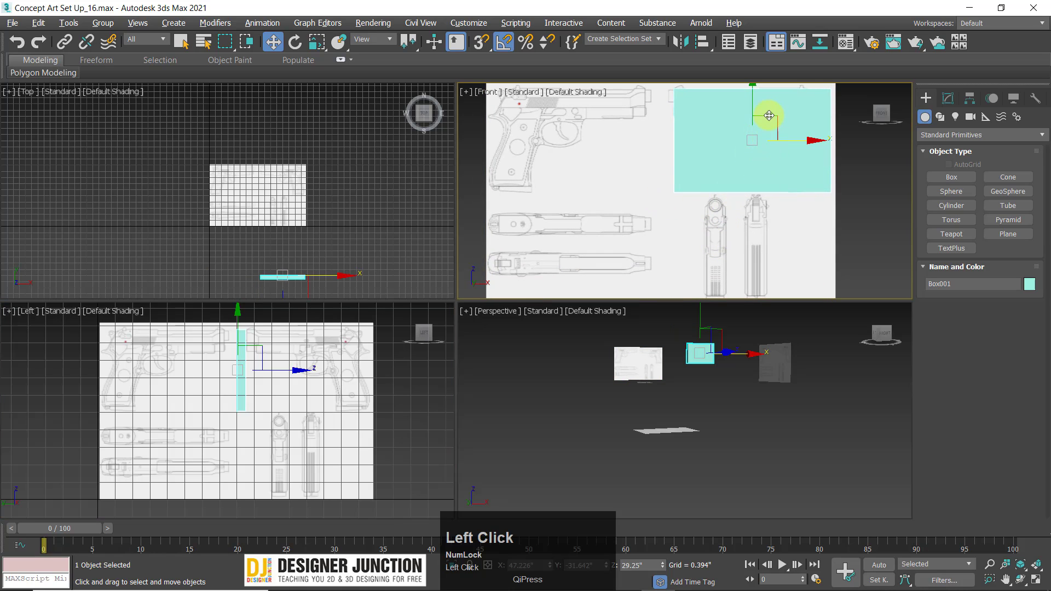
drag(770, 116, 718, 217)
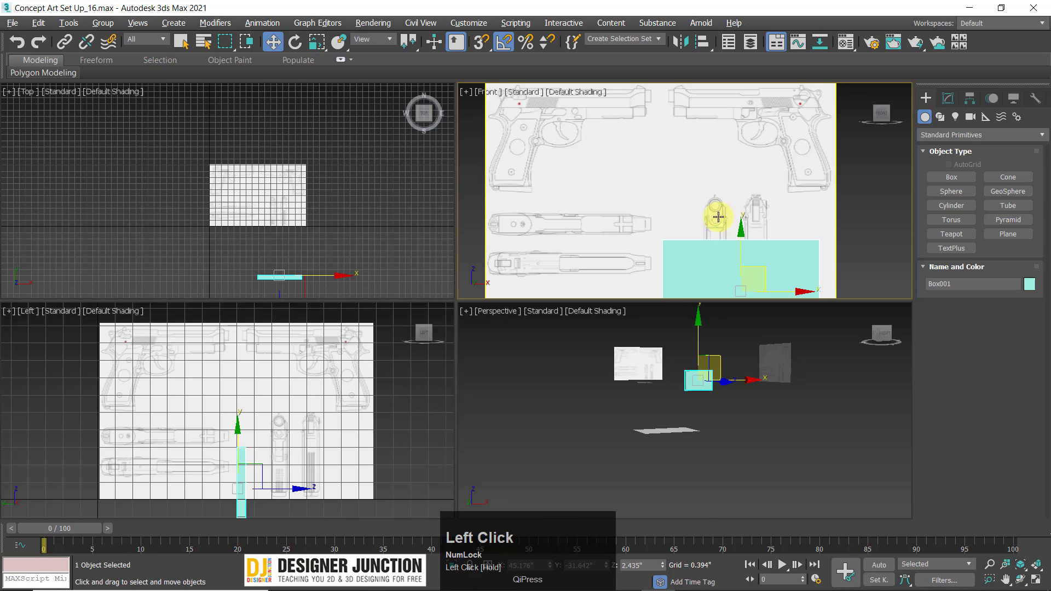
key(ctrl+z)
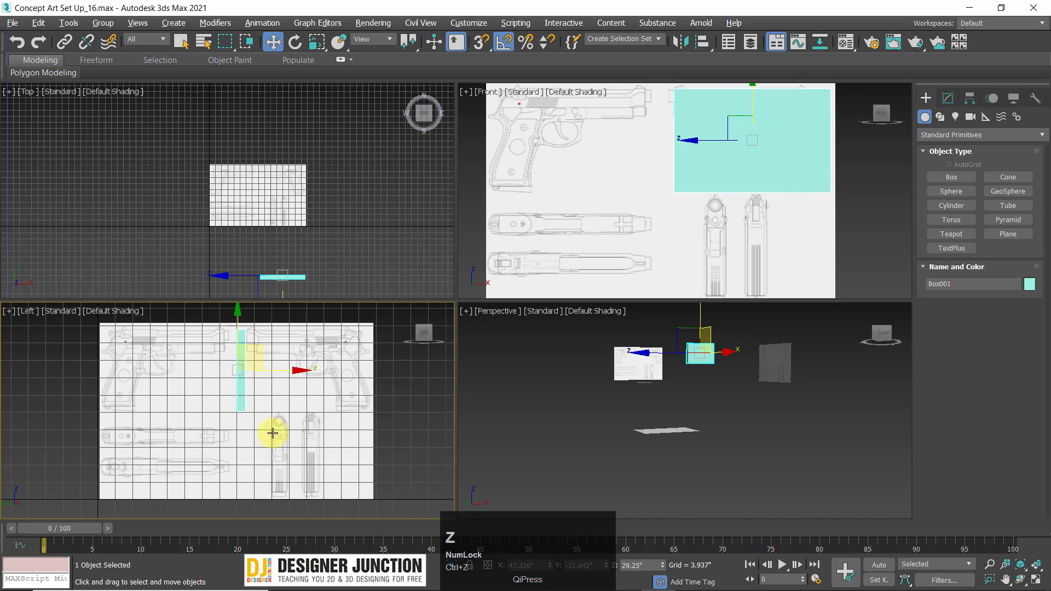
click(270, 359)
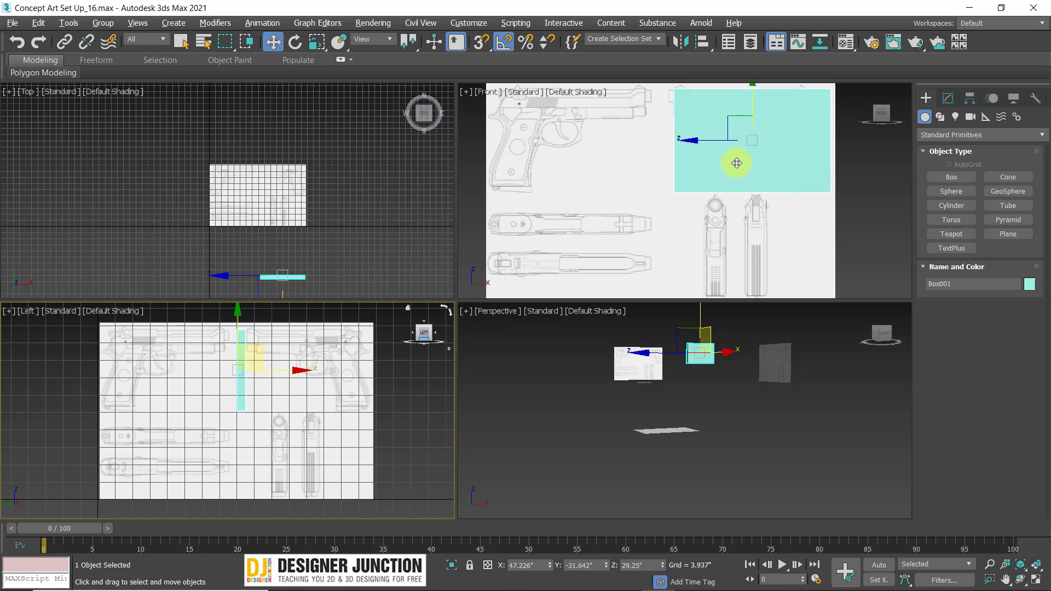
- Narrow the box to a width of about 2.2" and move it over the pistol's muzzle-end drawing in the Front viewport
click(948, 99)
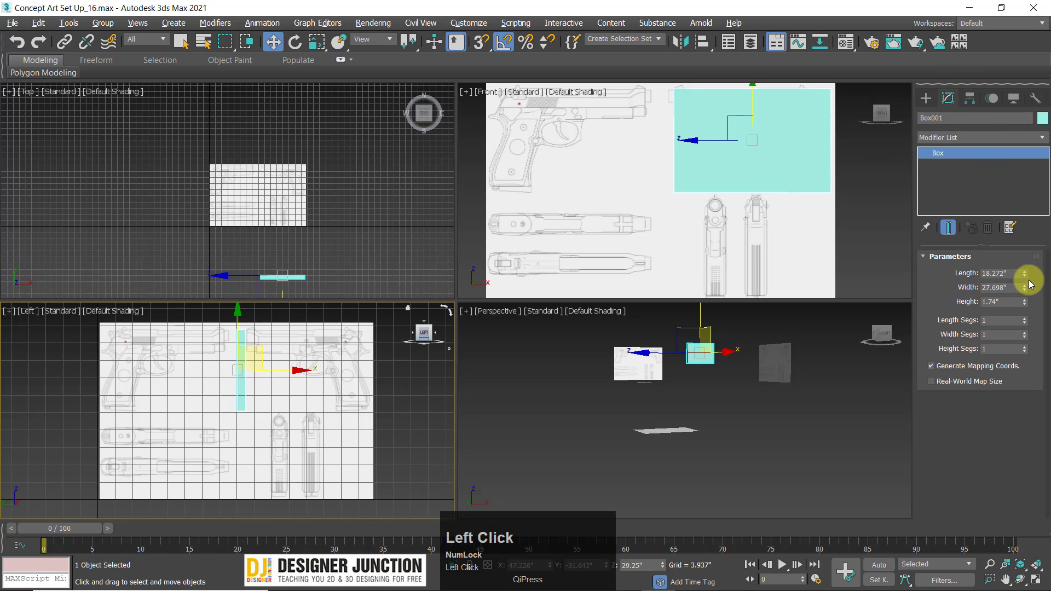
drag(1025, 291, 1025, 341)
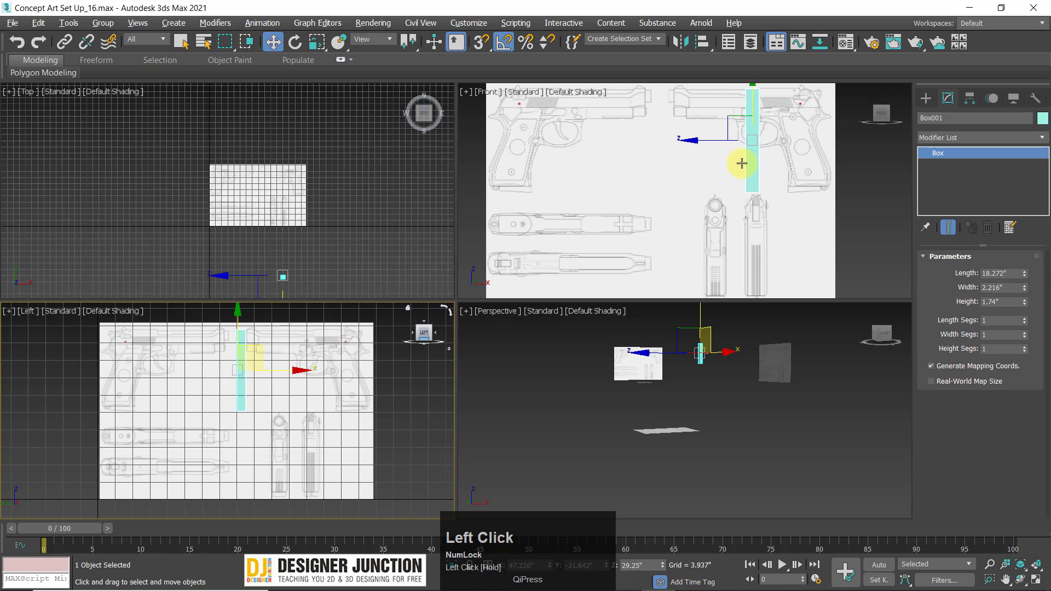
middle_drag(788, 143, 786, 153)
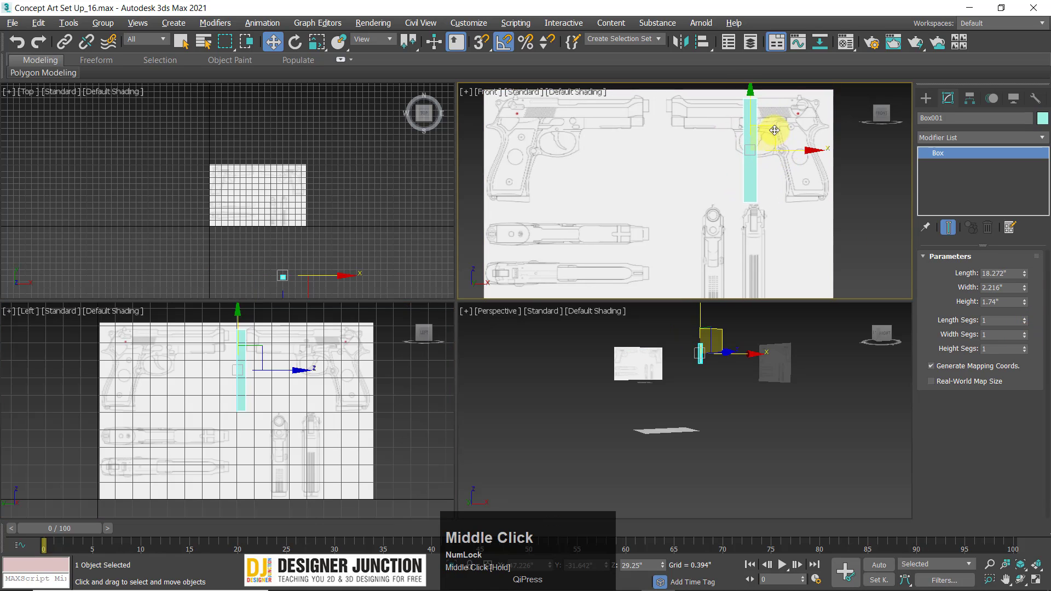
drag(757, 189, 730, 241)
middle_drag(751, 198, 754, 136)
scroll(680, 146, up, 2)
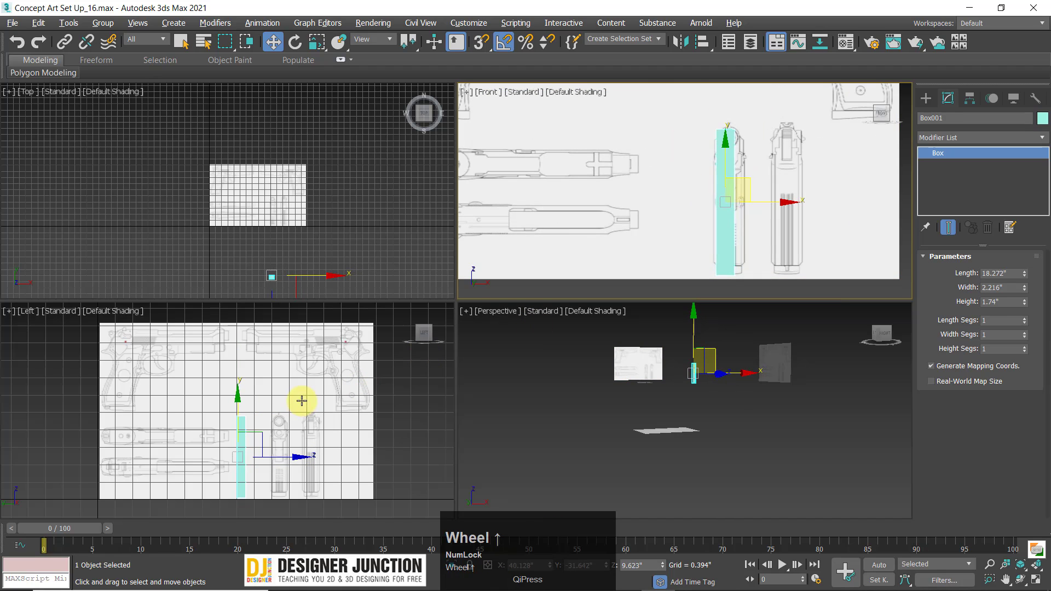
- Move the box in the Left viewport to about Y -55.1" and Z 19.1", and turn off the grids in the Top and Left viewports
middle_drag(302, 401, 299, 425)
drag(254, 459, 345, 420)
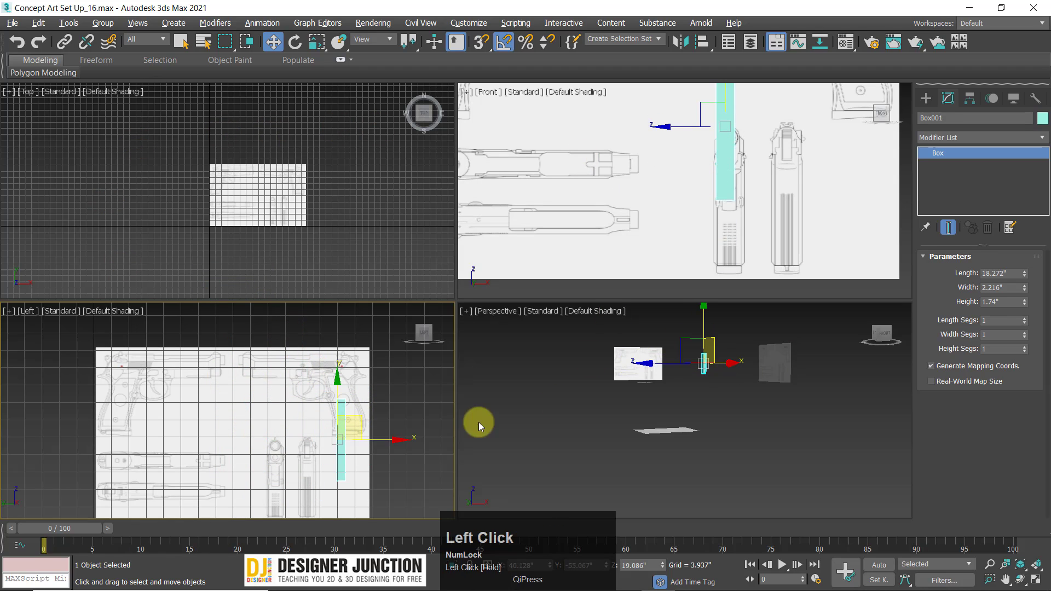
scroll(293, 206, up, 5)
middle_drag(317, 219, 343, 230)
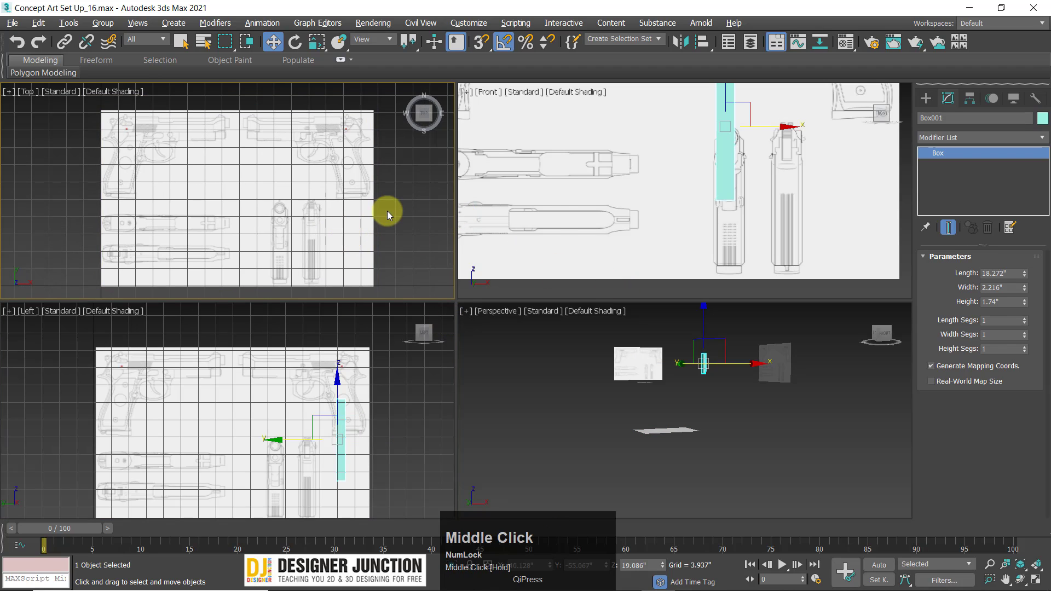
key(g)
key(g)
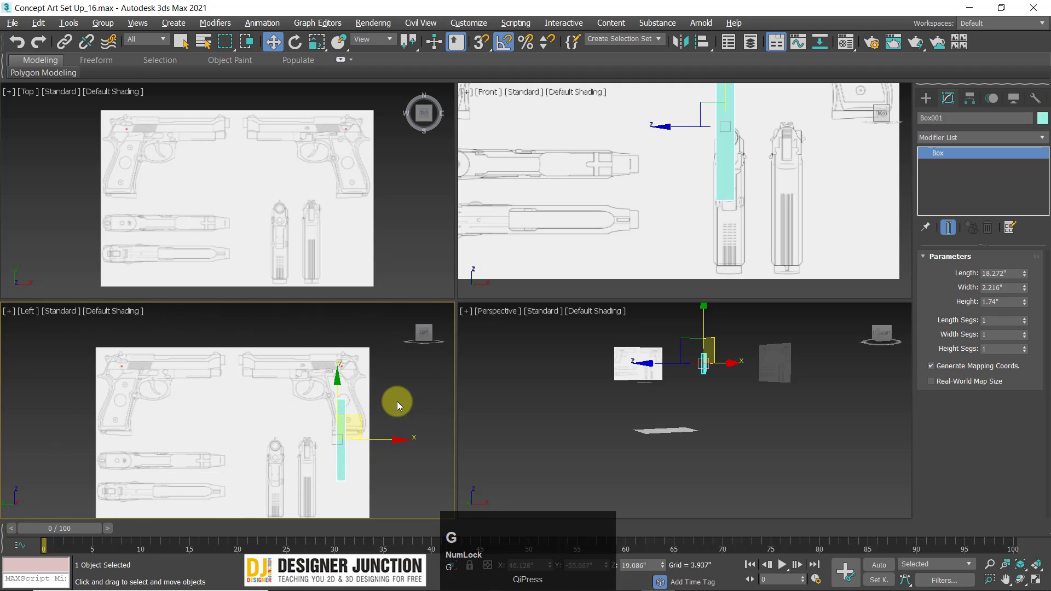
middle_drag(396, 402, 367, 405)
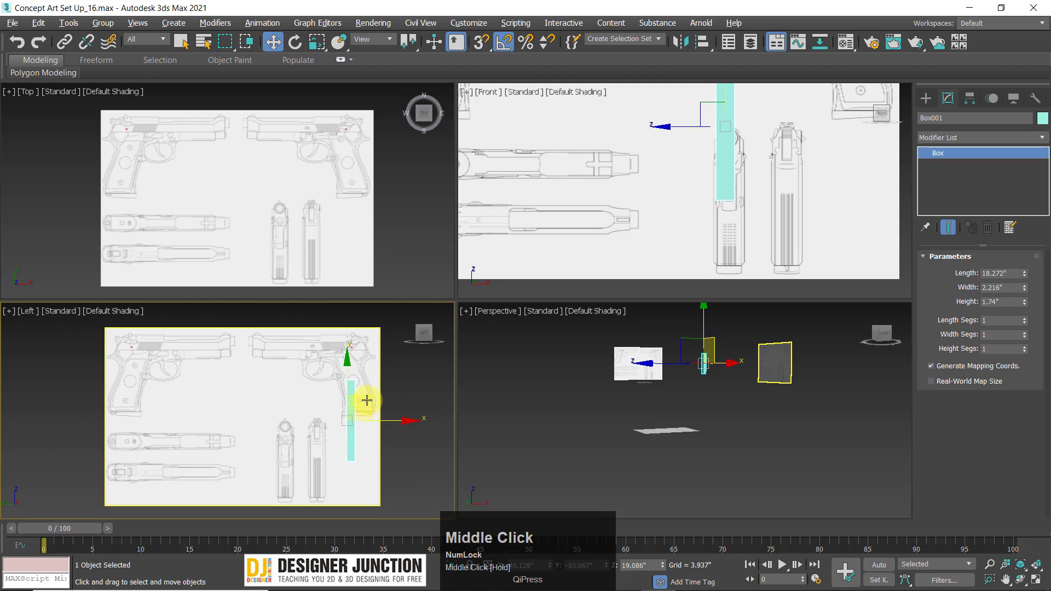
- Shift the box to about Y -46.2" and Z 17.6", and check its placement among the blueprint planes in the Perspective viewport
drag(367, 401, 344, 402)
click(701, 368)
mouse_move(696, 373)
mouse_down()
mouse_move(706, 357)
mouse_move(697, 368)
mouse_up()
key(z)
mouse_move(697, 368)
alt+middle_down()
mouse_move(711, 383)
mouse_move(698, 378)
alt+middle_up()
scroll(705, 378, down, 5)
scroll(713, 390, down, 3)
scroll(698, 378, up, 2)
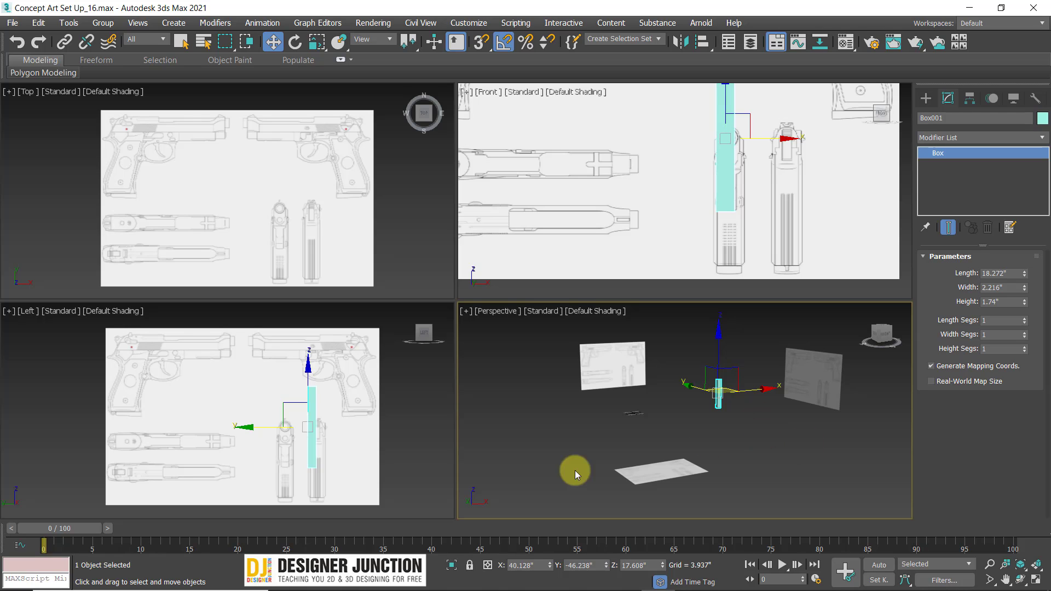
- Raise the box to about Z 29" over the right-hand pistol side view in the Left viewport, and maximize that viewport
middle_drag(305, 397, 318, 396)
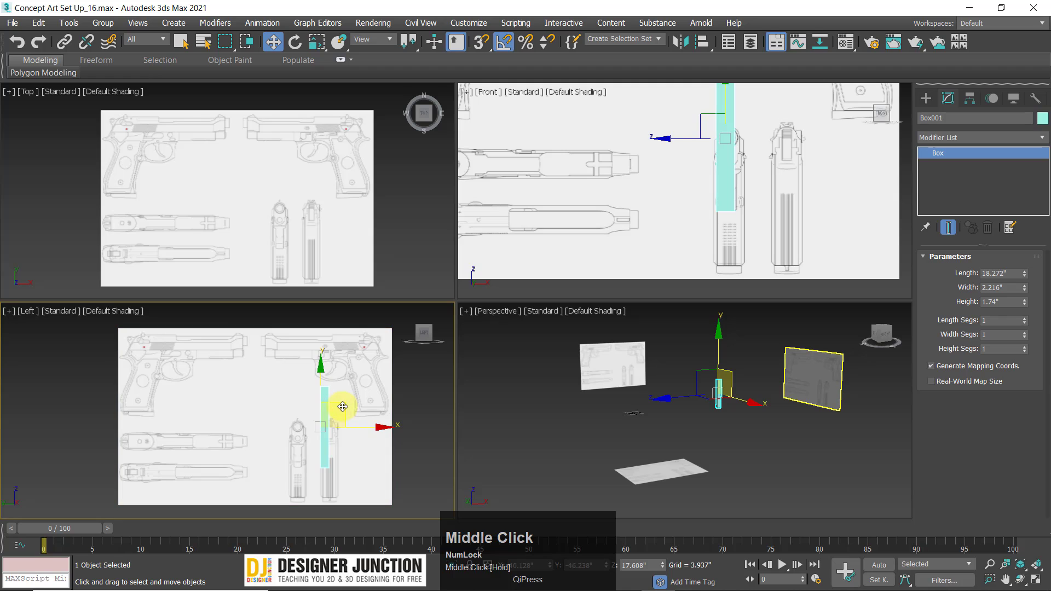
drag(343, 409, 335, 359)
key(alt+w)
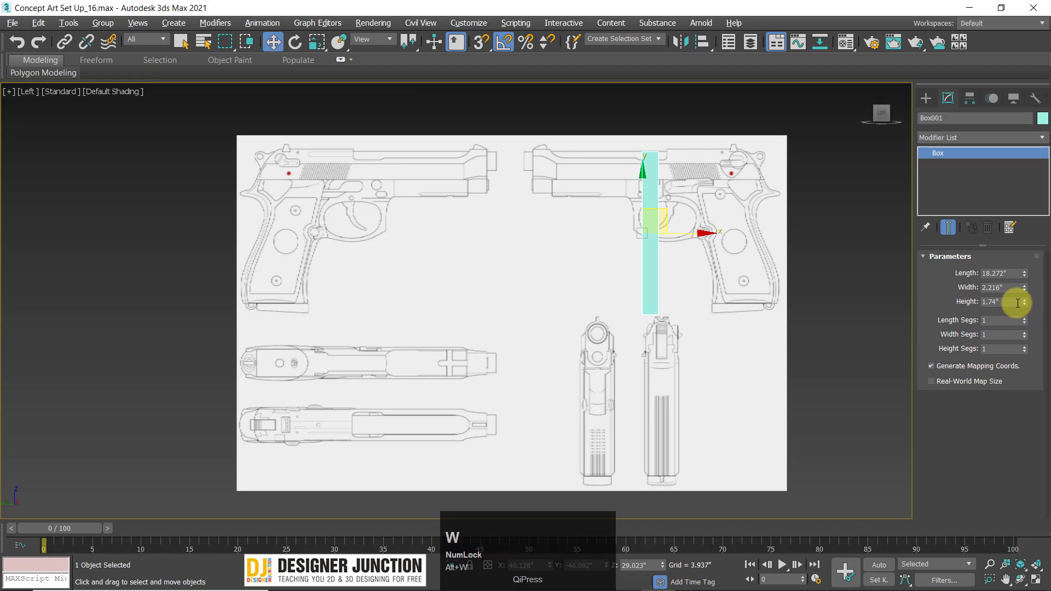
- Try increasing the box's height to about 21.5" and moving it over the right-hand pistol side view in the Left viewport
drag(1024, 286, 323, 235)
key(ctrl+z)
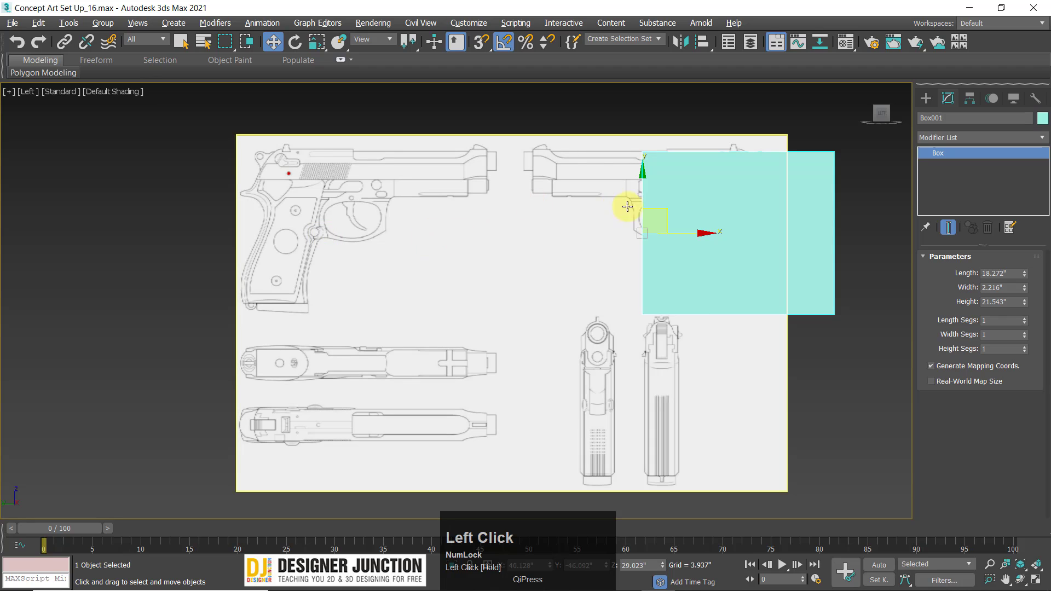
drag(659, 207, 573, 199)
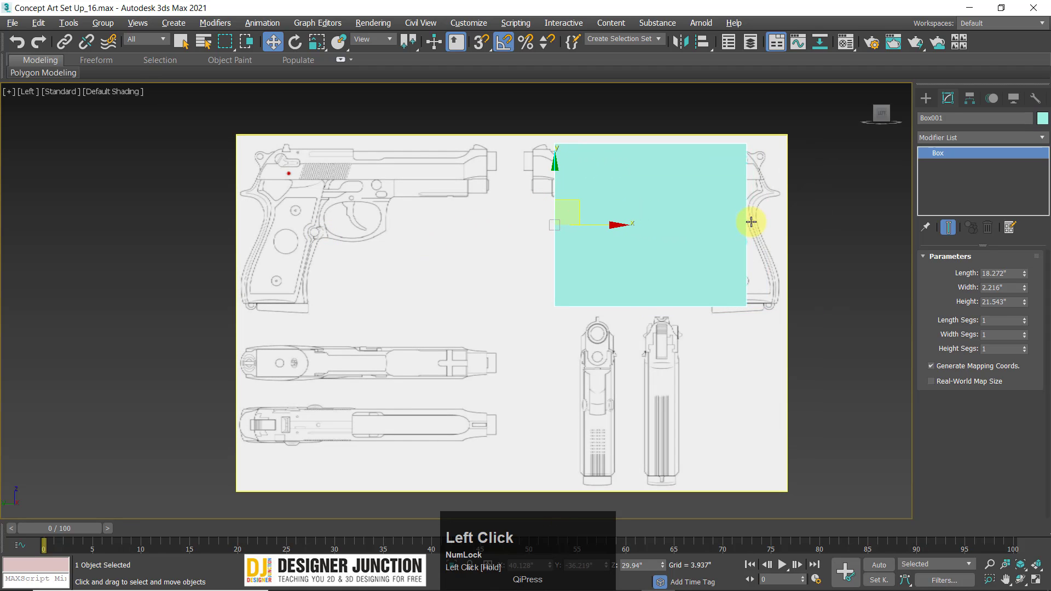
- Replace the box with a new one about 17.9" long, 27.6" wide and 0.9" high over the right-hand pistol side view
click(762, 220)
click(926, 98)
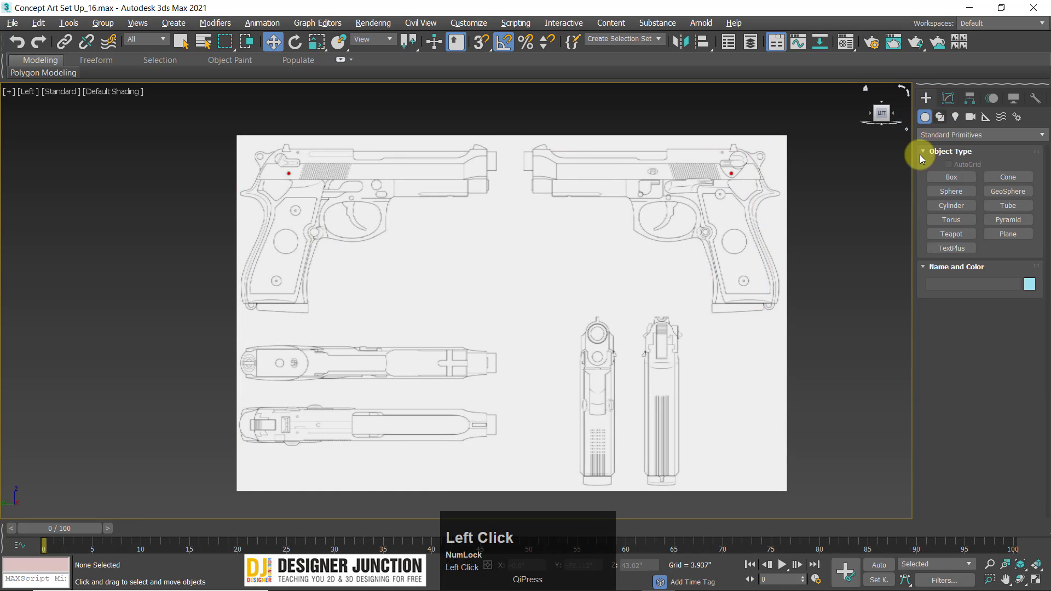
click(949, 177)
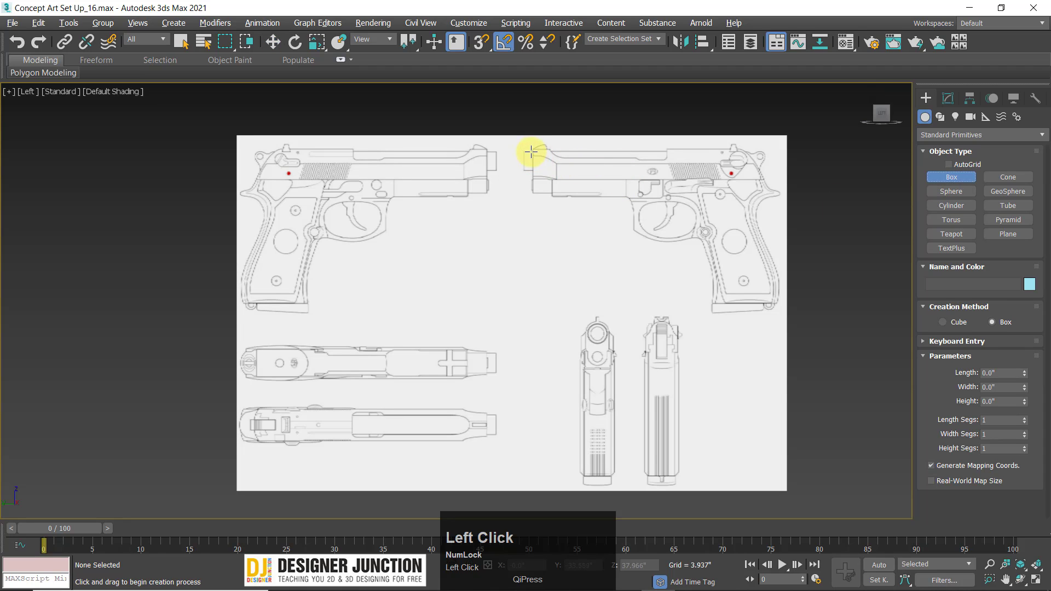
drag(532, 150, 765, 298)
right_click(765, 298)
- Restore the four-viewport layout and try moving the new box over the muzzle-end pistol drawing in the Front viewport
key(alt+w)
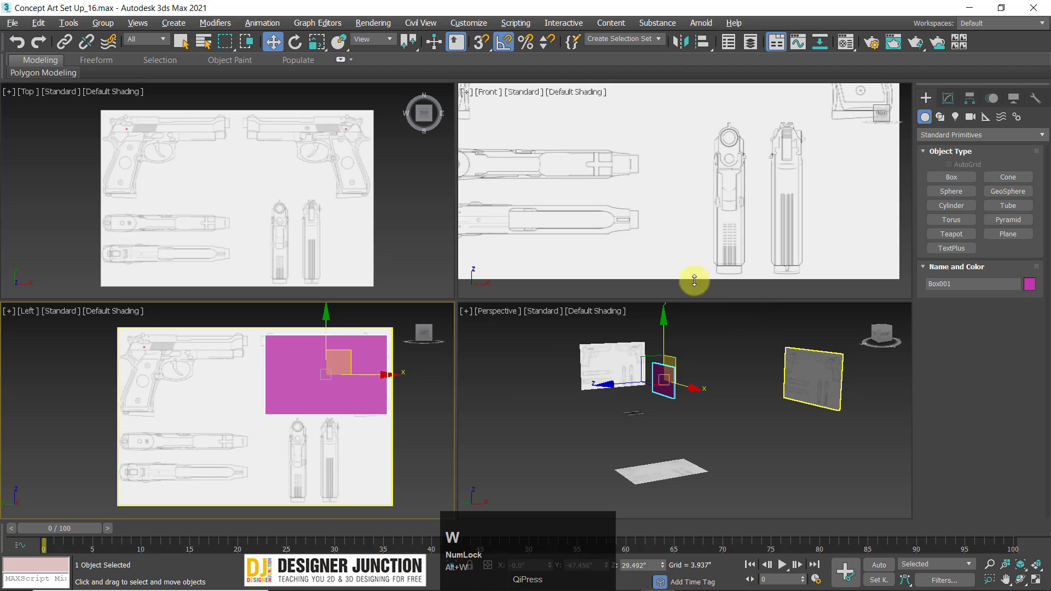
scroll(771, 184, down, 5)
middle_drag(718, 180, 613, 200)
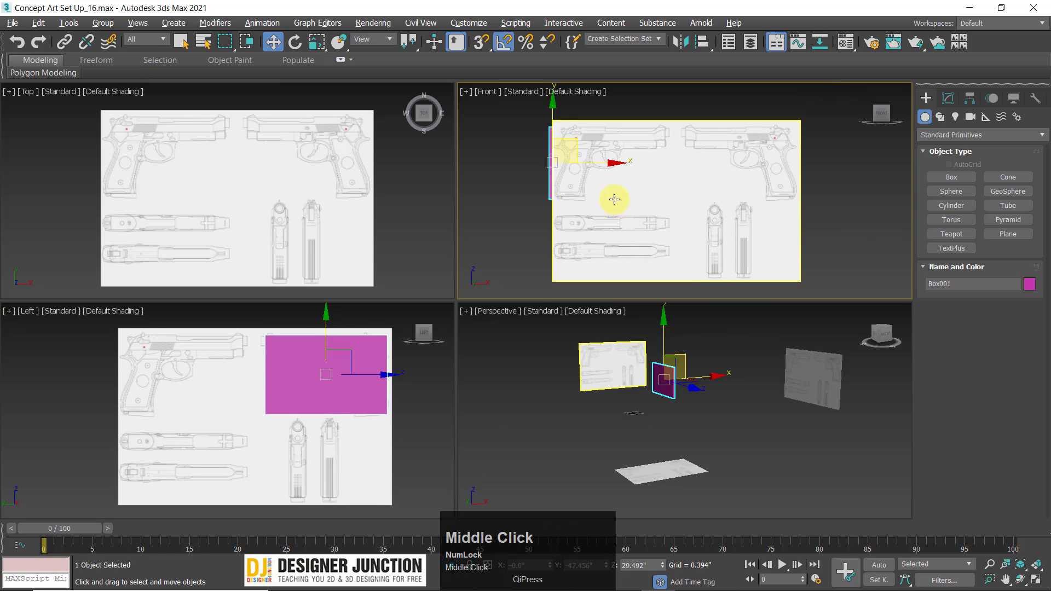
drag(580, 152, 742, 227)
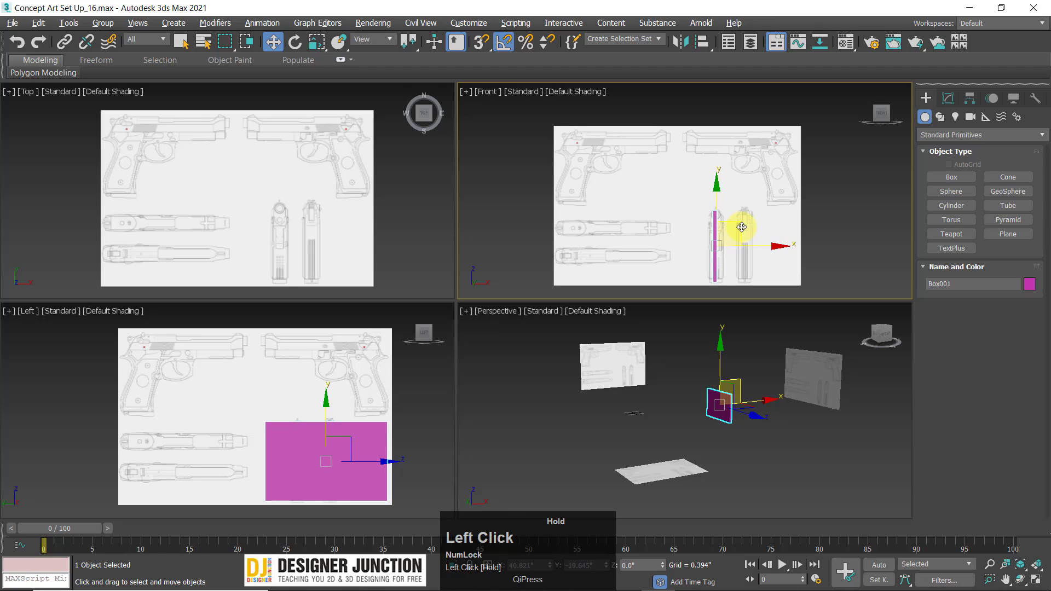
middle_drag(325, 414, 332, 395)
- Try raising the box back over the pistol side view in the Left viewport, and undo the box moves
drag(331, 395, 351, 307)
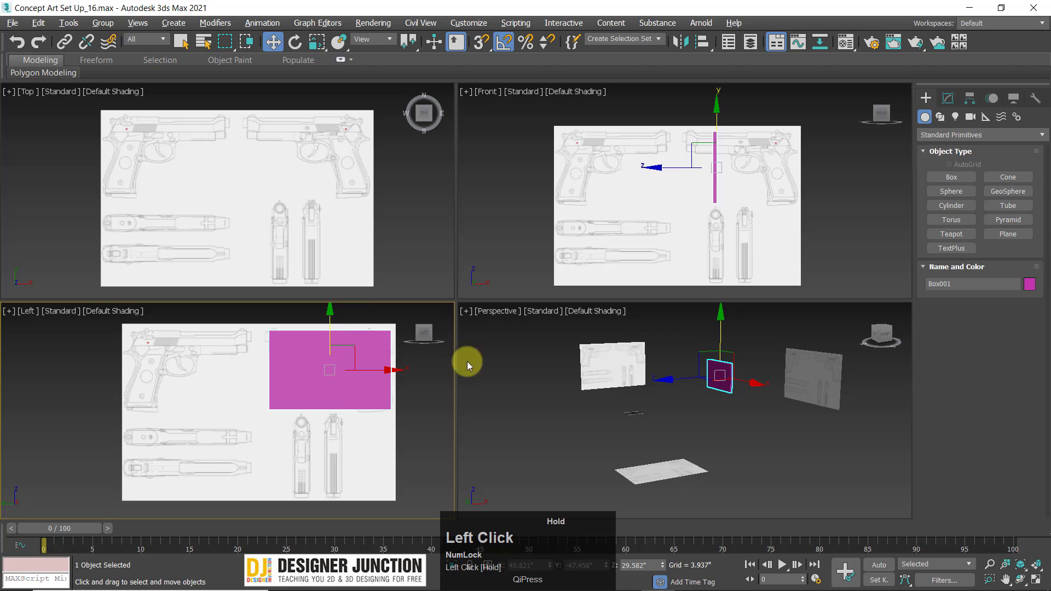
key(ctrl+z)
click(821, 234)
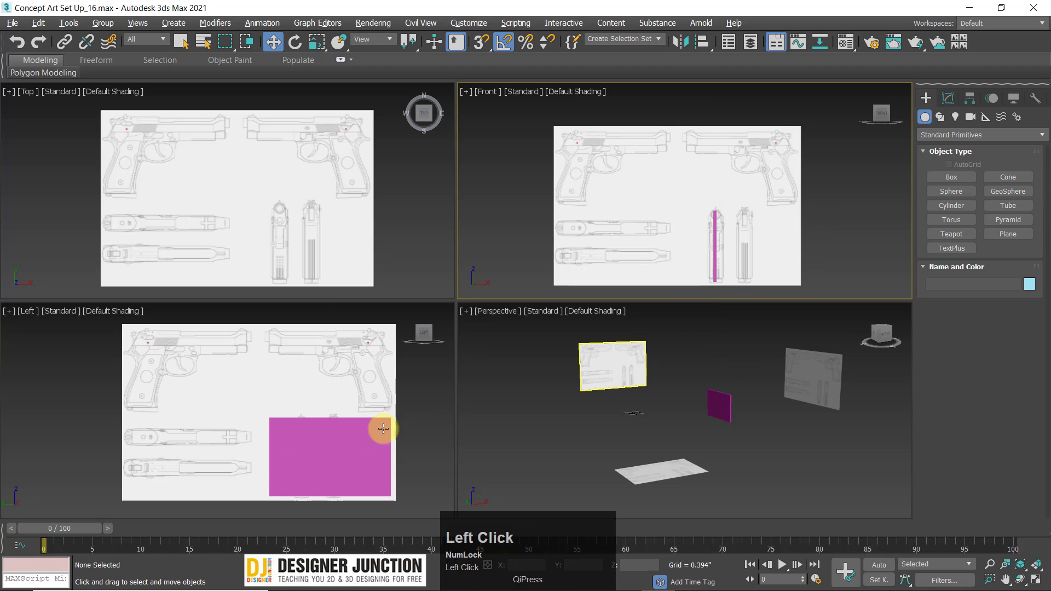
click(366, 441)
key(ctrl+z)
key(ctrl+z)
key(ctrl+z)
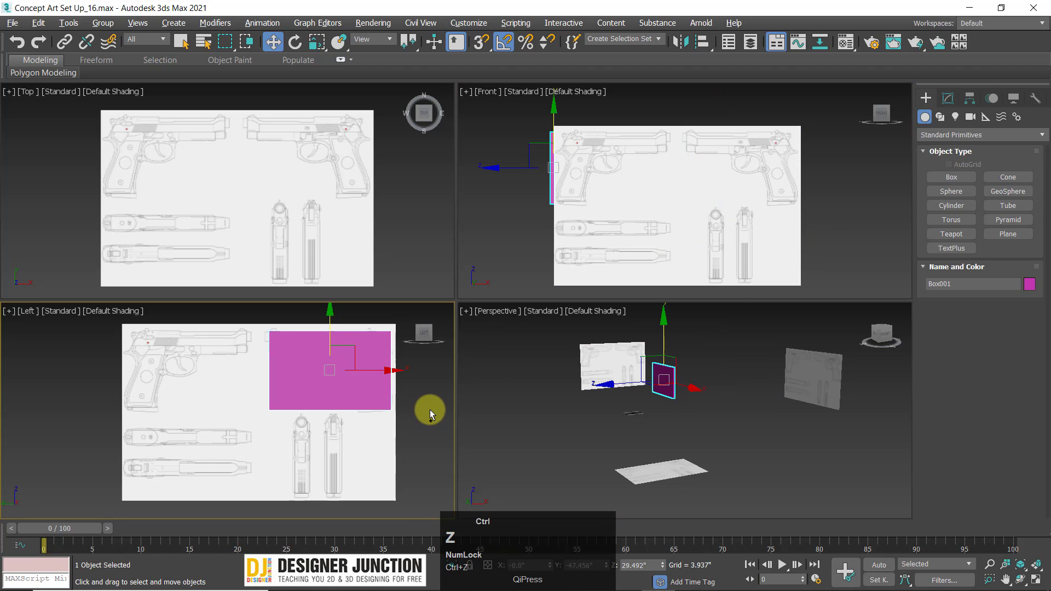
- Try moving the box onto the blueprint plane in the Top viewport, and undo the move
click(739, 212)
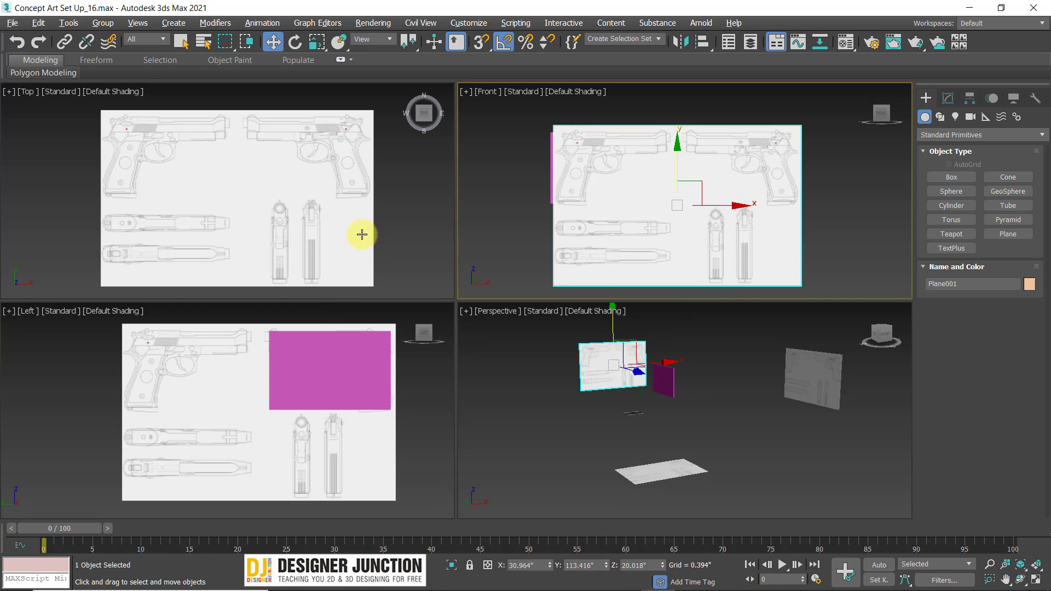
click(345, 226)
scroll(345, 226, down, 4)
scroll(346, 226, down, 3)
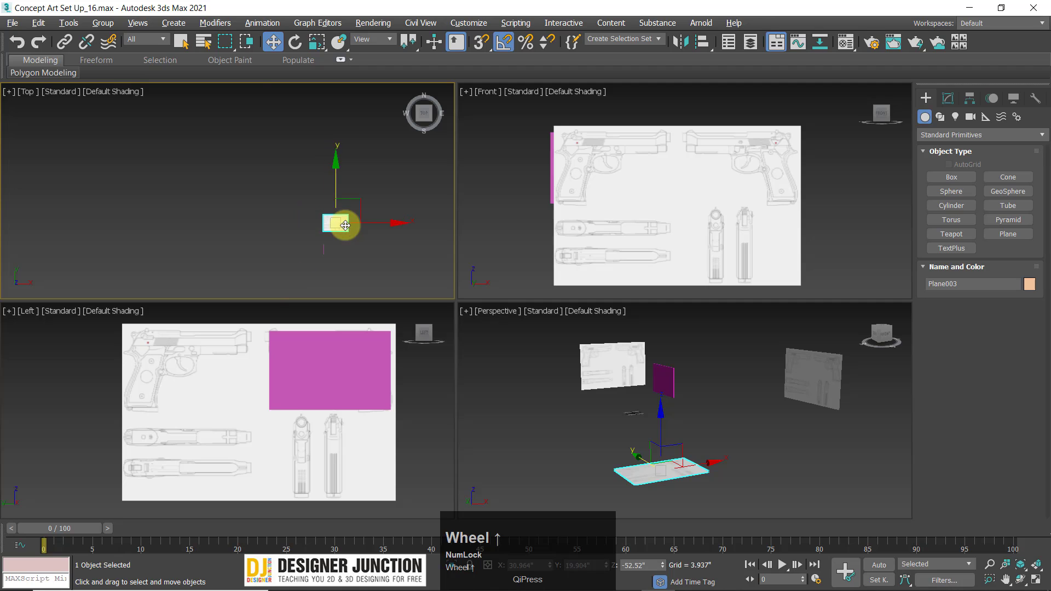
scroll(345, 225, up, 3)
middle_drag(345, 230, 287, 176)
click(225, 241)
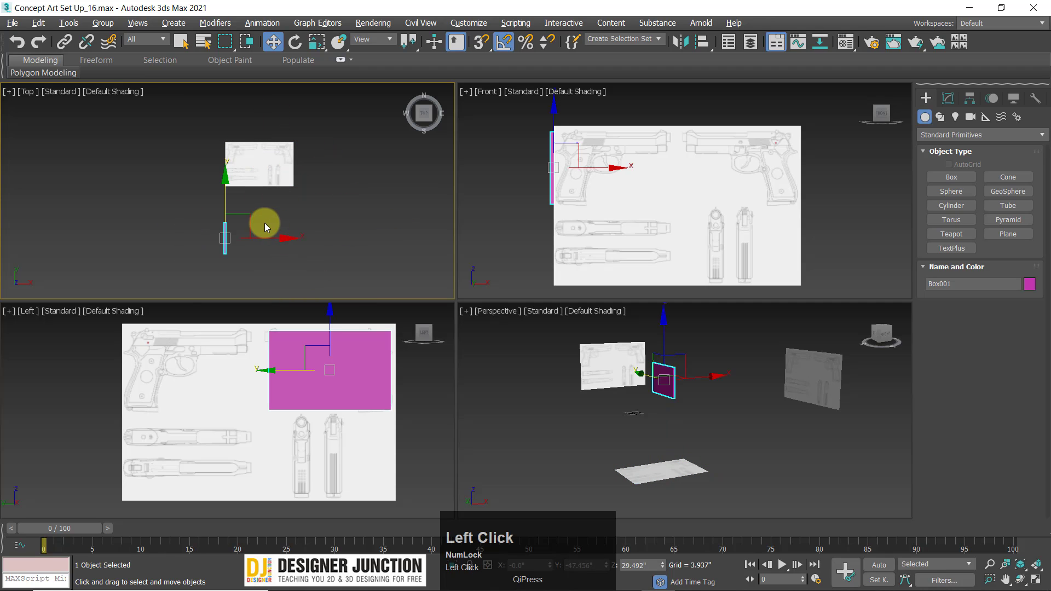
drag(254, 220, 268, 174)
scroll(250, 159, up, 5)
key(ctrl+z)
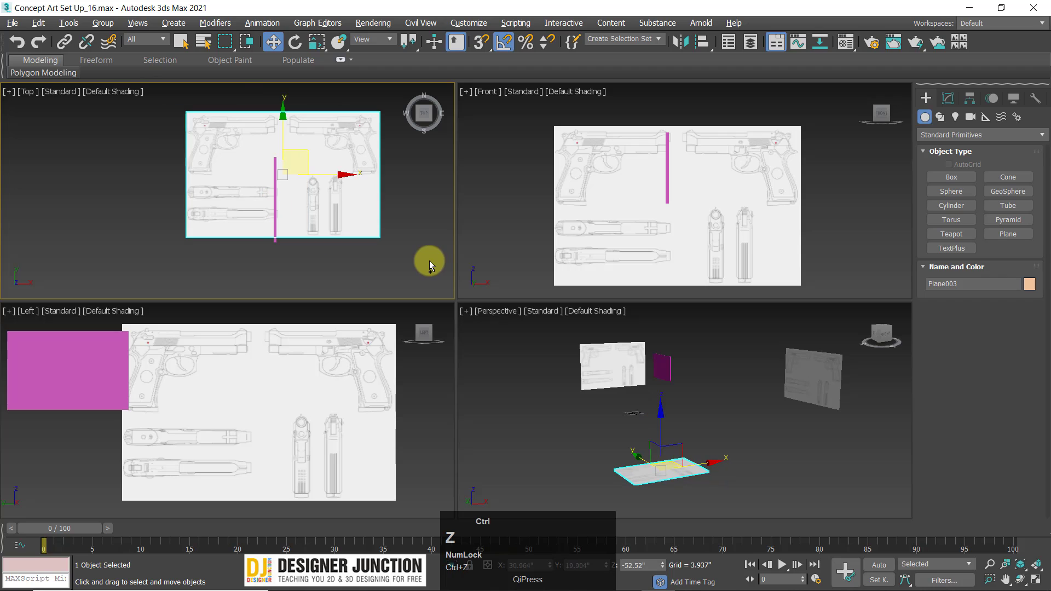
key(ctrl+z)
key(ctrl+z)
- Move the Front viewport's blueprint plane until its muzzle-end pistol drawing lines up behind the box, and reselect the box
middle_drag(350, 364, 320, 390)
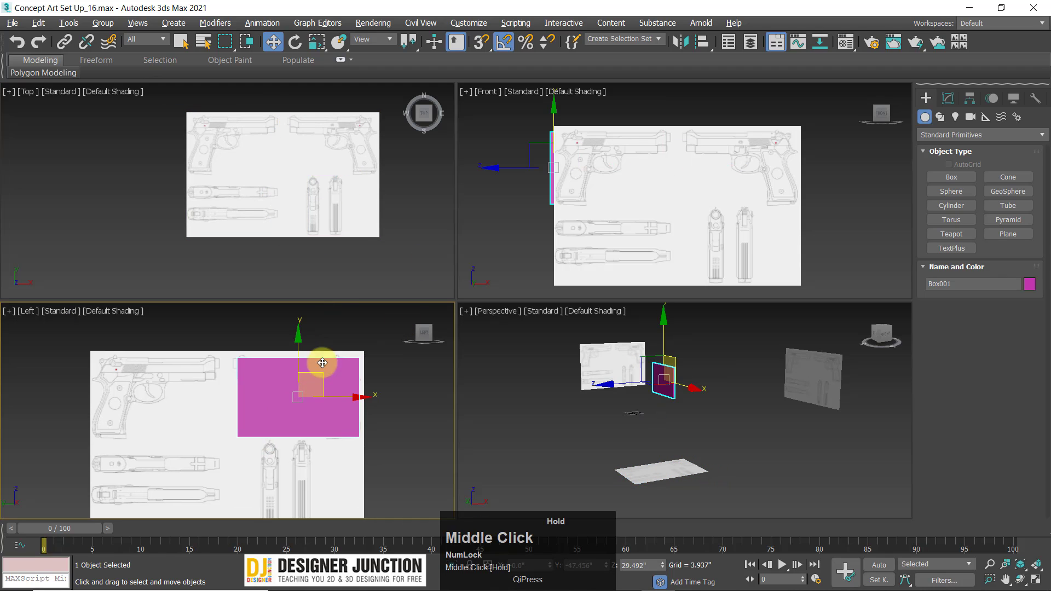
click(641, 184)
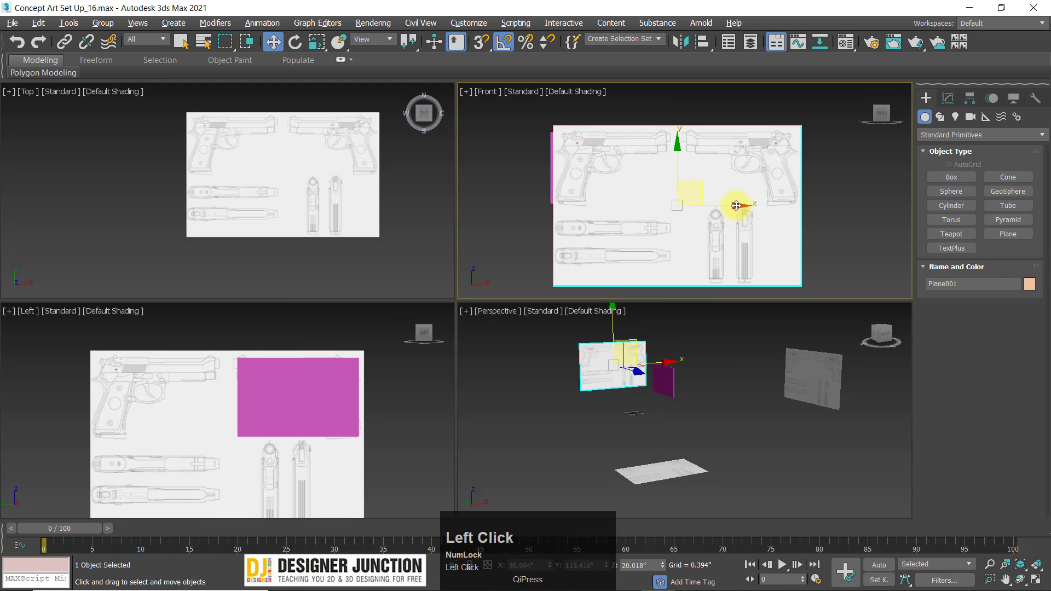
drag(736, 205, 590, 203)
scroll(592, 198, up, 3)
middle_drag(591, 198, 672, 164)
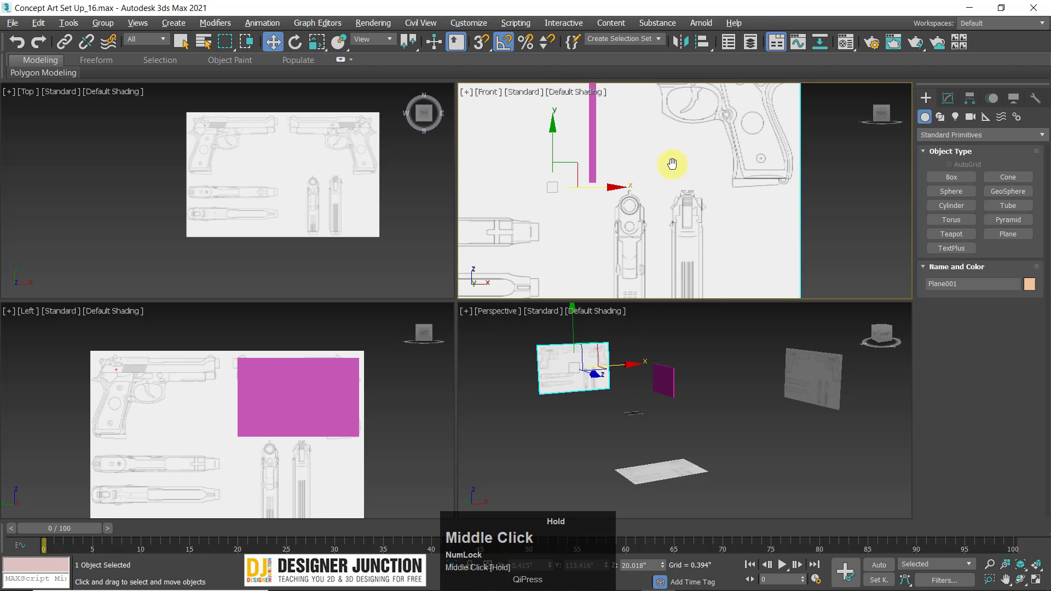
scroll(672, 164, down, 2)
drag(617, 162, 594, 65)
middle_drag(553, 90, 603, 181)
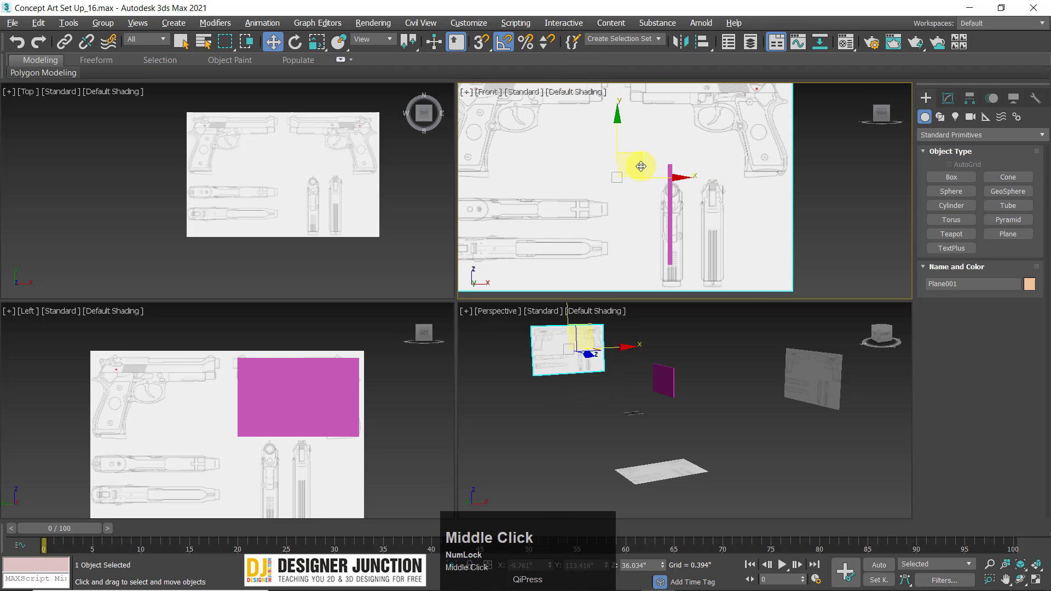
drag(641, 166, 636, 142)
click(814, 207)
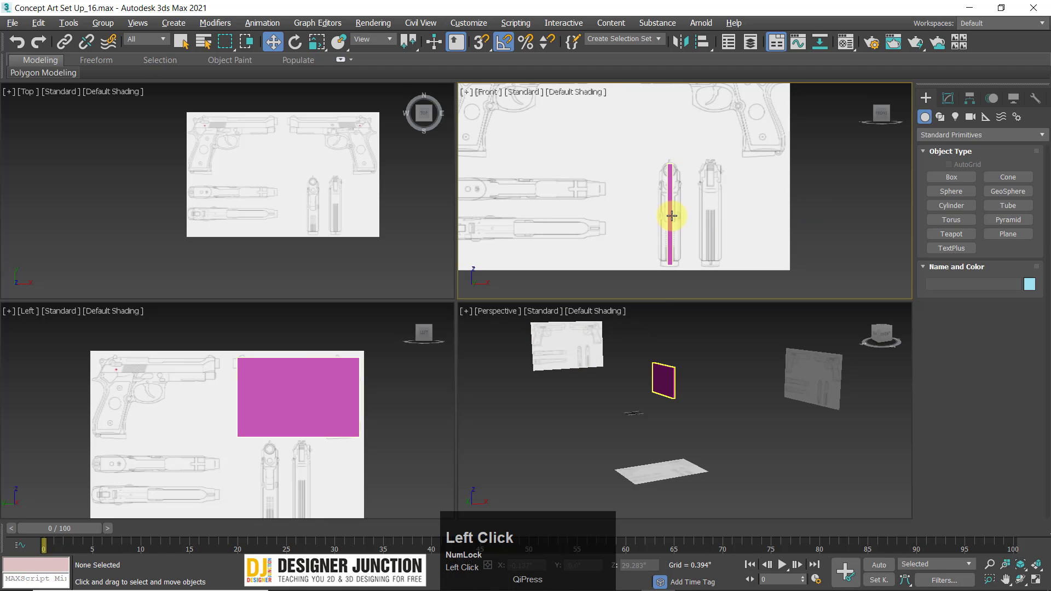
click(670, 213)
scroll(684, 227, up, 2)
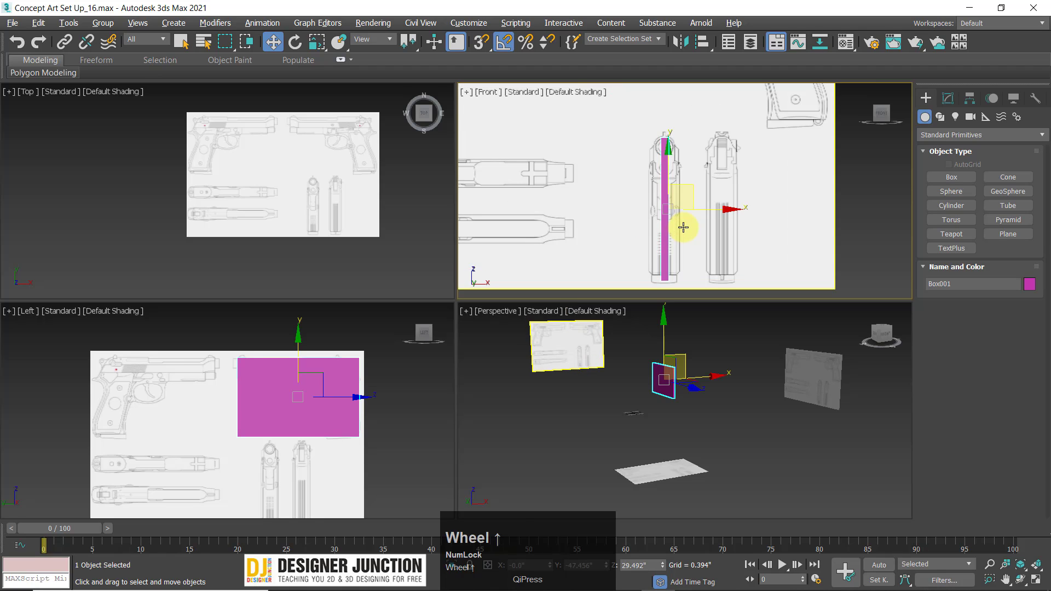
- Try changing the box's width to about 36.1" and undo the change
click(947, 98)
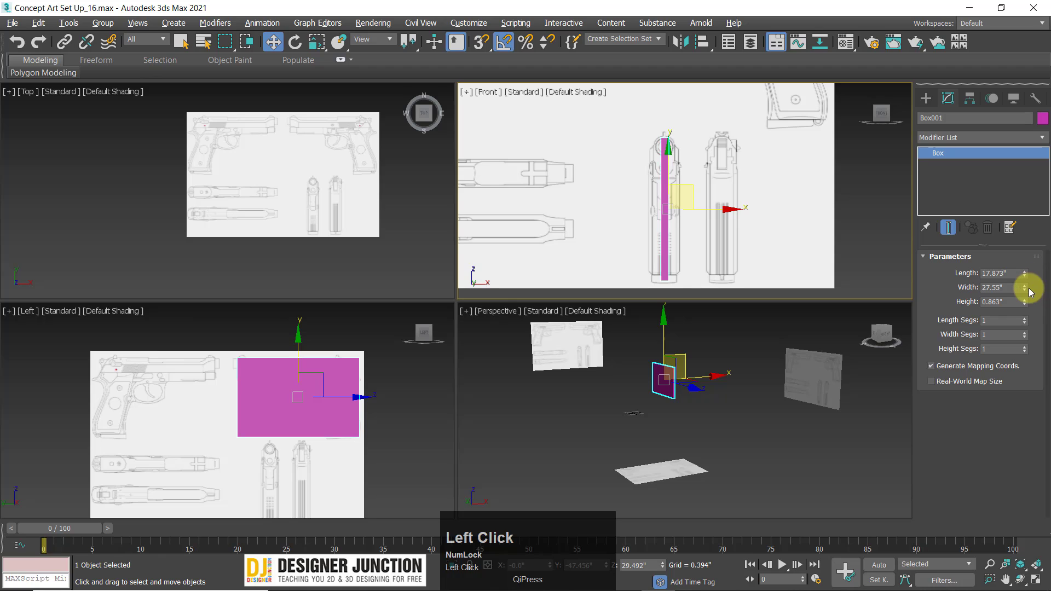
mouse_move(1025, 290)
mouse_down()
mouse_move(1025, 274)
mouse_move(1025, 290)
mouse_up()
key(ctrl+z)
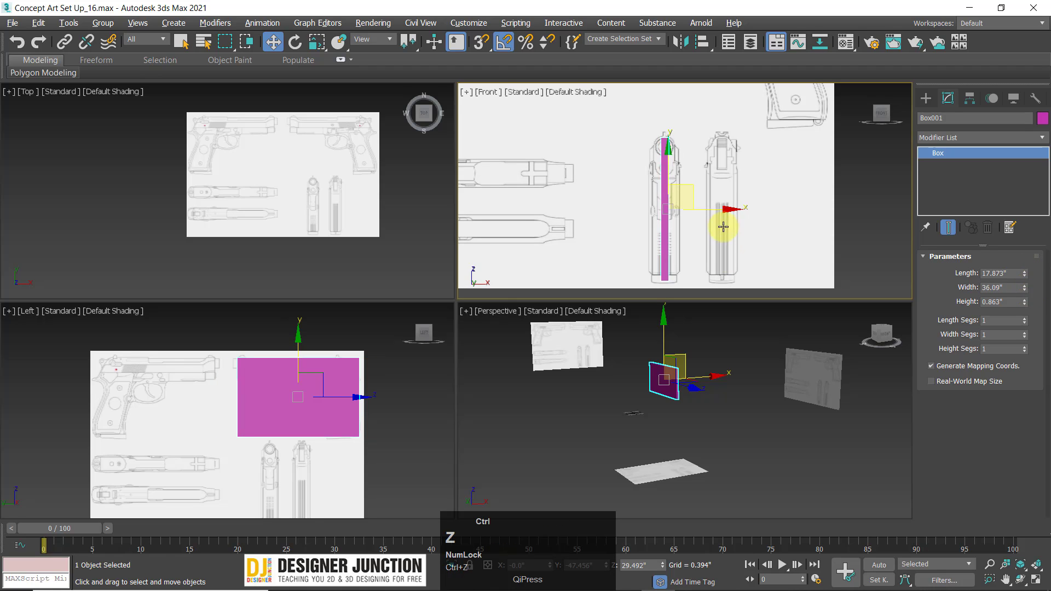
- Scale the box along the horizontal axis in the Front viewport to nearly the width of the muzzle-end pistol drawing
middle_drag(725, 202, 722, 189)
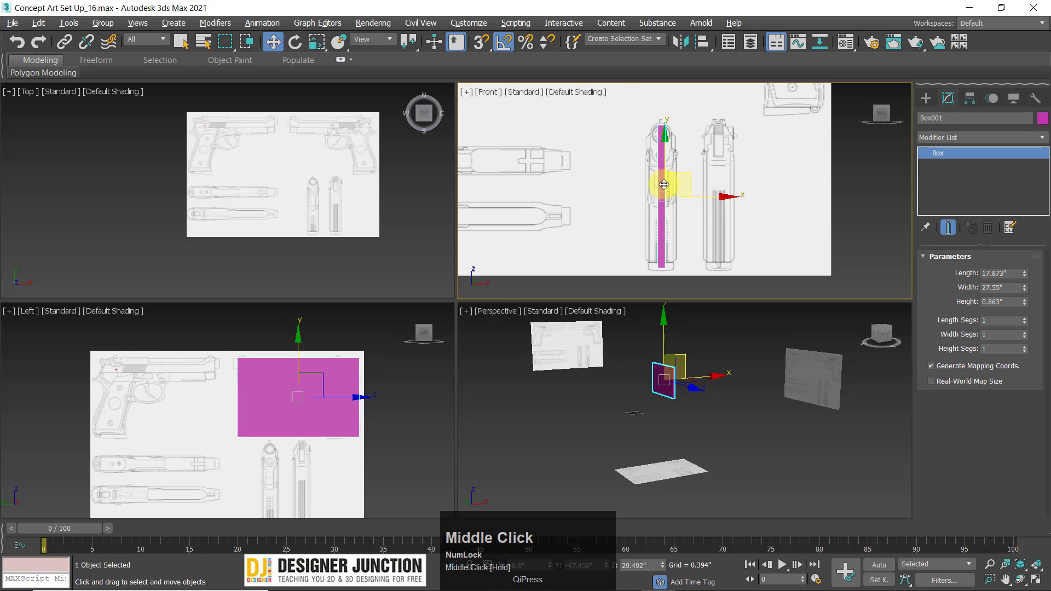
key(r)
mouse_move(735, 198)
mouse_down()
mouse_move(825, 199)
mouse_move(726, 200)
mouse_up()
key(w)
scroll(726, 198, up, 2)
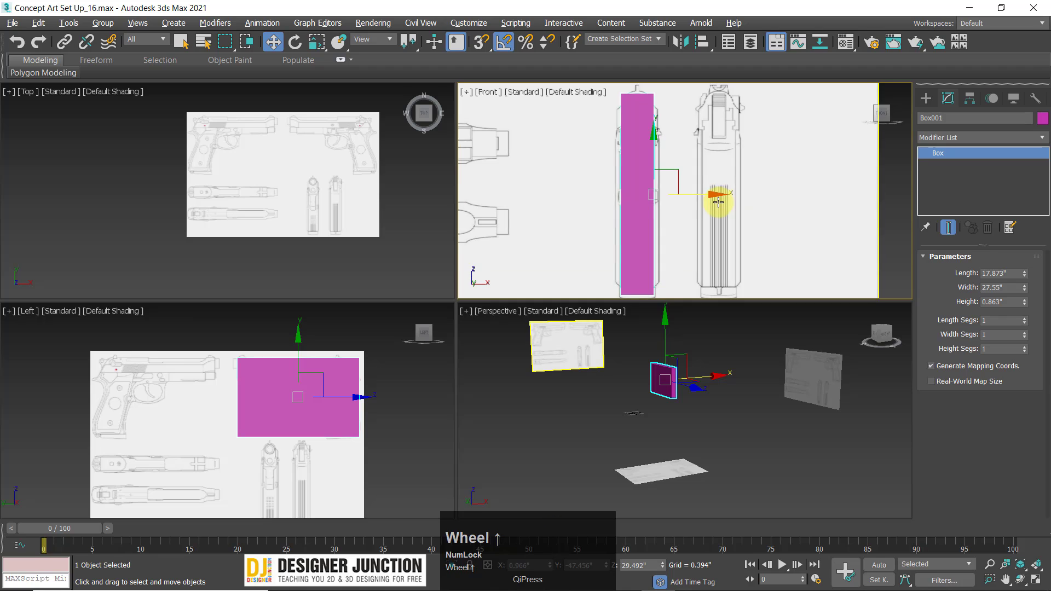
- Widen the box to the muzzle-end drawing's full width and position it at about X 1.3" and Z 29.3"
middle_drag(726, 199, 726, 193)
key(r)
drag(726, 194, 717, 197)
key(w)
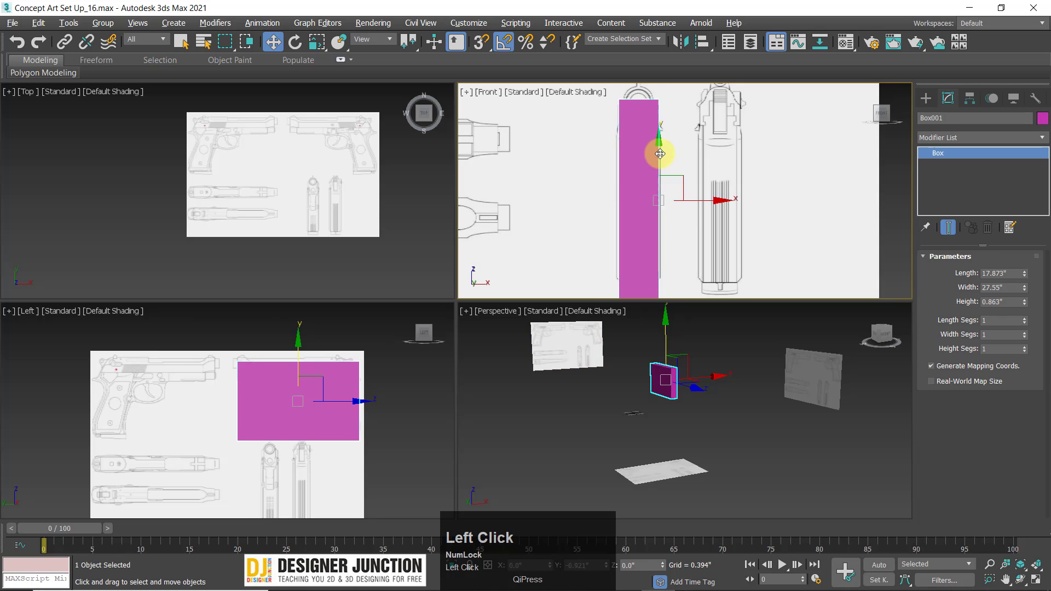
drag(659, 144, 671, 138)
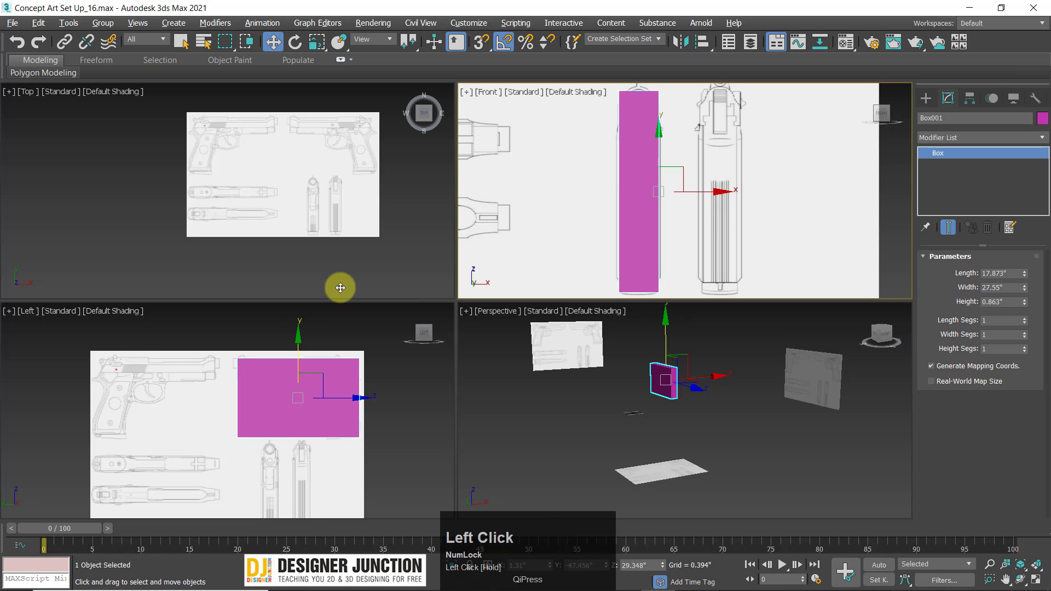
- Move the Top viewport's blueprint plane beneath the box, to about X 14.7" and Y -43.5"
middle_click(317, 241)
scroll(315, 243, down, 5)
click(317, 247)
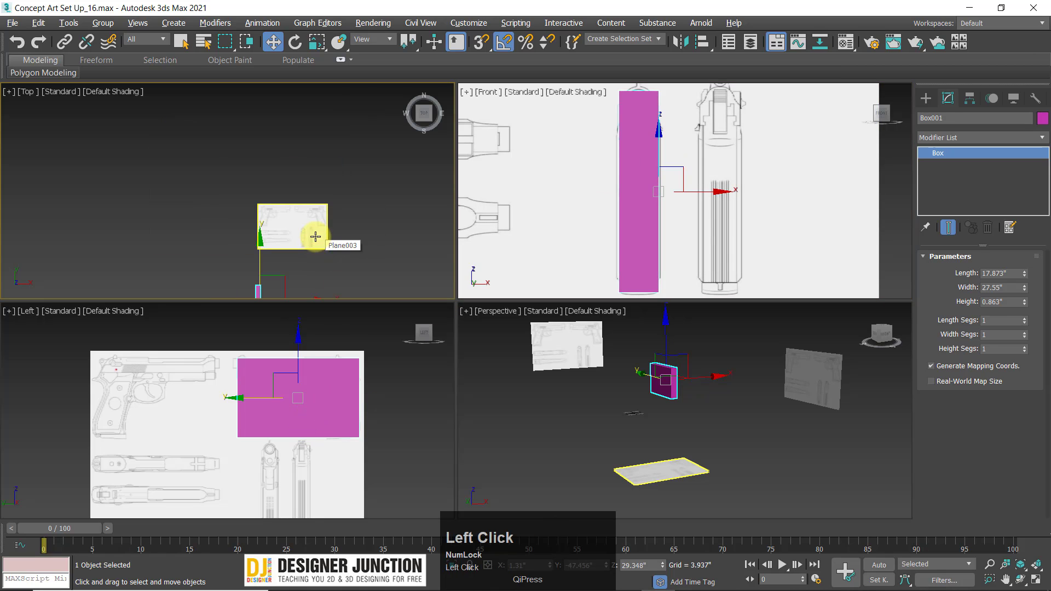
middle_drag(312, 183, 301, 171)
scroll(330, 124, up, 2)
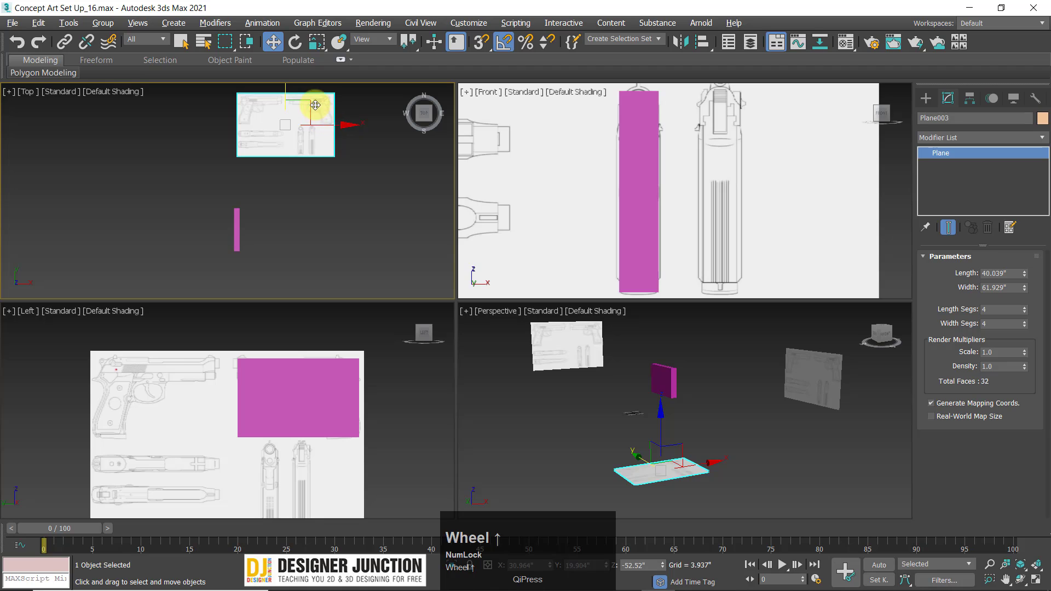
drag(316, 104, 259, 216)
- Examine how the box lies against the top-view pistol drawings on the blueprint plane in the Top viewport
scroll(256, 215, up, 2)
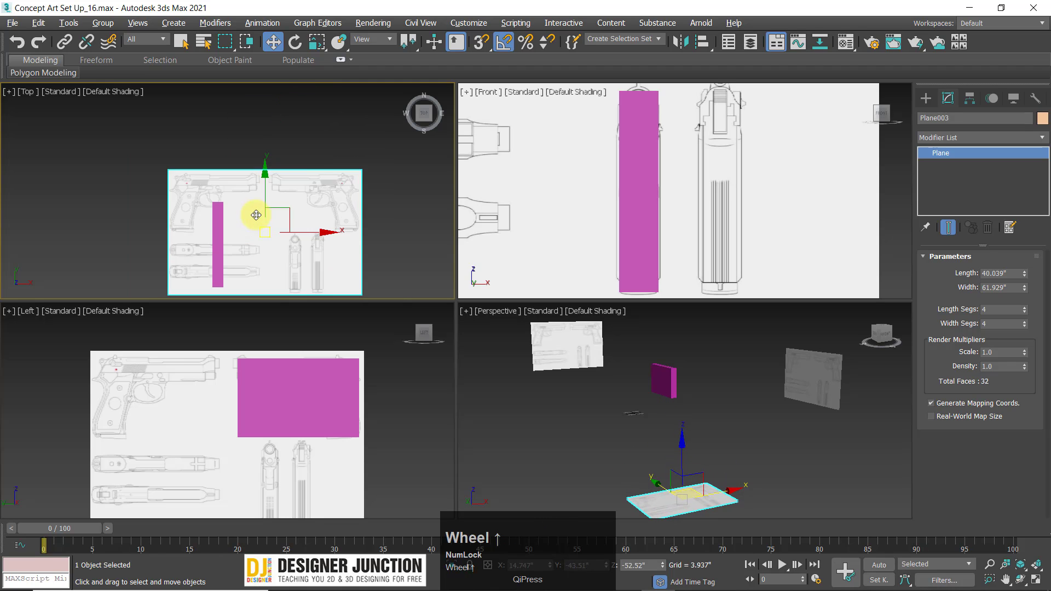
scroll(256, 215, up, 2)
middle_drag(281, 199, 294, 155)
scroll(294, 155, down, 1)
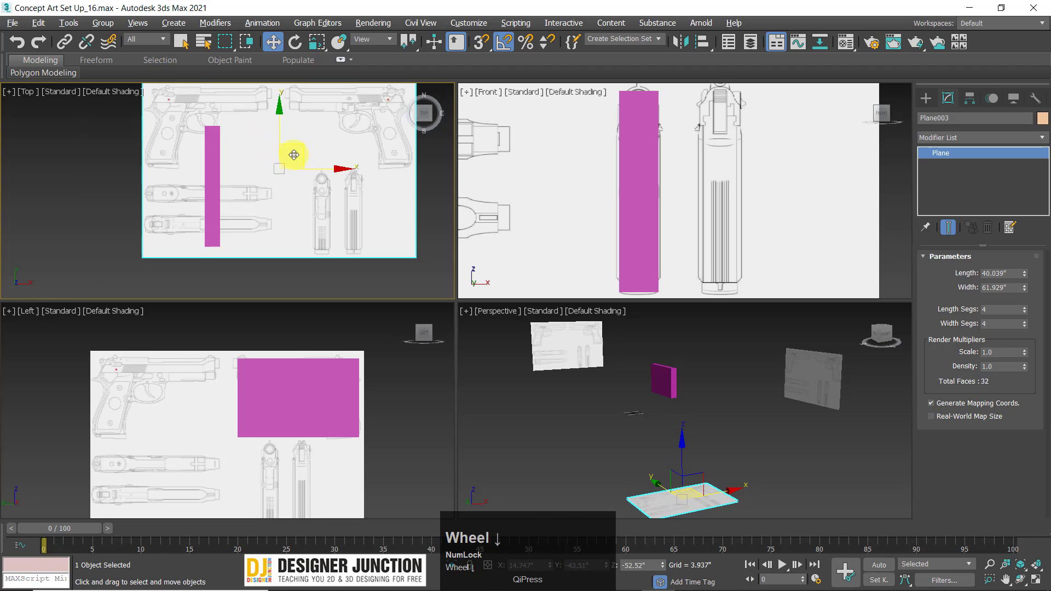
scroll(251, 189, up, 2)
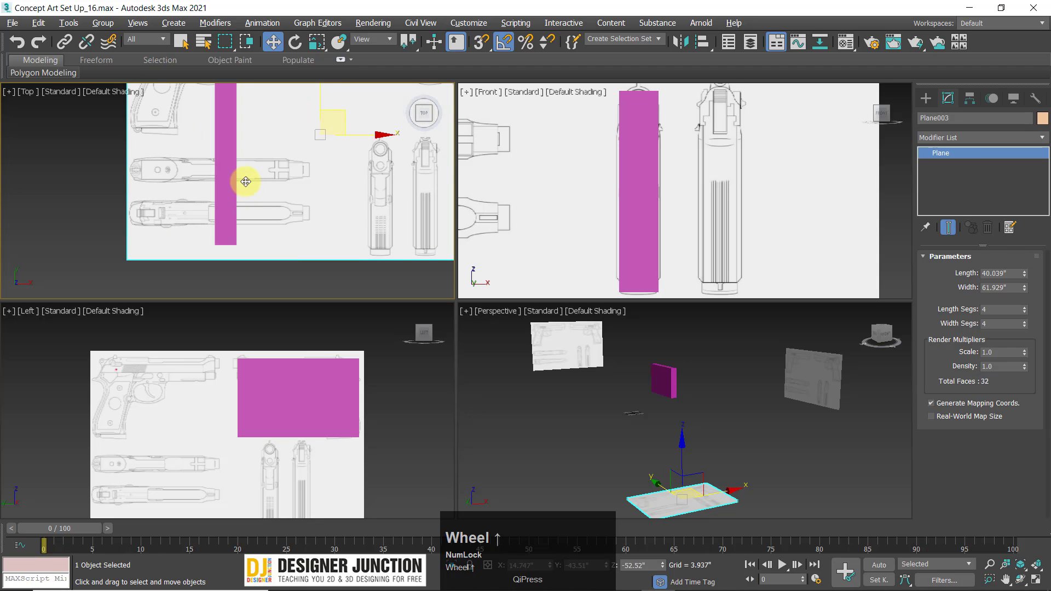
middle_drag(225, 216, 218, 228)
scroll(259, 221, down, 2)
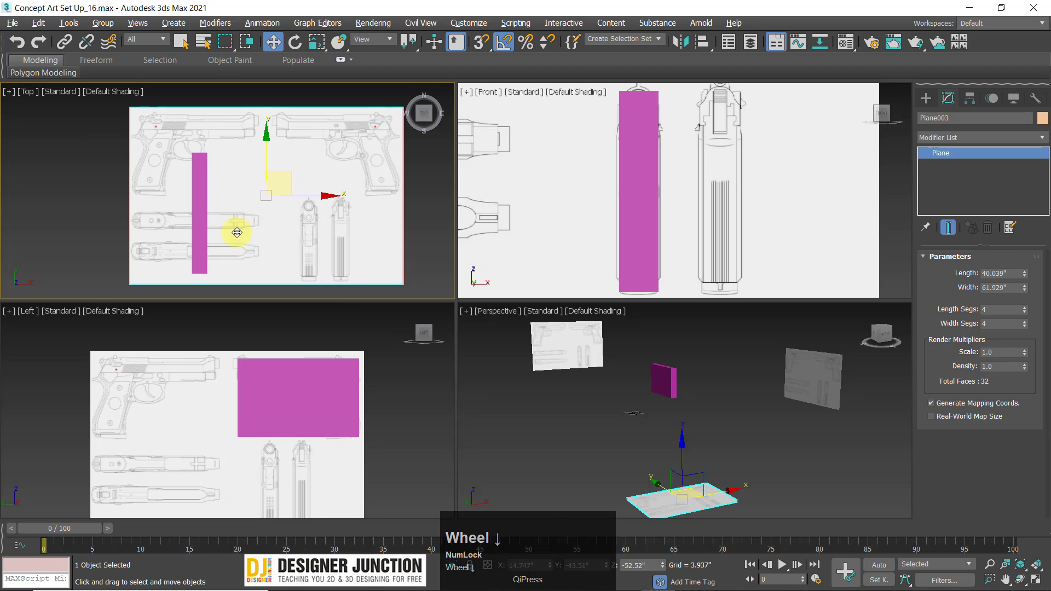
middle_drag(274, 215, 266, 212)
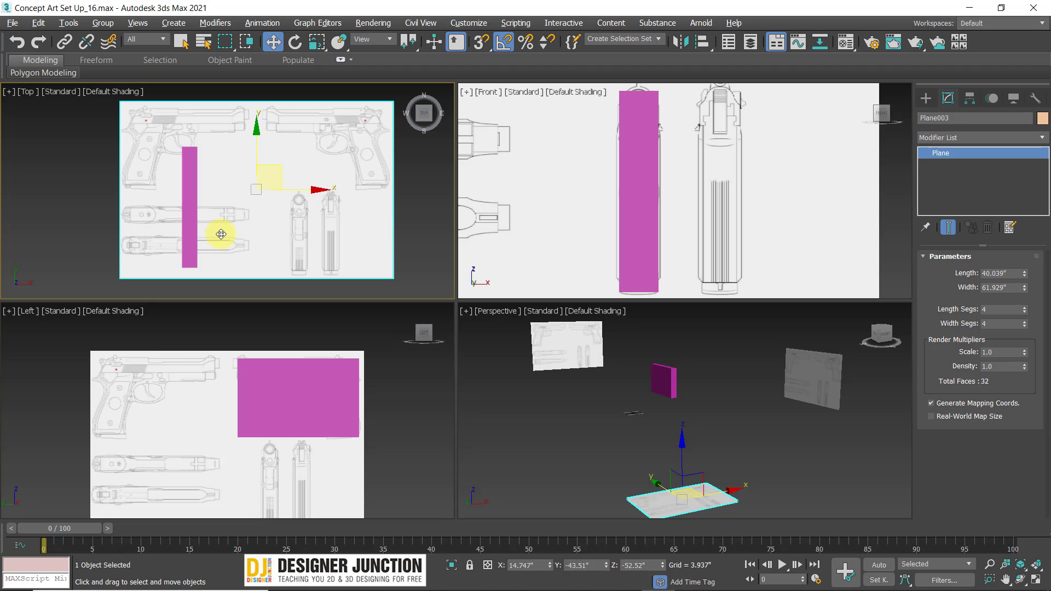
- Try rotating the Top viewport's blueprint plane in the plane of the view
key(e)
drag(328, 194, 335, 192)
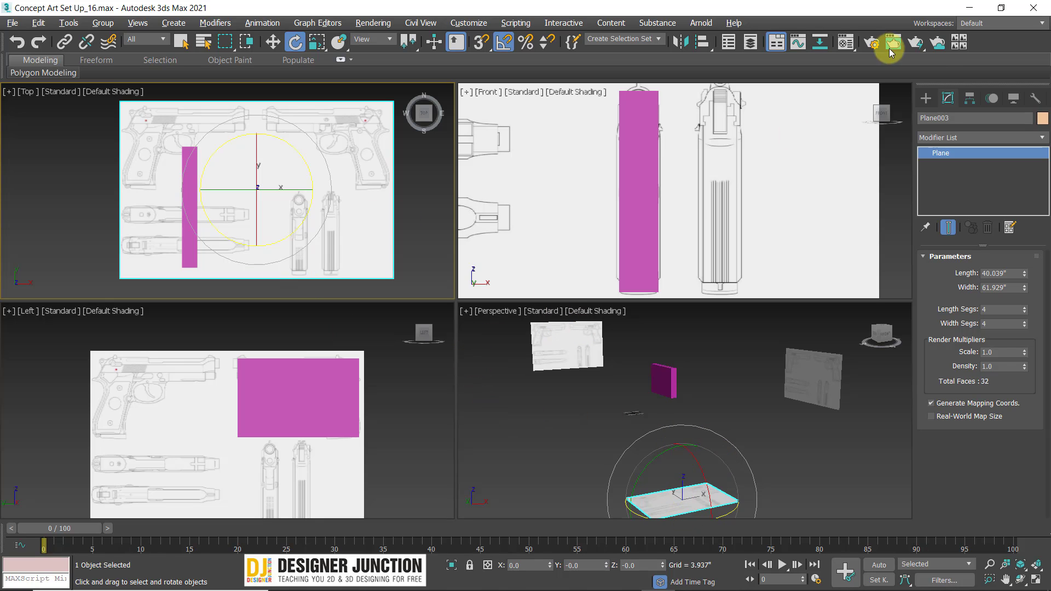
right_click(836, 21)
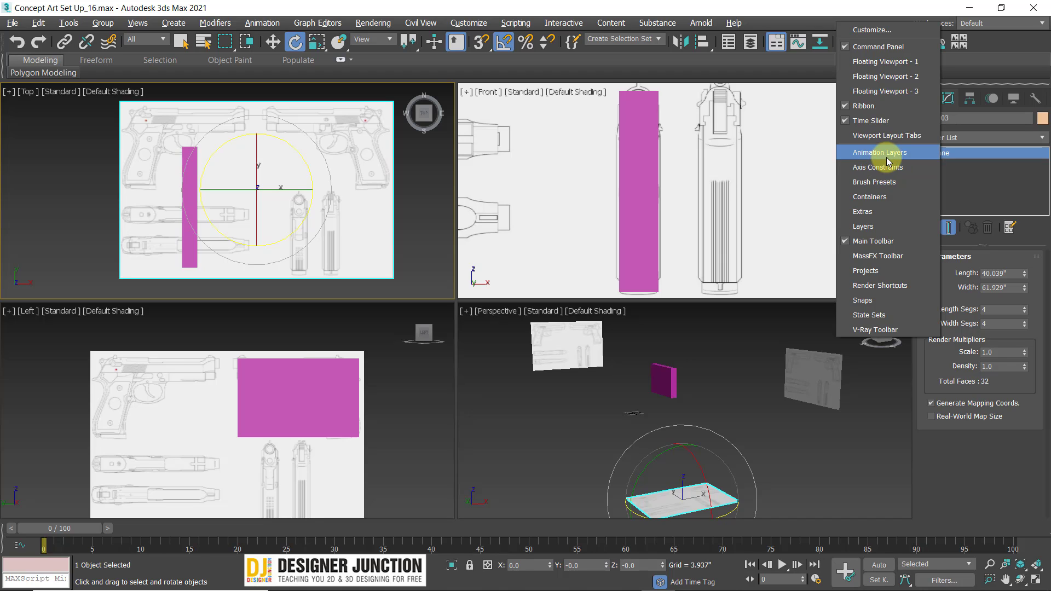
click(857, 158)
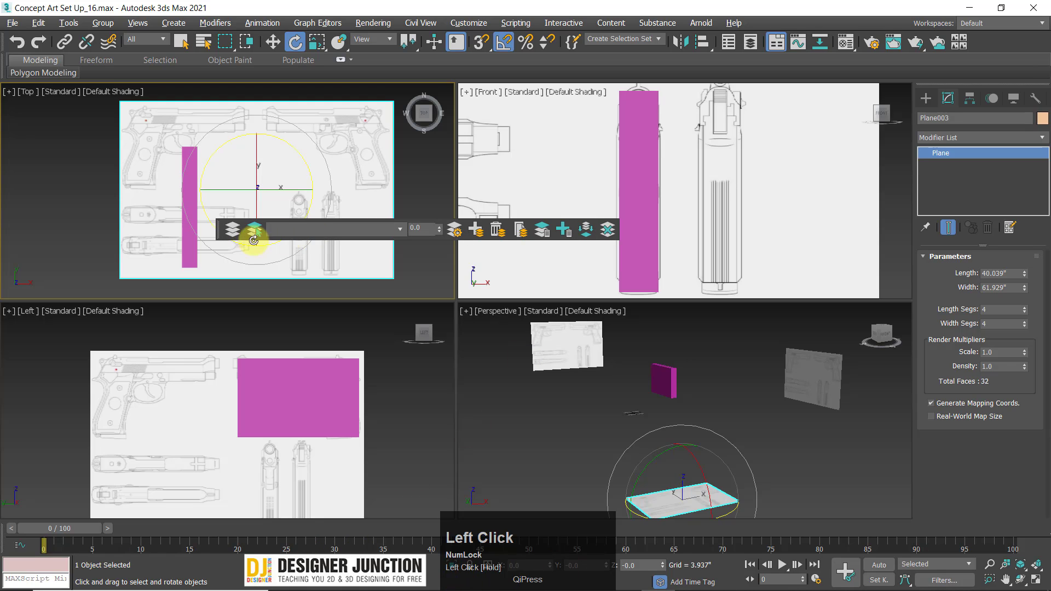
right_click(218, 227)
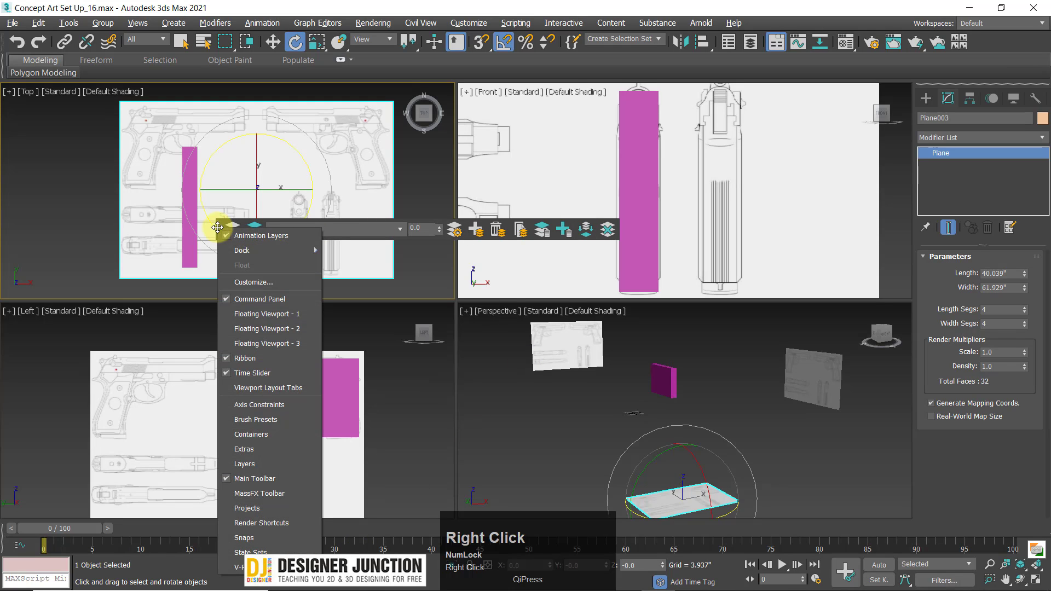
click(417, 164)
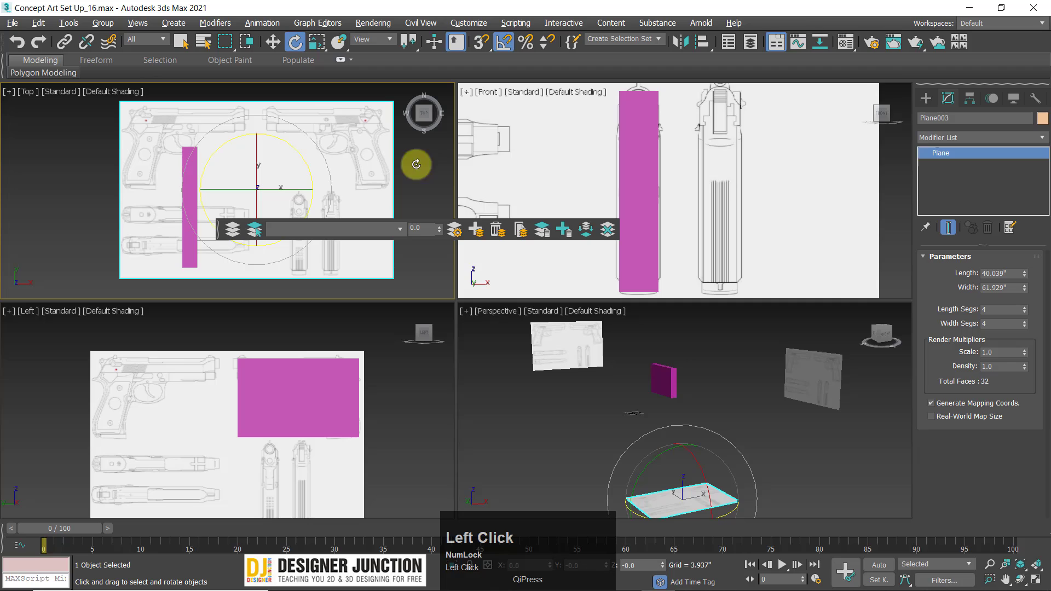
right_click(824, 25)
click(844, 159)
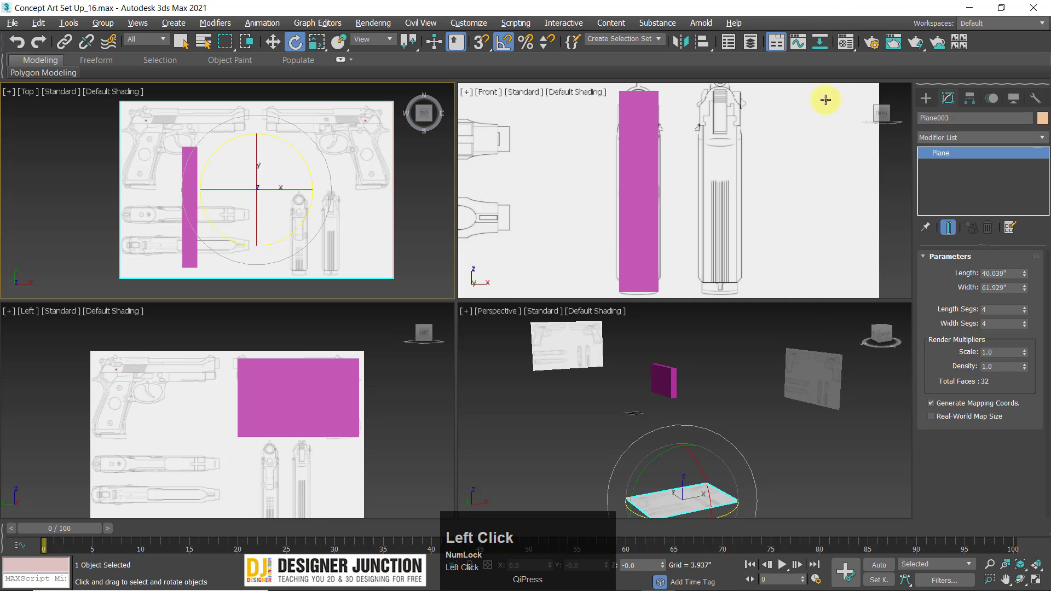
- Hide the time slider to give the viewports more height
right_click(835, 22)
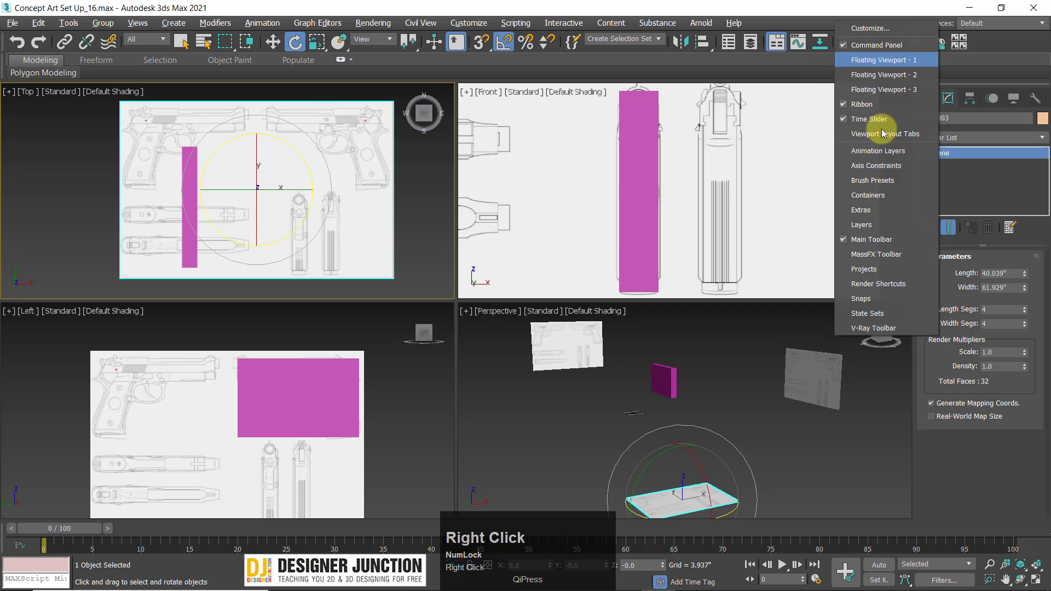
click(854, 120)
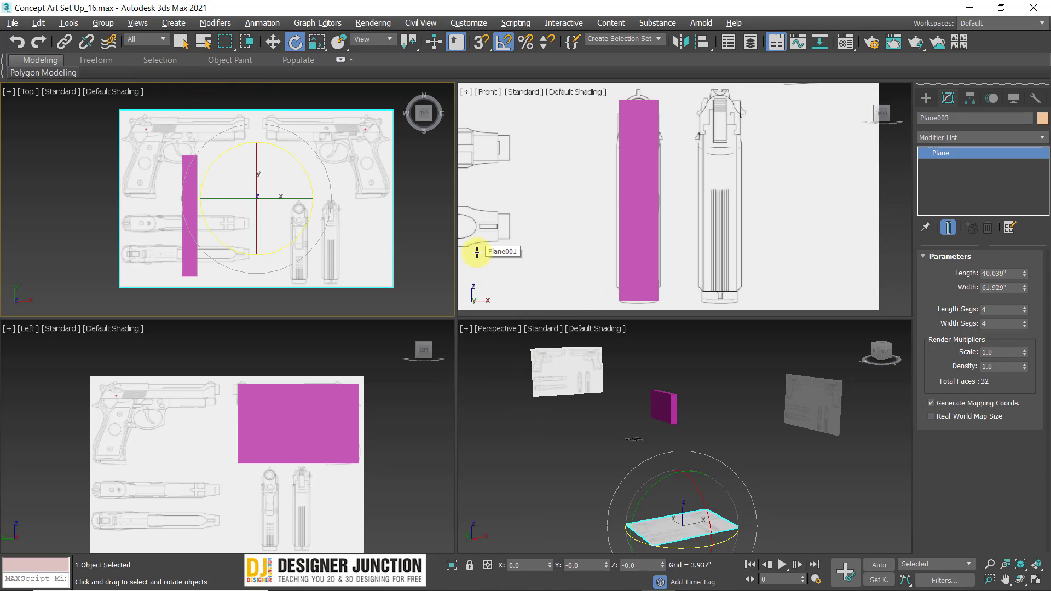
- Rotate the Top viewport's blueprint plane 90° counter-clockwise in the view so its top-view pistol drawings stand vertically
click(664, 406)
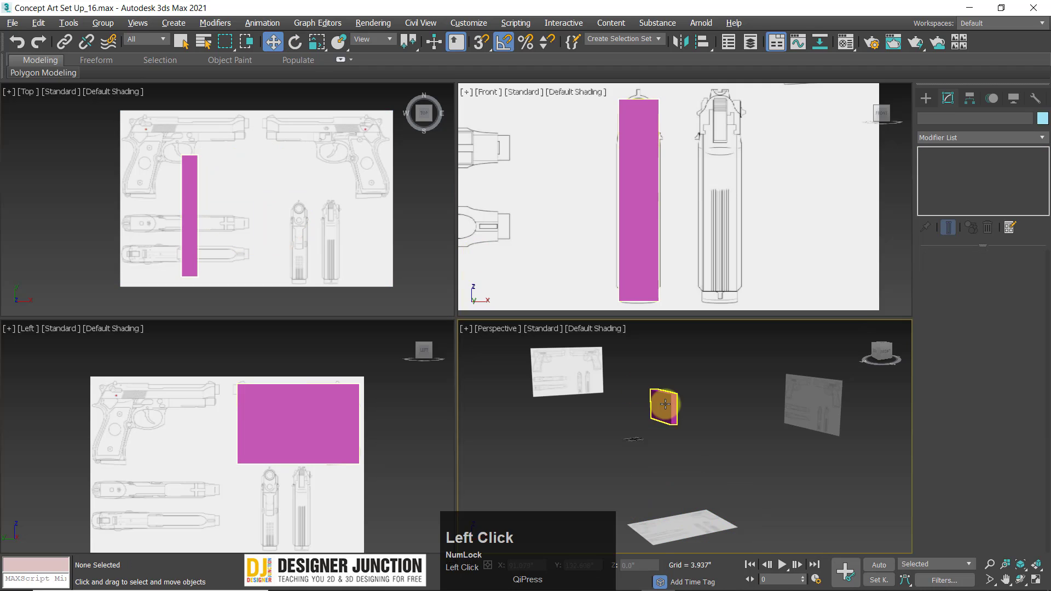
key(w)
click(94, 210)
click(251, 178)
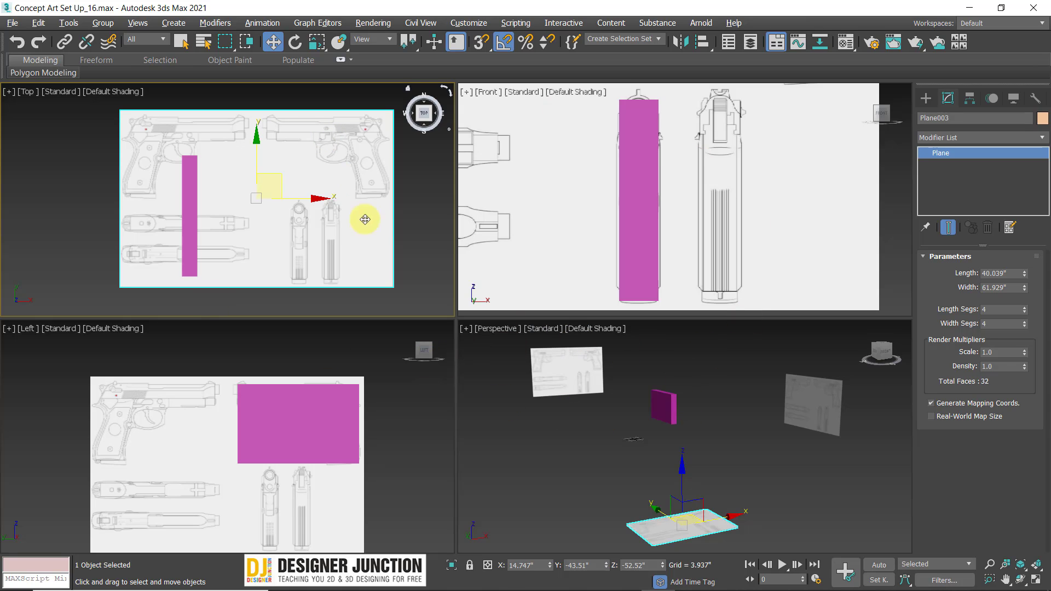
right_click(789, 25)
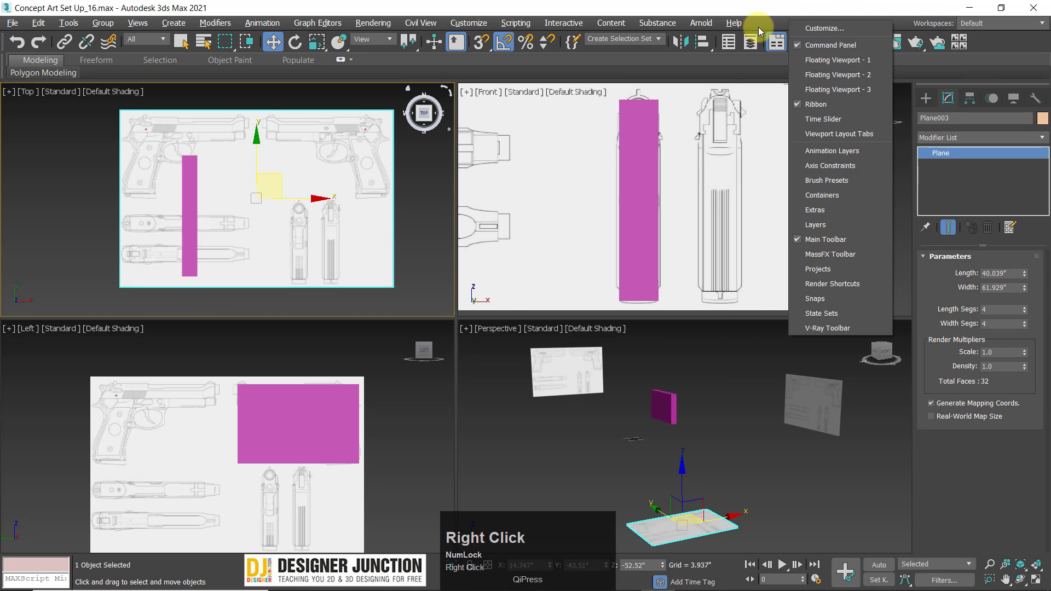
click(446, 334)
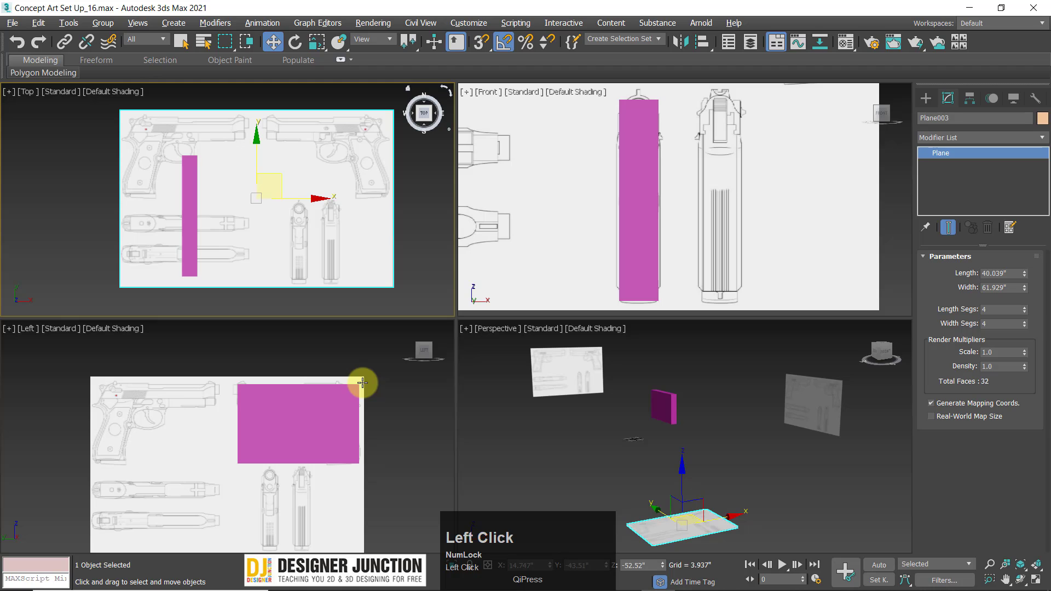
drag(281, 180, 277, 180)
key(e)
key(e)
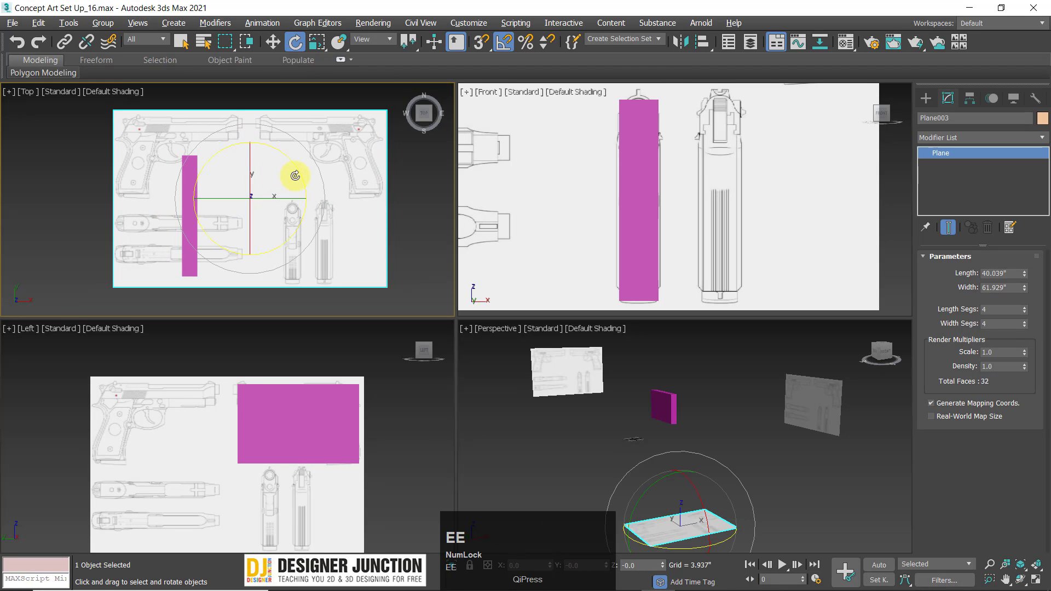
drag(330, 187, 324, 197)
- Move the Top viewport's blueprint plane to about X -5.0" and Y -31.7" so a top-view pistol drawing lies roughly under the box
key(w)
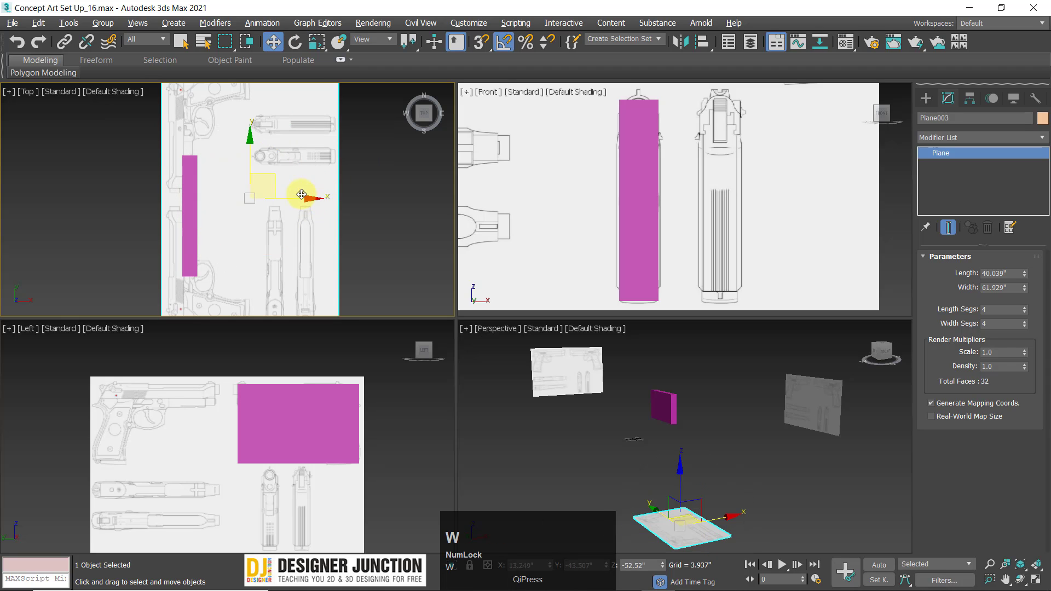
drag(273, 174, 233, 141)
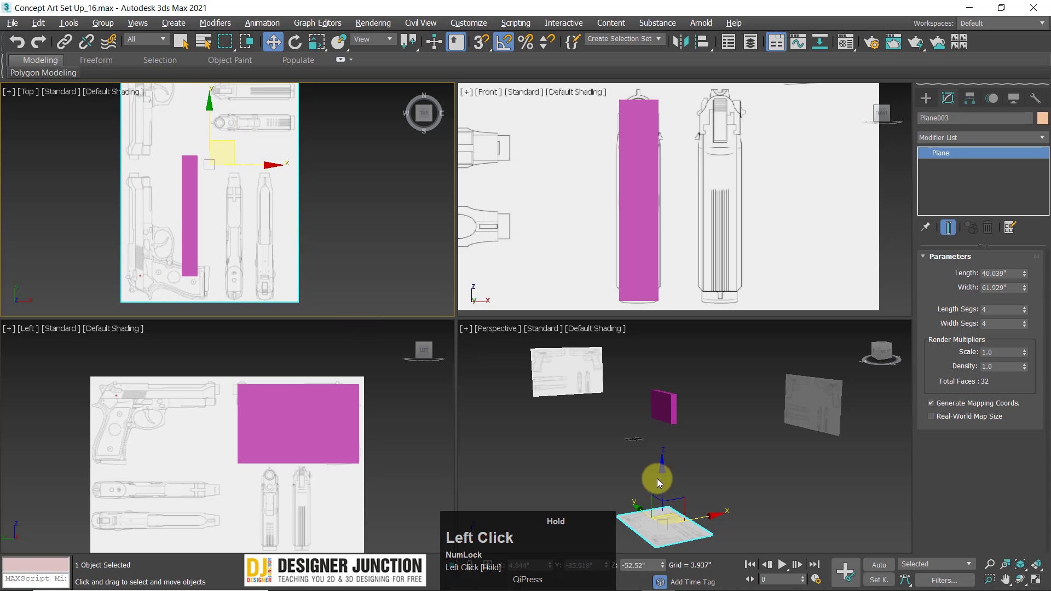
drag(654, 525, 654, 525)
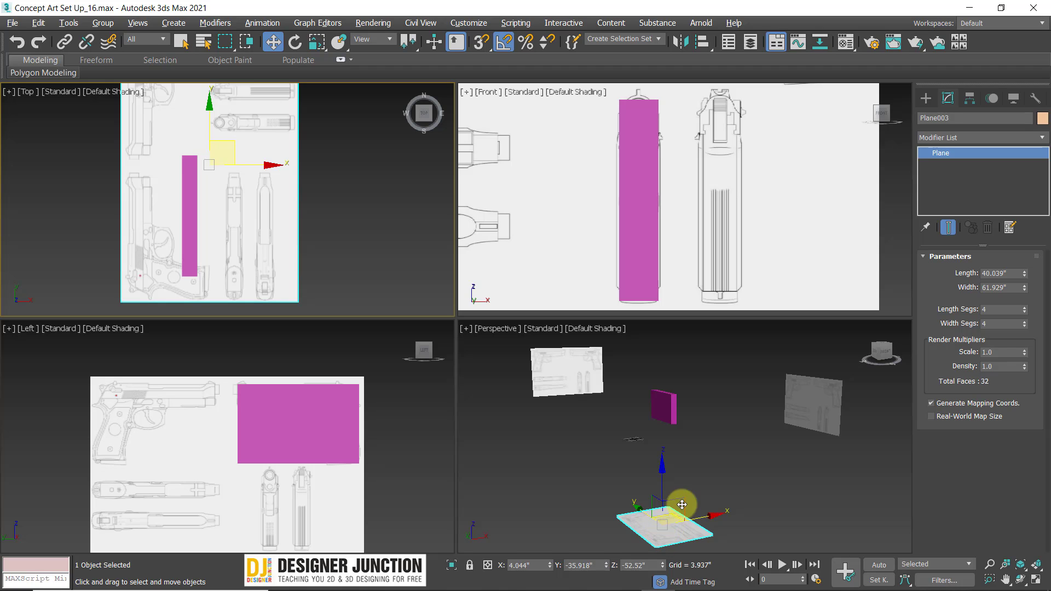
alt+middle_drag(685, 441, 667, 495)
scroll(667, 481, down, 3)
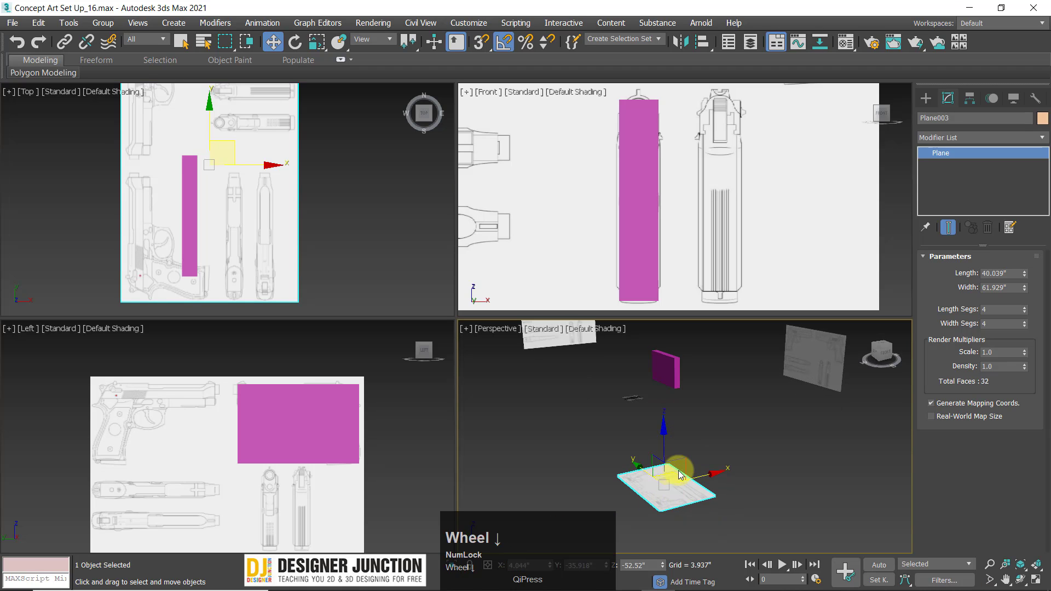
middle_click(660, 413)
drag(228, 146, 186, 131)
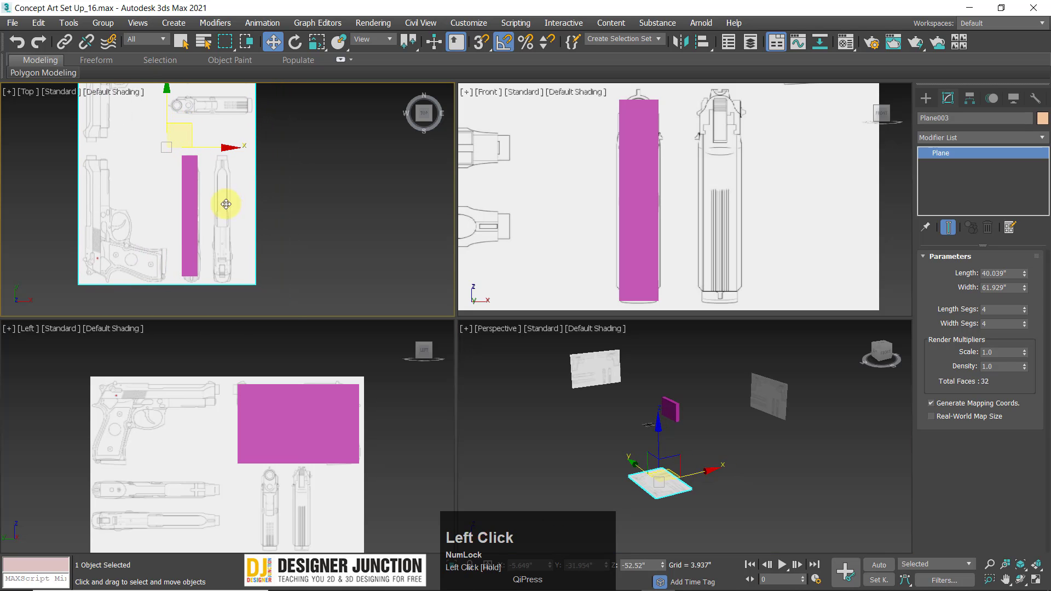
- Fine-align the blueprint plane in the enlarged Top view at about X -6.1" and Y -31.5", centring the pistol drawing under the box
scroll(206, 157, up, 2)
key(alt+w)
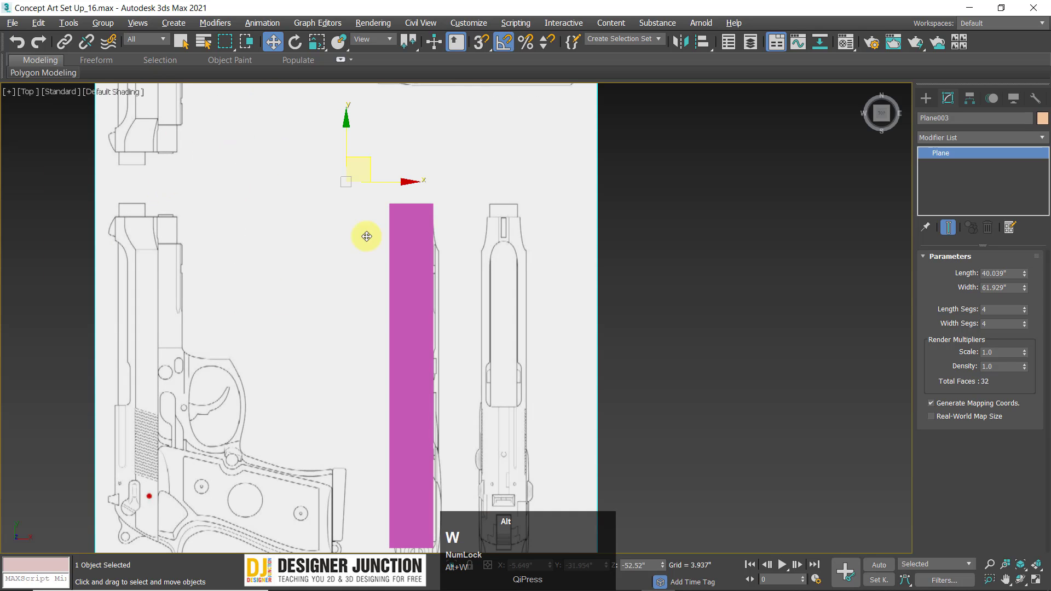
key(alt+w)
key(alt+w)
mouse_move(370, 165)
mouse_down()
mouse_move(340, 129)
mouse_move(356, 150)
mouse_up()
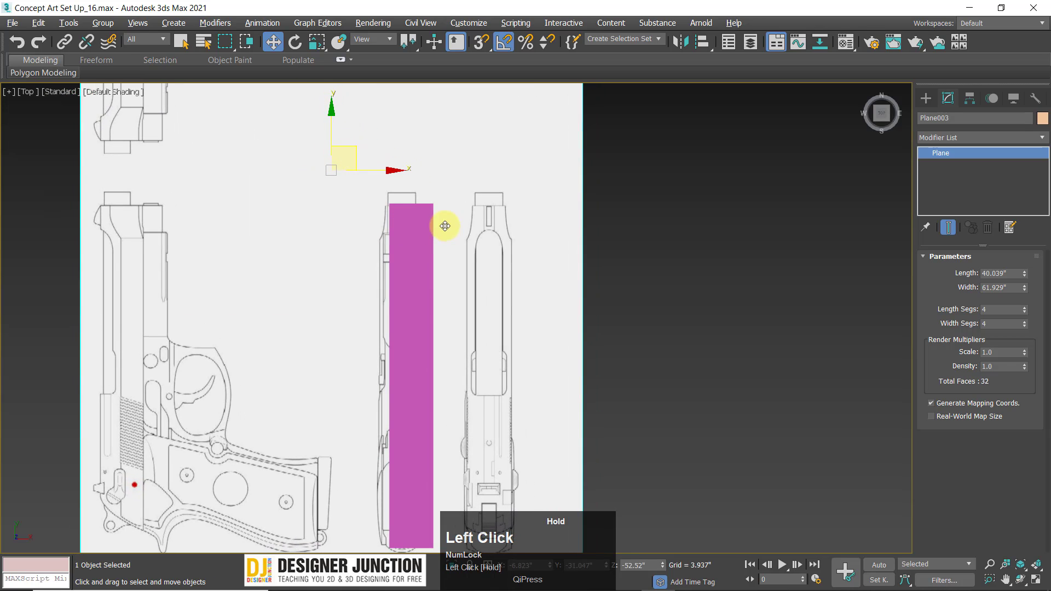
middle_drag(444, 225, 442, 195)
click(357, 119)
drag(357, 120, 360, 125)
scroll(666, 331, down, 2)
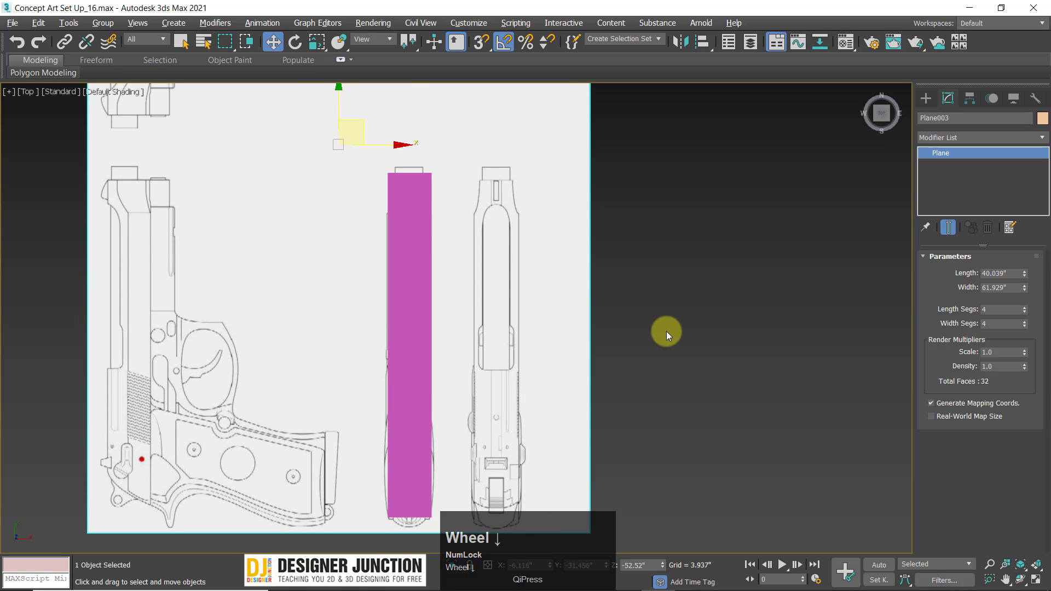
middle_drag(641, 321, 605, 317)
key(alt+w)
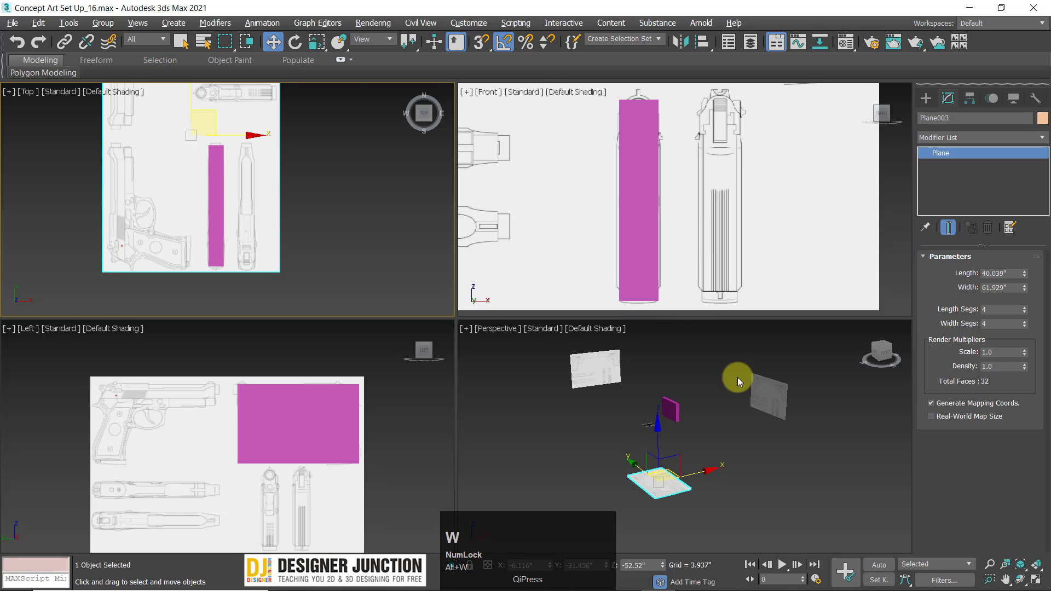
- Examine the box's placement against the three blueprint planes in the Left, Perspective and Front viewports
middle_drag(396, 424, 401, 410)
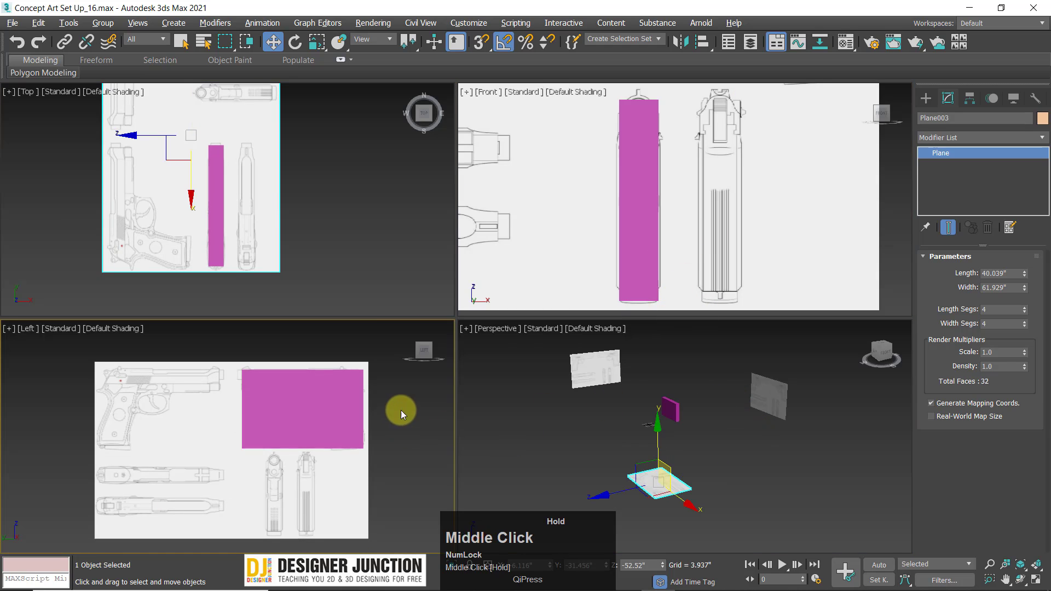
mouse_move(686, 441)
middle_down()
mouse_move(689, 427)
mouse_move(714, 422)
mouse_move(727, 447)
mouse_move(729, 436)
mouse_move(678, 435)
middle_up()
click(785, 456)
drag(657, 393, 721, 427)
alt+middle_drag(721, 427, 737, 252)
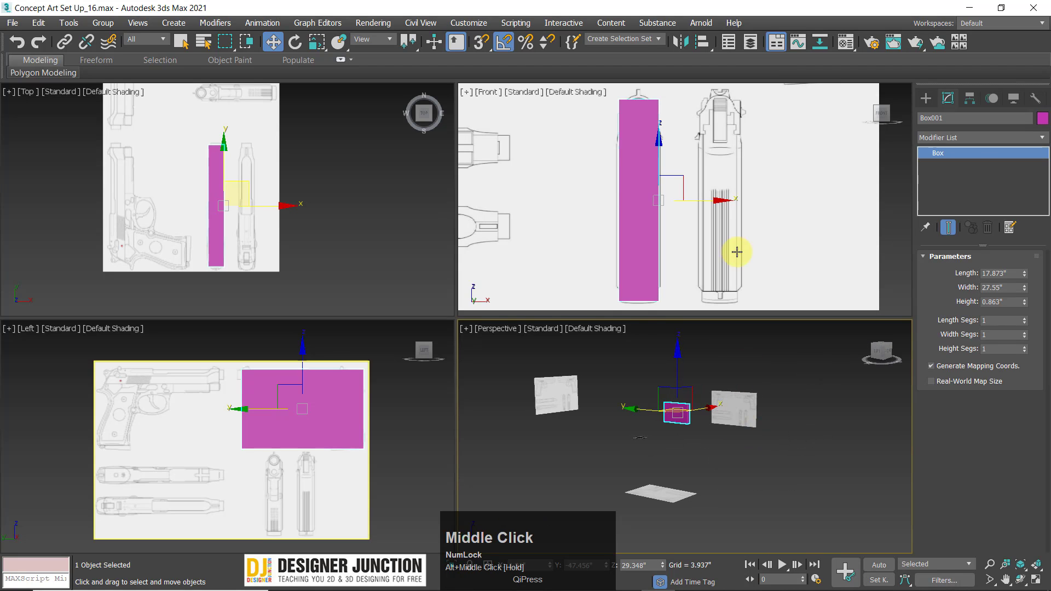
click(401, 238)
scroll(652, 246, down, 2)
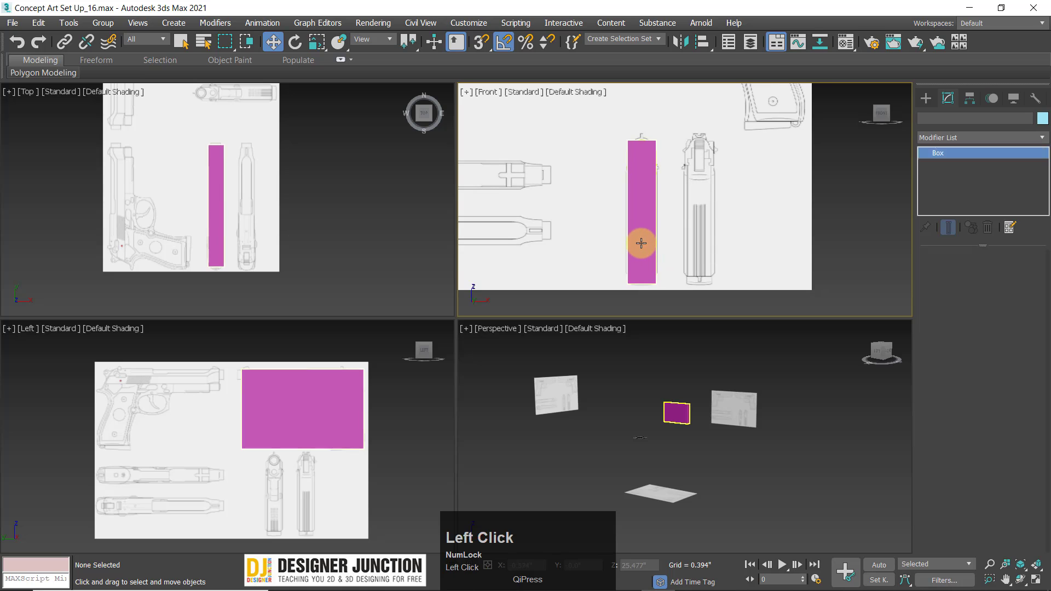
click(642, 243)
click(758, 363)
scroll(547, 235, down, 3)
middle_drag(552, 234, 685, 266)
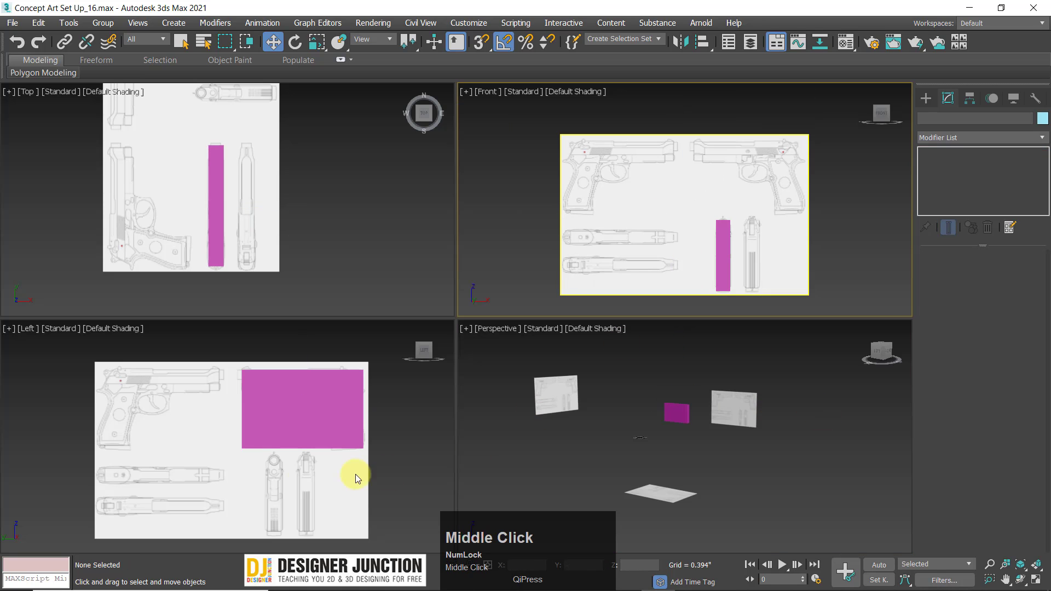
- Turn on see-through display for the box and check its fit over the pistol side view in the Left viewport
click(297, 425)
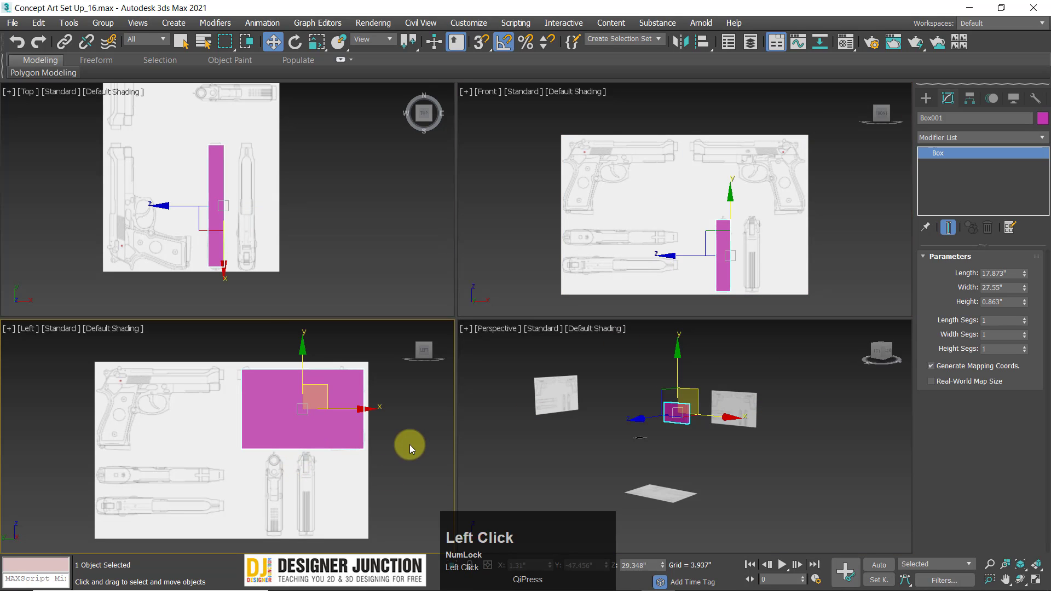
key(alt+x)
click(397, 452)
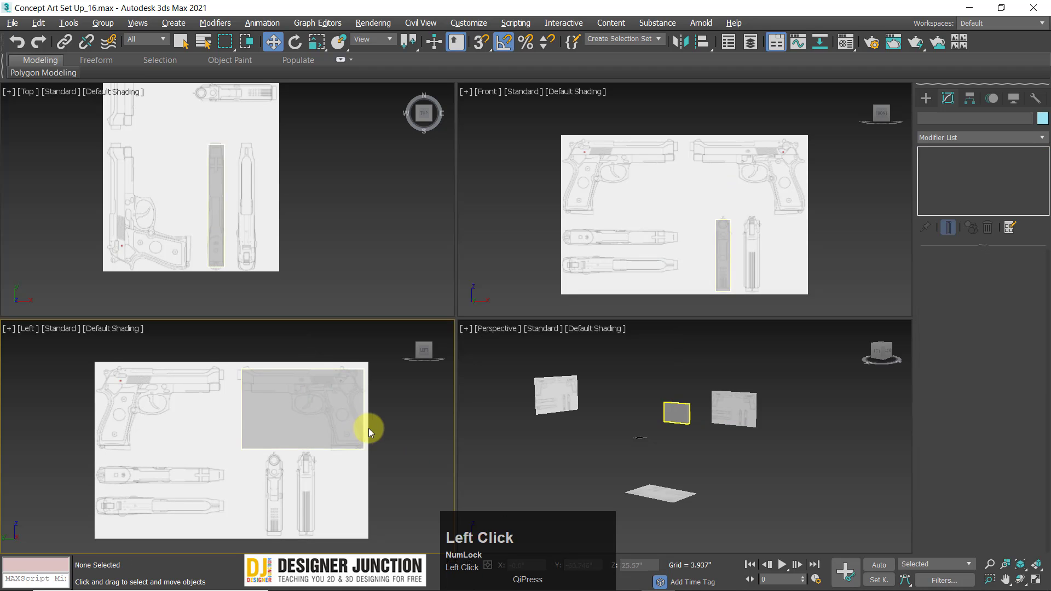
click(403, 450)
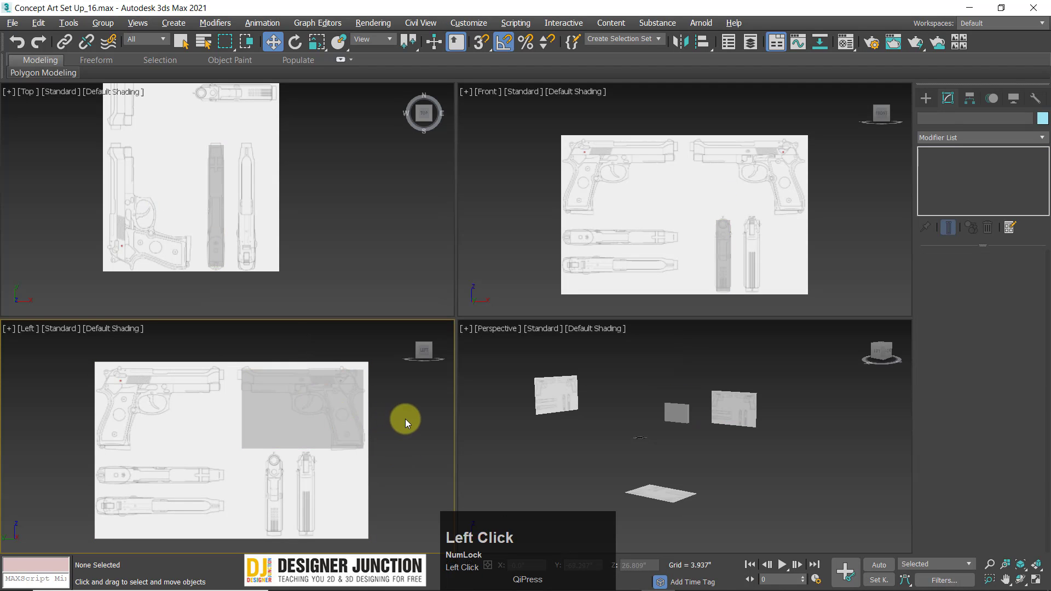
click(359, 427)
click(401, 420)
scroll(346, 427, up, 5)
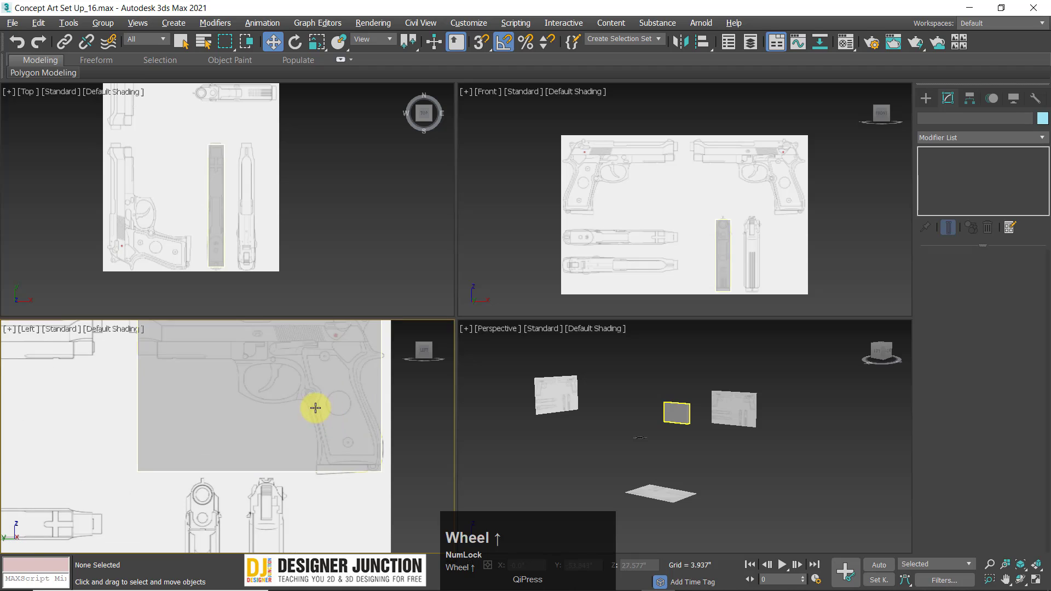
middle_drag(230, 354, 220, 414)
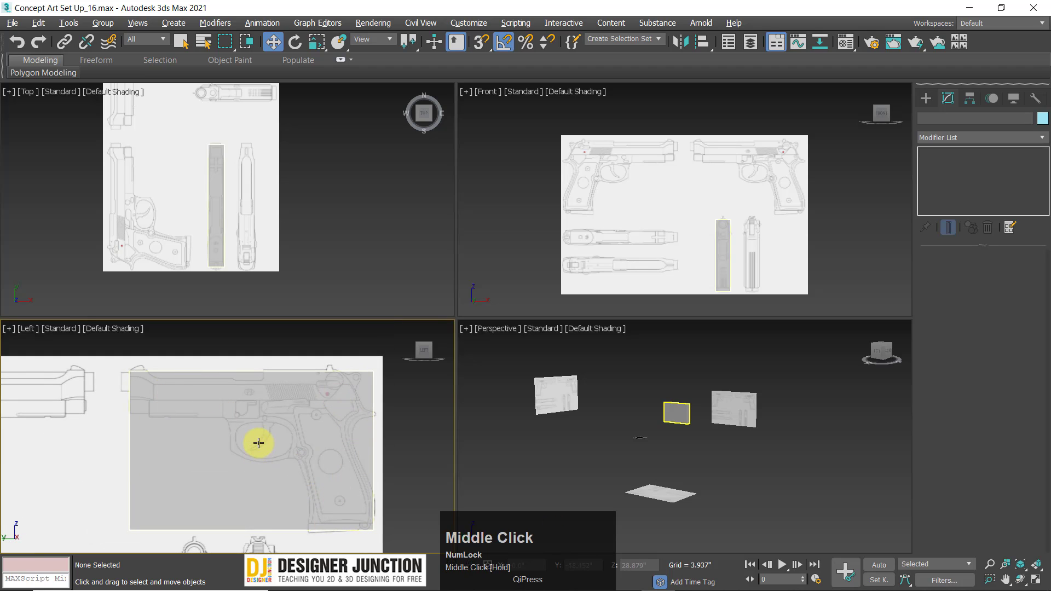
- Toggle the box's see-through display off and on to compare it with the drawing, ending with the box opaque
click(331, 439)
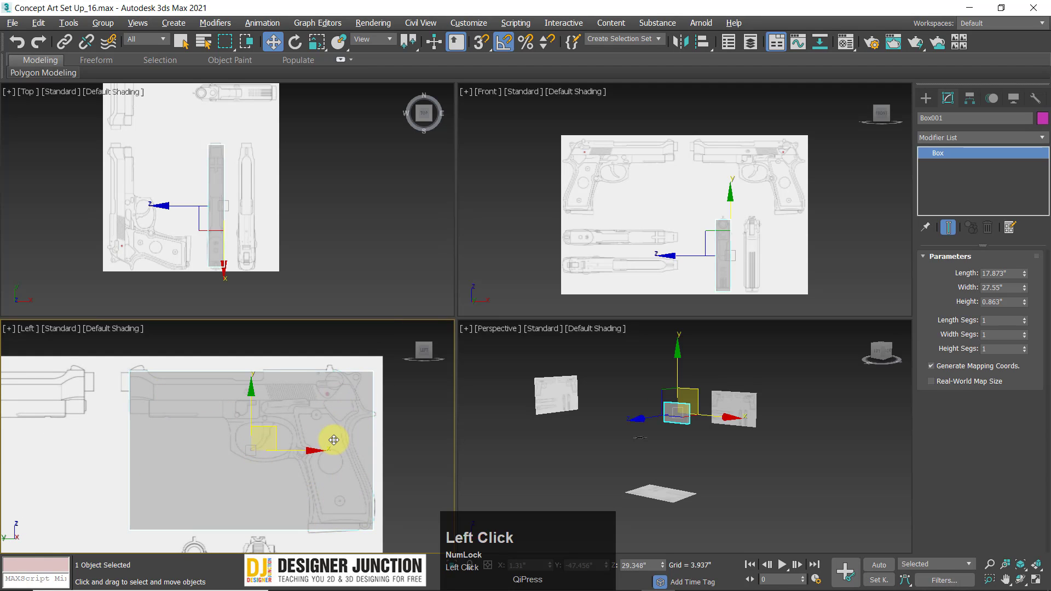
key(alt+x)
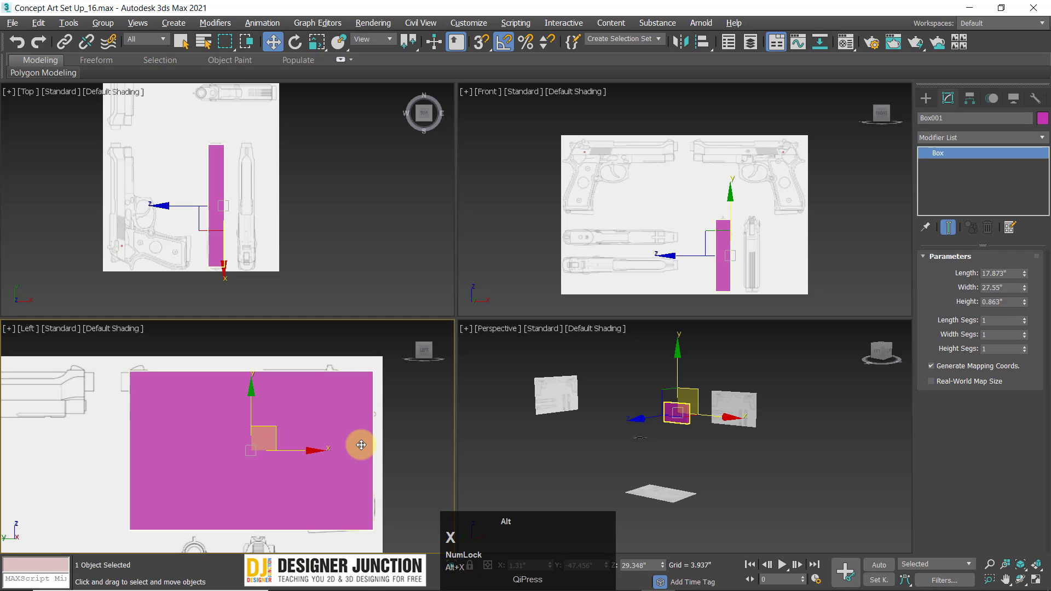
key(alt+x)
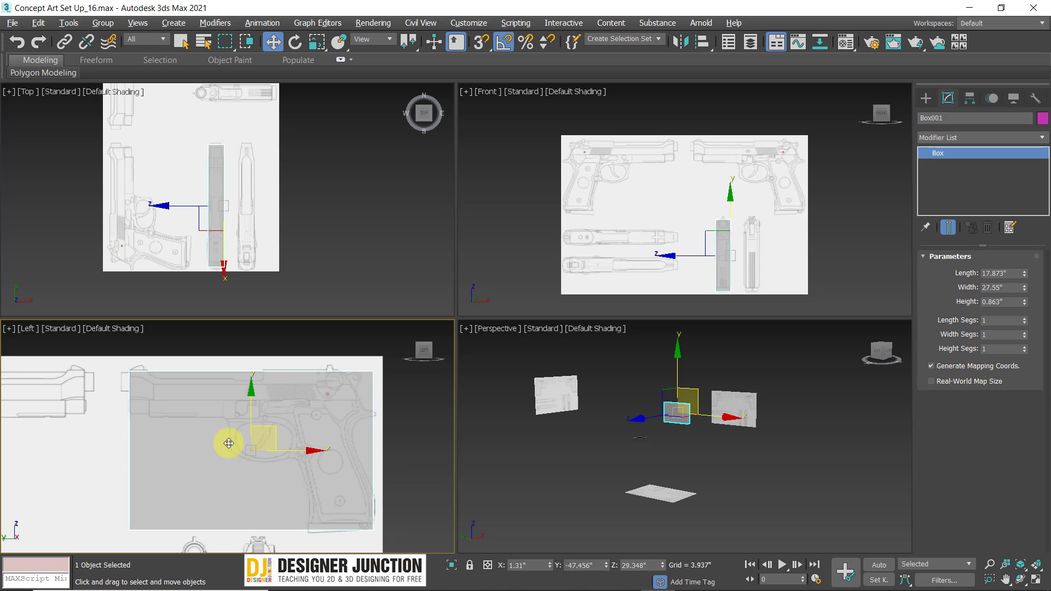
key(alt+x)
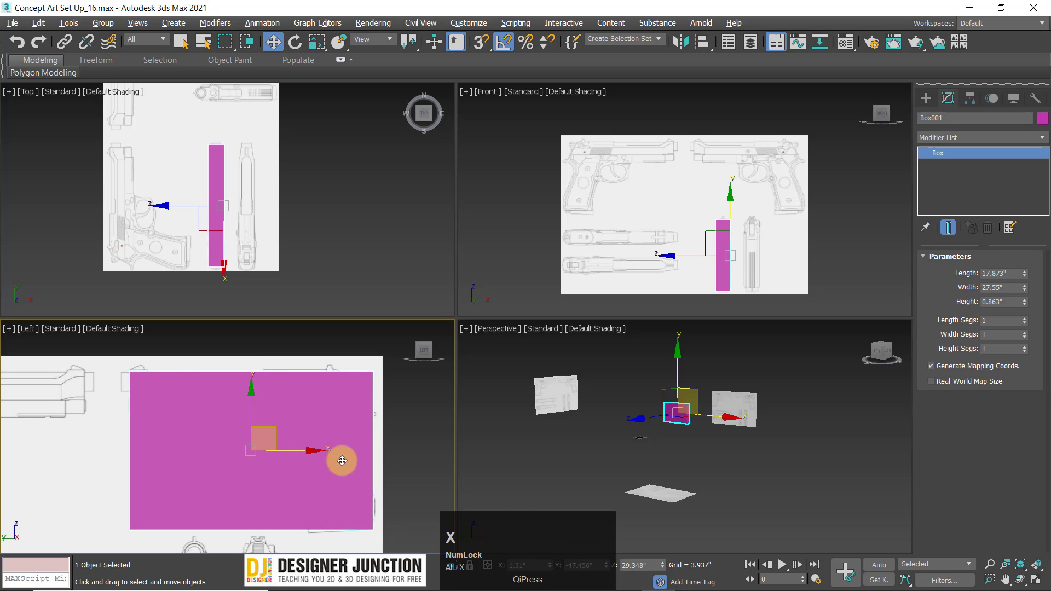
click(364, 457)
click(396, 439)
click(235, 438)
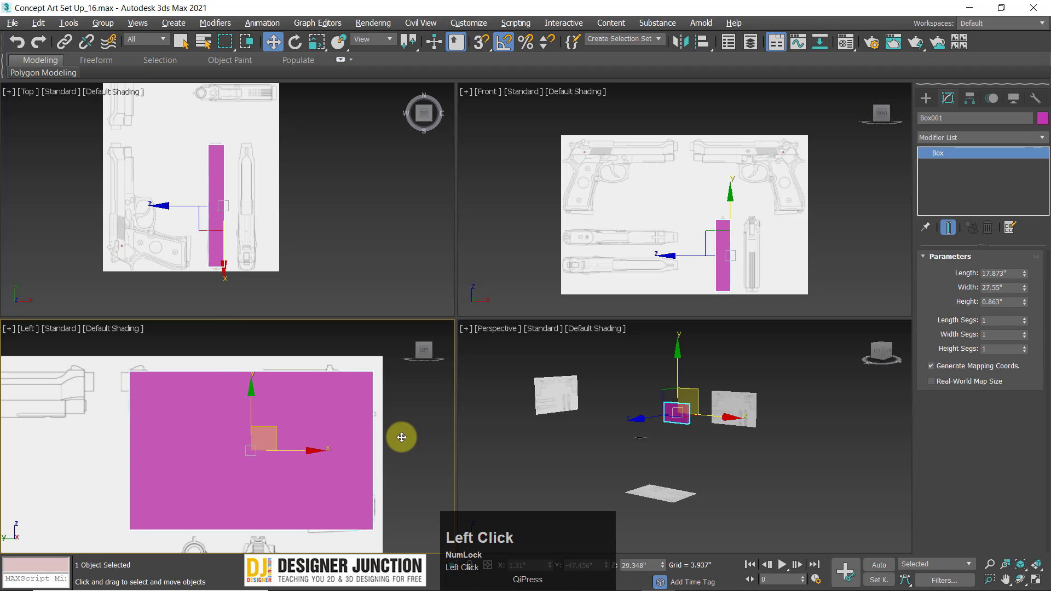
- Turn on see-through display for the box and check it against the pistol drawings in the Left and Top viewports
key(alt+x)
click(425, 440)
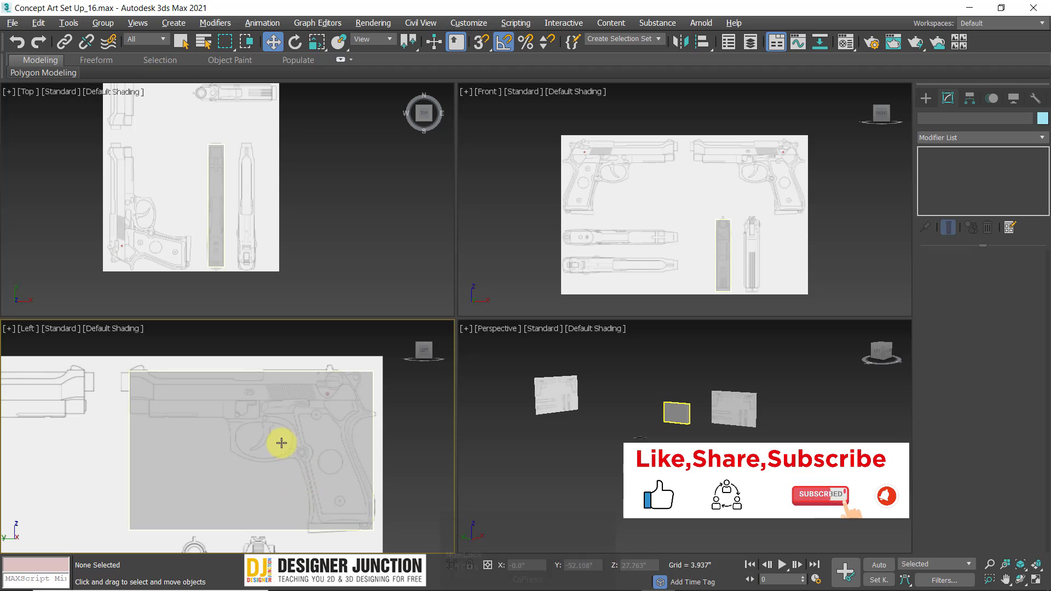
middle_drag(280, 441, 295, 414)
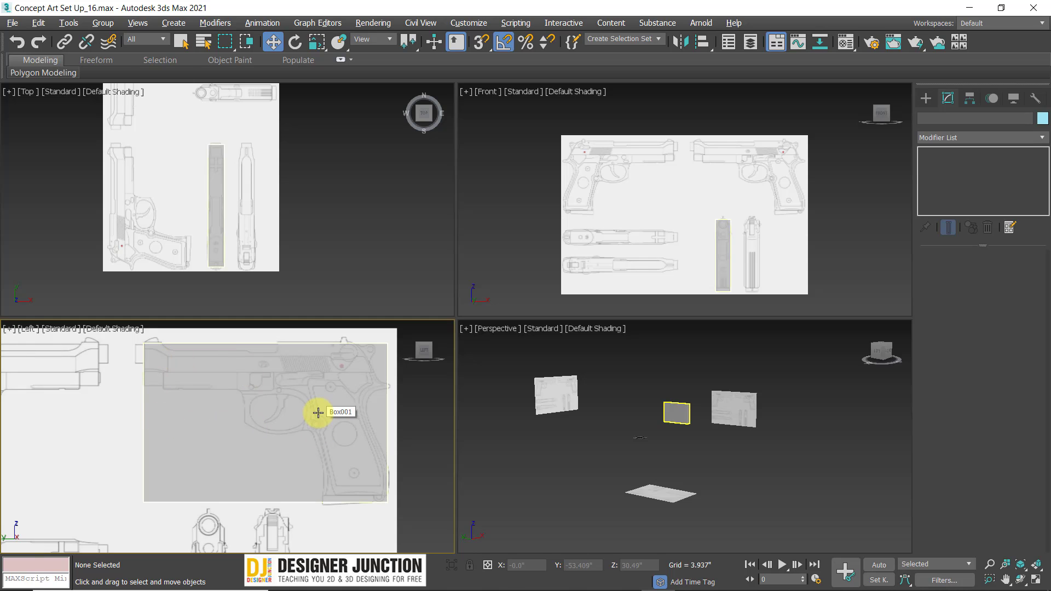
click(344, 395)
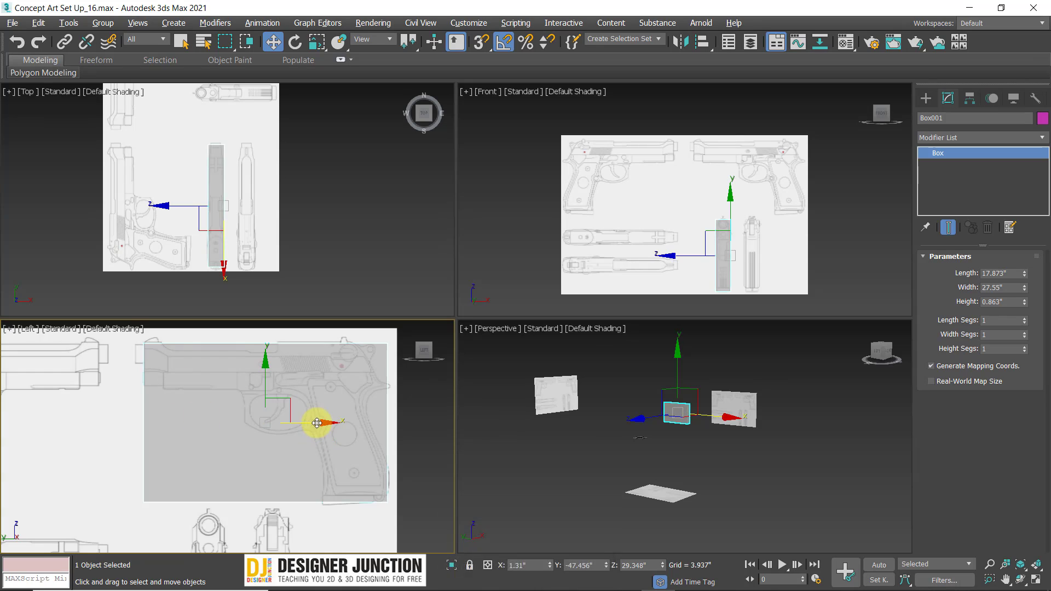
scroll(313, 423, down, 3)
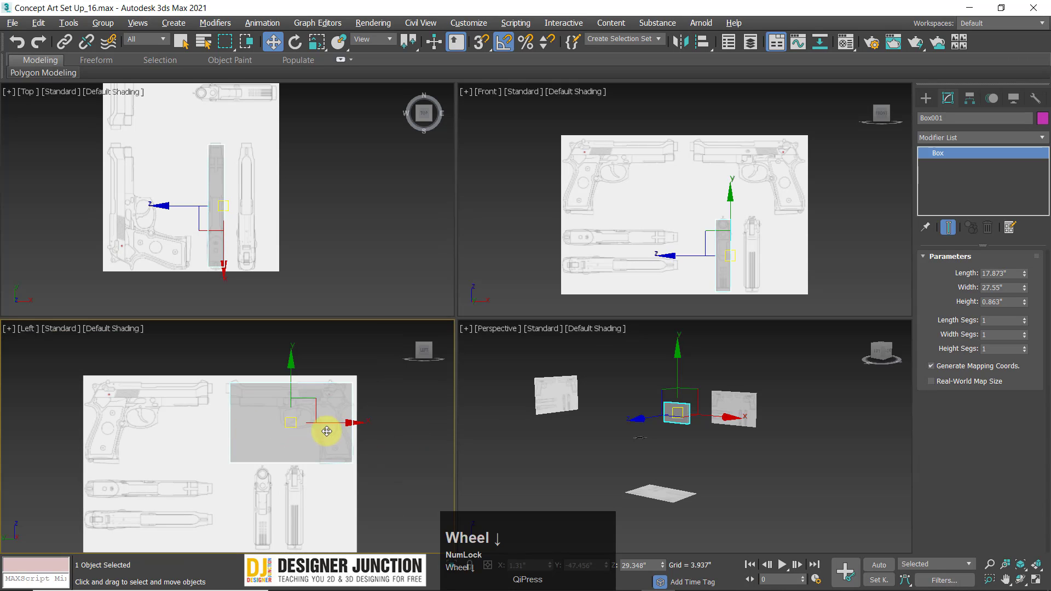
middle_drag(270, 165, 301, 203)
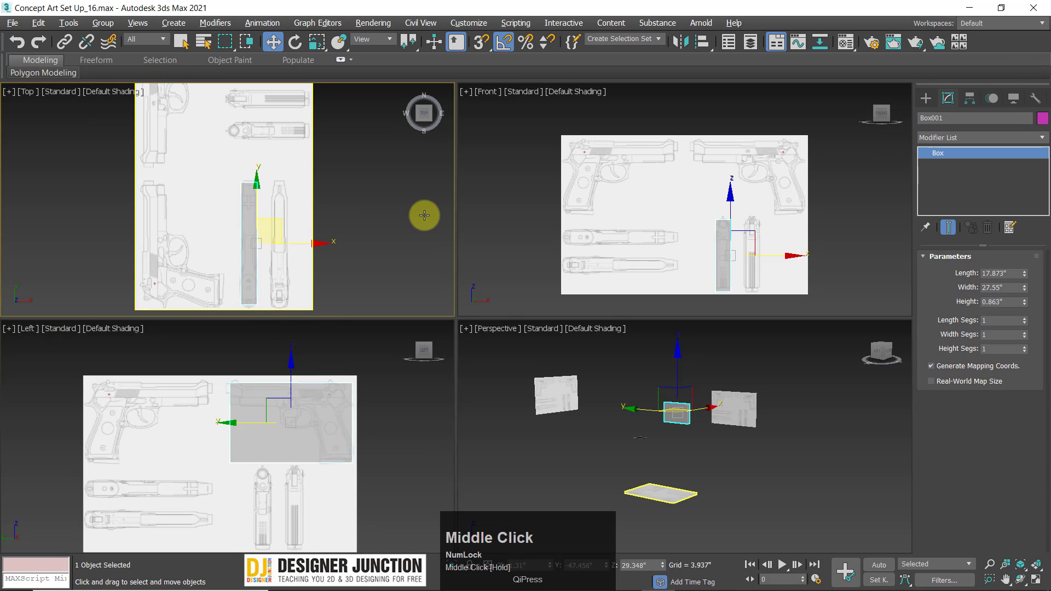
click(354, 237)
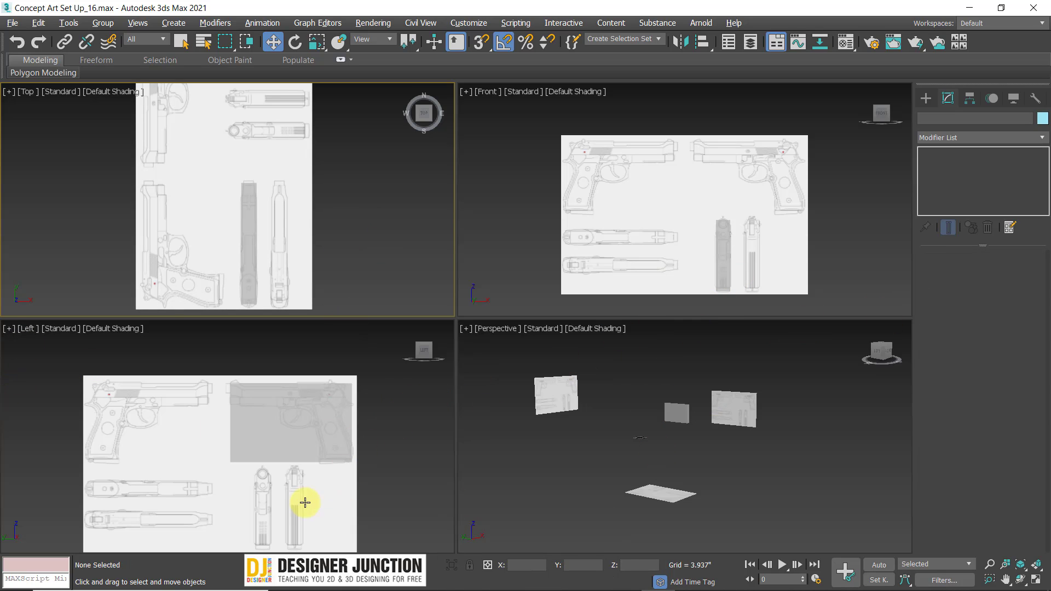
click(423, 445)
key(c)
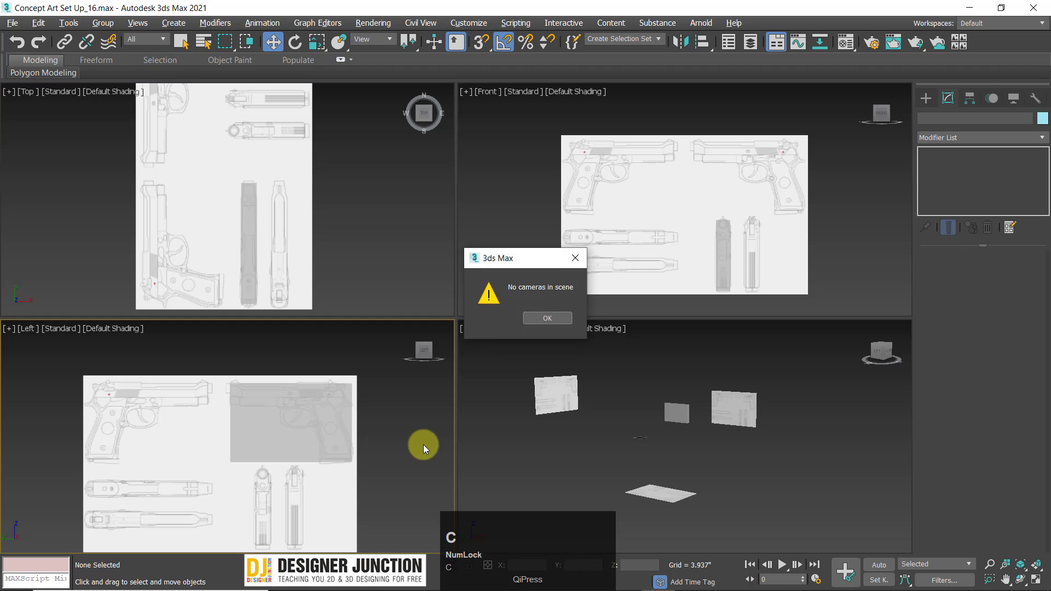
click(422, 445)
click(576, 258)
key(v)
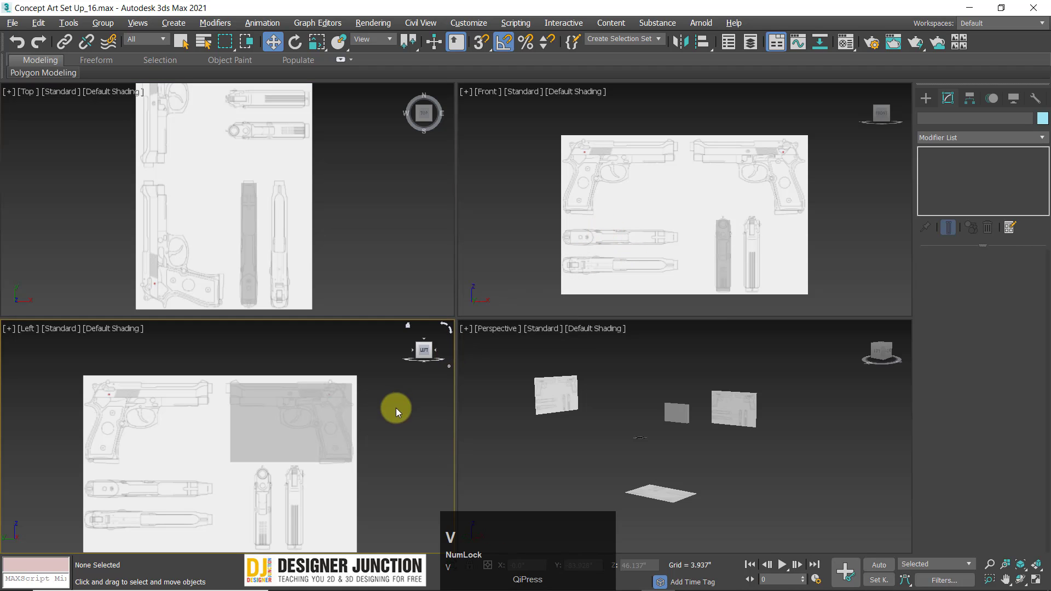
click(393, 472)
key(r)
- Switch the Left viewport to the Right view, inspect the blueprint from that side, and return the viewport to the Left view
click(23, 329)
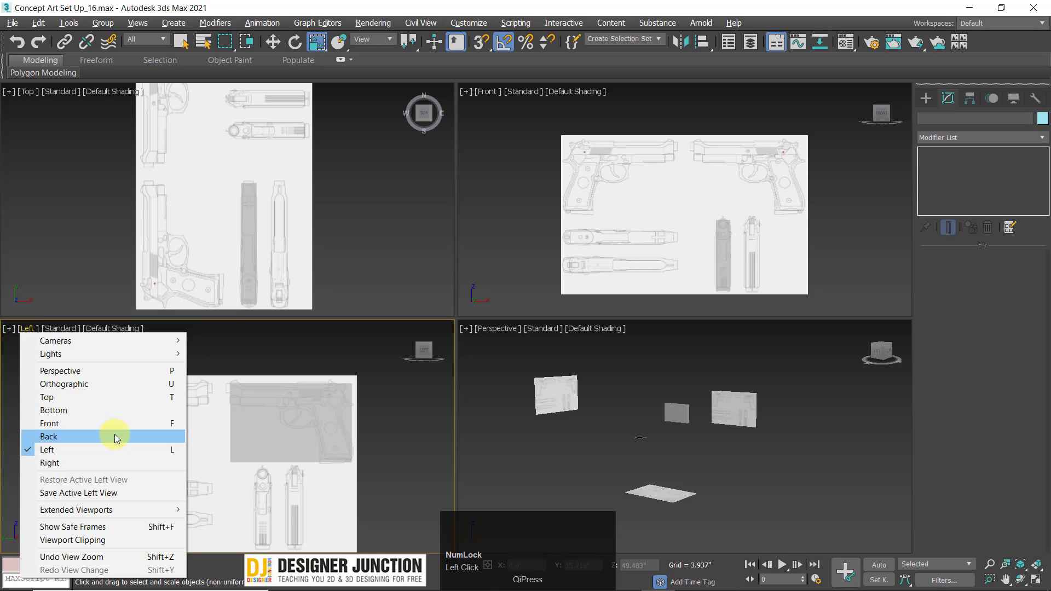
click(111, 465)
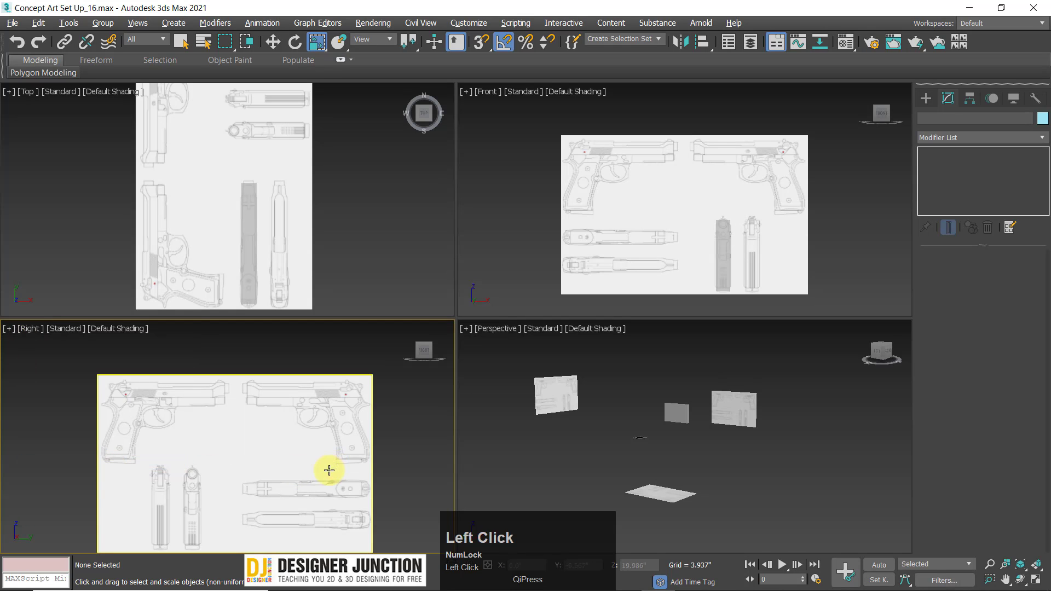
key(r)
scroll(183, 411, down, 5)
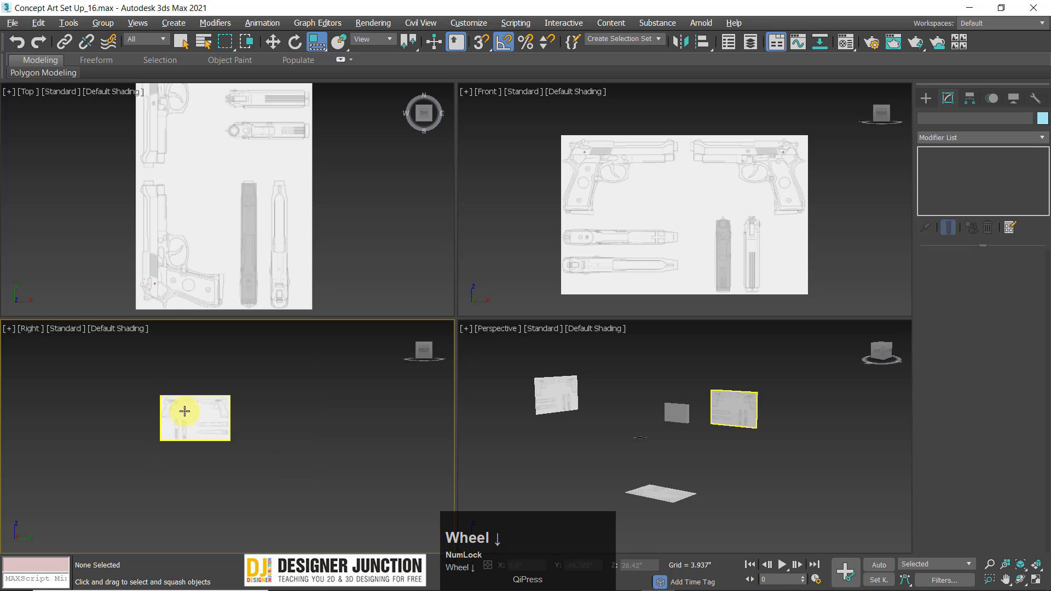
scroll(91, 383, up, 6)
middle_drag(324, 444, 215, 424)
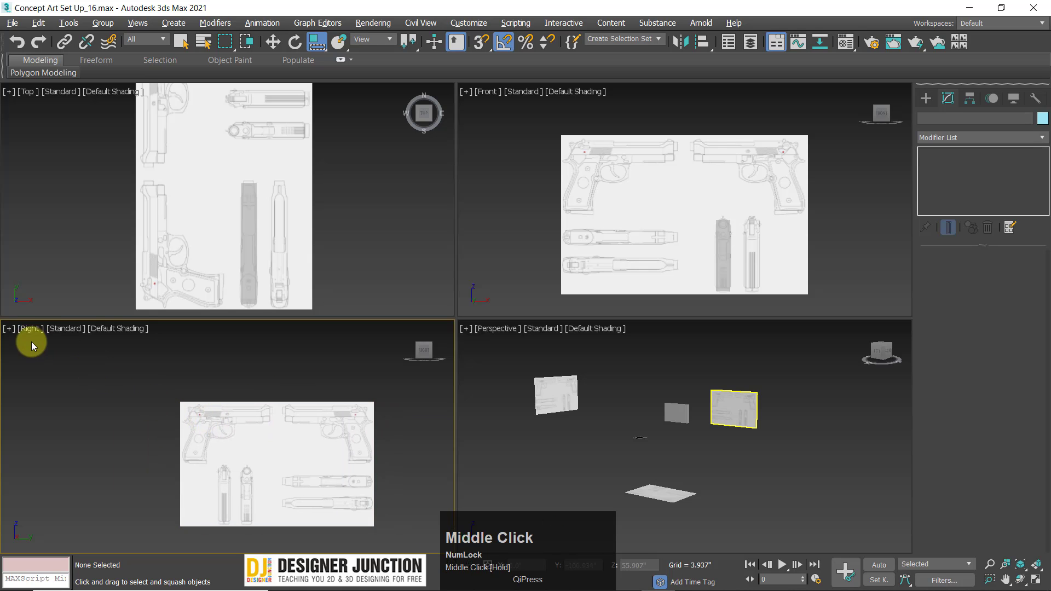
right_click(27, 330)
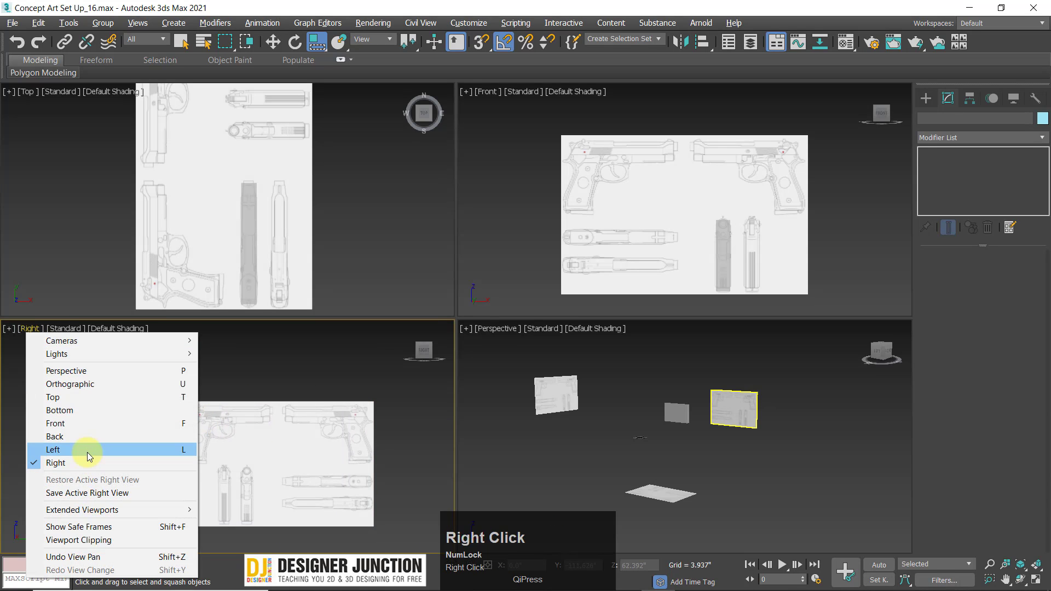
click(87, 449)
- Switch back to the Move tool and examine how the see-through box covers the pistol side view in the Left viewport
middle_drag(278, 431, 274, 408)
click(290, 399)
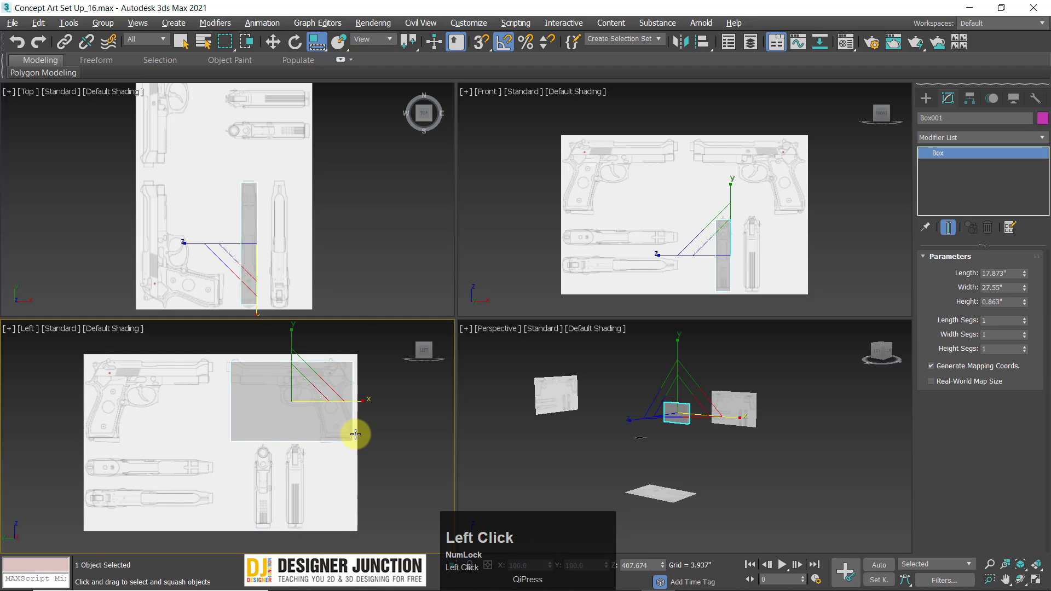
key(w)
click(394, 433)
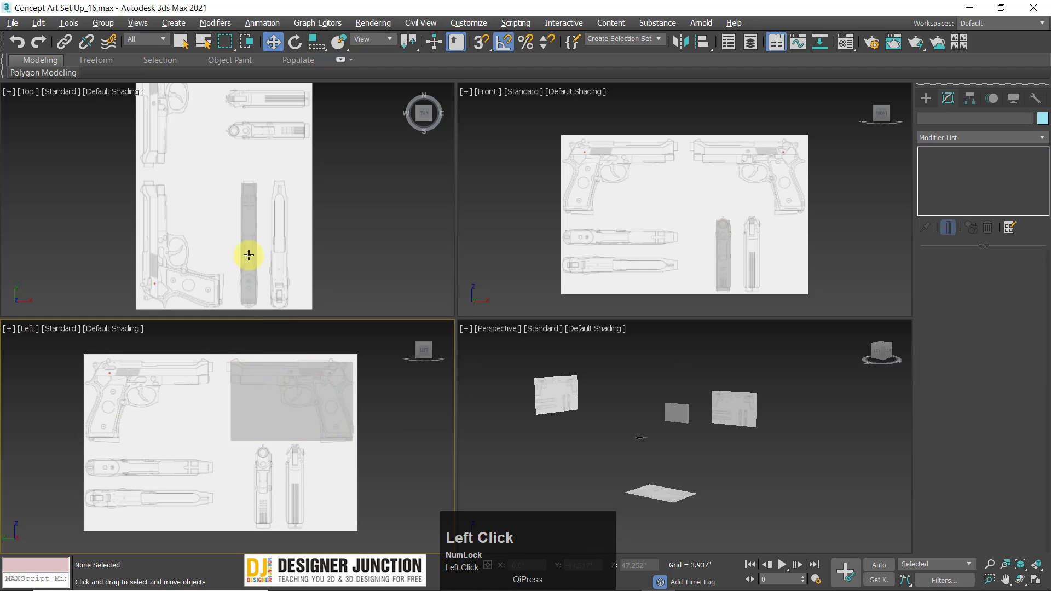
scroll(113, 377, up, 2)
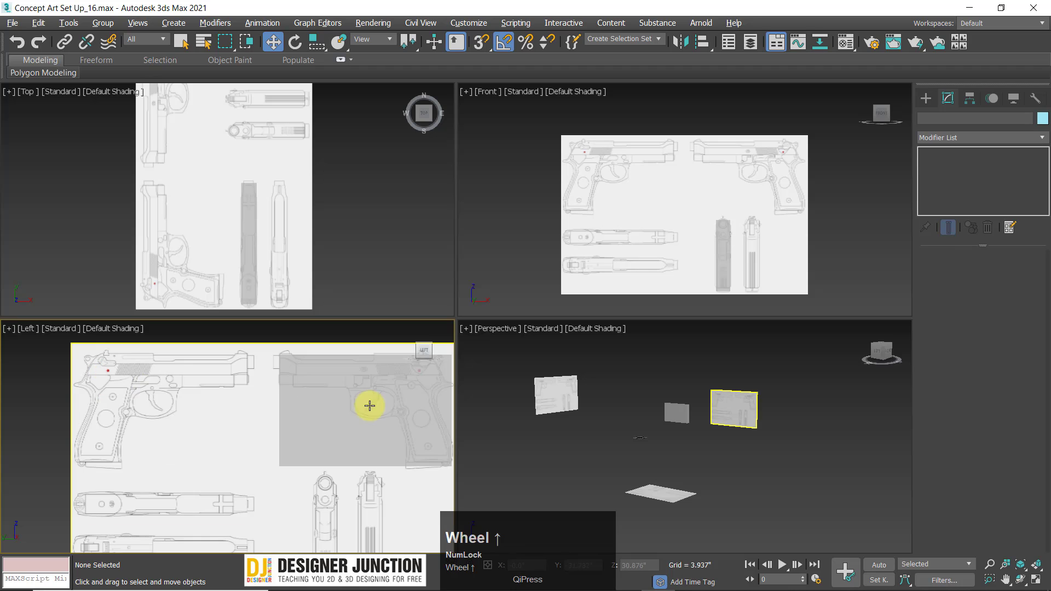
middle_drag(364, 404, 94, 386)
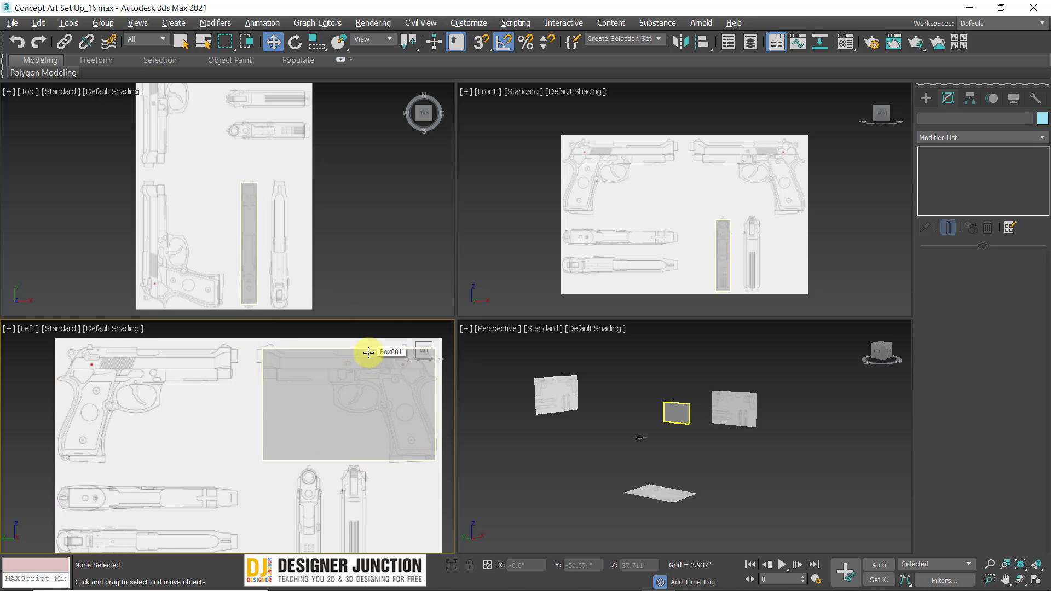
- Try moving the box sideways to about X 2.964" in the Front viewport, and undo the move
scroll(730, 251, up, 5)
middle_drag(730, 251, 633, 129)
scroll(638, 154, down, 3)
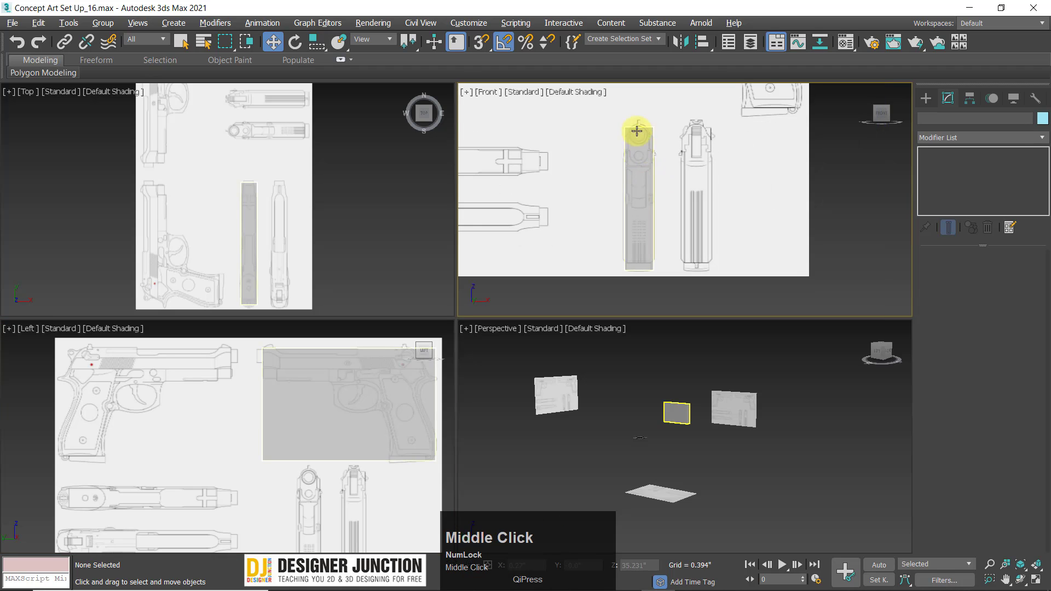
click(642, 165)
drag(681, 199, 652, 211)
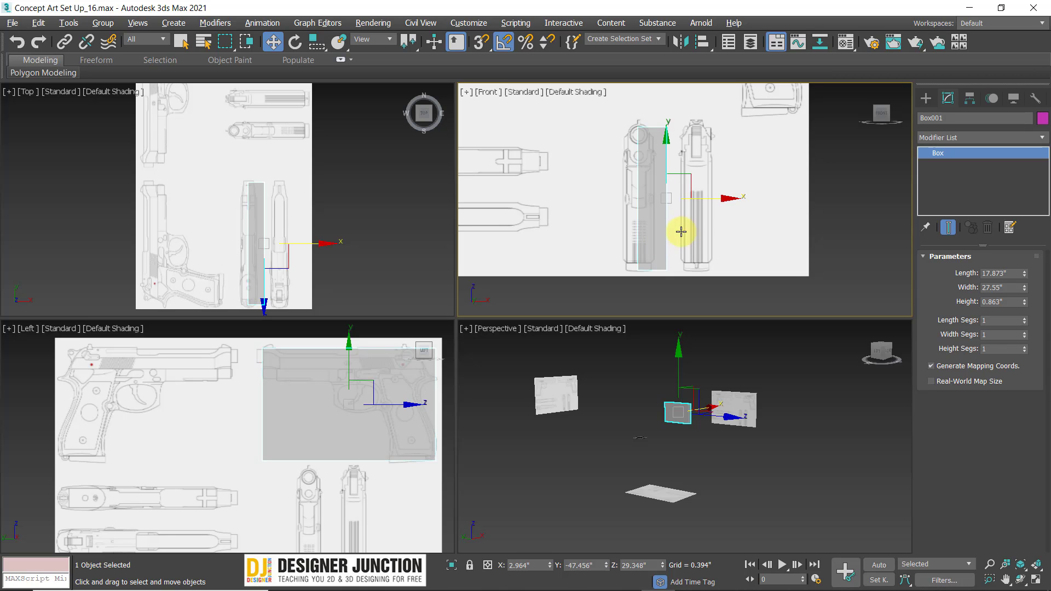
key(ctrl+z)
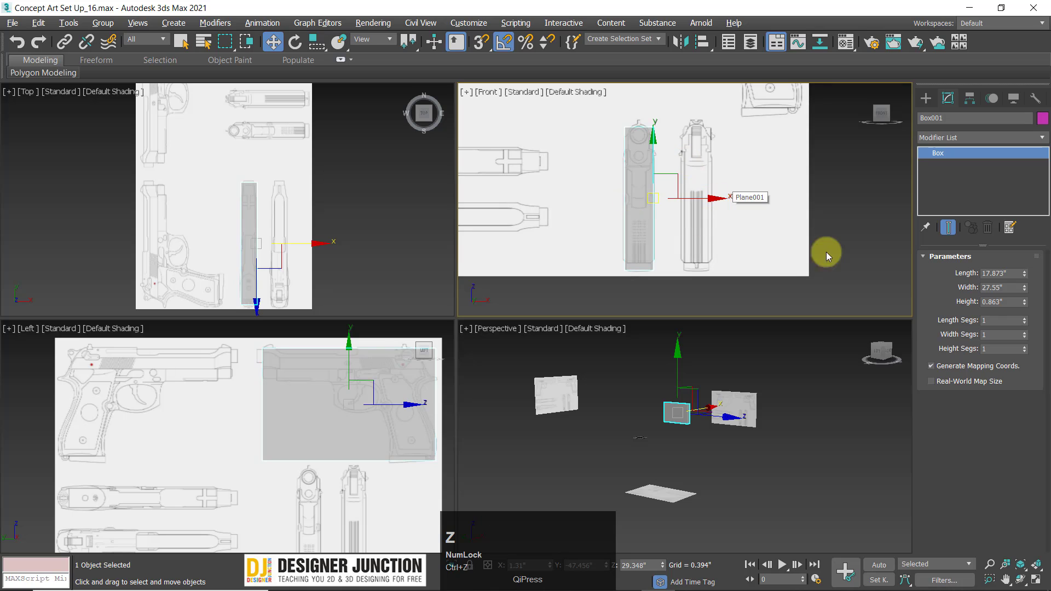
- Examine the box's placement relative to the three blueprint planes in the Left and Top viewports and the enlarged Perspective view, orbiting around it
middle_drag(400, 436, 321, 433)
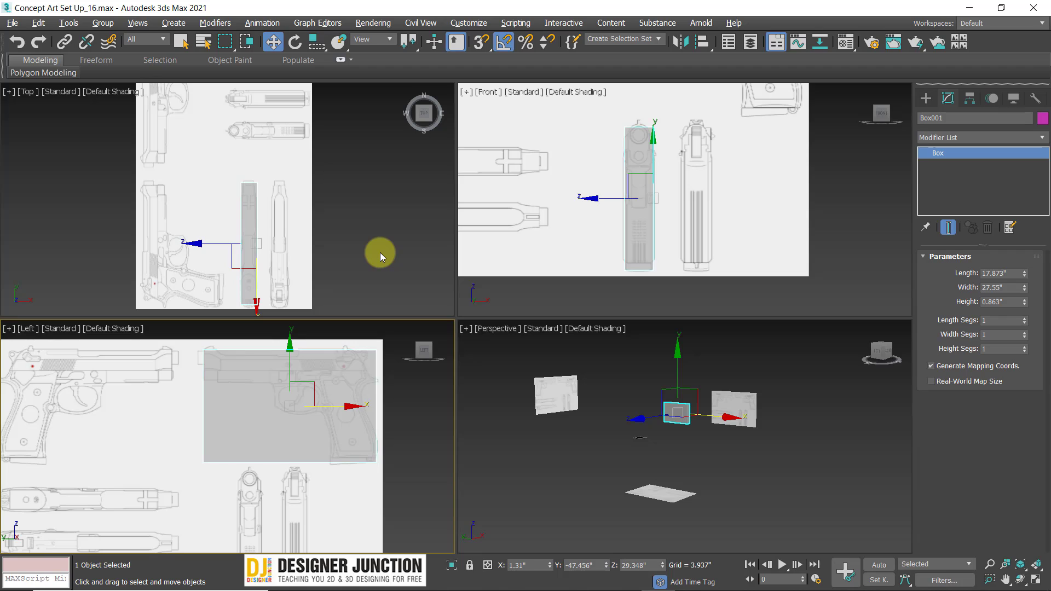
middle_drag(291, 181, 198, 226)
middle_drag(251, 198, 320, 138)
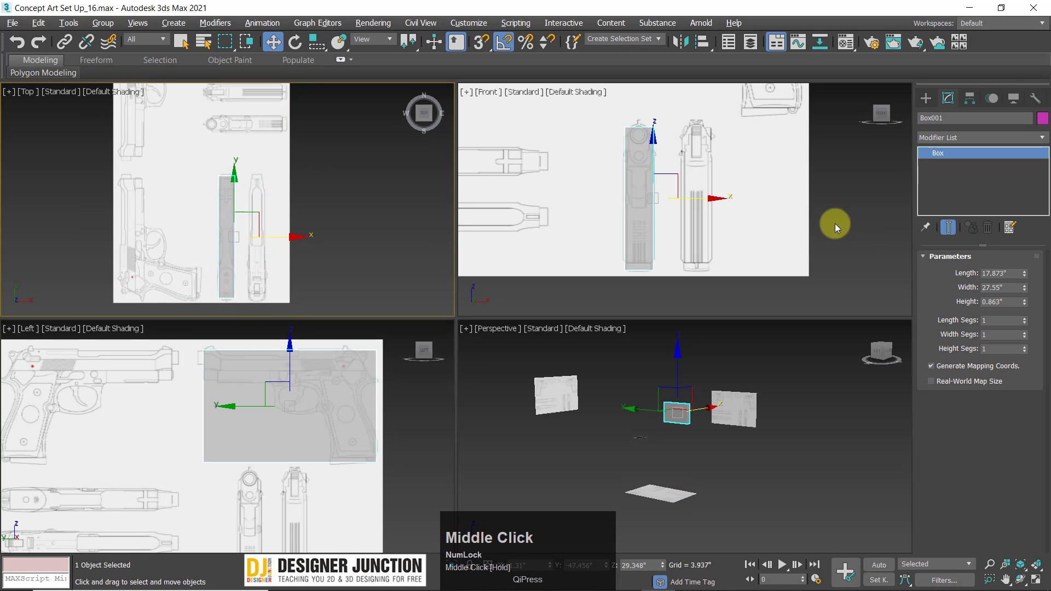
click(742, 474)
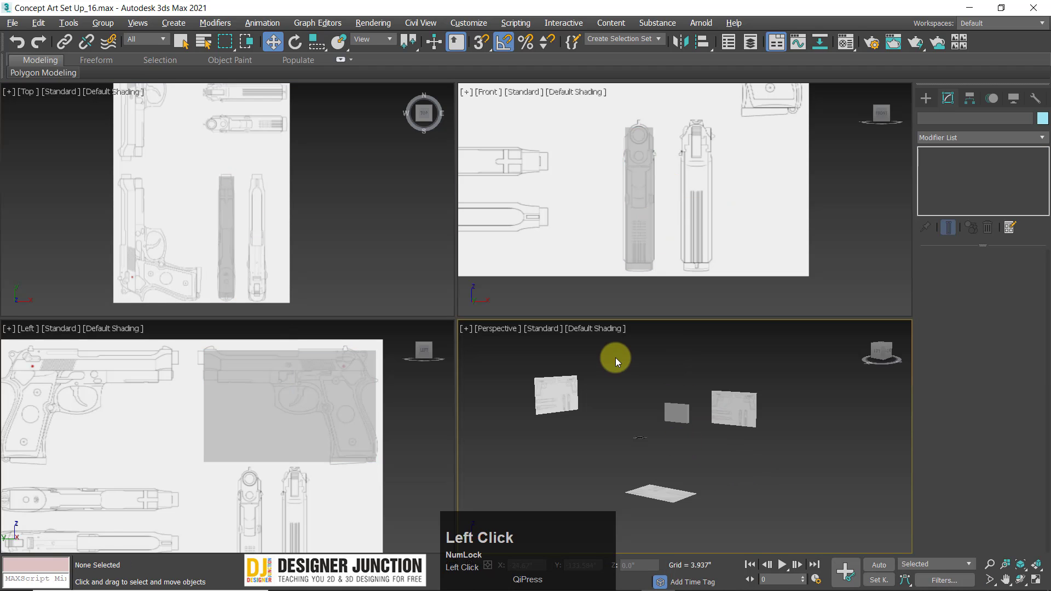
key(alt+w)
key(alt+w)
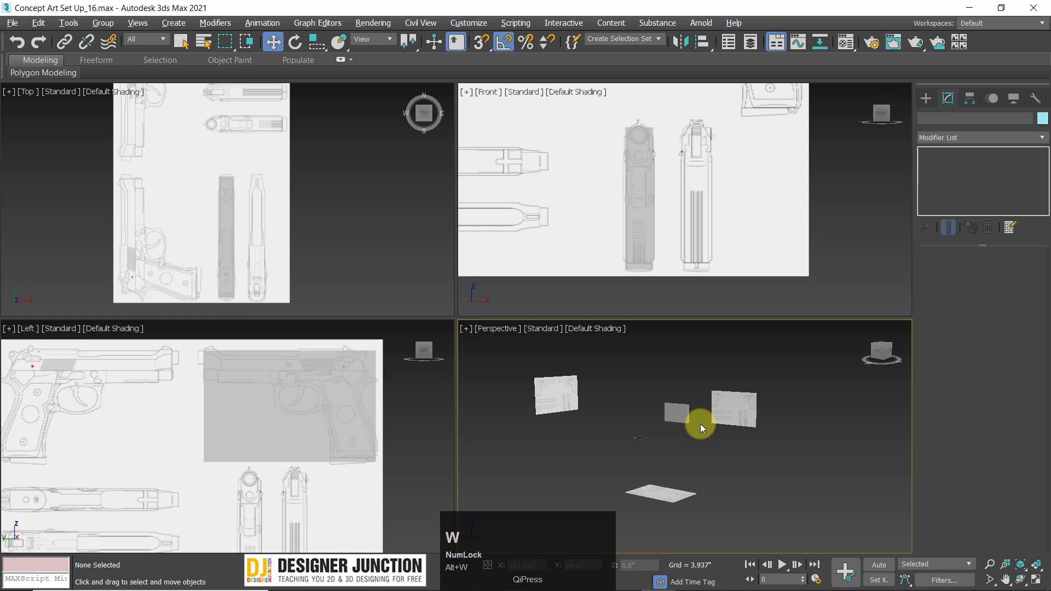
key(alt+w)
click(453, 275)
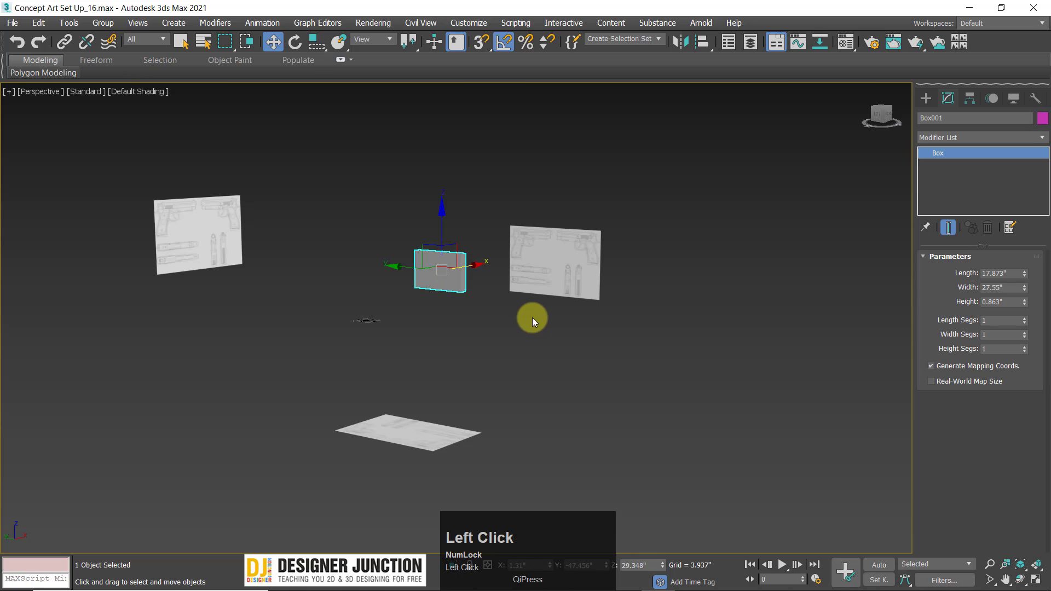
key(z)
alt+middle_drag(502, 334, 265, 314)
click(265, 314)
key(z)
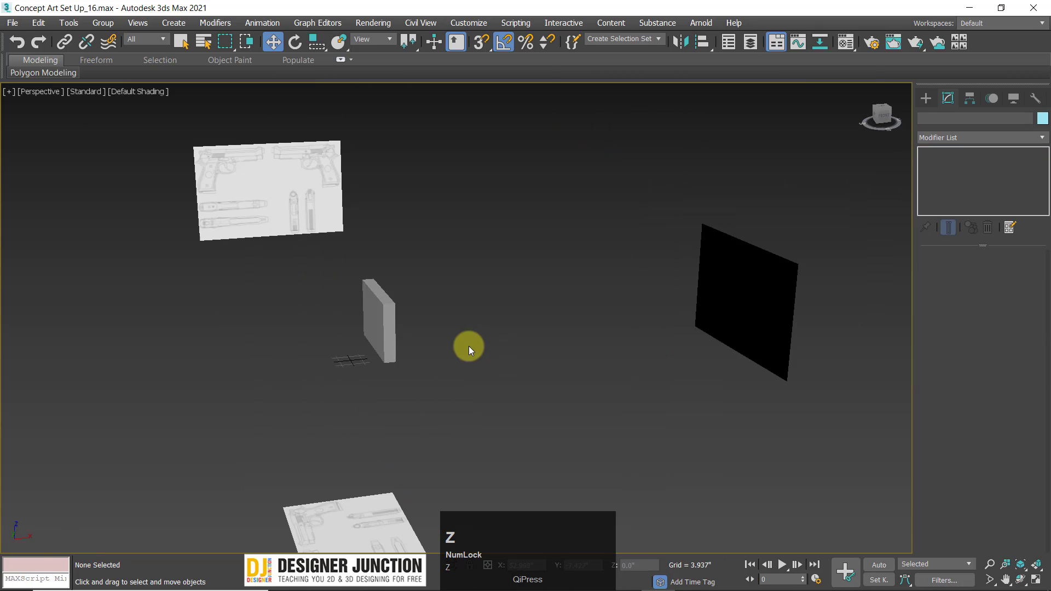
key(alt+w)
- Show the grid in the Left viewport and examine the box and pistol side view against it at close range
scroll(353, 408, down, 2)
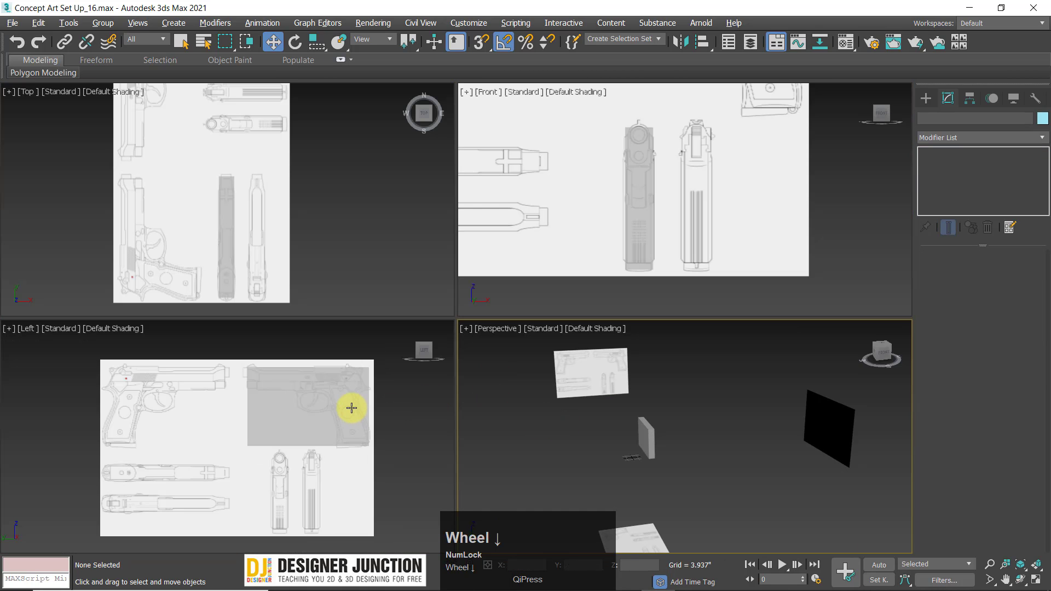
middle_drag(352, 406, 347, 408)
key(g)
scroll(294, 425, up, 5)
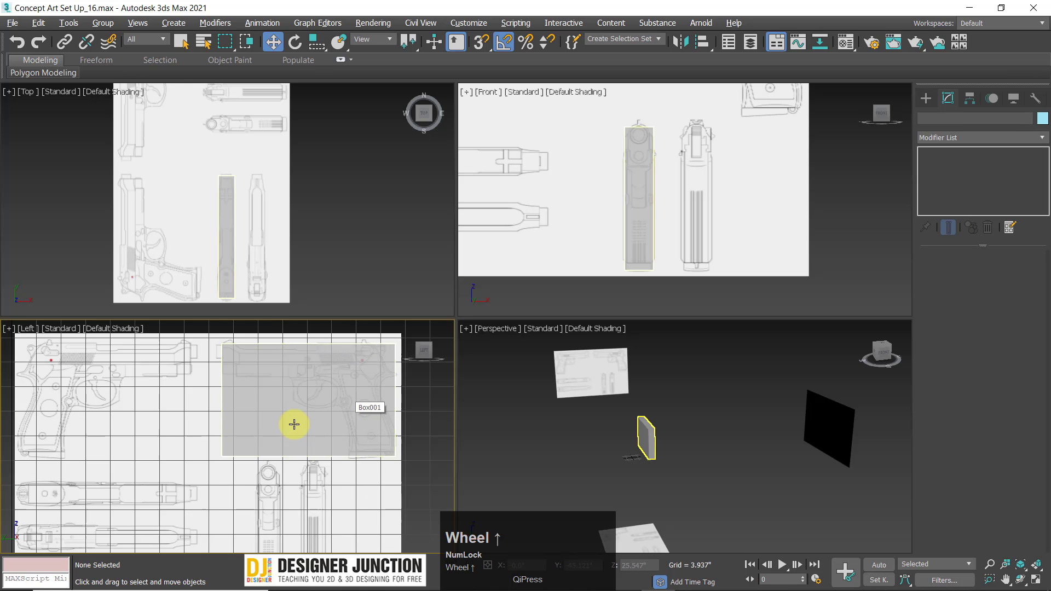
middle_drag(319, 349, 188, 394)
scroll(188, 394, up, 5)
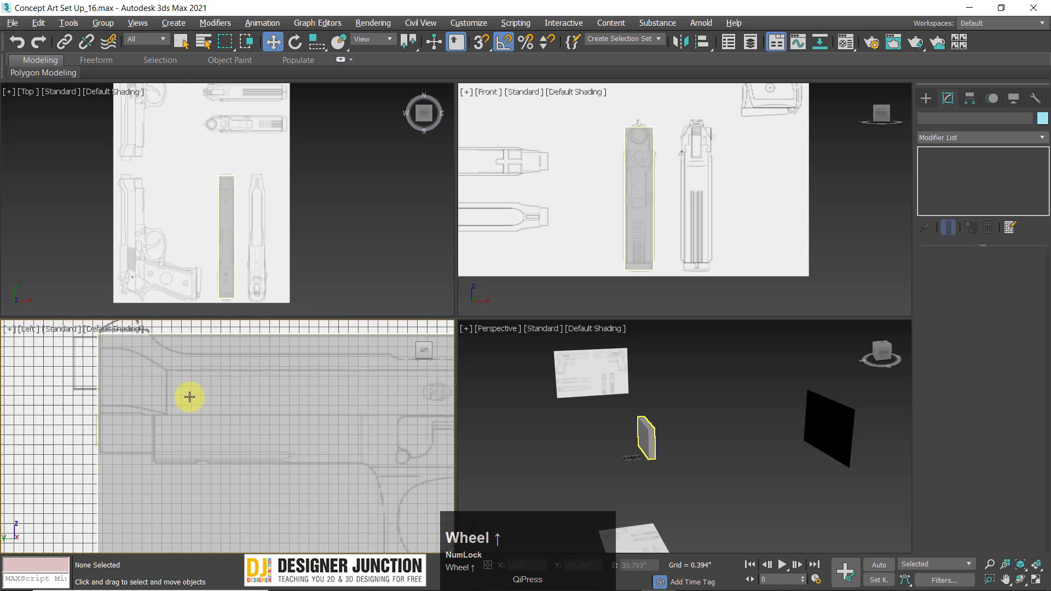
scroll(189, 397, down, 1)
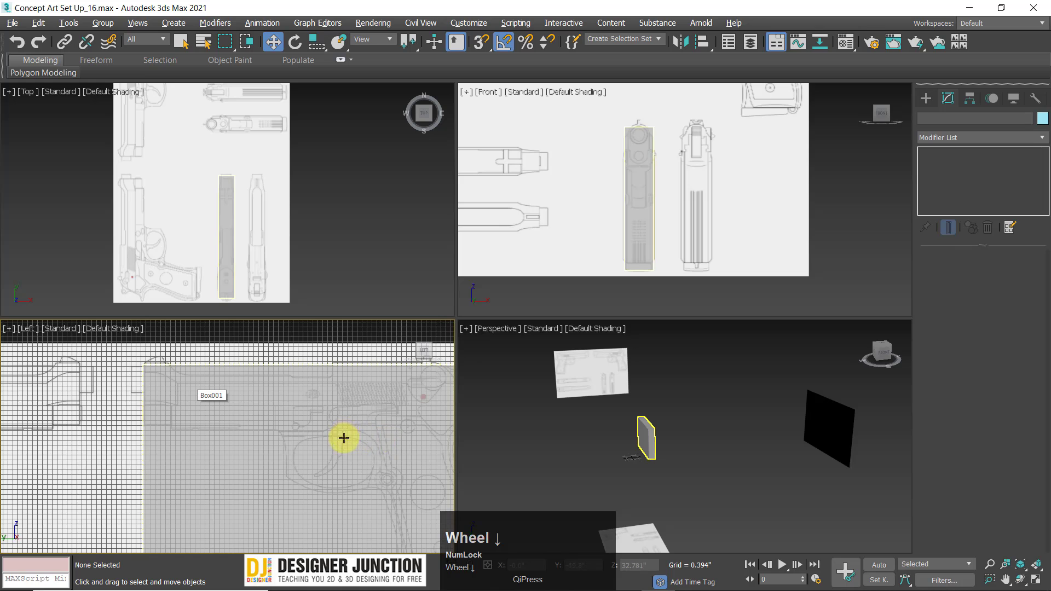
scroll(332, 456, up, 4)
scroll(331, 453, down, 3)
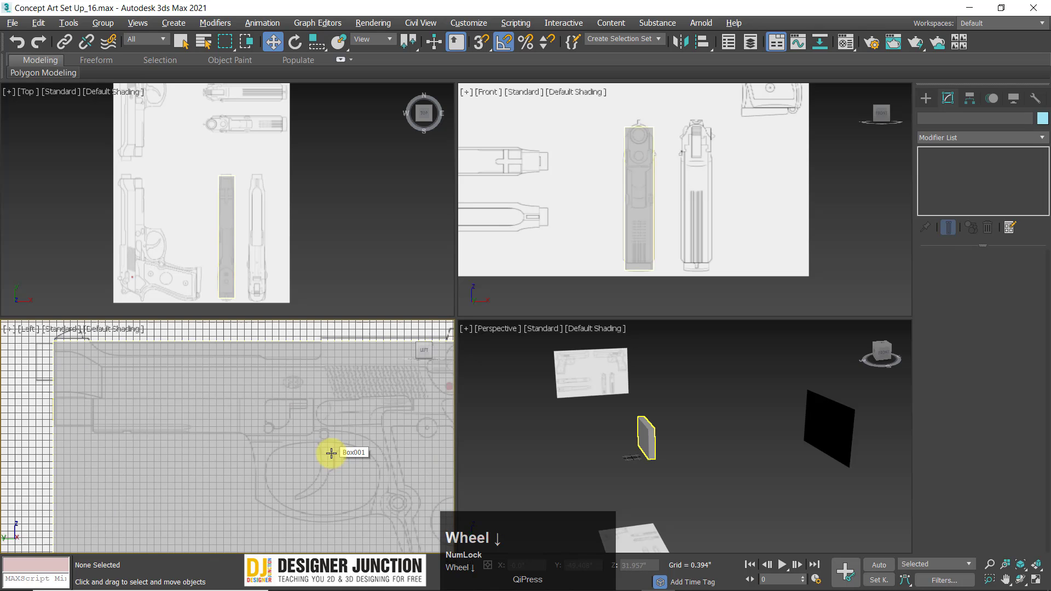
- Show the grid in the Front viewport and compare the box with the drawings across the Front, Top and Left viewports
middle_click(644, 228)
key(g)
scroll(675, 175, up, 5)
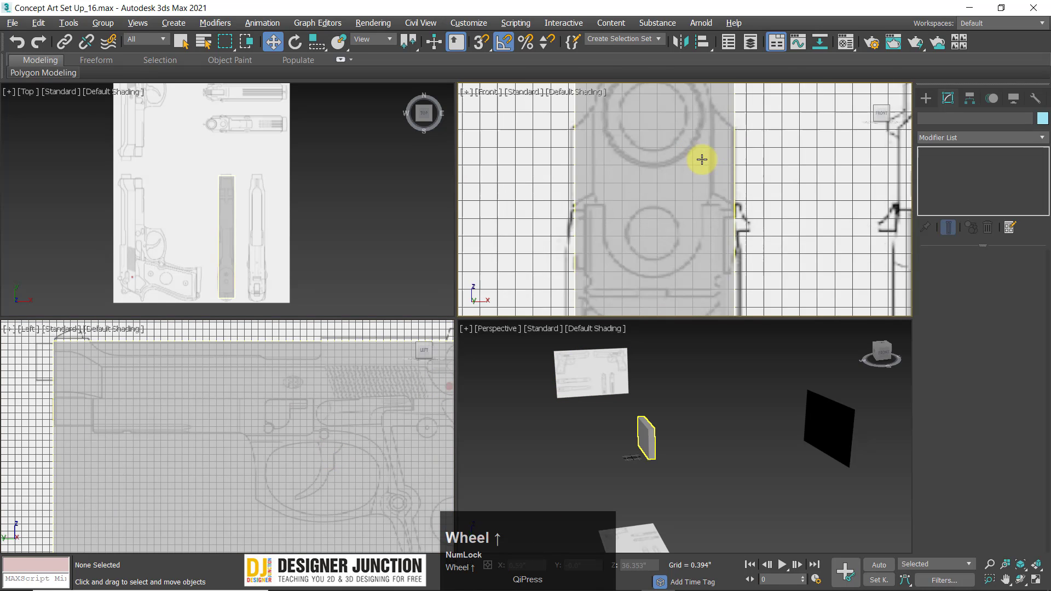
scroll(692, 158, down, 3)
scroll(635, 171, down, 5)
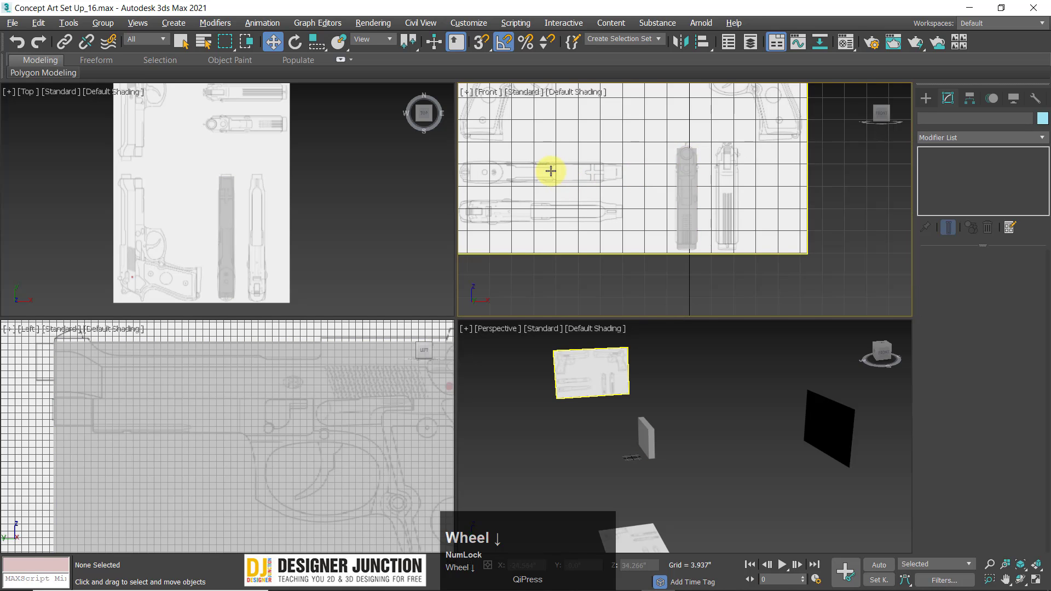
scroll(594, 167, up, 1)
scroll(608, 182, down, 1)
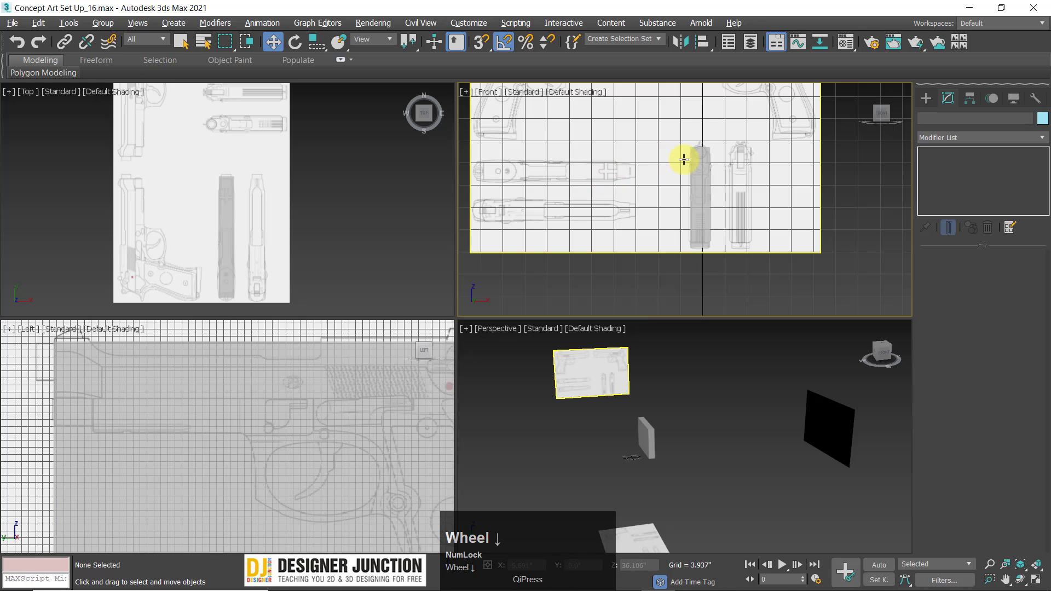
middle_drag(756, 150, 703, 206)
middle_drag(221, 210, 247, 203)
middle_drag(350, 469, 277, 421)
scroll(321, 454, down, 2)
scroll(274, 429, down, 2)
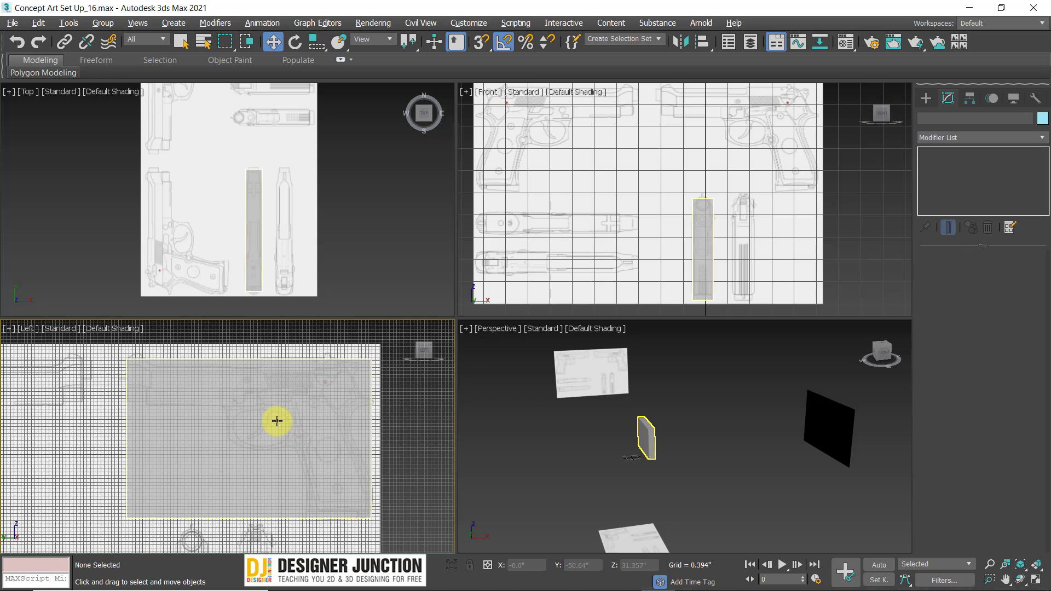
- Compare the test box with the blueprint drawings in the Left, Top and Front viewports, selecting the Left and Top planes in turn
click(406, 488)
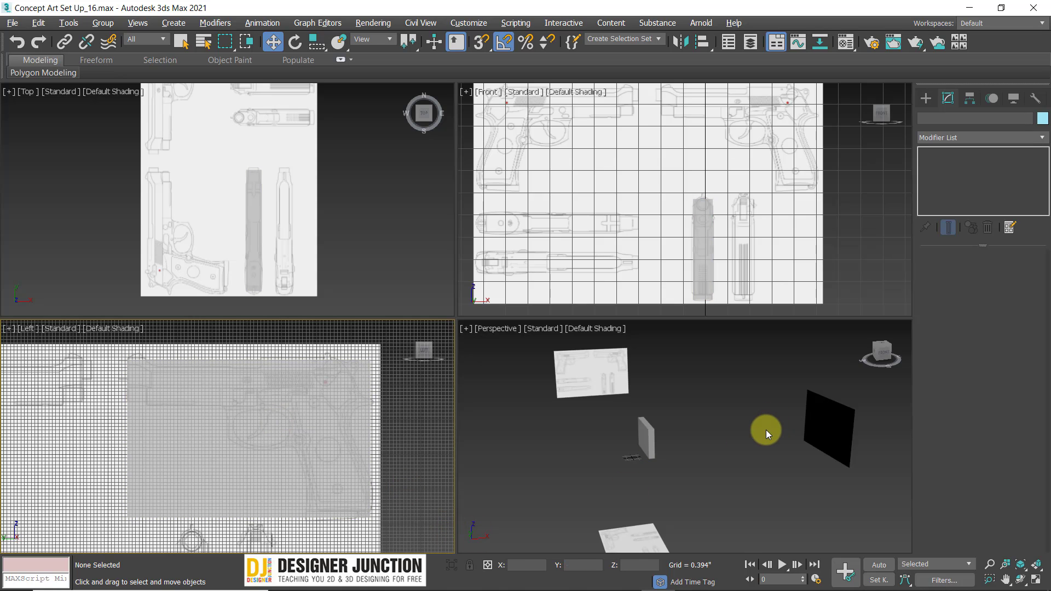
click(651, 440)
click(728, 457)
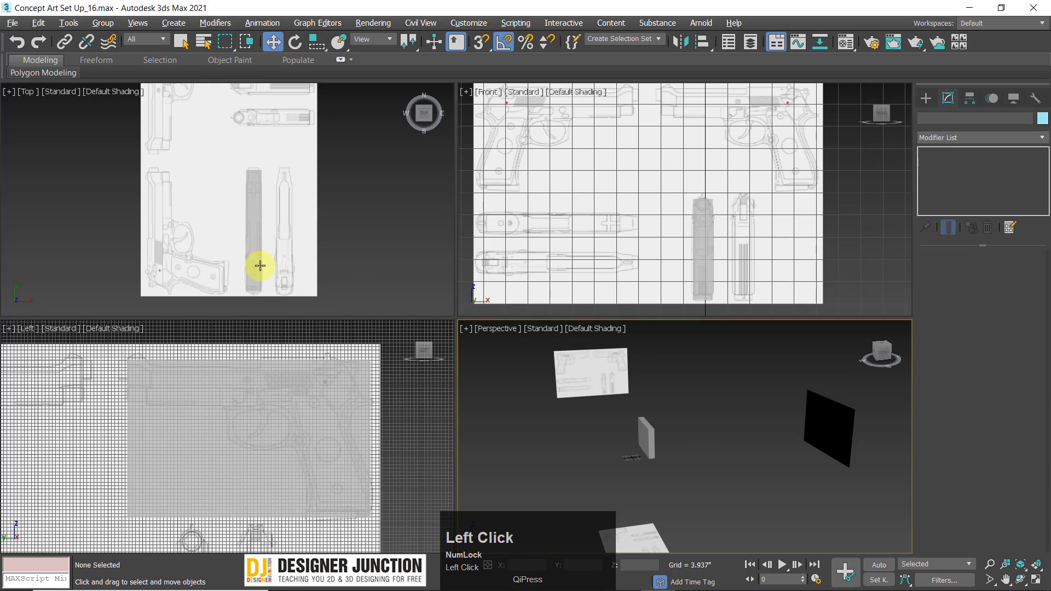
scroll(422, 251, down, 2)
middle_drag(300, 404, 274, 394)
scroll(312, 418, down, 3)
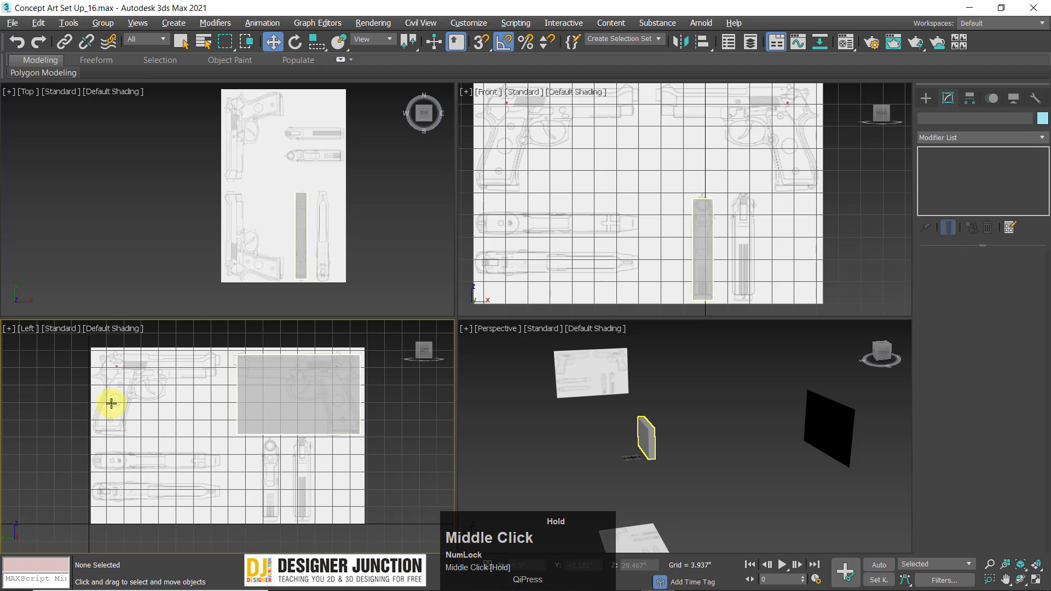
click(153, 368)
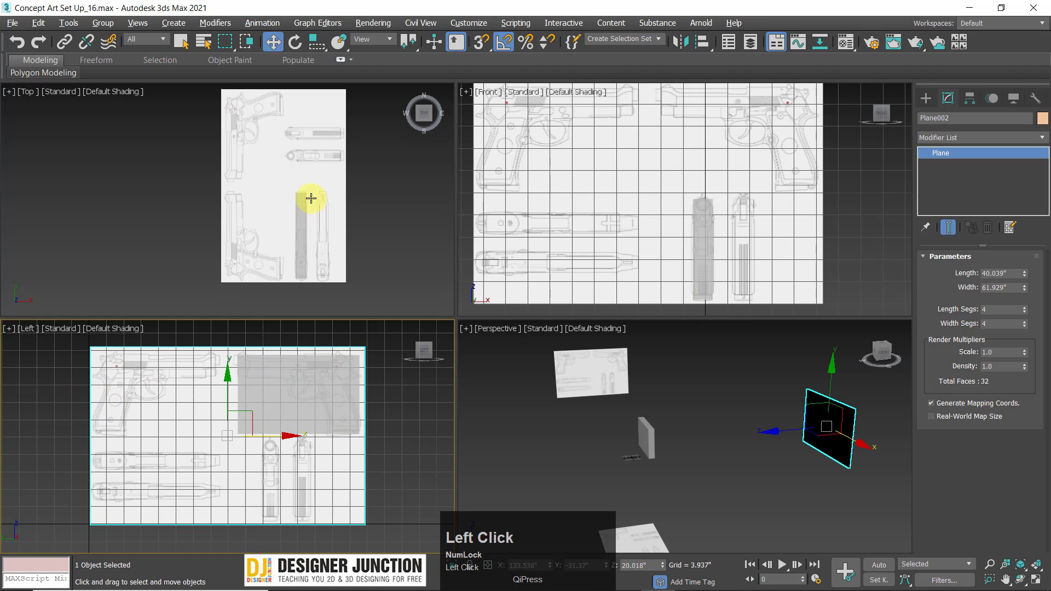
click(274, 167)
click(570, 192)
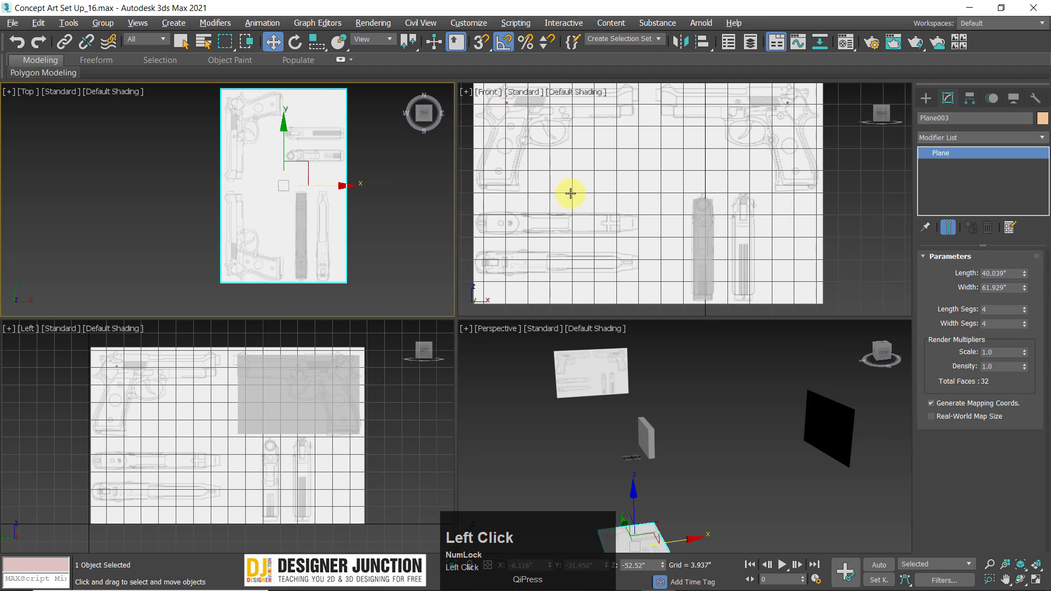
click(740, 447)
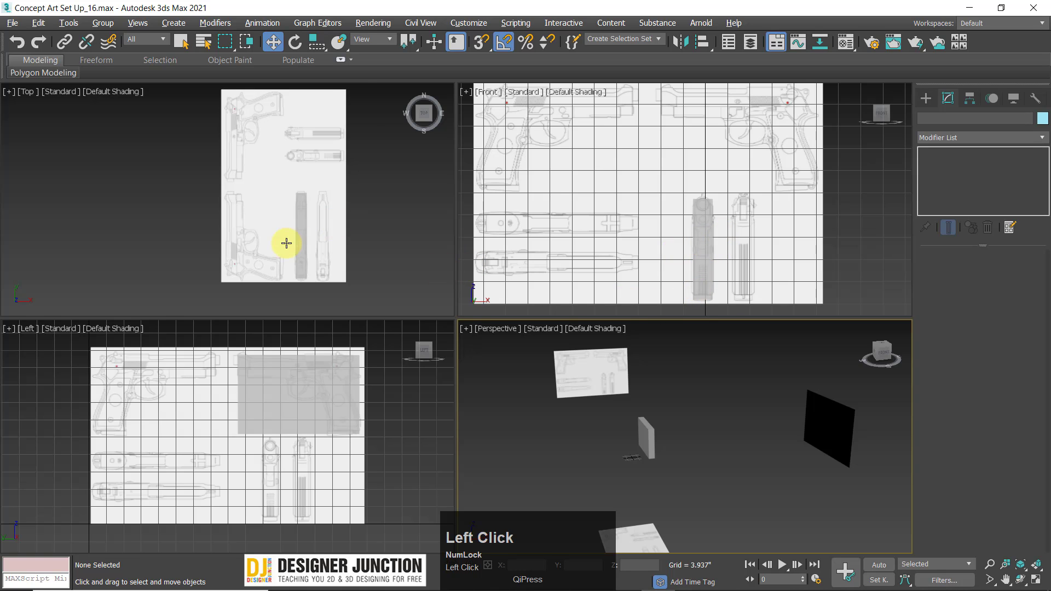
- Examine the box against the top-view pistol drawing at closer range, checking the Top plane, the box and the Front plane
scroll(287, 243, up, 2)
middle_drag(352, 245, 335, 235)
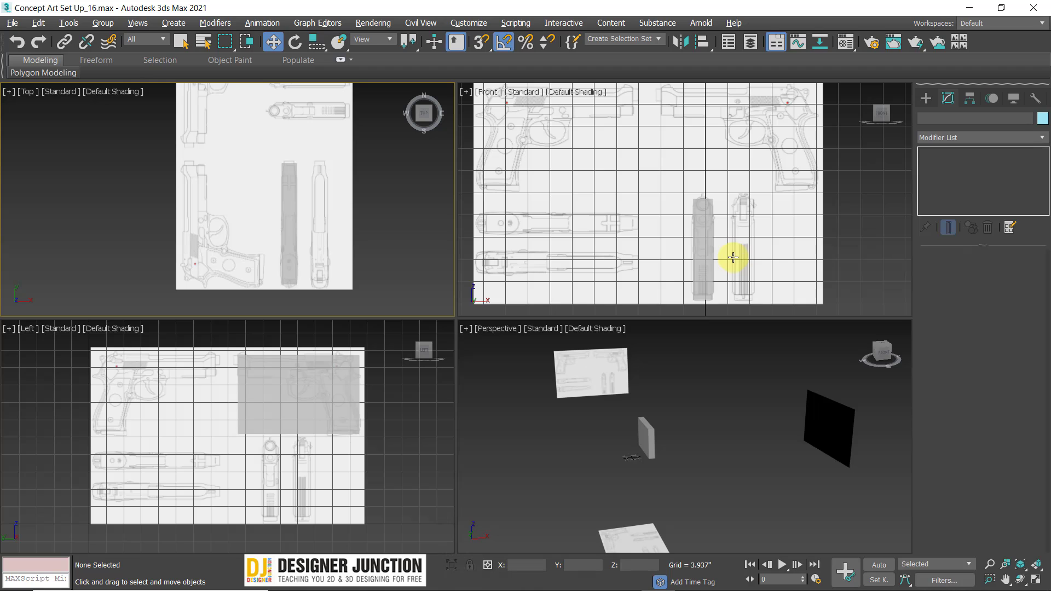
click(208, 183)
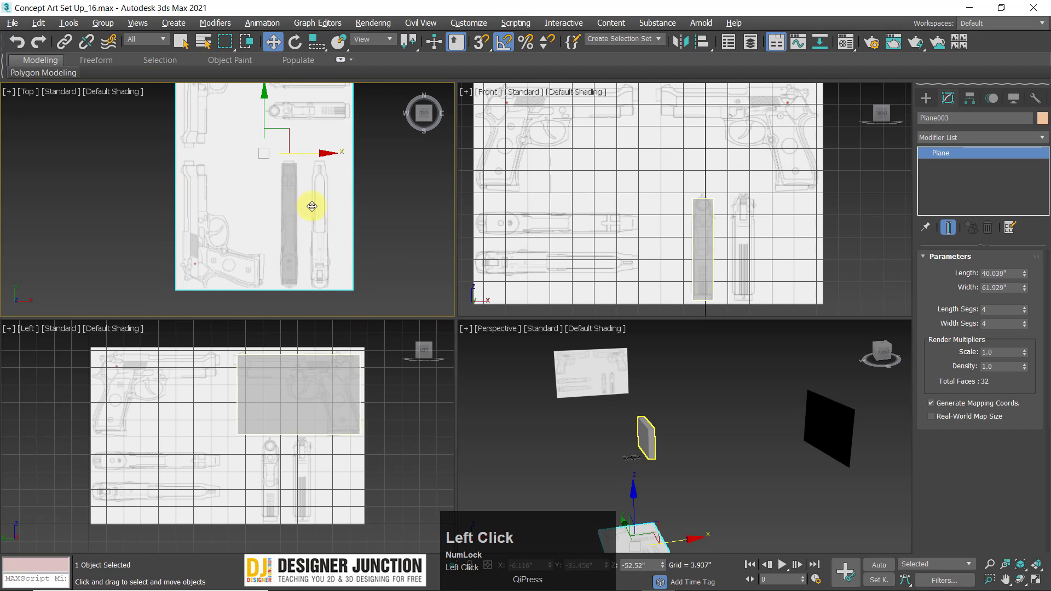
click(293, 194)
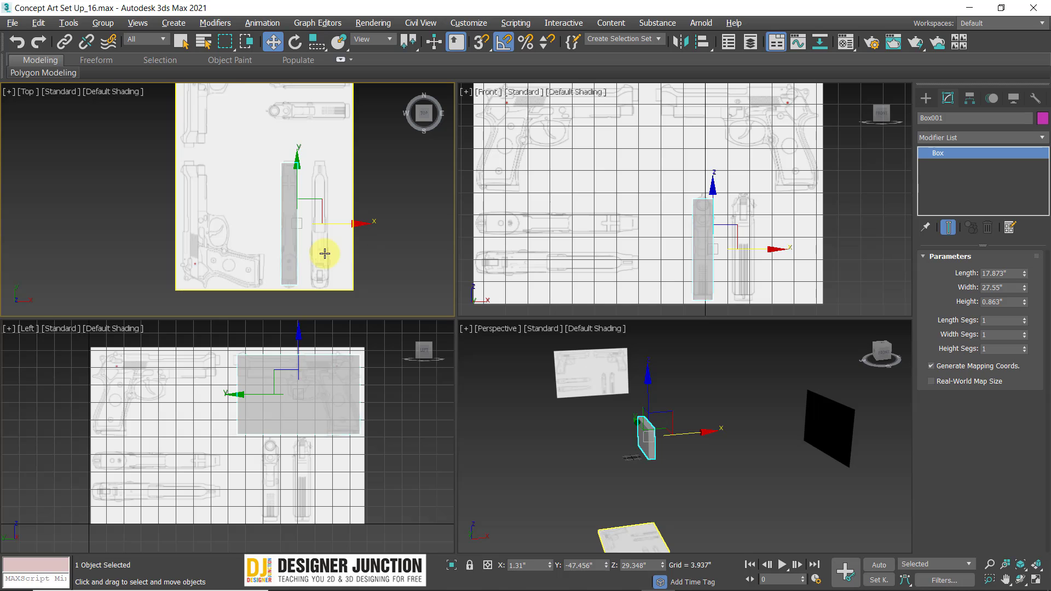
click(258, 206)
click(558, 204)
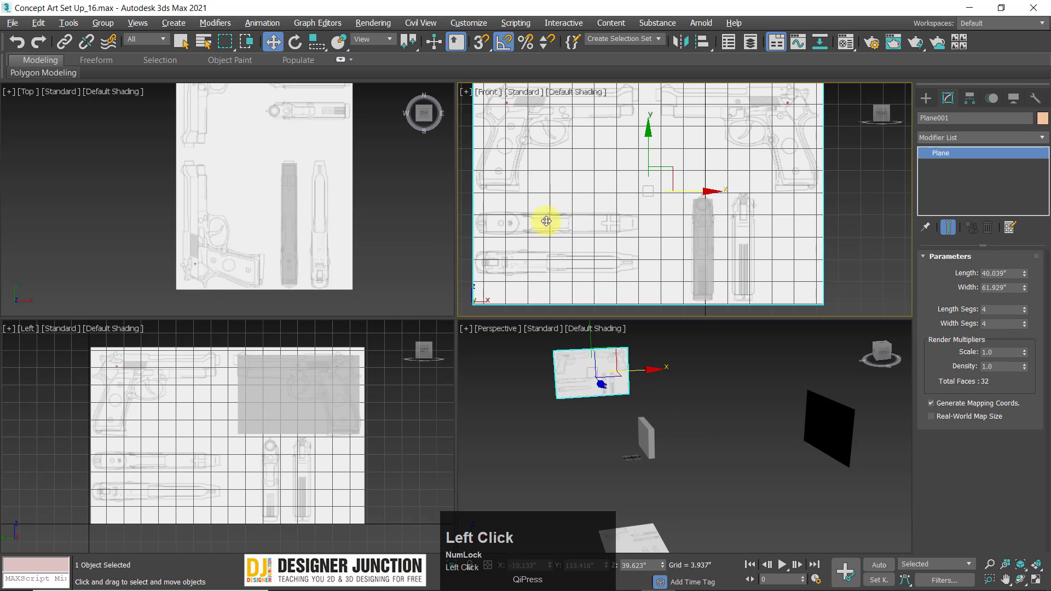
click(153, 189)
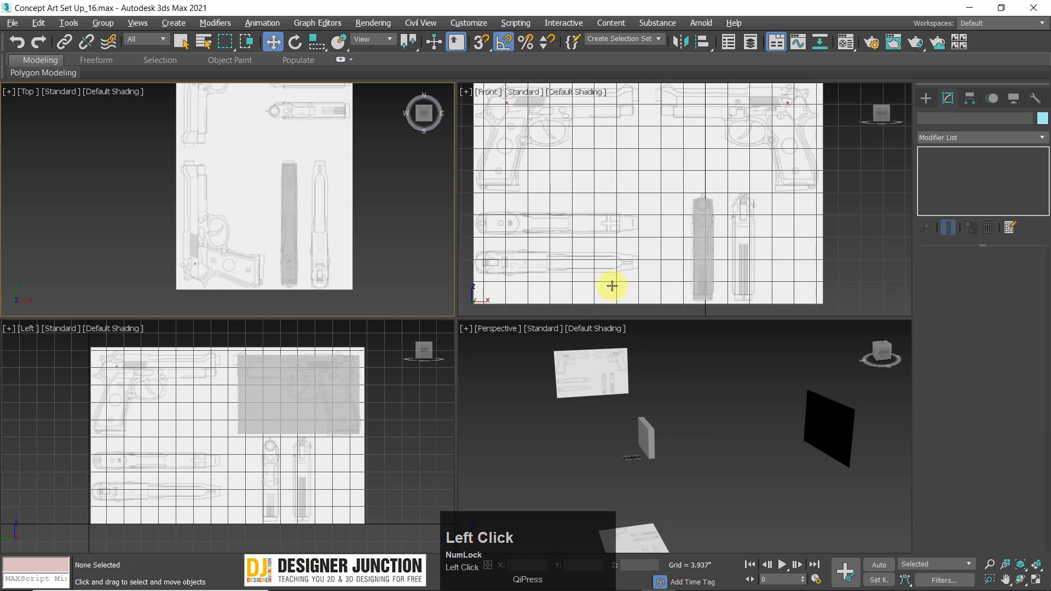
- Shift the Top viewport's blueprint plane slightly sideways to about X -6.081" so its top-view drawing lines up with the box
click(307, 222)
scroll(308, 159, up, 3)
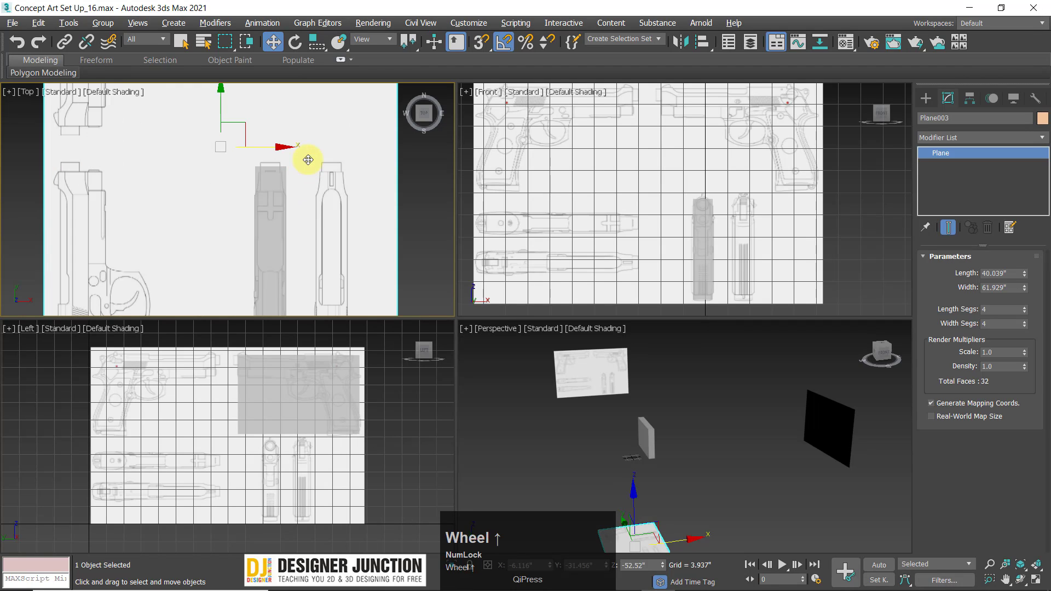
click(272, 233)
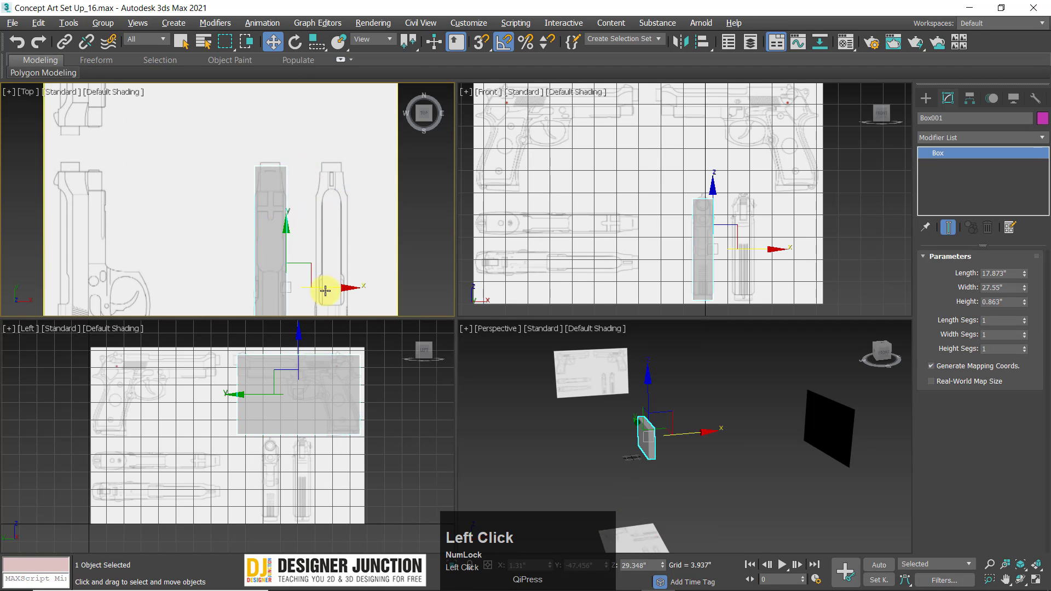
middle_click(316, 195)
click(347, 223)
scroll(281, 162, up, 2)
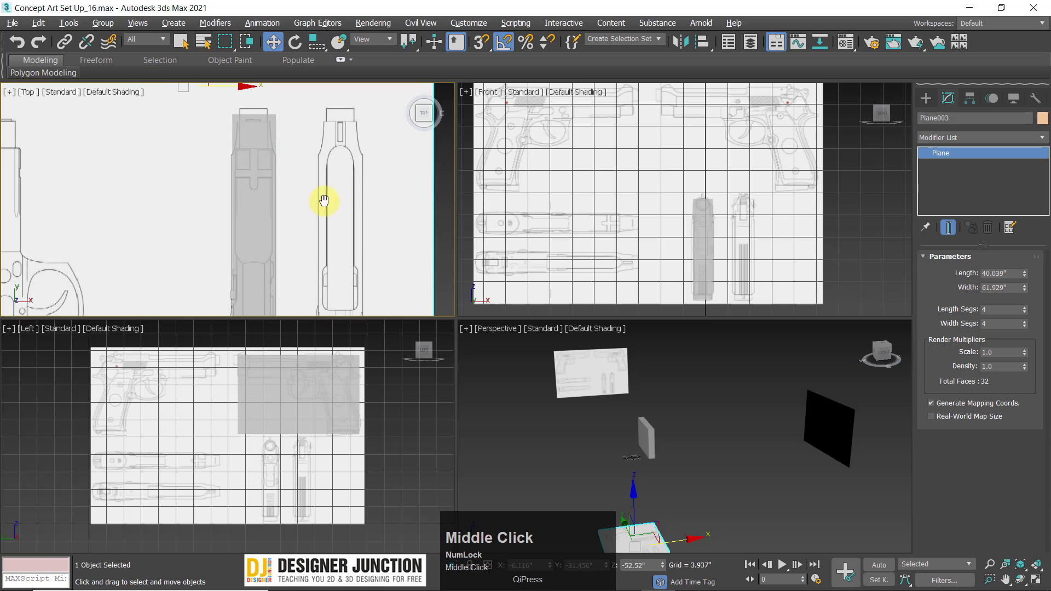
middle_drag(323, 204, 265, 164)
scroll(247, 128, up, 2)
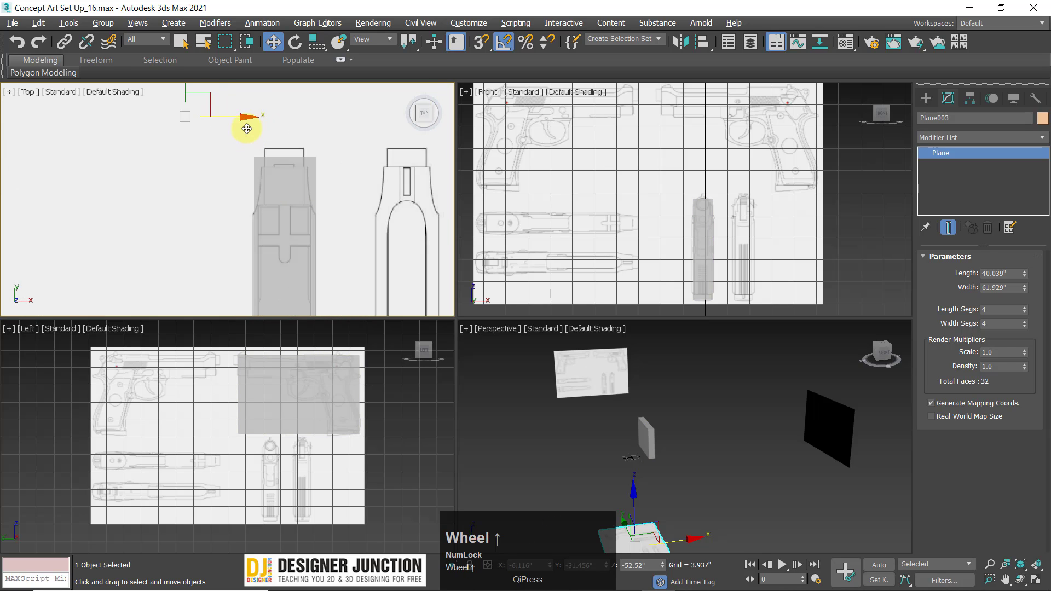
drag(245, 118, 246, 117)
scroll(335, 282, up, 1)
scroll(242, 246, down, 3)
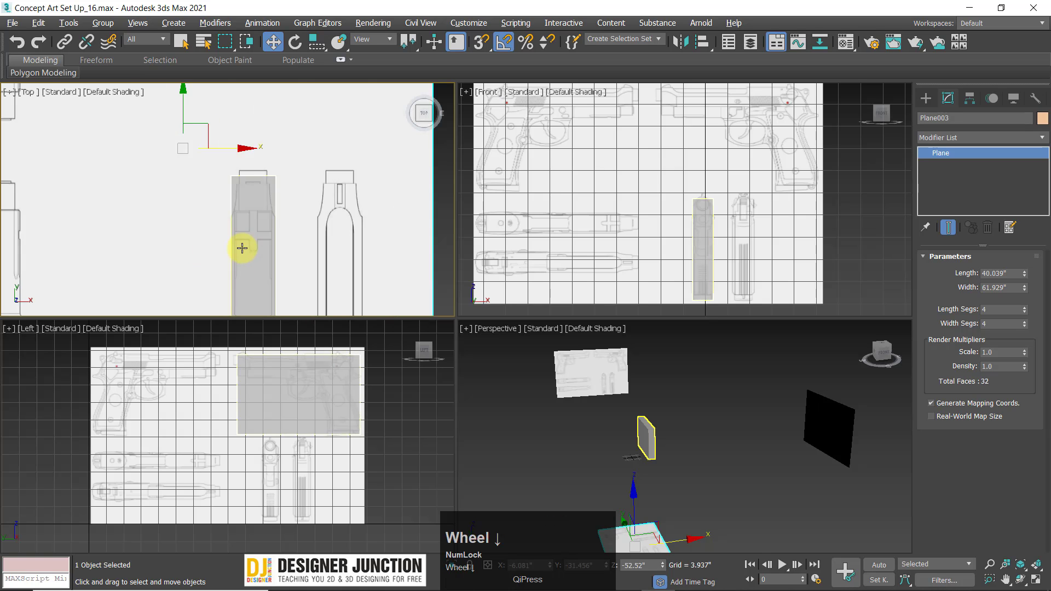
middle_drag(281, 245, 295, 219)
scroll(298, 223, down, 2)
middle_drag(392, 220, 394, 203)
- Select the Front viewport's blueprint plane and hide that viewport's grid, framing the pistol's front and rear drawings
click(793, 257)
scroll(793, 257, up, 3)
scroll(699, 244, down, 1)
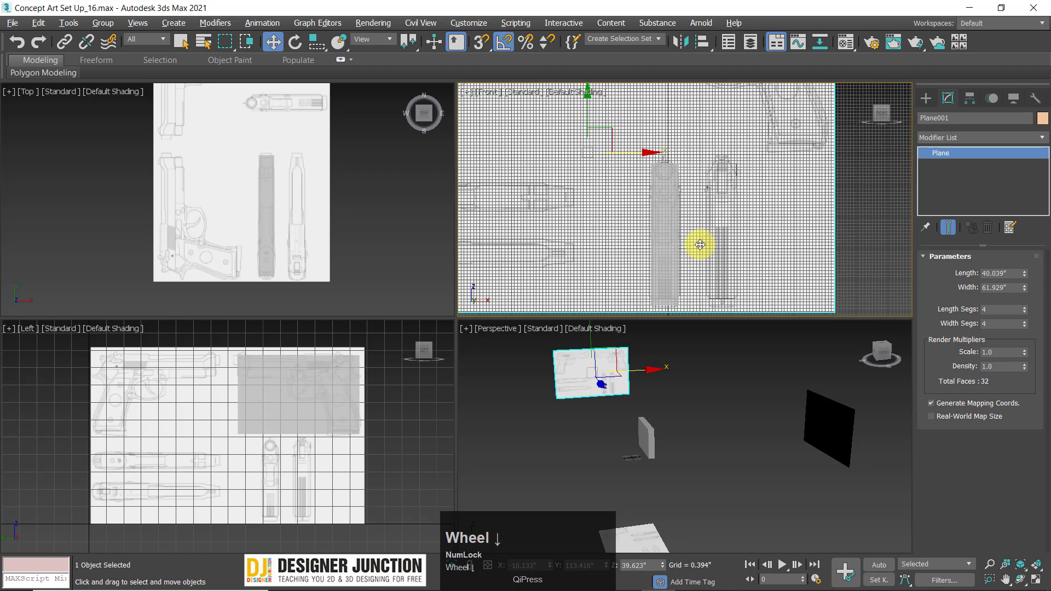
middle_drag(698, 235, 694, 216)
key(g)
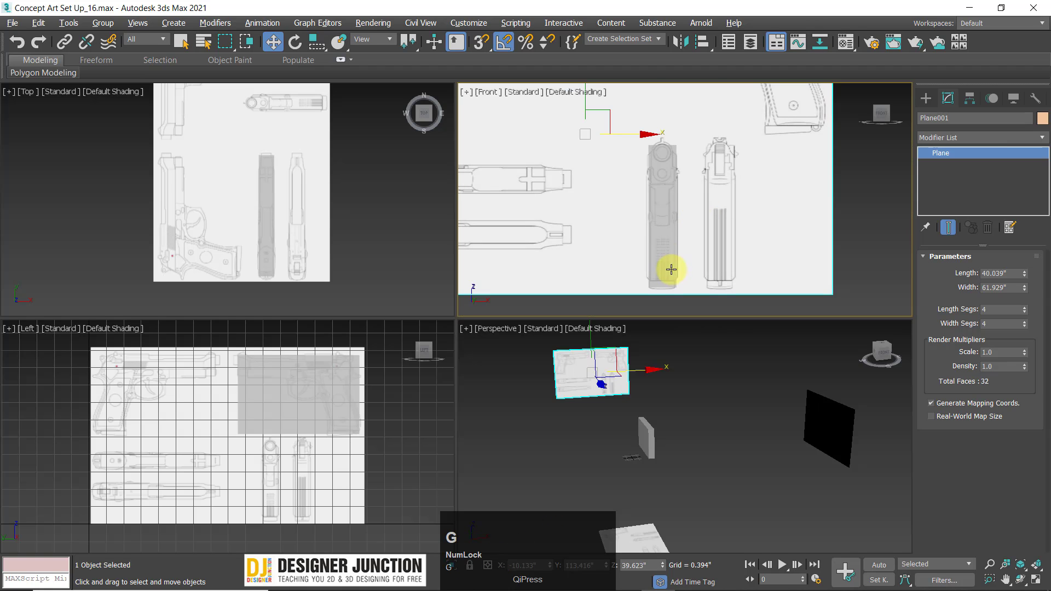
- Shift the Front blueprint plane slightly sideways to about X -10.16" so the pistol's front drawing lines up with the box
click(664, 247)
click(685, 204)
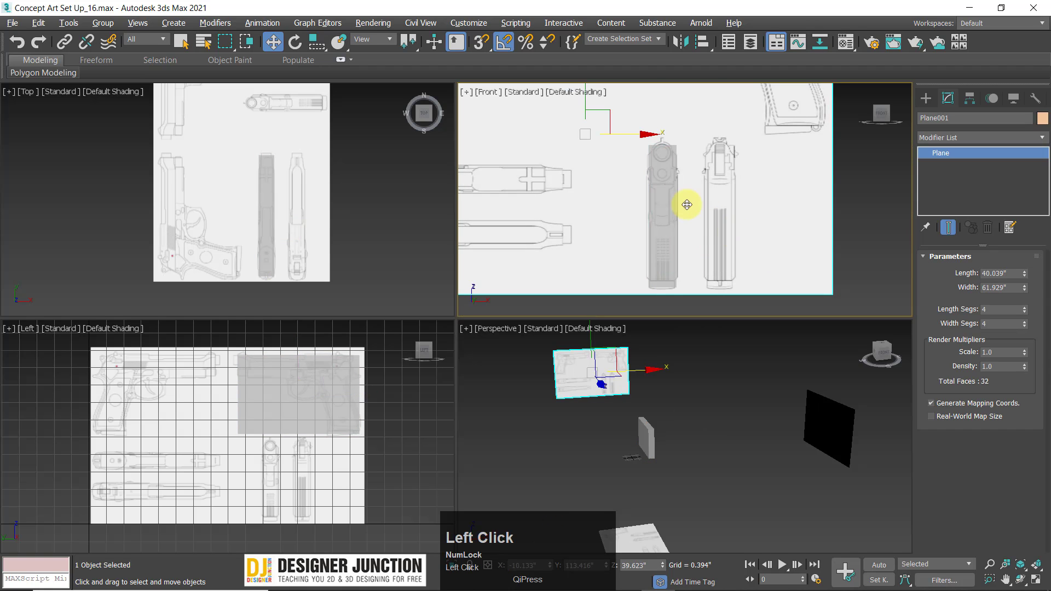
scroll(677, 176, up, 3)
drag(607, 118, 607, 117)
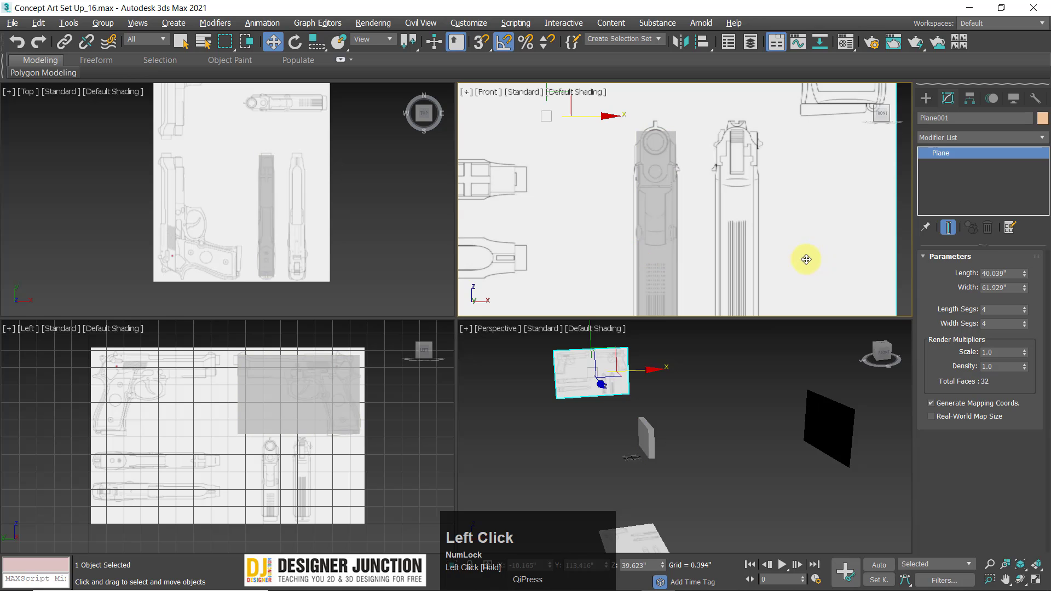
middle_drag(805, 258, 782, 197)
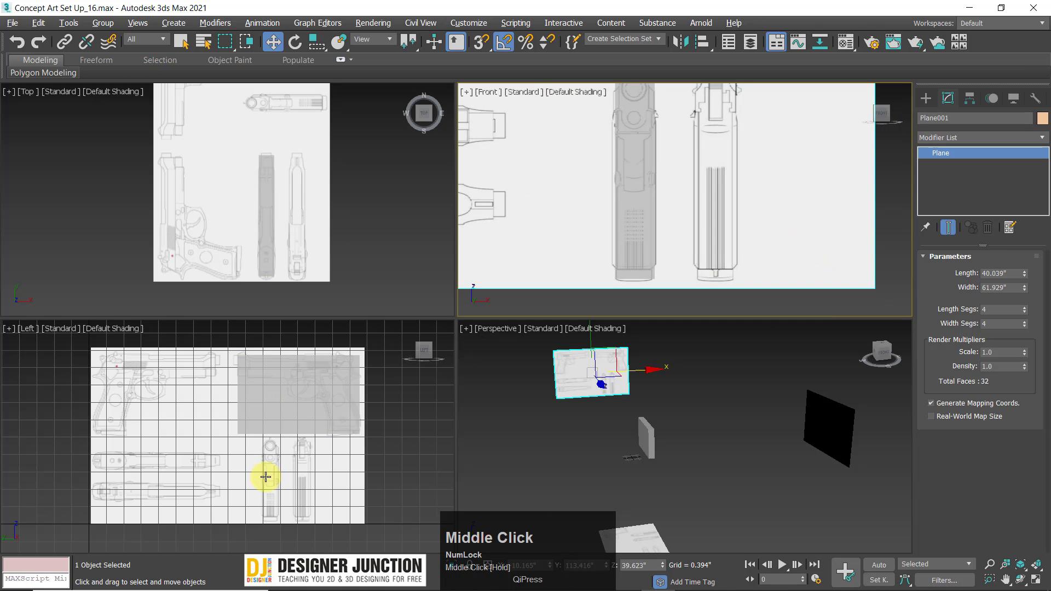
- Frame the pistol side drawing and box in the Left view, clear the selection and hide that viewport's grid
scroll(286, 404, up, 6)
middle_drag(272, 417, 359, 429)
key(f)
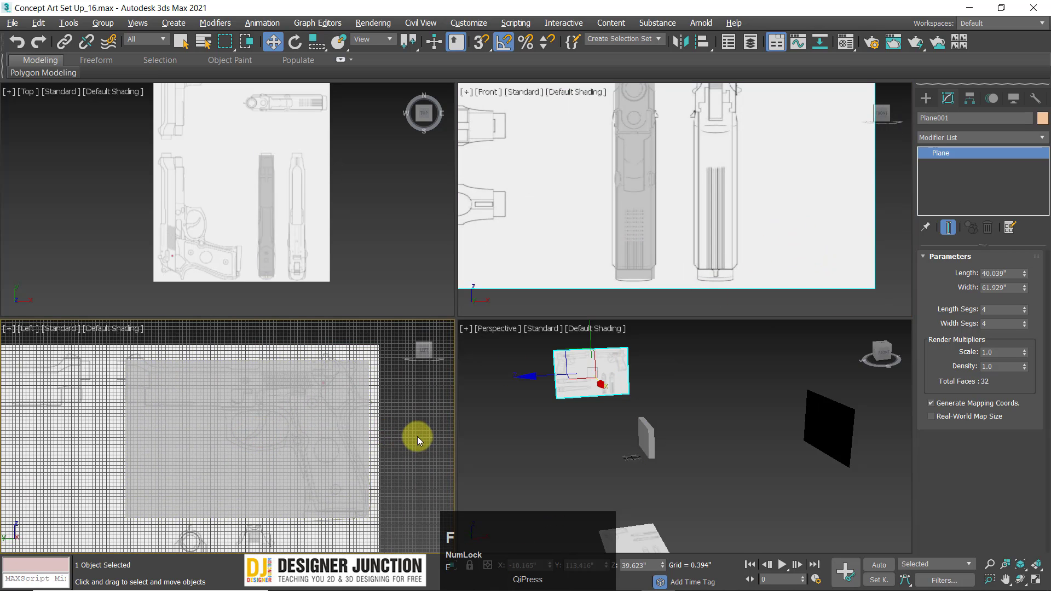
click(426, 432)
scroll(364, 431, down, 4)
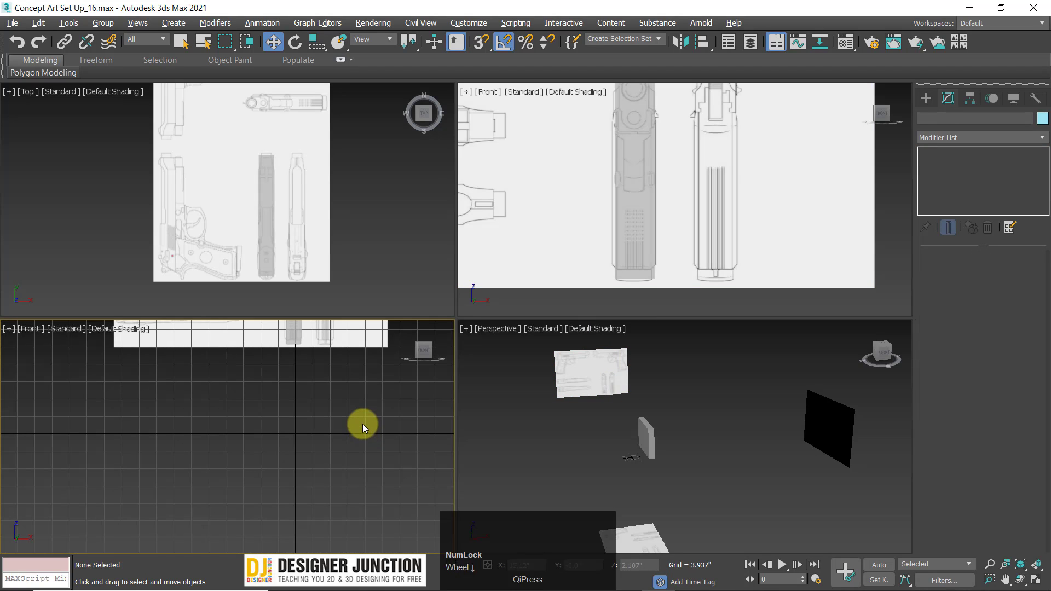
key(l)
click(382, 429)
key(g)
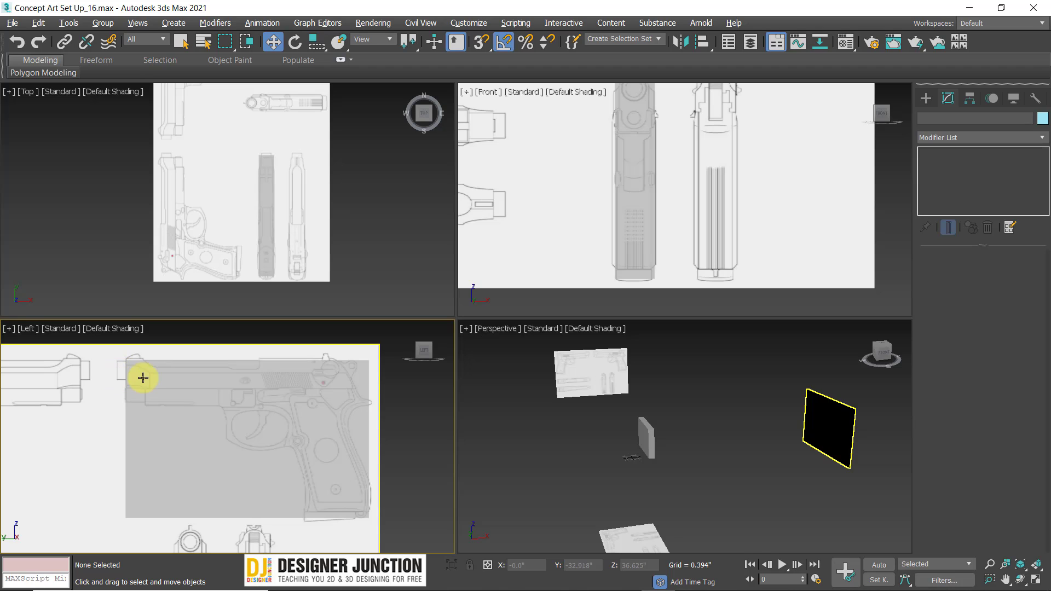
- Move the box lengthwise over the pistol side drawing in the Left viewport to about Y -46.65"
click(252, 437)
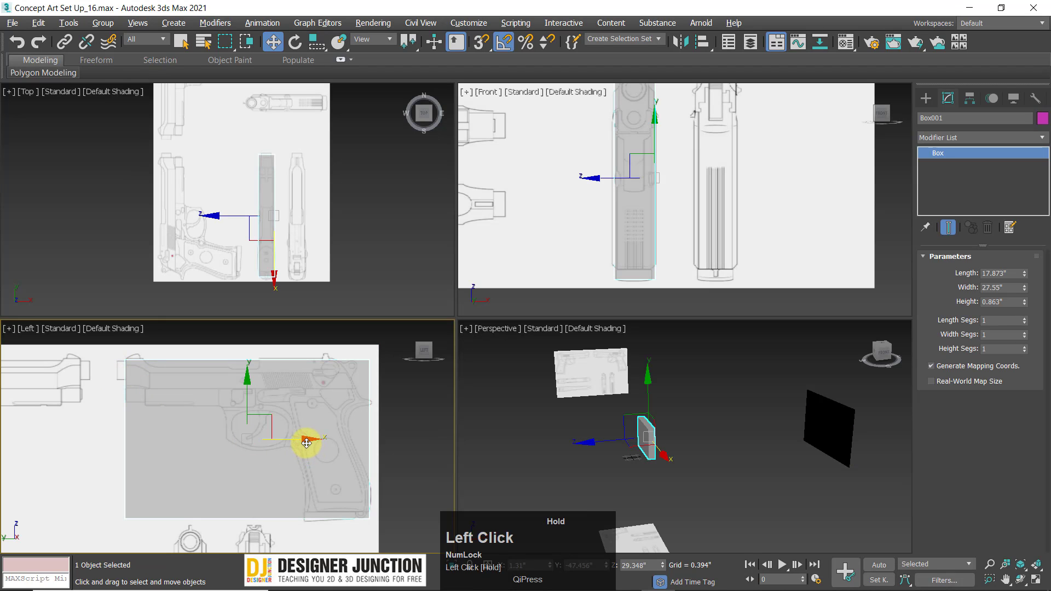
drag(306, 443, 298, 442)
scroll(250, 149, up, 1)
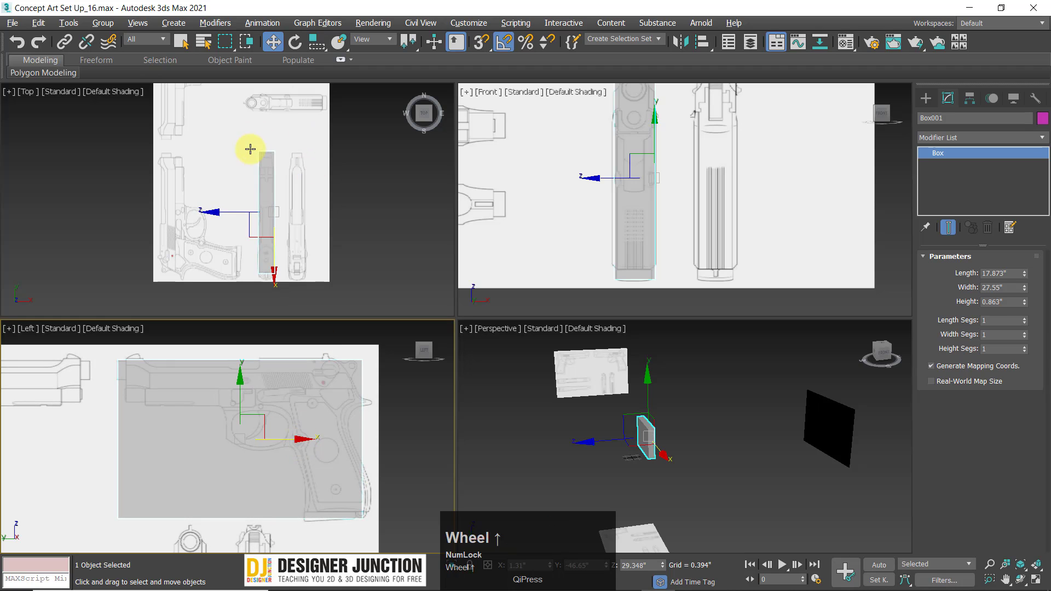
- Scale the box vertically in the Front viewport to fit the pistol's front drawing, and undo the last squash
scroll(250, 149, up, 3)
mouse_move(635, 183)
middle_down()
mouse_move(627, 211)
mouse_move(622, 155)
mouse_move(634, 185)
middle_up()
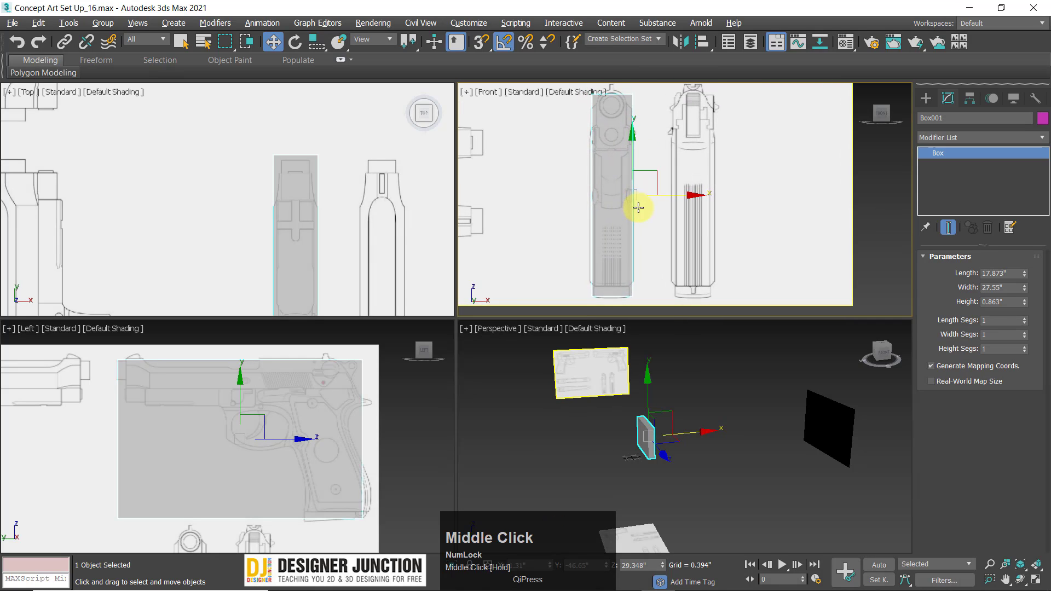
key(r)
drag(631, 125, 699, 196)
key(w)
key(r)
key(ctrl+z)
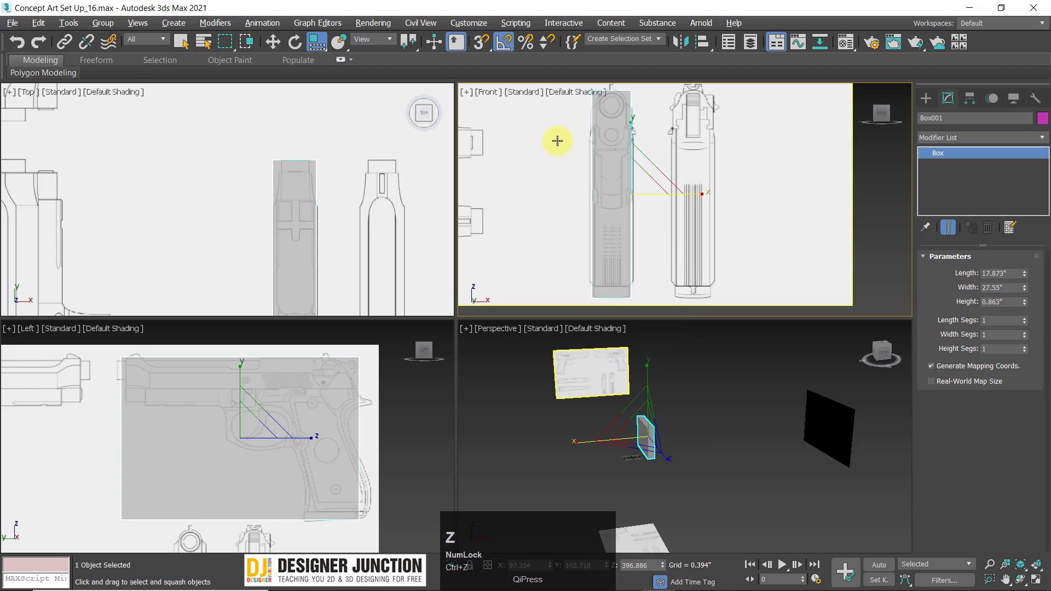
- Switch to uniform scale mode, widen the box slightly along X in the Front viewport, and position it at about X 1.372"
drag(315, 42, 317, 85)
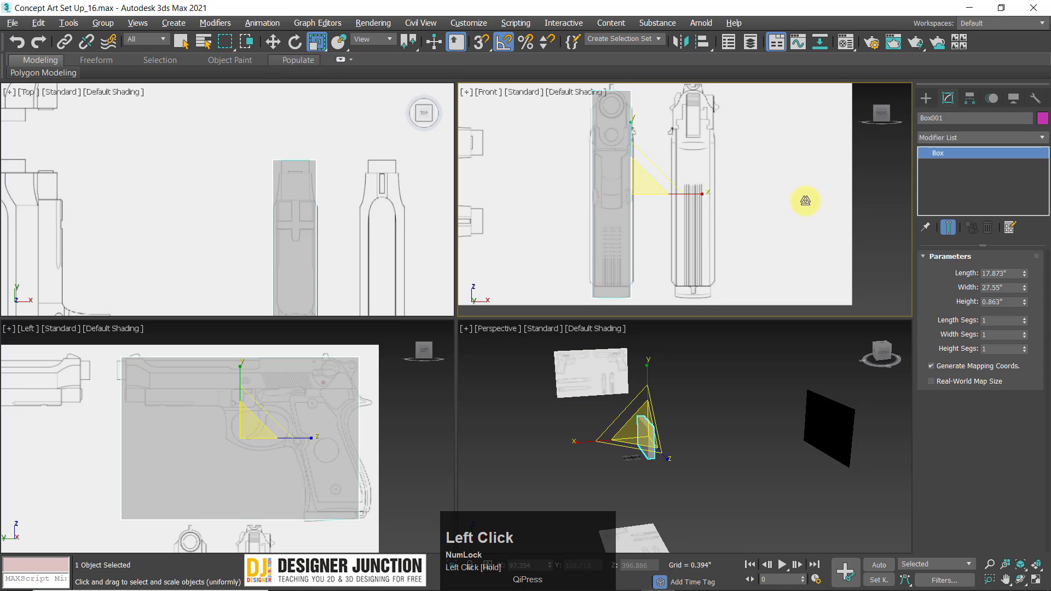
drag(701, 196, 687, 194)
key(w)
click(691, 195)
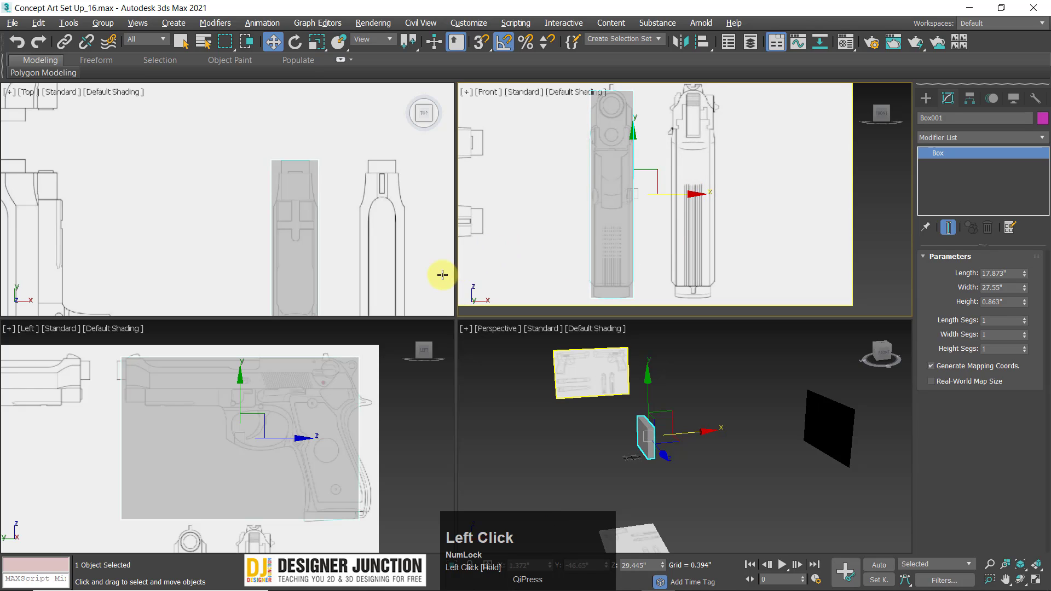
- Scale the box longer along Y in the Top viewport to match the length of the top-view pistol drawing
middle_drag(324, 151, 333, 64)
scroll(338, 207, down, 1)
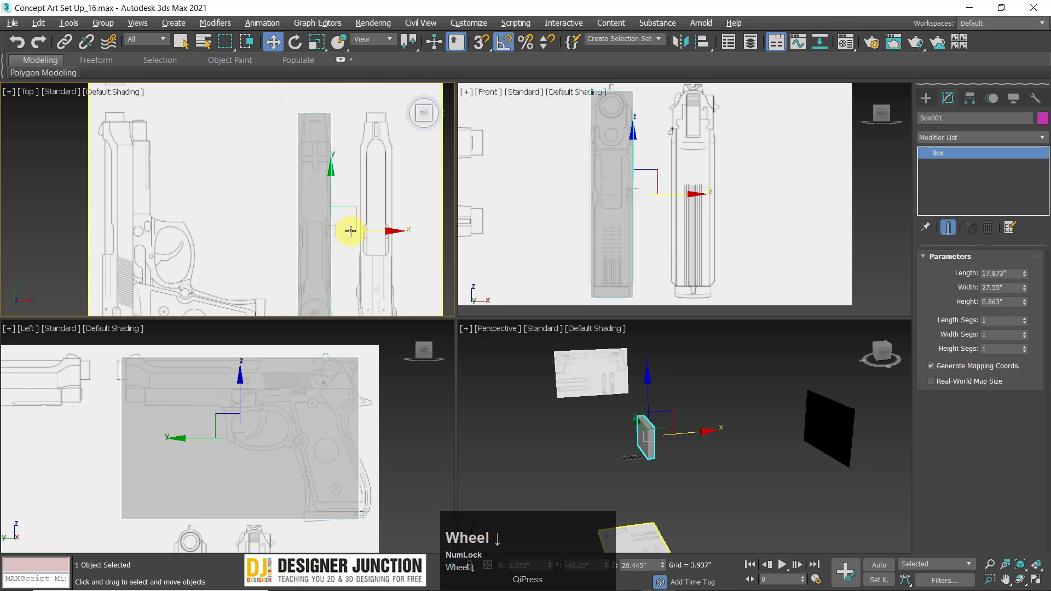
middle_drag(347, 229, 342, 180)
scroll(343, 164, down, 1)
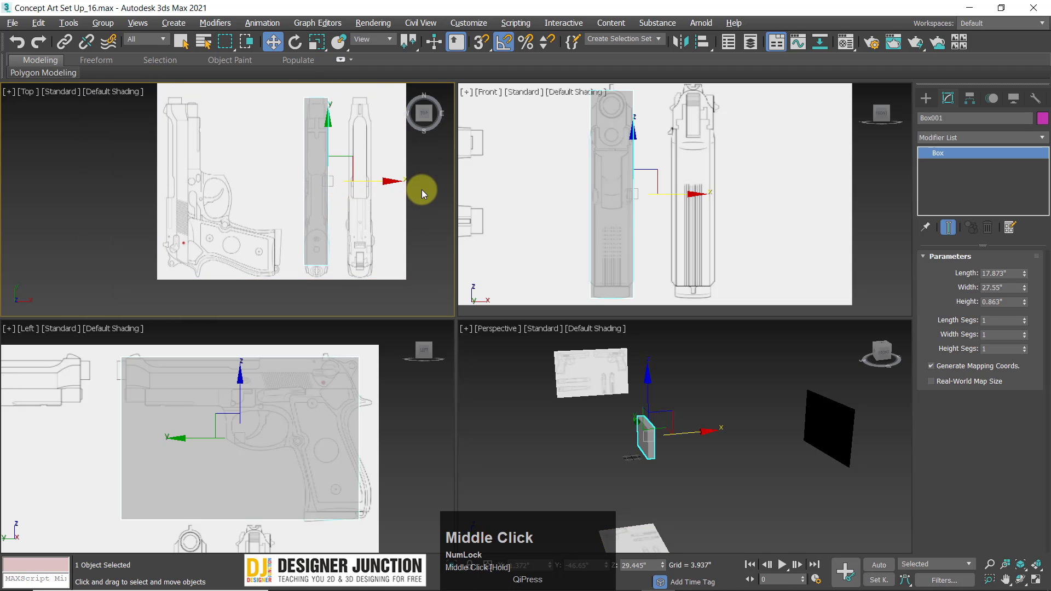
key(r)
drag(326, 110, 330, 106)
key(w)
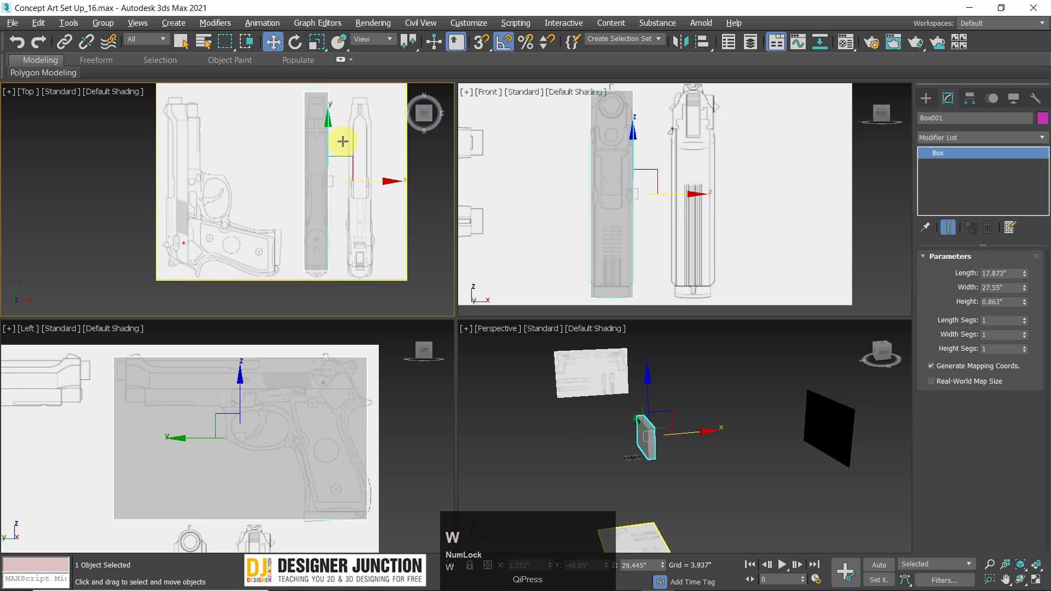
- Move the box along Y to about -47.534" over the top-view drawing and maximize the Top viewport
click(328, 128)
drag(327, 129, 326, 135)
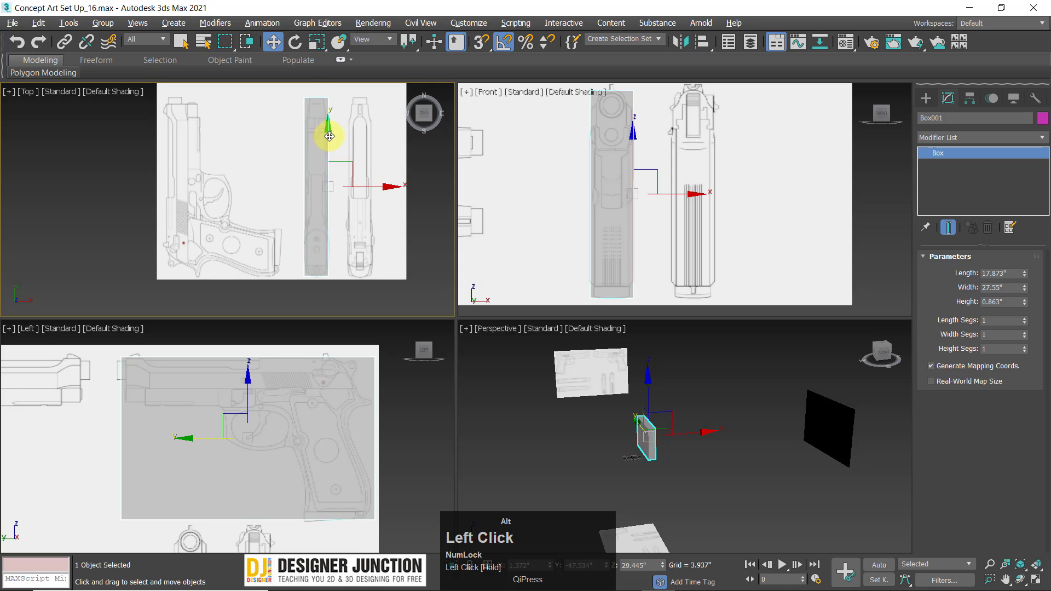
key(alt+w)
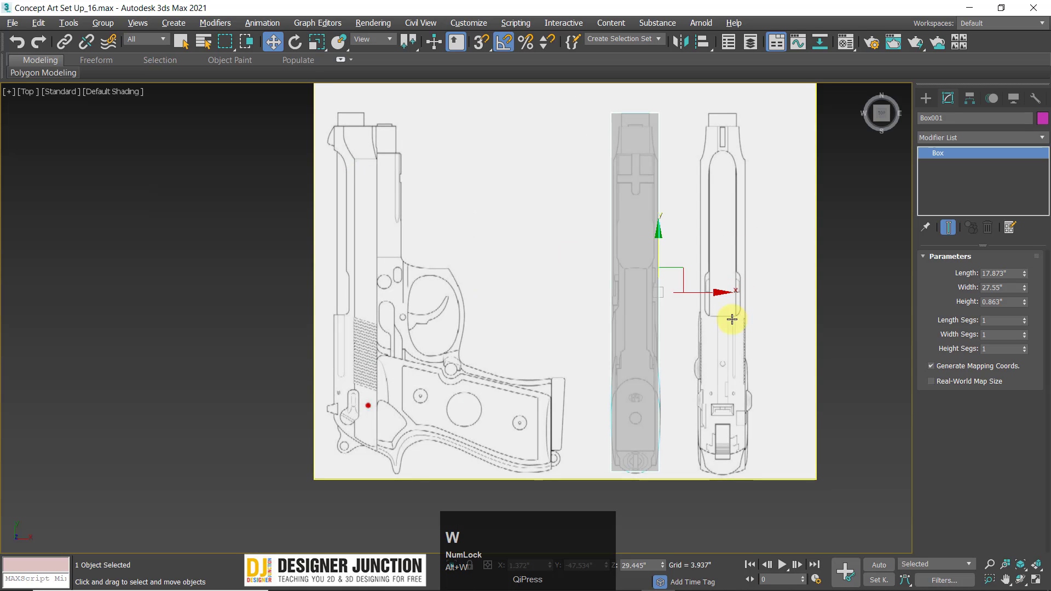
- Move the box along Y to about -47.163" in the maximized Left viewport to fit the pistol's side drawing
key(alt+w)
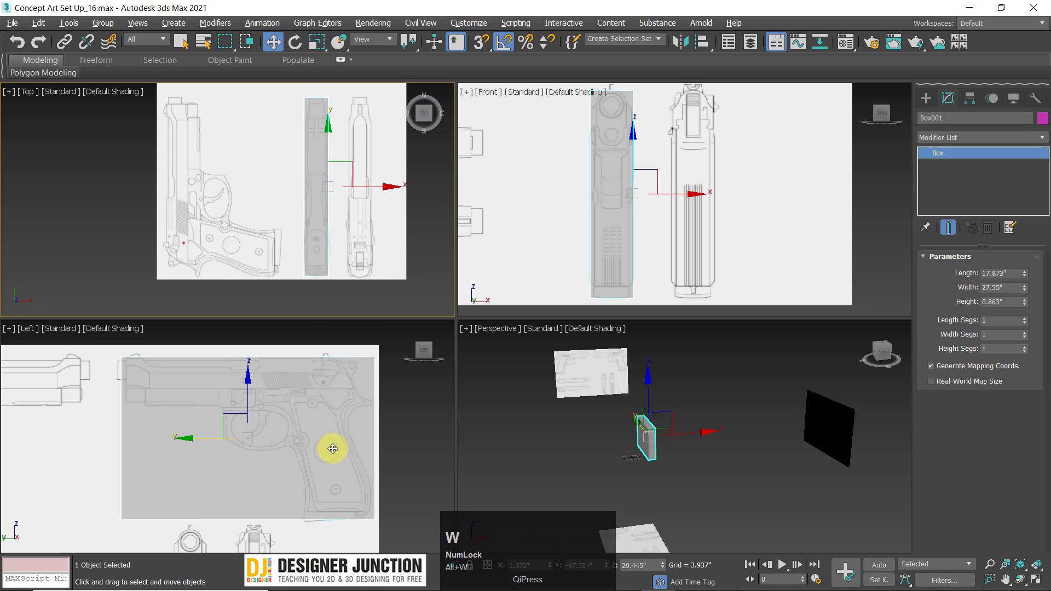
key(alt+w)
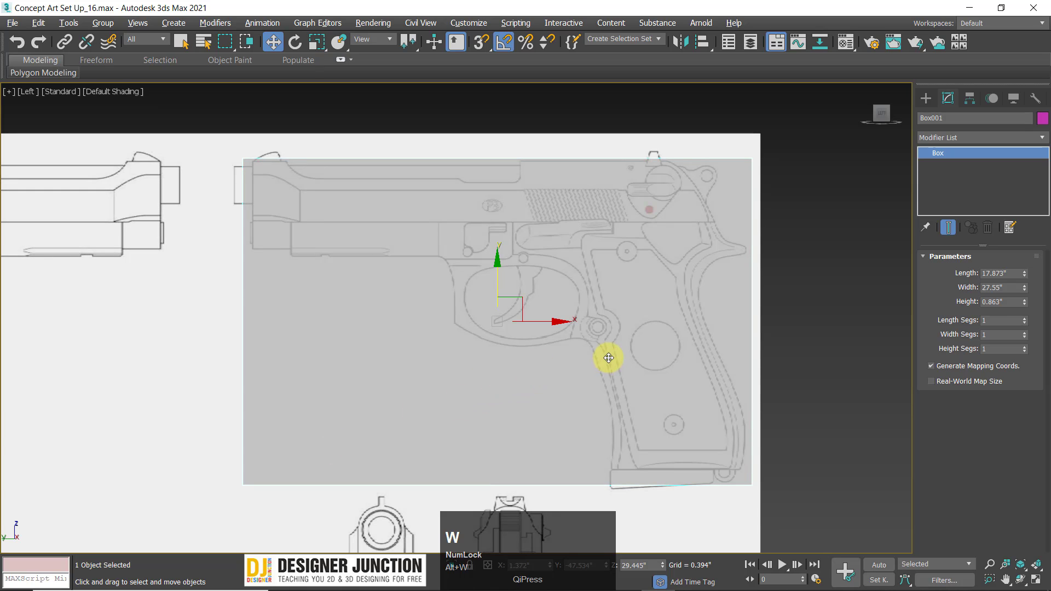
drag(553, 323, 550, 325)
drag(550, 325, 547, 326)
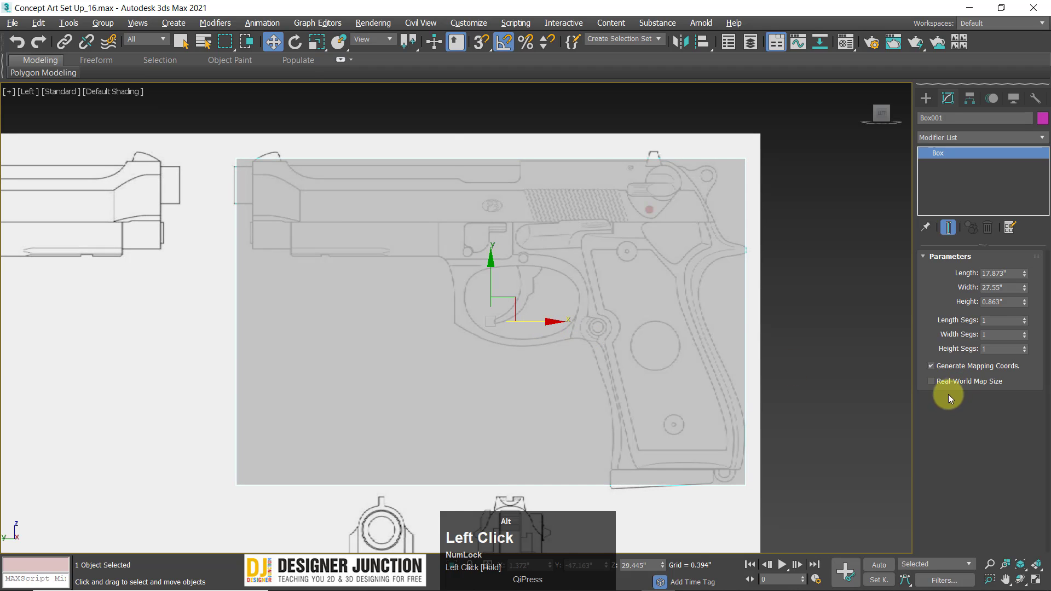
key(alt+w)
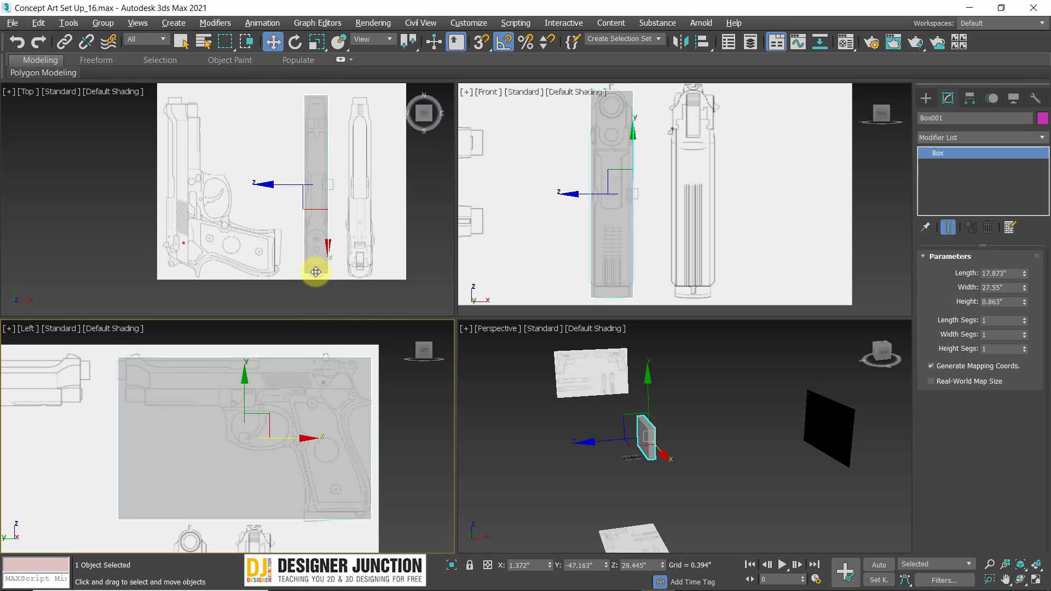
- Move the Top viewport's blueprint plane along Y to about -31.121" so its pistol drawing matches the box
click(364, 252)
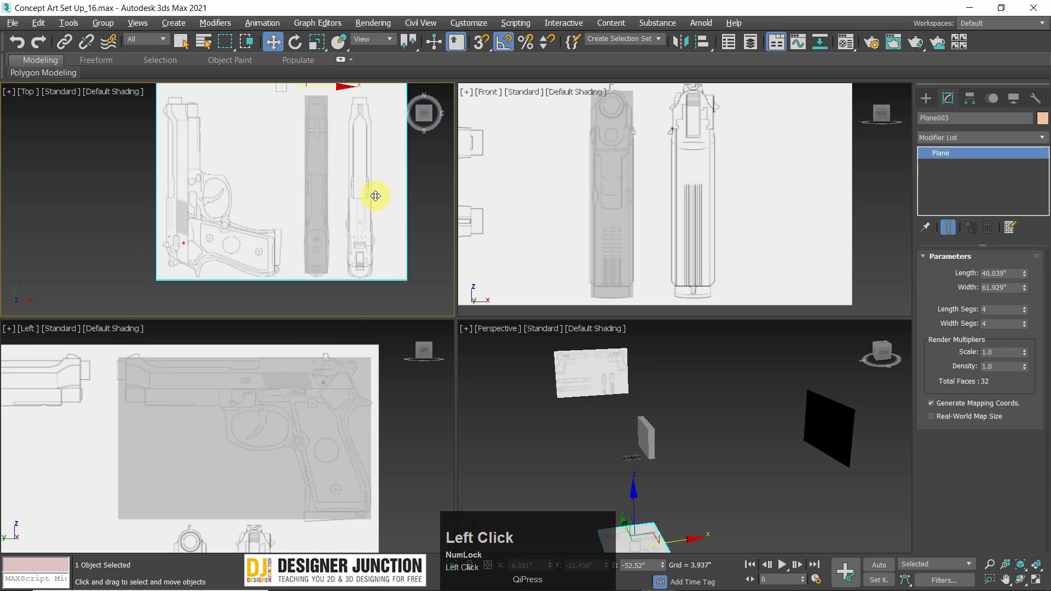
key(alt+w)
middle_drag(465, 242, 403, 354)
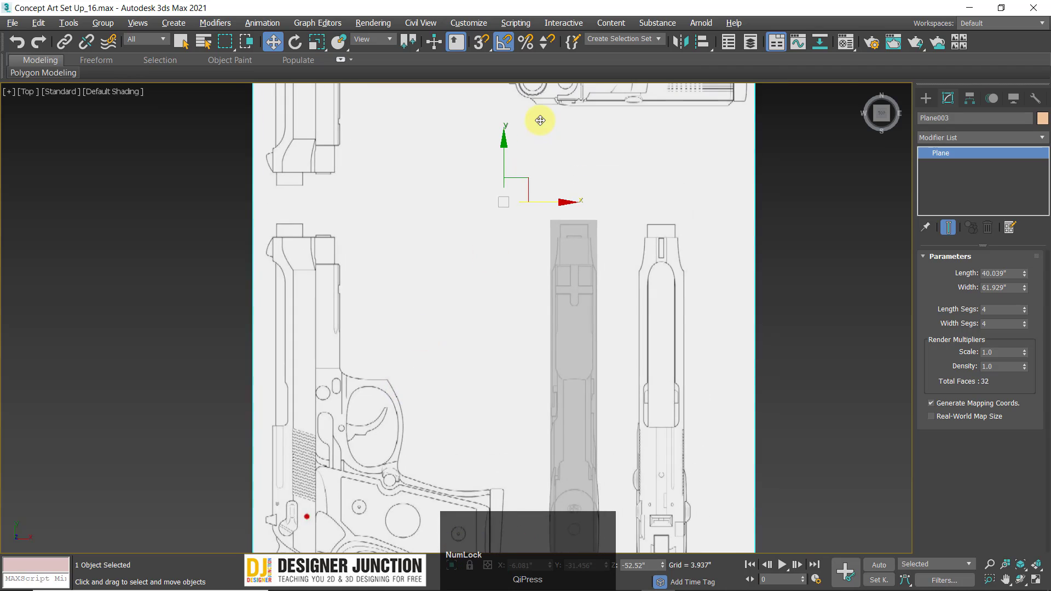
scroll(540, 121, up, 1)
drag(491, 184, 500, 176)
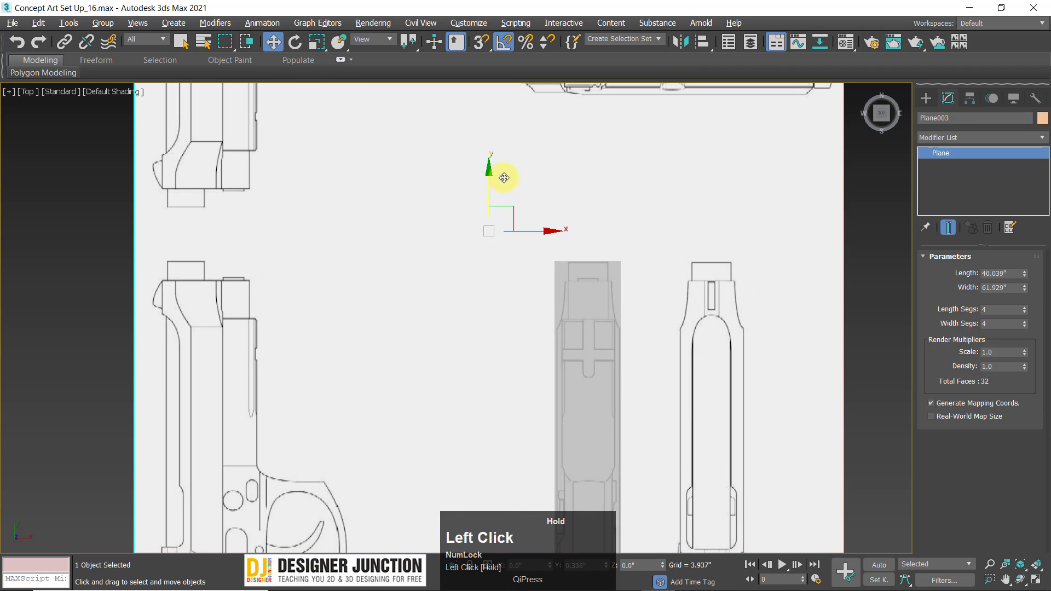
scroll(521, 230, down, 1)
scroll(522, 230, down, 2)
click(843, 327)
middle_drag(520, 270, 441, 173)
middle_drag(648, 353, 616, 300)
key(alt+w)
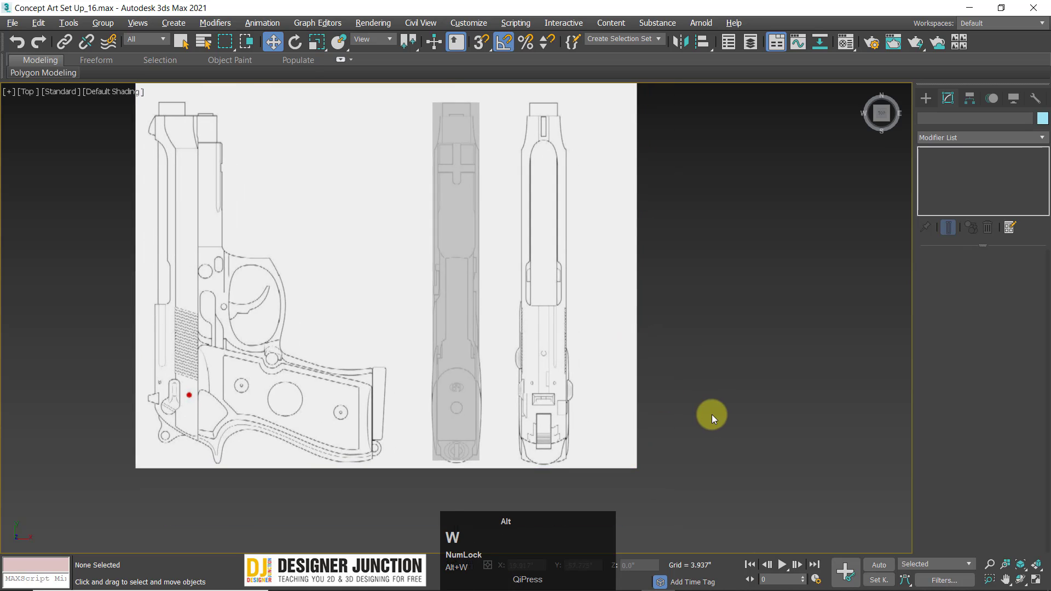
- Fine-tune the Top viewport's blueprint plane along Y against the ends of the box, and restore the four-viewport layout
middle_drag(369, 166, 387, 212)
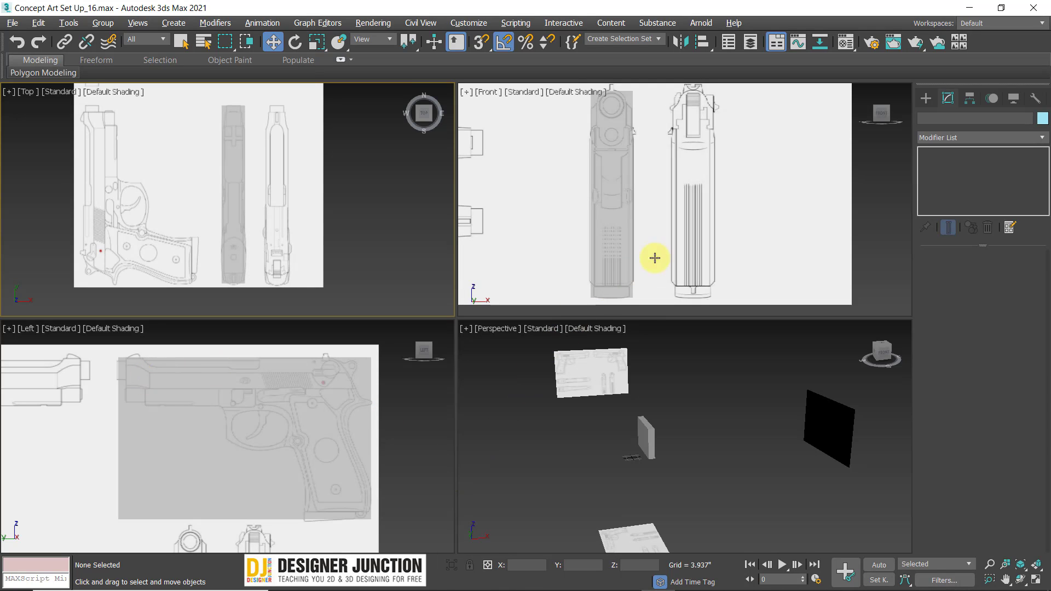
click(244, 188)
key(alt+w)
middle_click(471, 197)
middle_drag(471, 197, 469, 206)
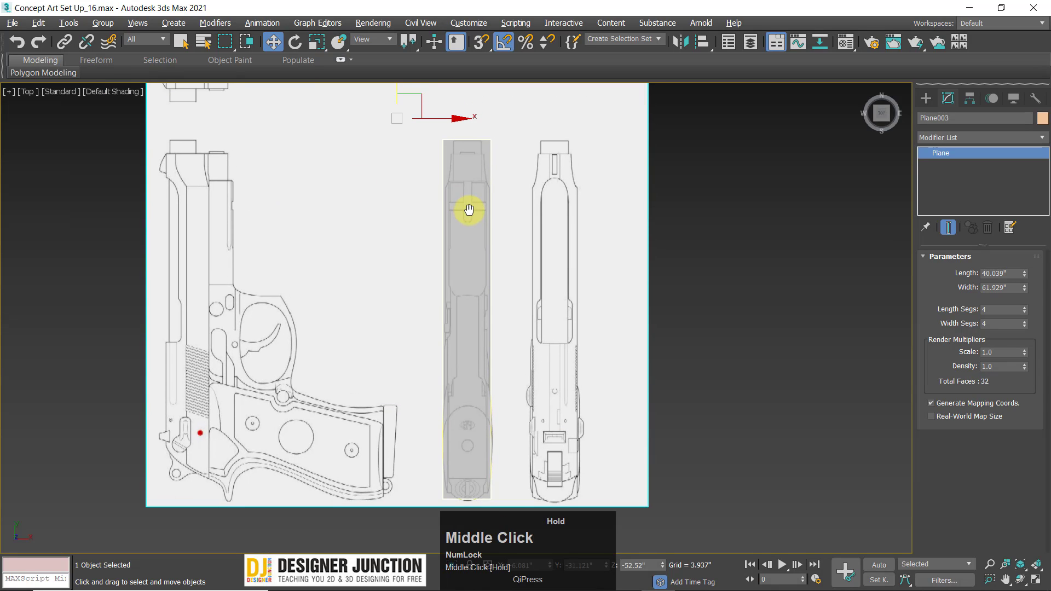
scroll(387, 105, up, 2)
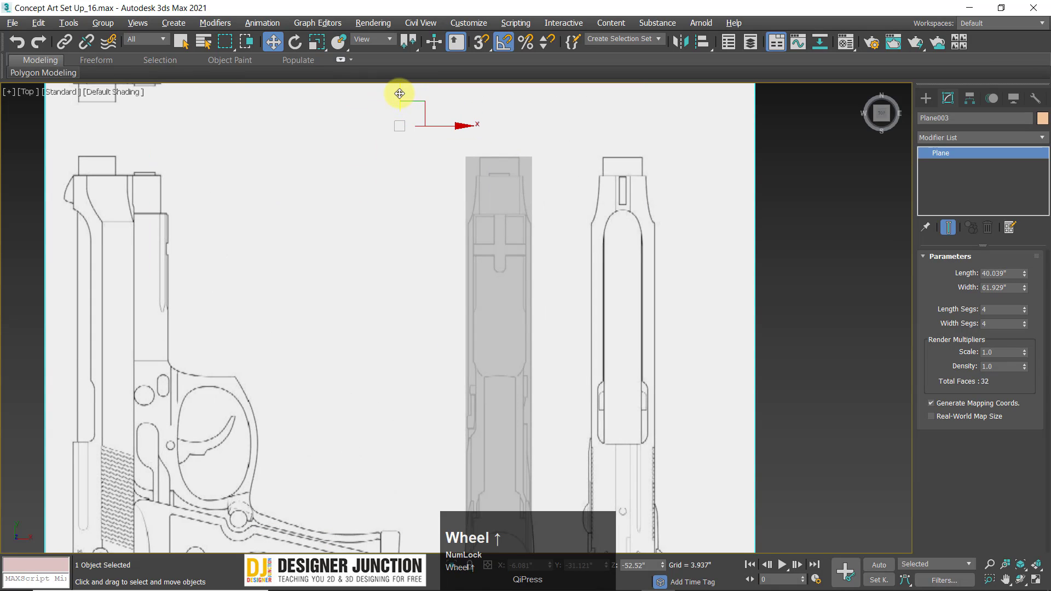
drag(399, 93, 408, 93)
middle_drag(770, 431, 731, 325)
click(779, 331)
scroll(725, 426, down, 2)
middle_drag(724, 426, 706, 396)
key(alt+w)
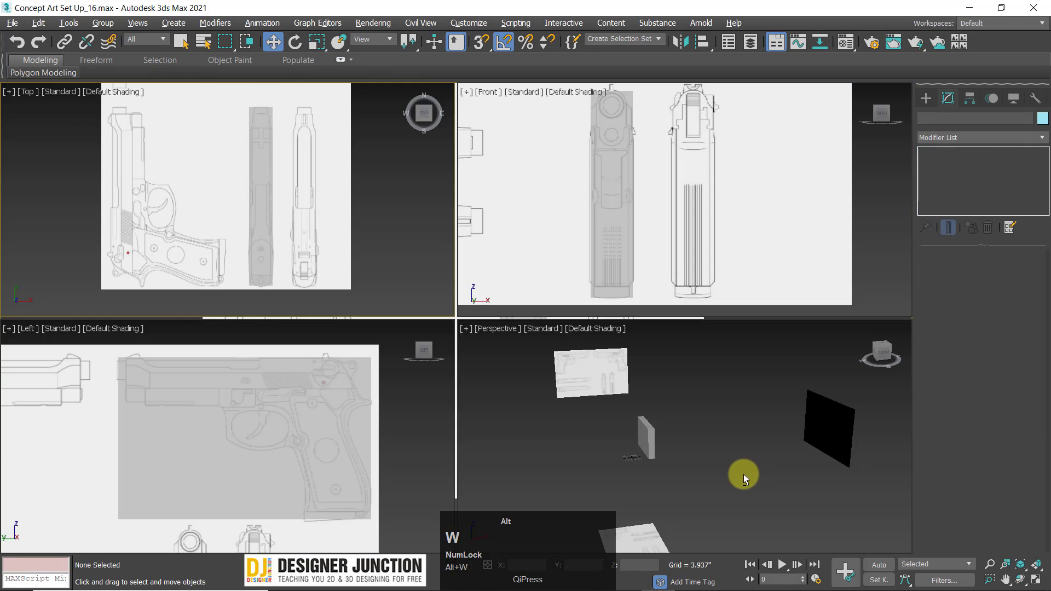
- Maximize the Perspective viewport and select all three pistol blueprint planes together
click(648, 453)
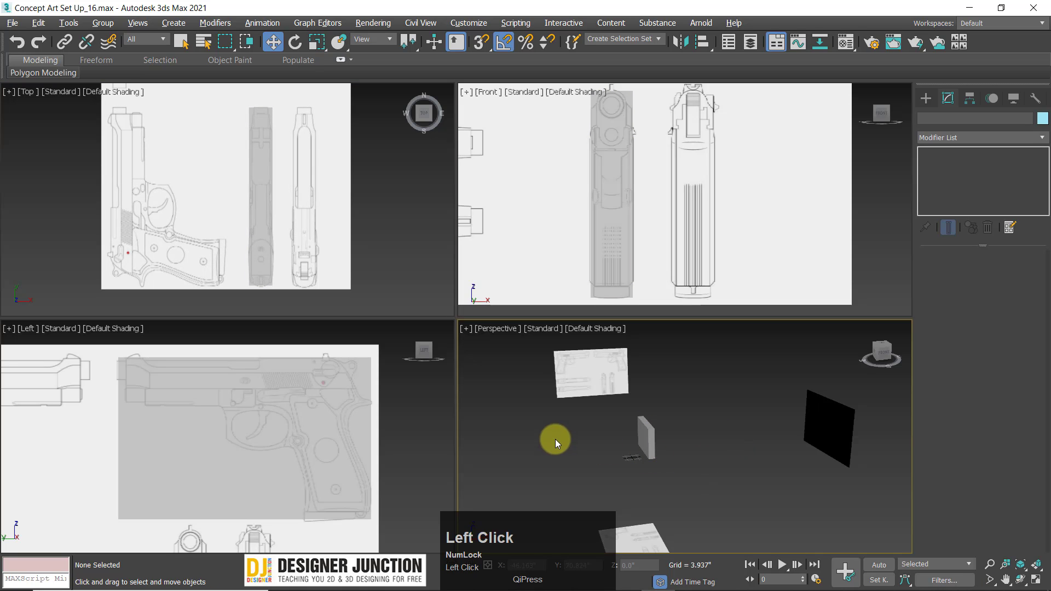
key(alt+w)
key(alt+w)
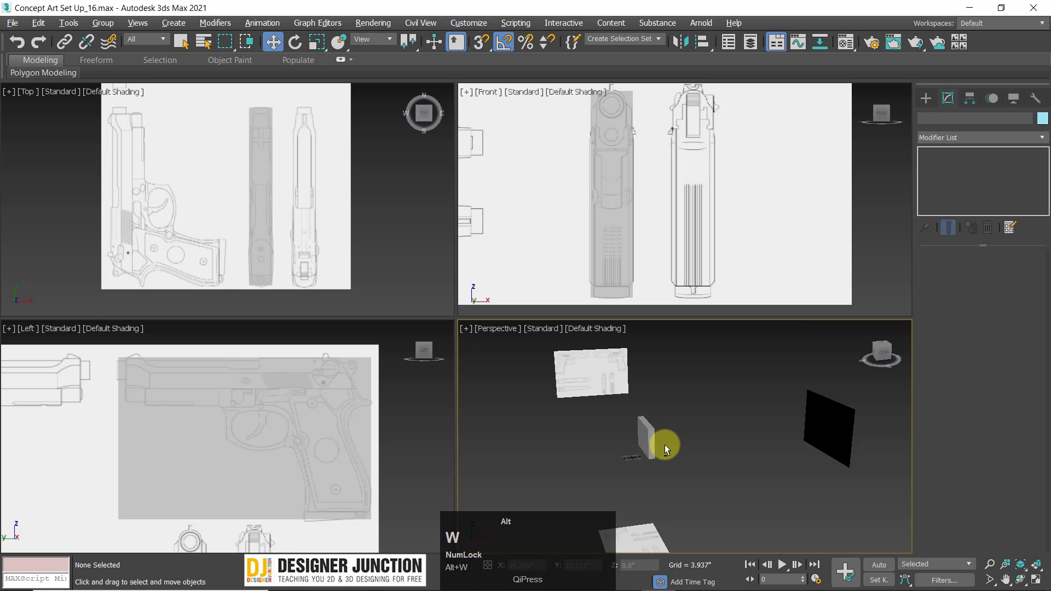
key(alt+w)
scroll(402, 397, down, 3)
alt+middle_drag(402, 397, 436, 386)
click(308, 310)
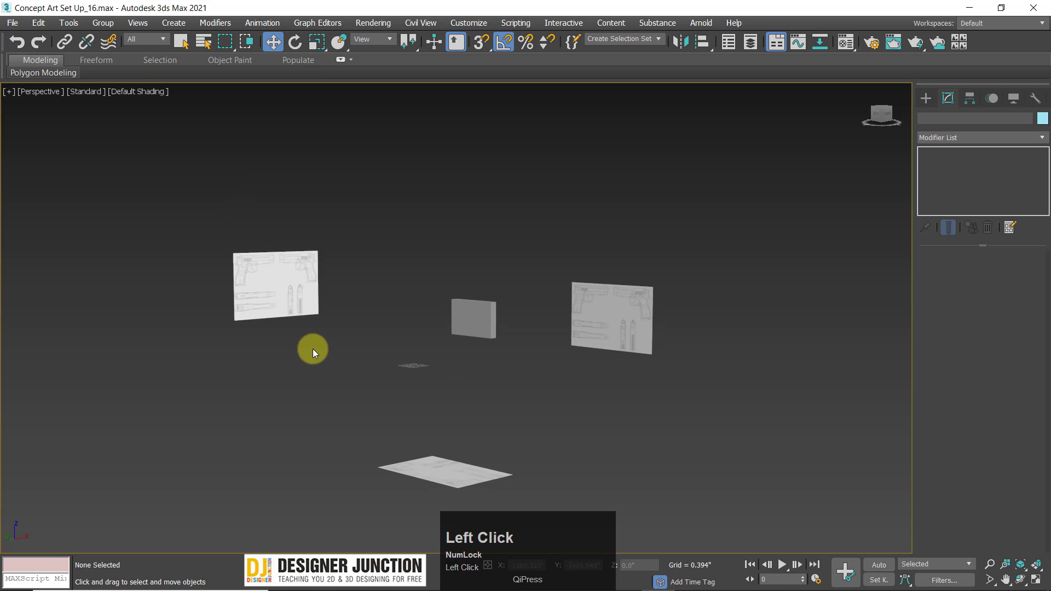
ctrl+click(643, 345)
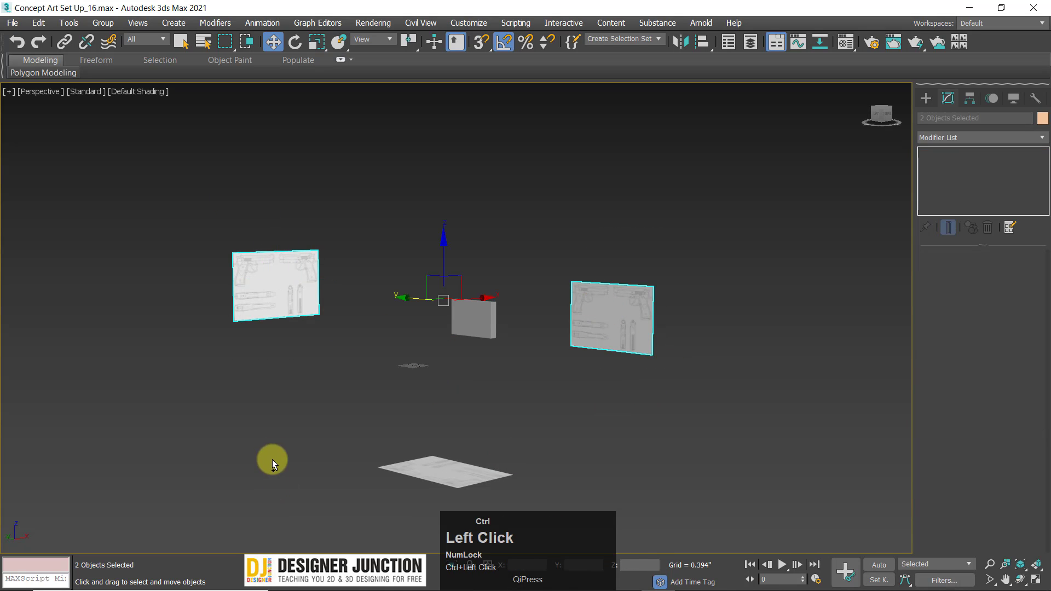
ctrl+click(433, 472)
- Try to turn off Show Frozen in Gray in the selected planes' object properties, closing the properties without applying
right_click(669, 289)
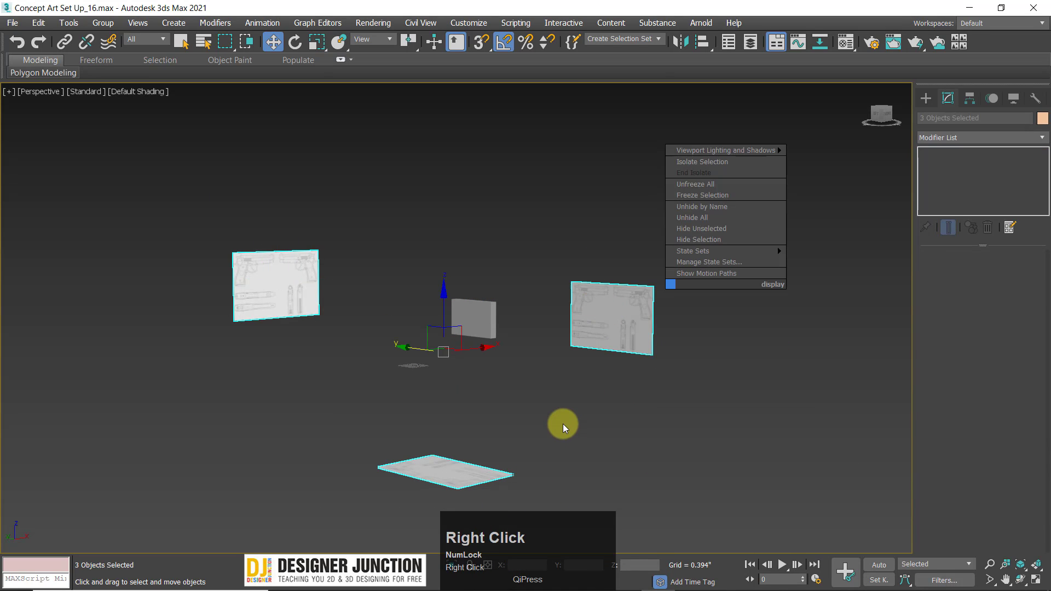
right_click(560, 291)
click(748, 366)
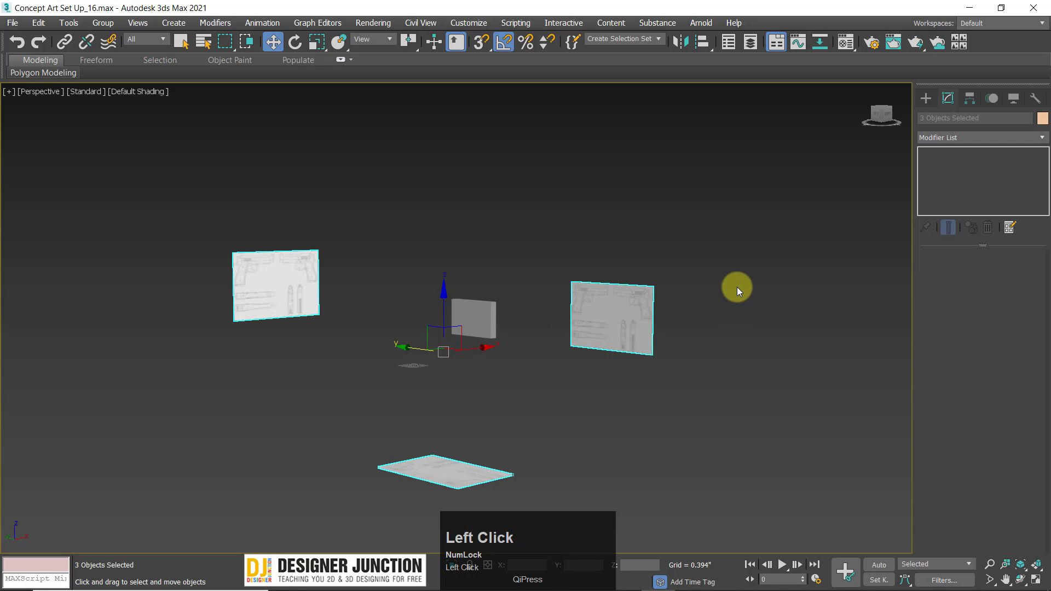
right_click(737, 286)
click(774, 388)
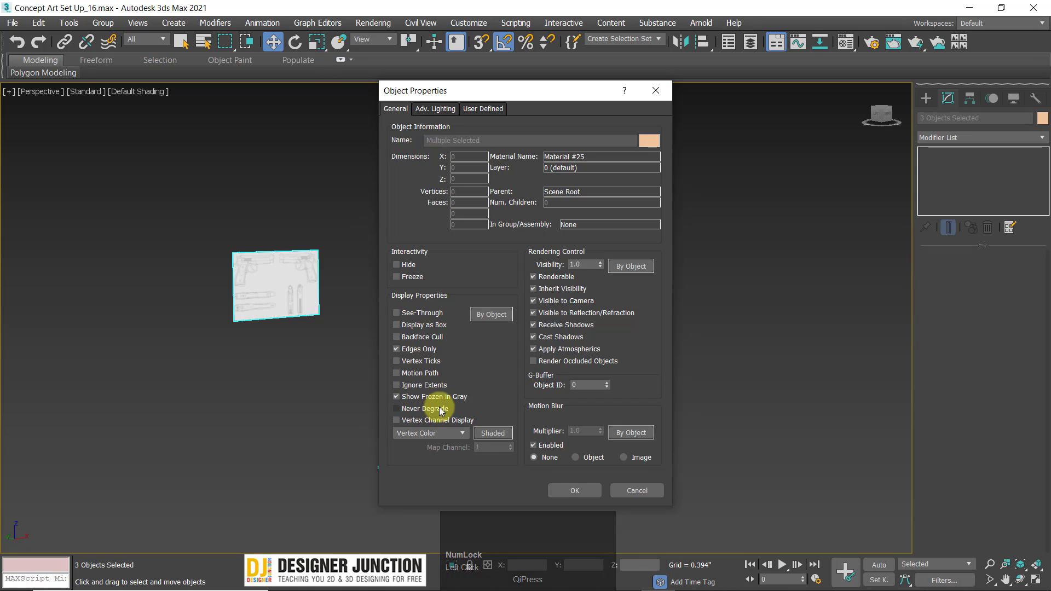
click(395, 397)
click(656, 92)
- Freeze the three selected blueprint planes and orbit around them to check their display
right_click(670, 218)
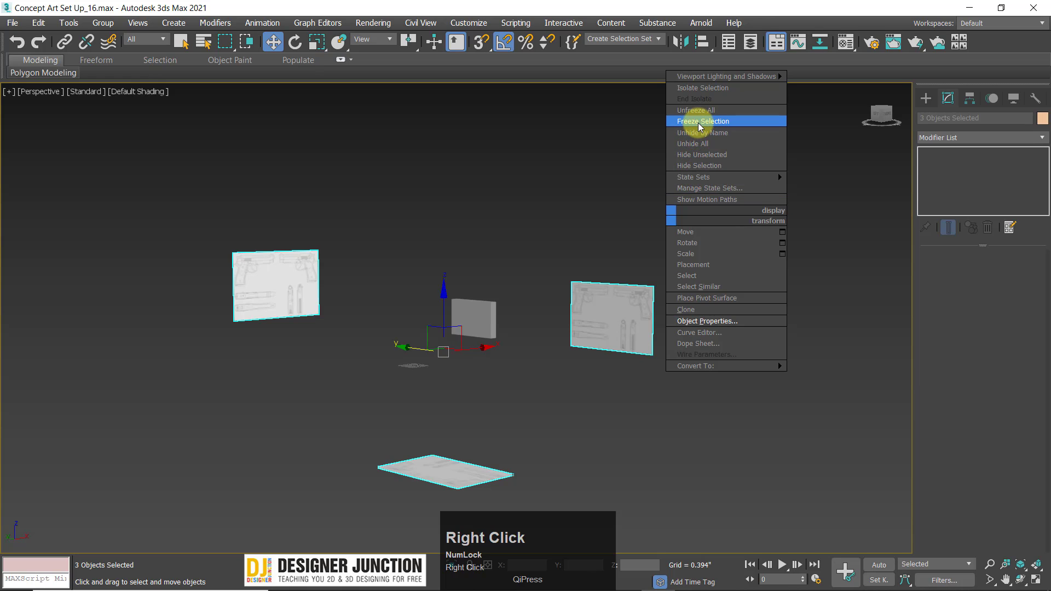
click(691, 121)
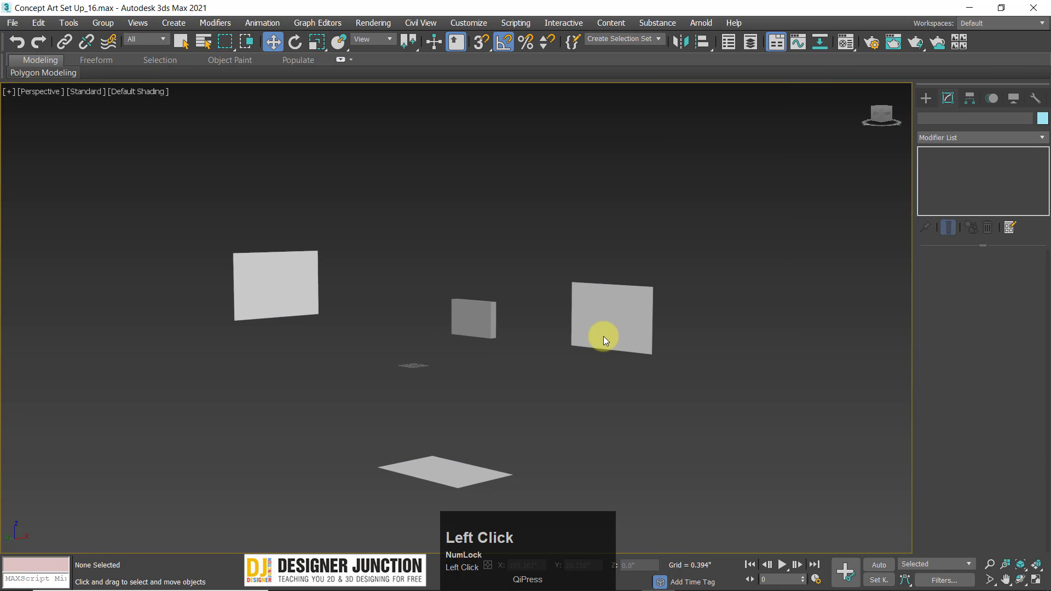
key(x)
mouse_move(505, 354)
middle_down()
mouse_move(511, 349)
mouse_move(509, 359)
middle_up()
text(xxxxxxxxxxxxxxxxx)
click(518, 252)
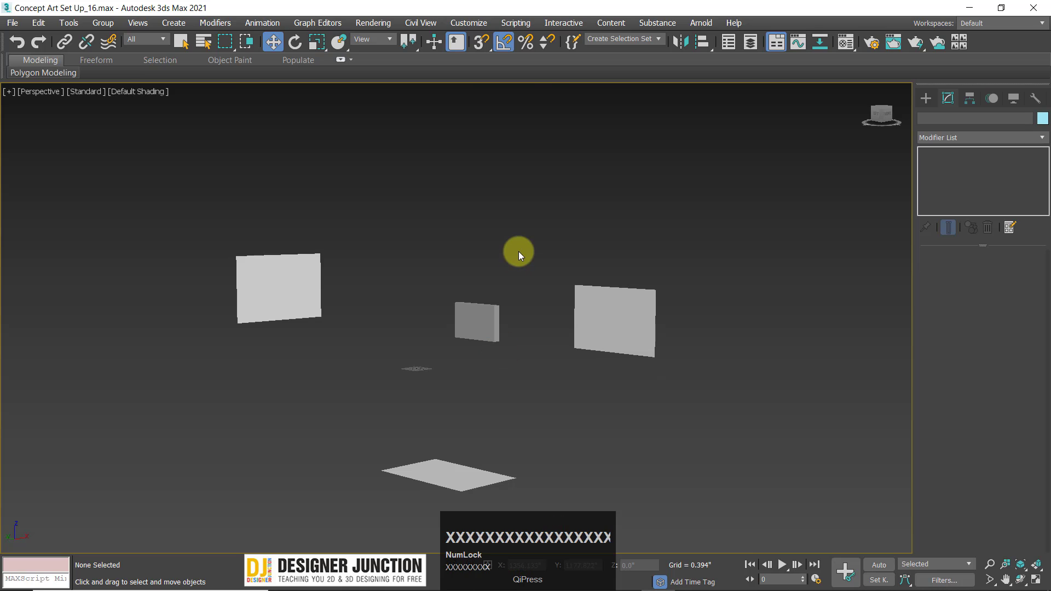
alt+middle_drag(547, 261, 533, 305)
- Unfreeze all objects in the scene
right_click(788, 259)
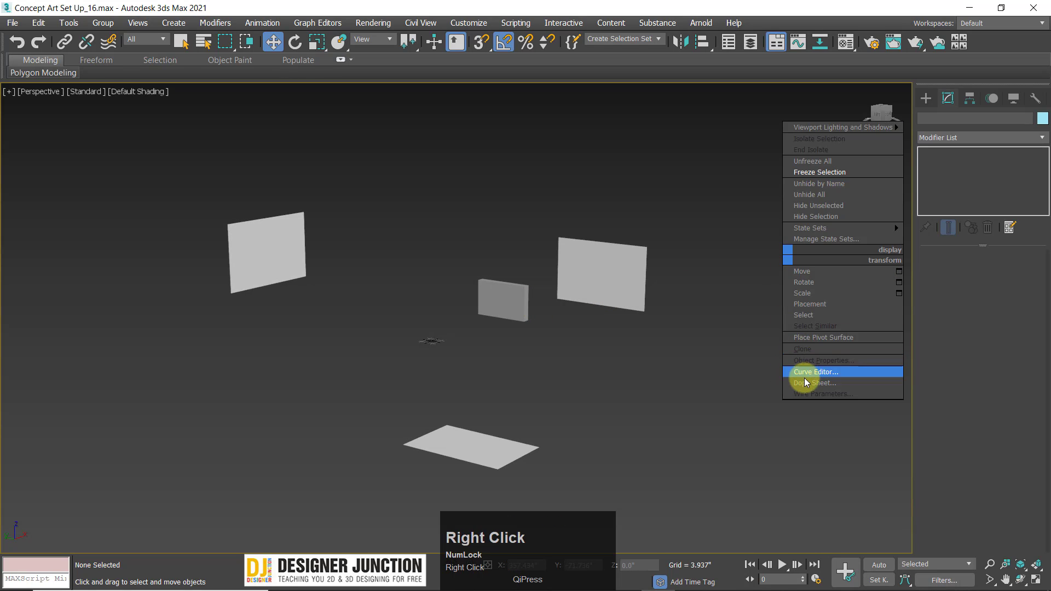
click(797, 363)
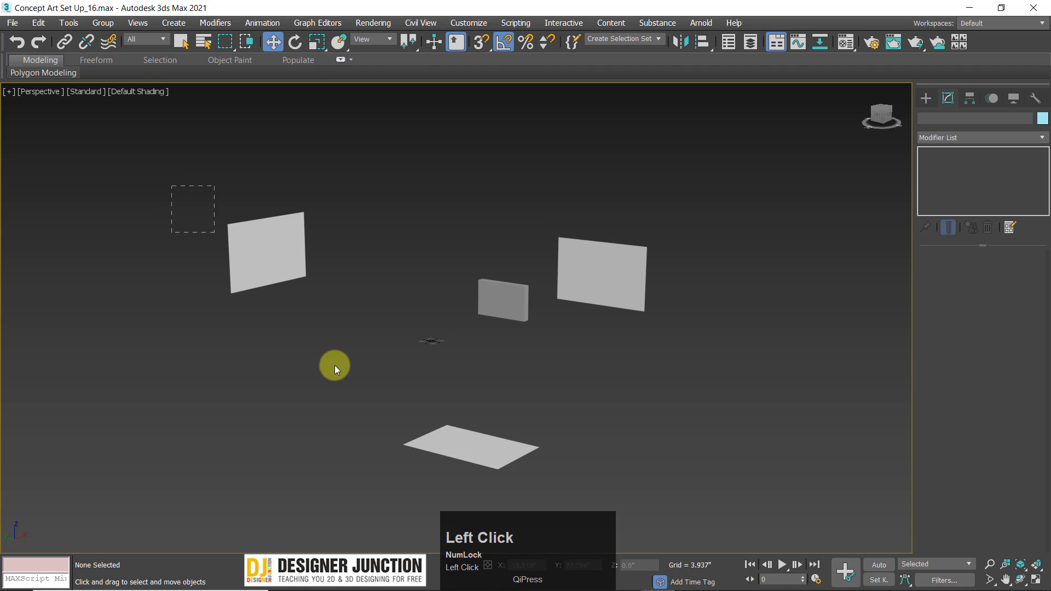
right_click(417, 316)
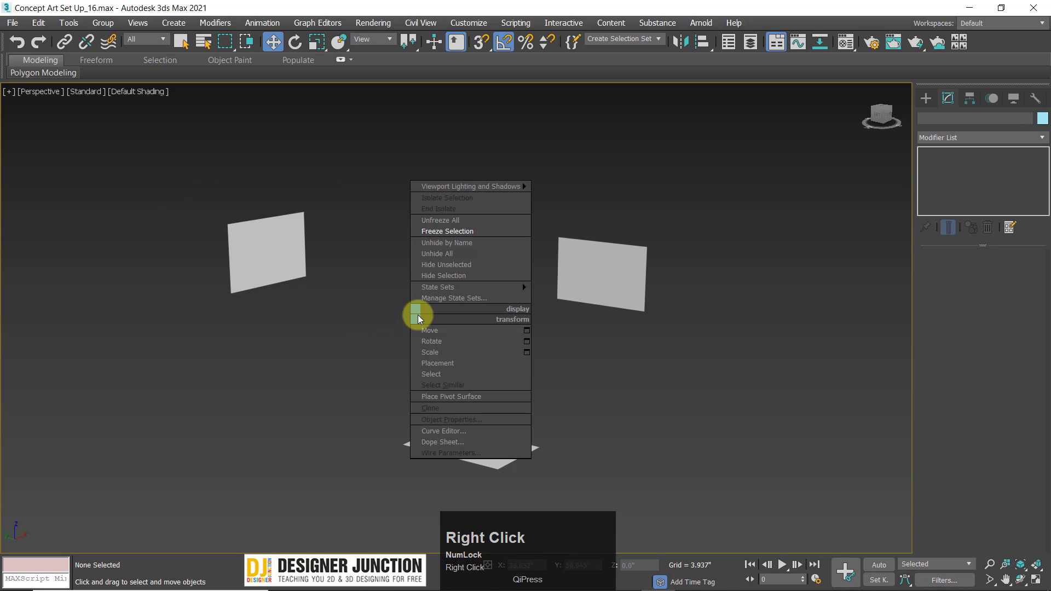
click(433, 220)
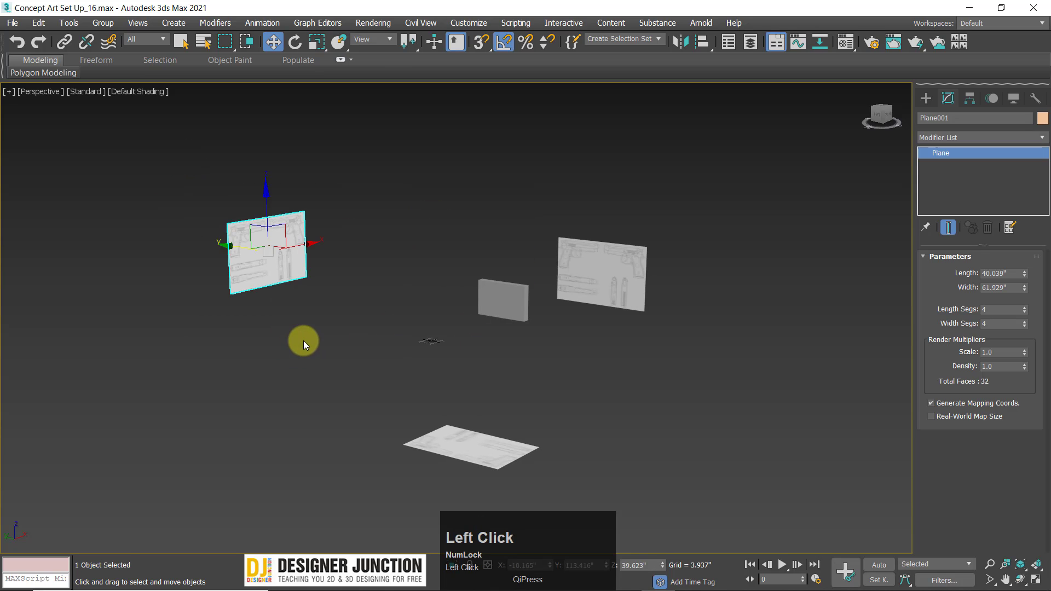
- Select the three blueprint planes, turn off Show Frozen in Gray in their object properties, and freeze them
ctrl+click(635, 263)
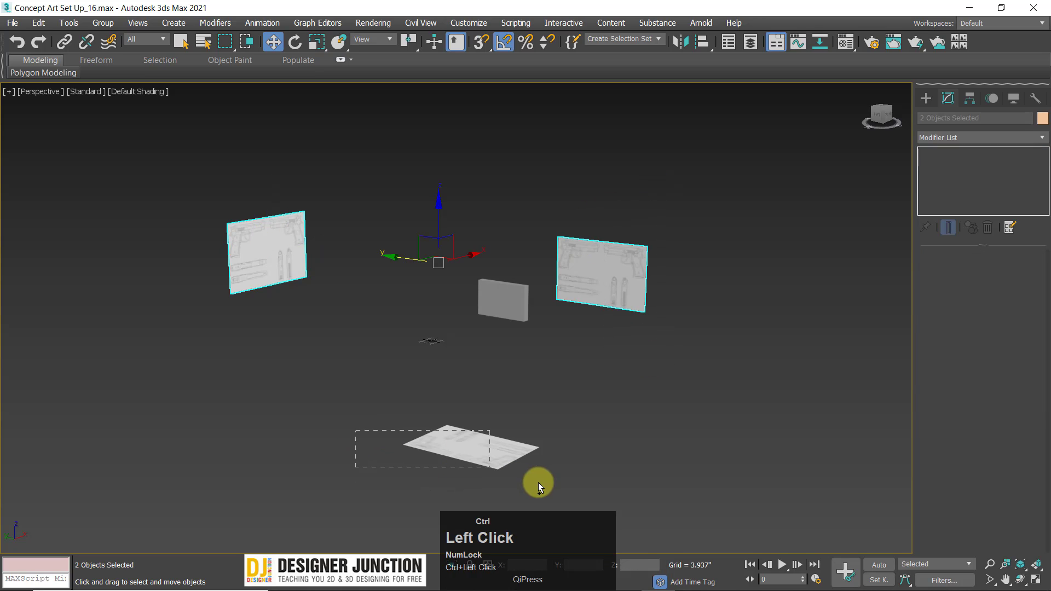
ctrl+drag(538, 482, 538, 481)
right_click(773, 296)
click(781, 397)
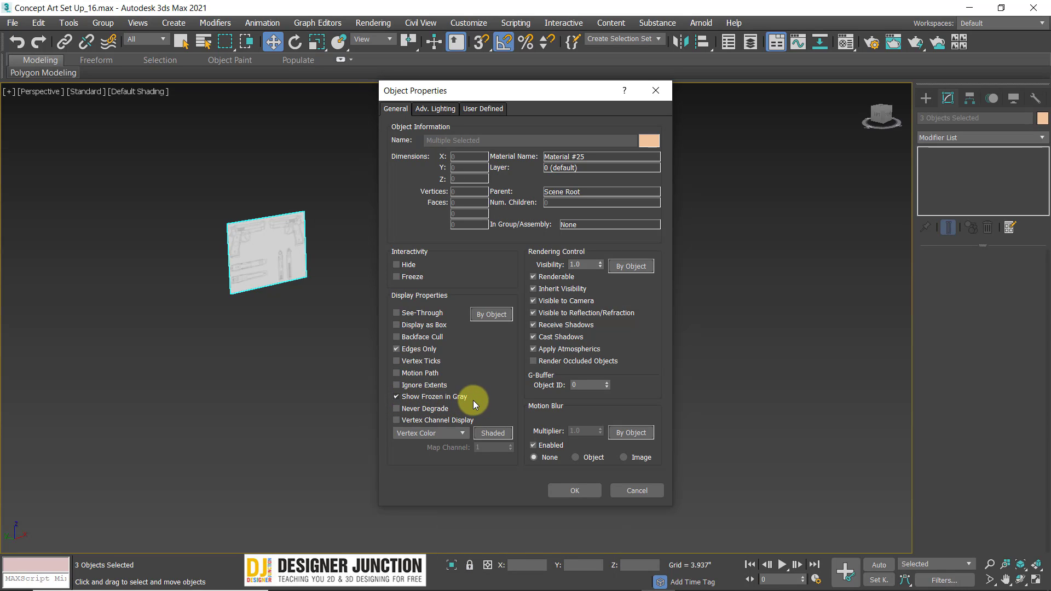
click(397, 397)
click(571, 492)
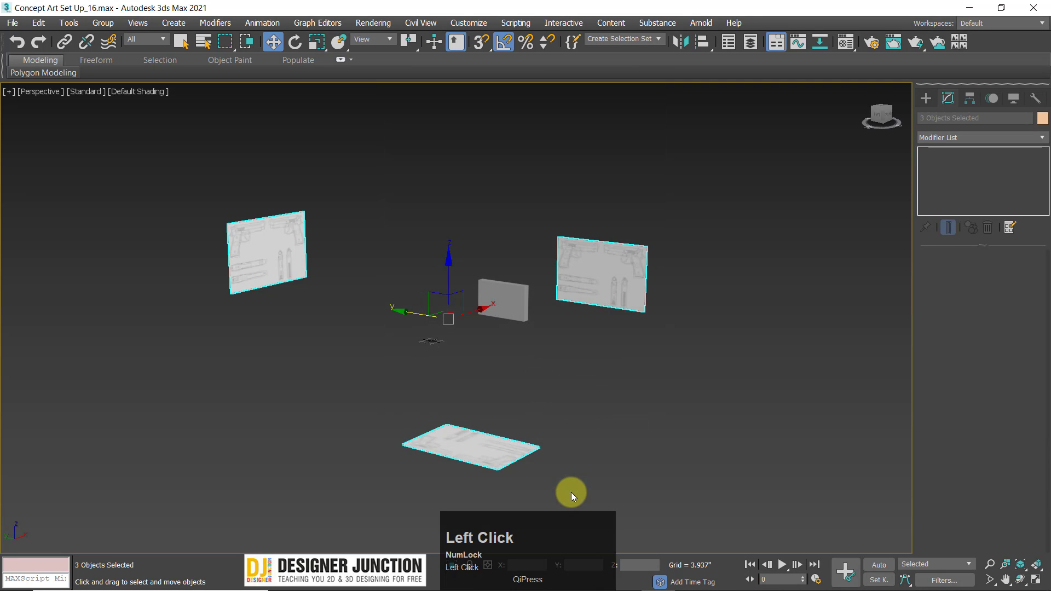
right_click(643, 284)
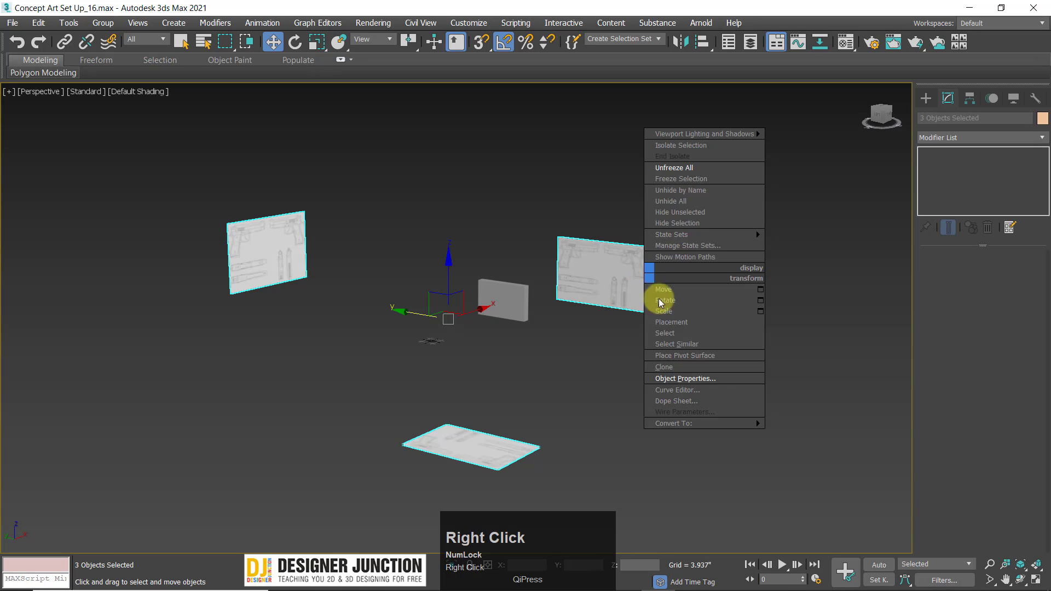
click(661, 179)
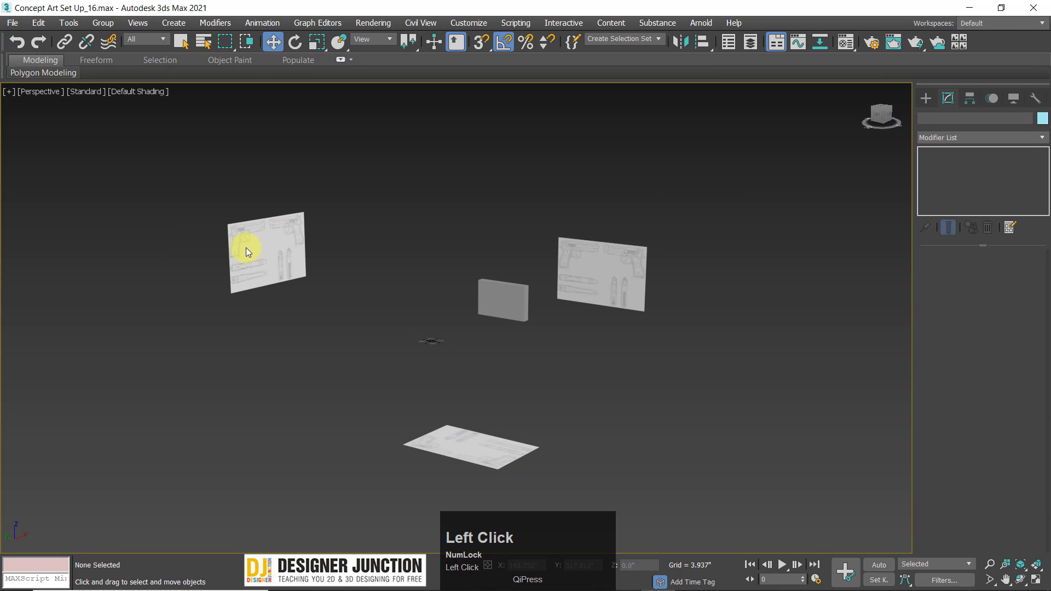
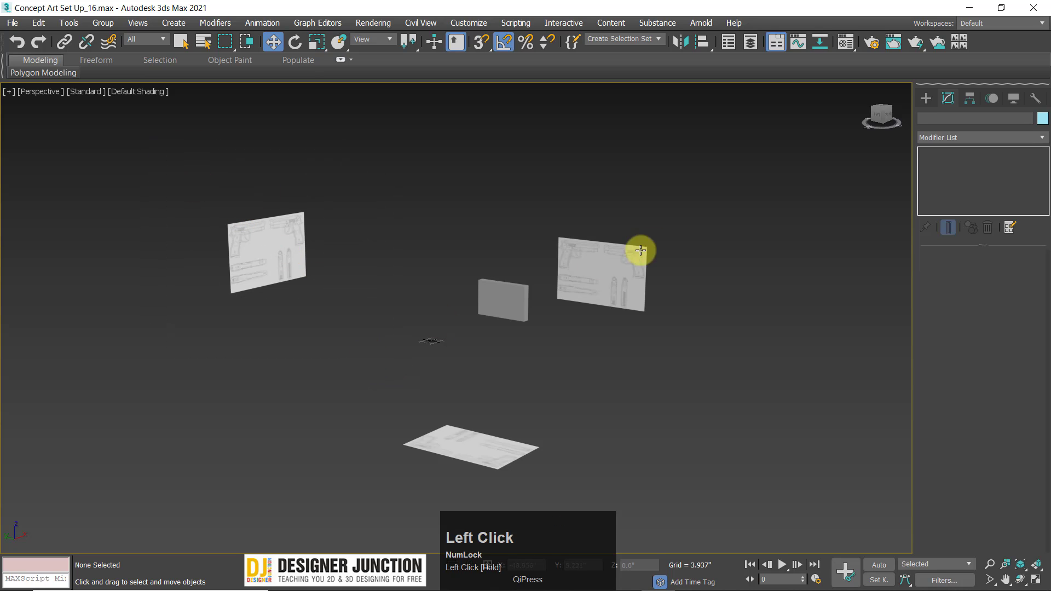
- Test the freeze by region-selecting across the planes and box in the Perspective viewport
drag(118, 157, 753, 567)
click(547, 392)
key(z)
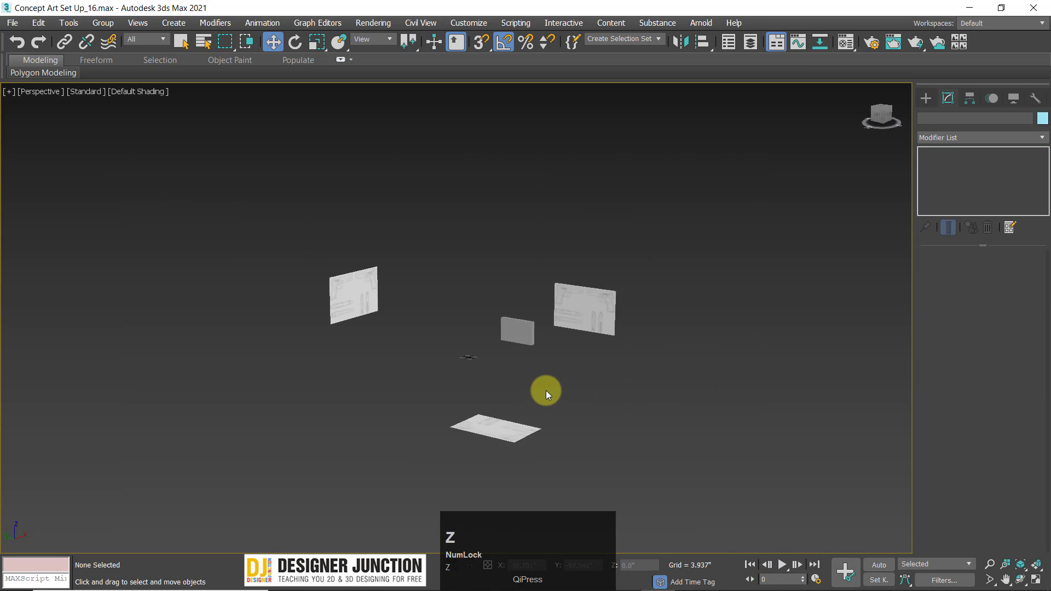
alt+middle_drag(546, 390, 475, 346)
scroll(475, 346, down, 3)
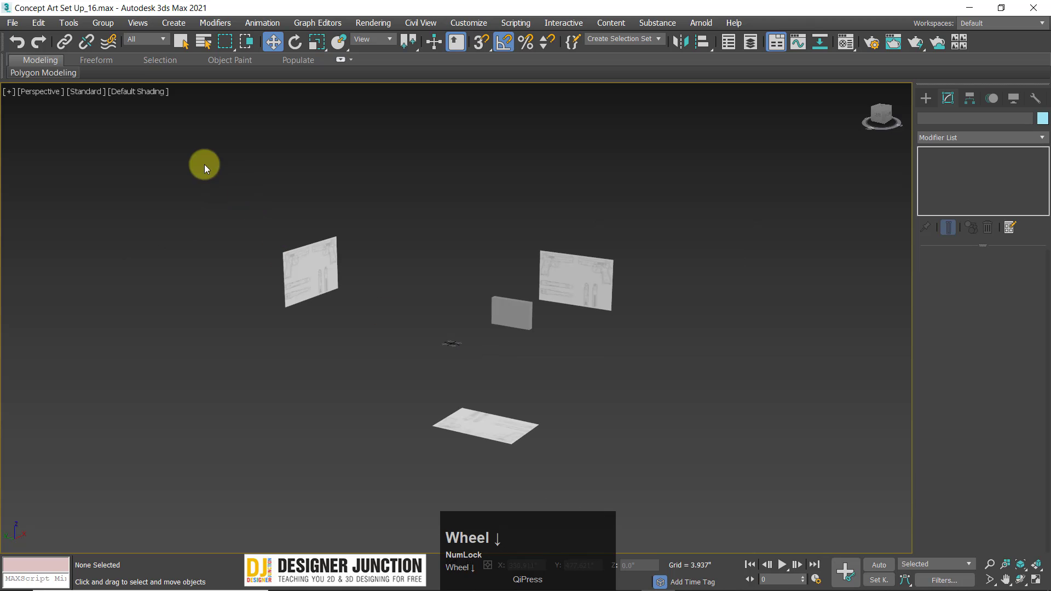
drag(714, 518, 714, 520)
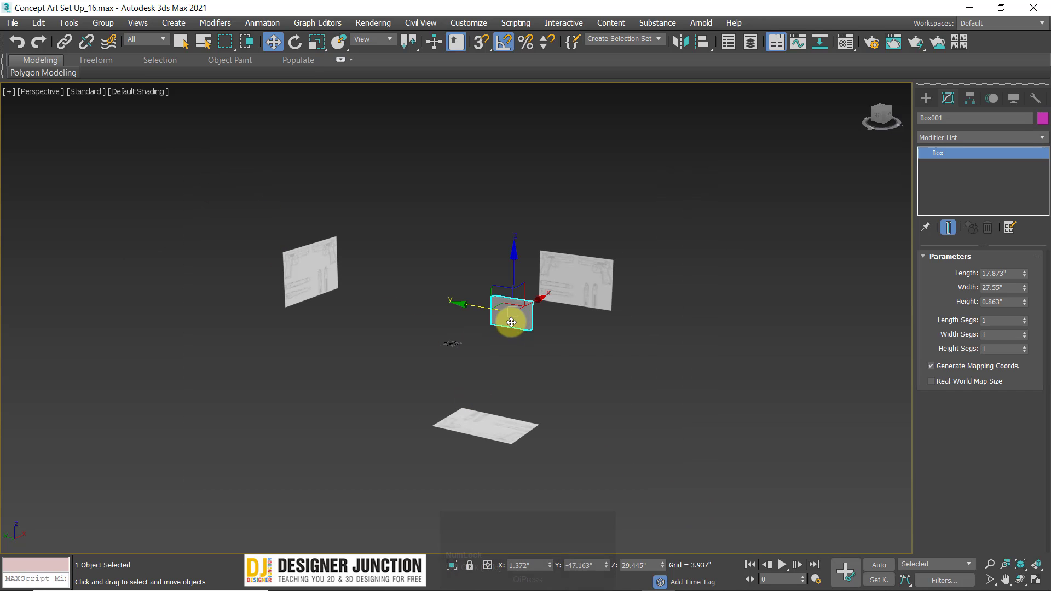
- Repeat the region selection around the planes and box in Perspective and clear the selection
click(248, 226)
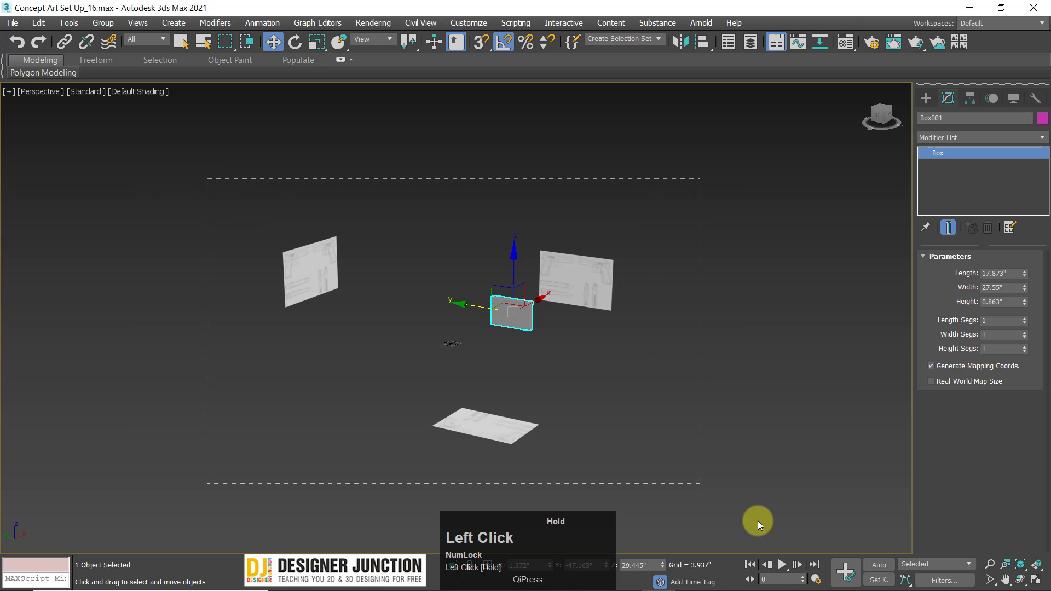
drag(295, 269, 638, 428)
drag(764, 519, 760, 517)
key(alt+w)
- Check the box against the blueprints in the Top and Left viewports, selecting the box over the pistol's side view
right_click(296, 216)
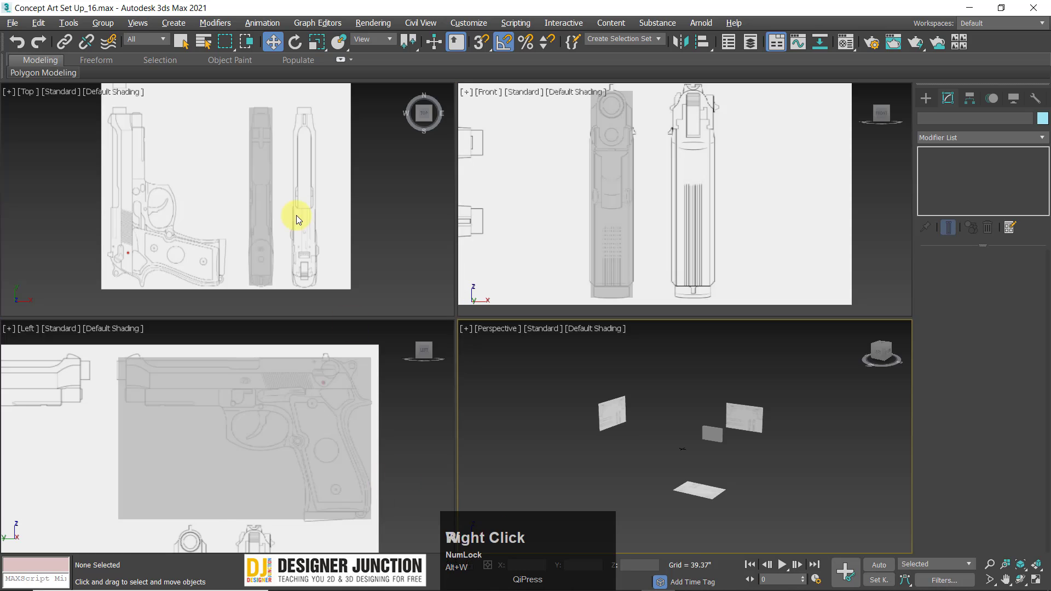
key(alt+w)
key(alt+w)
right_click(373, 486)
key(alt+w)
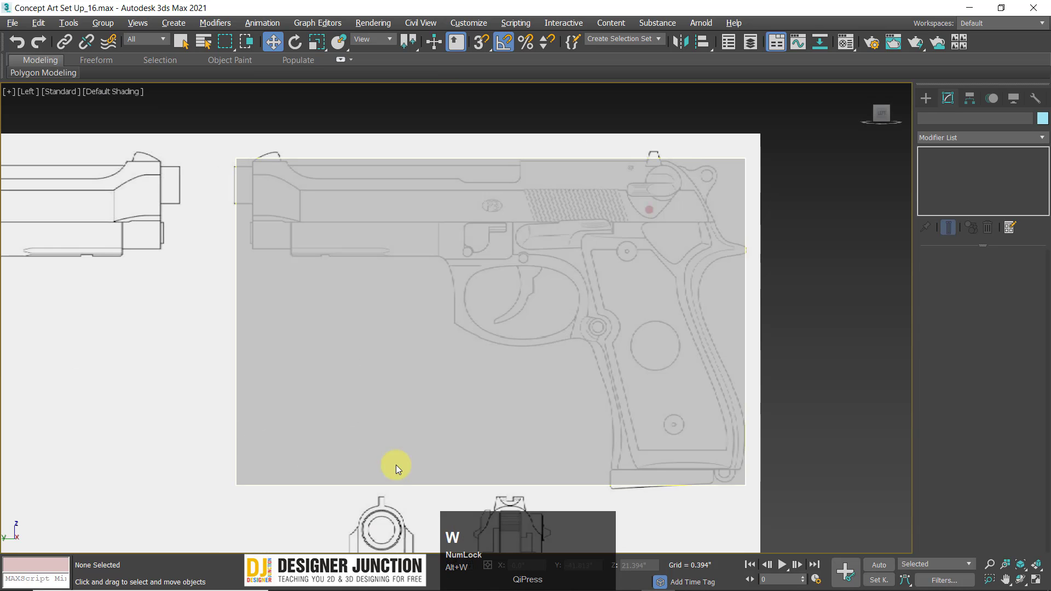
click(344, 327)
key(z)
scroll(371, 368, down, 4)
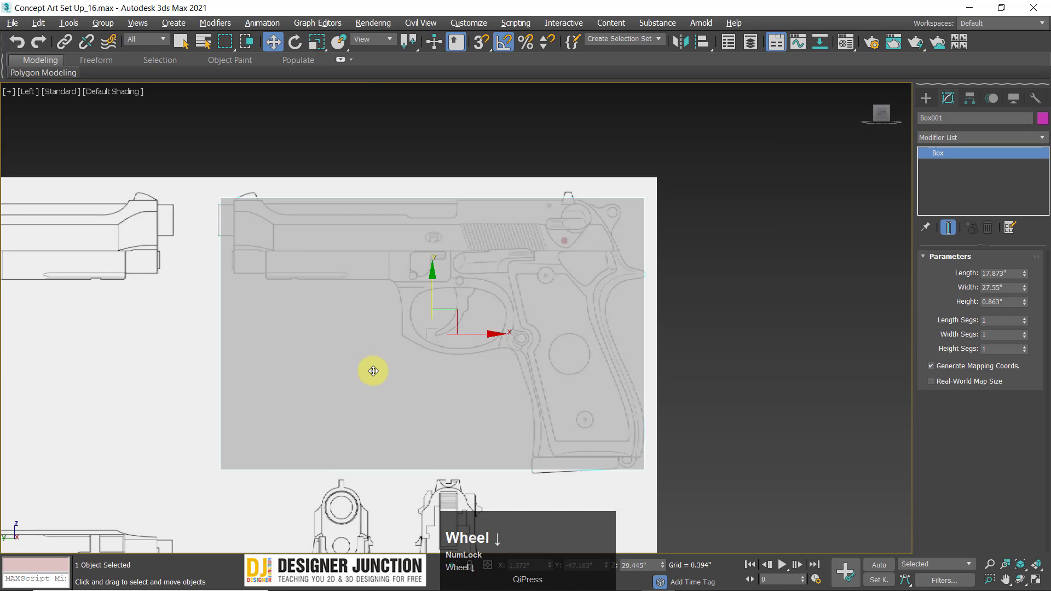
middle_drag(371, 369, 458, 298)
scroll(439, 239, up, 4)
middle_drag(438, 239, 440, 299)
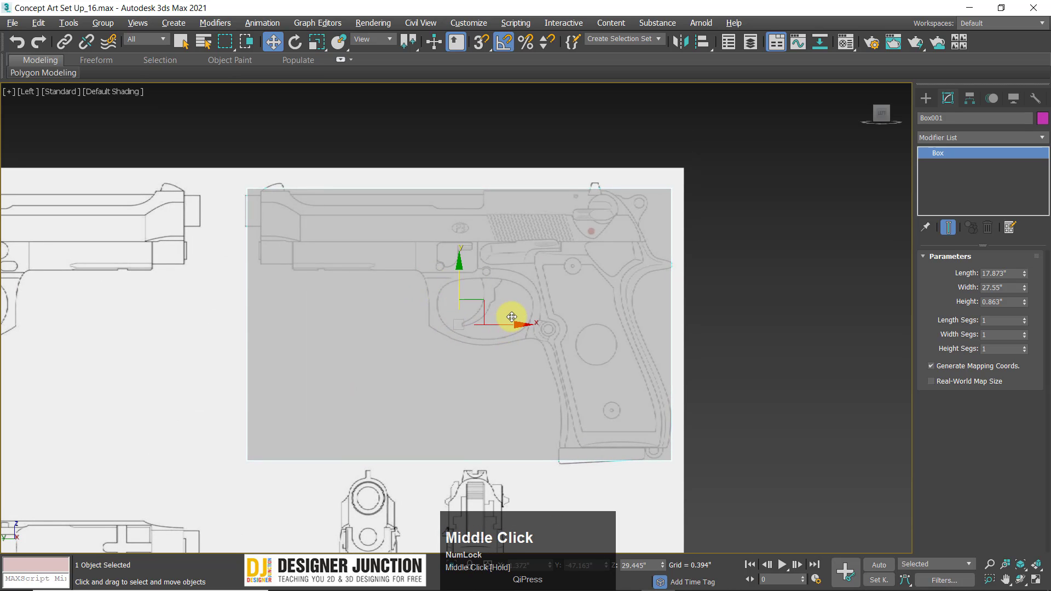
- Try scaling the box down vertically in the Left viewport and undo the scaling
key(r)
key(alt+w)
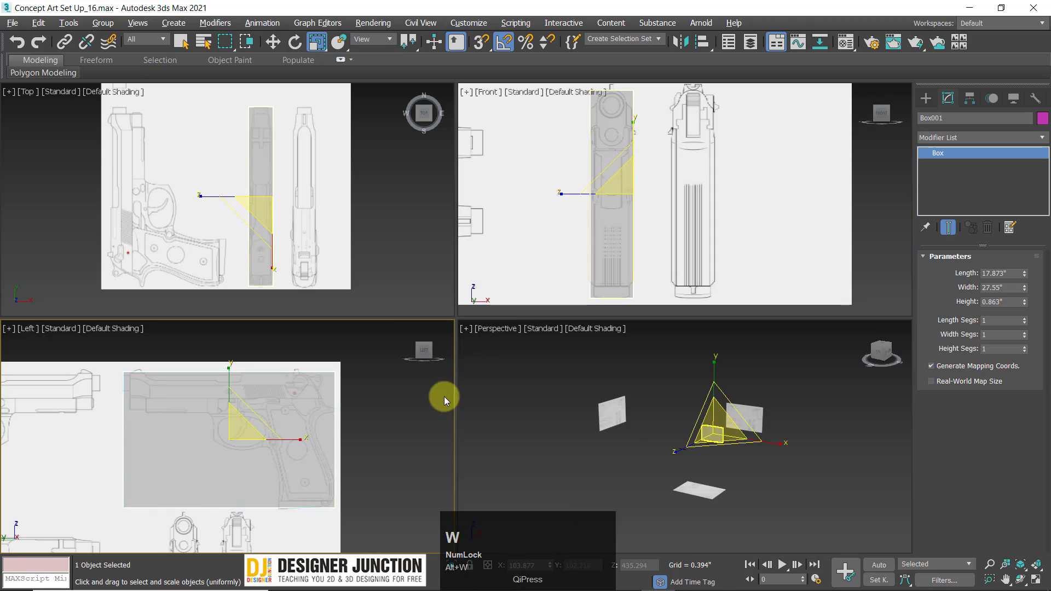
key(alt+w)
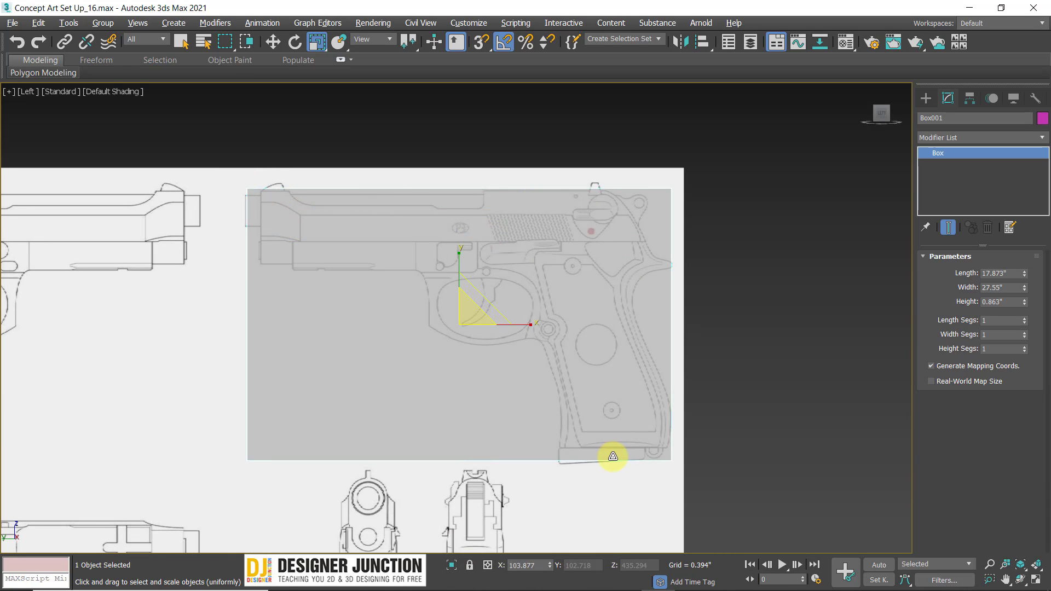
key(alt+w)
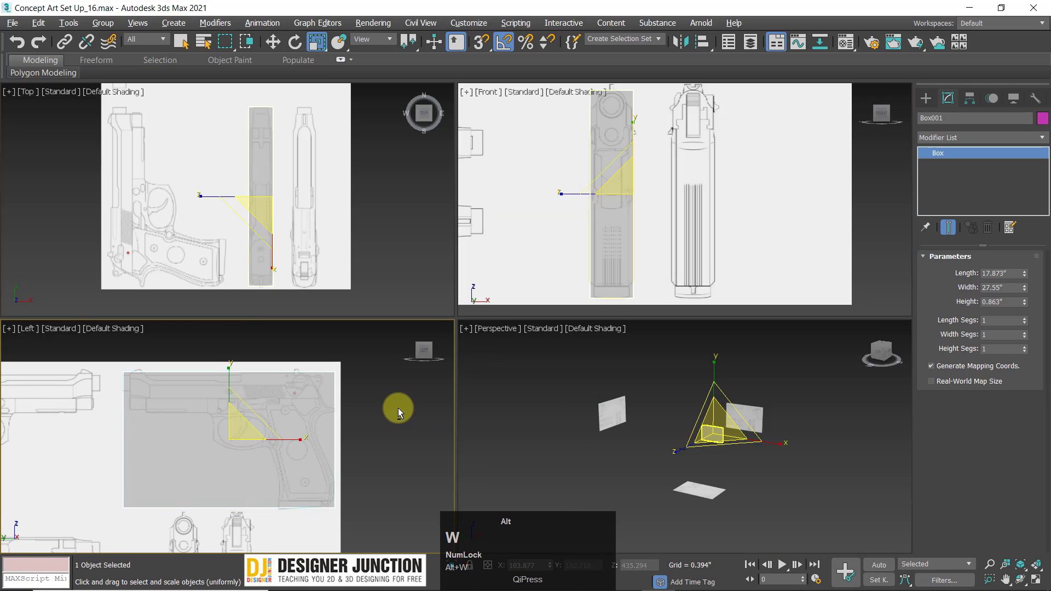
key(alt+w)
key(w)
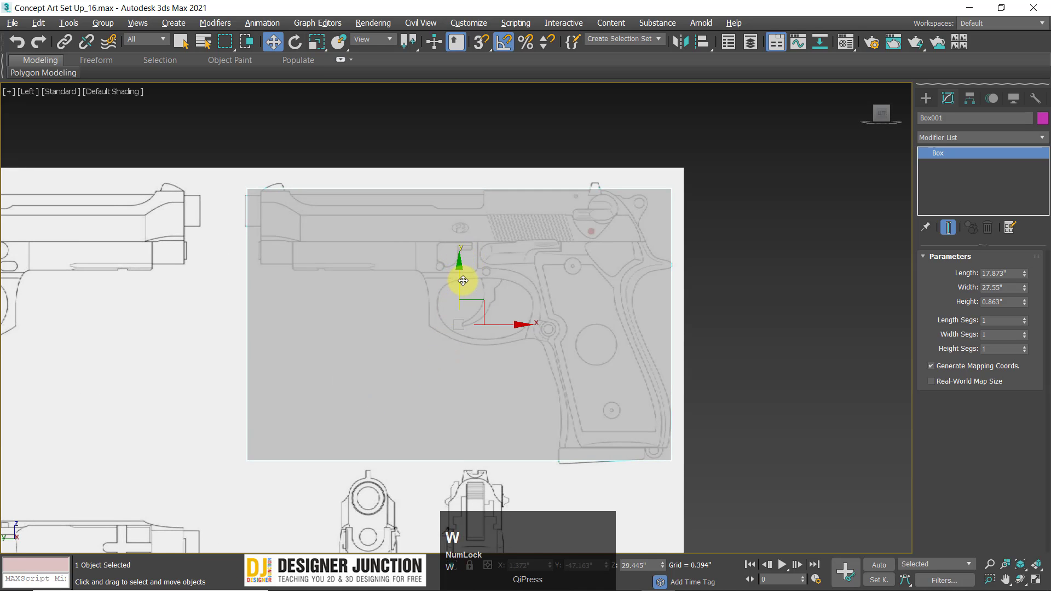
key(r)
drag(462, 254, 470, 347)
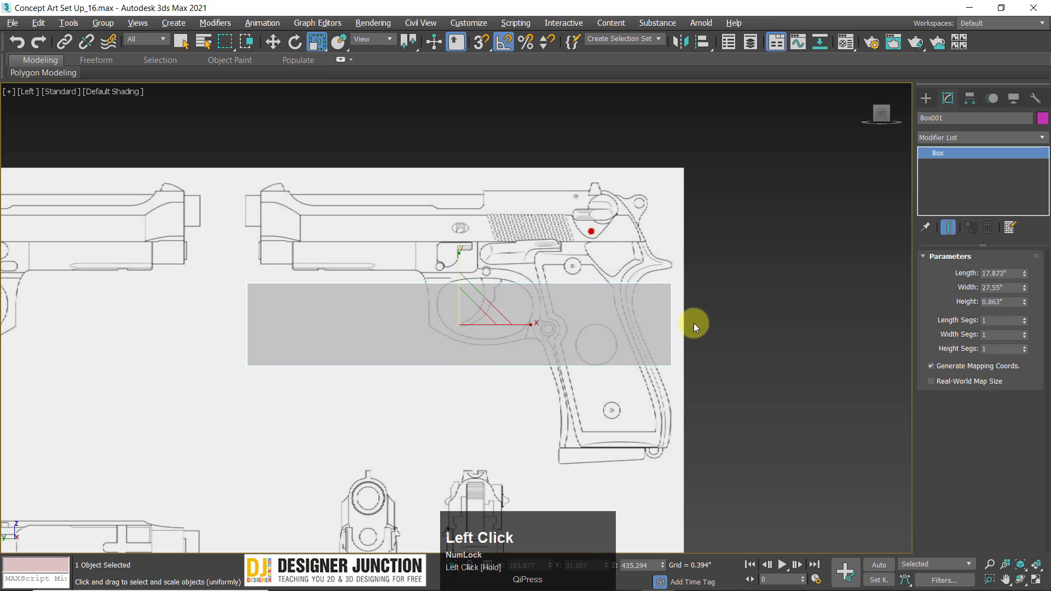
key(ctrl+z)
key(w)
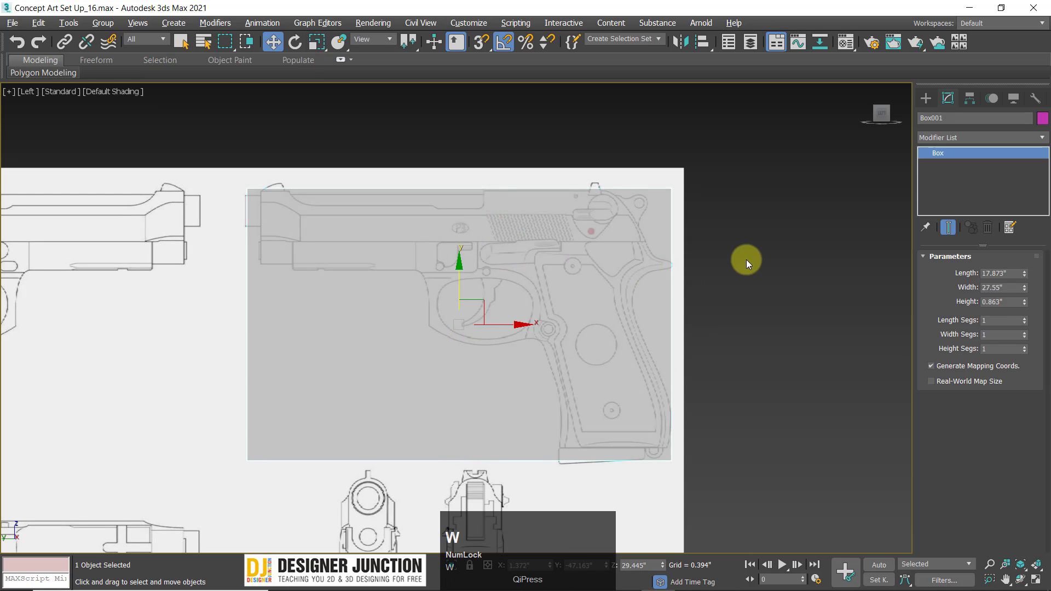
- Region-select across all objects in Perspective once more, clear the selection, and inspect the arrangement of planes and box
click(624, 301)
key(alt+w)
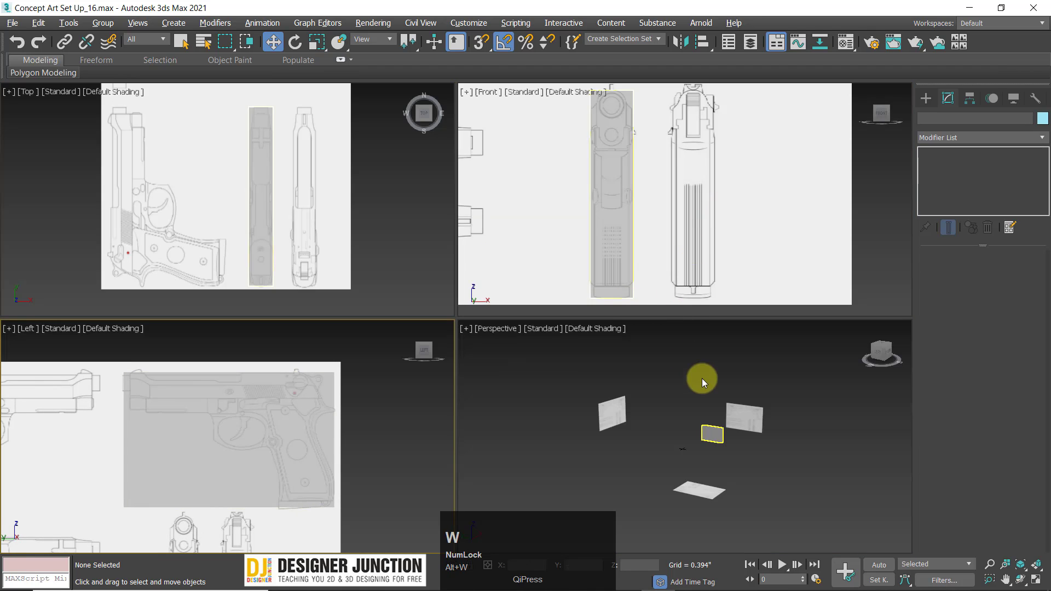
drag(568, 365, 805, 521)
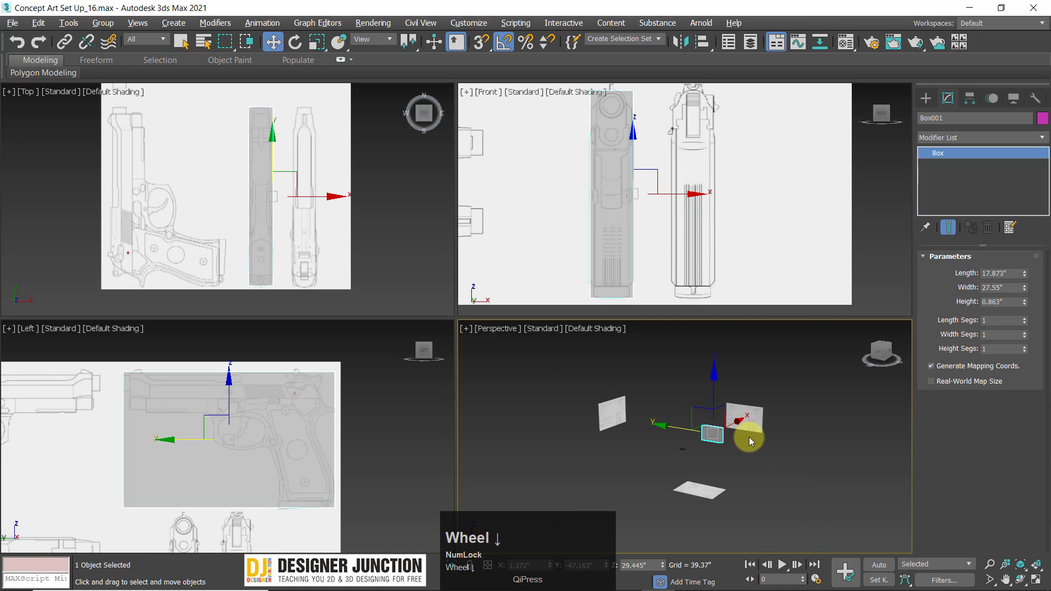
scroll(675, 232, down, 3)
click(712, 462)
key(z)
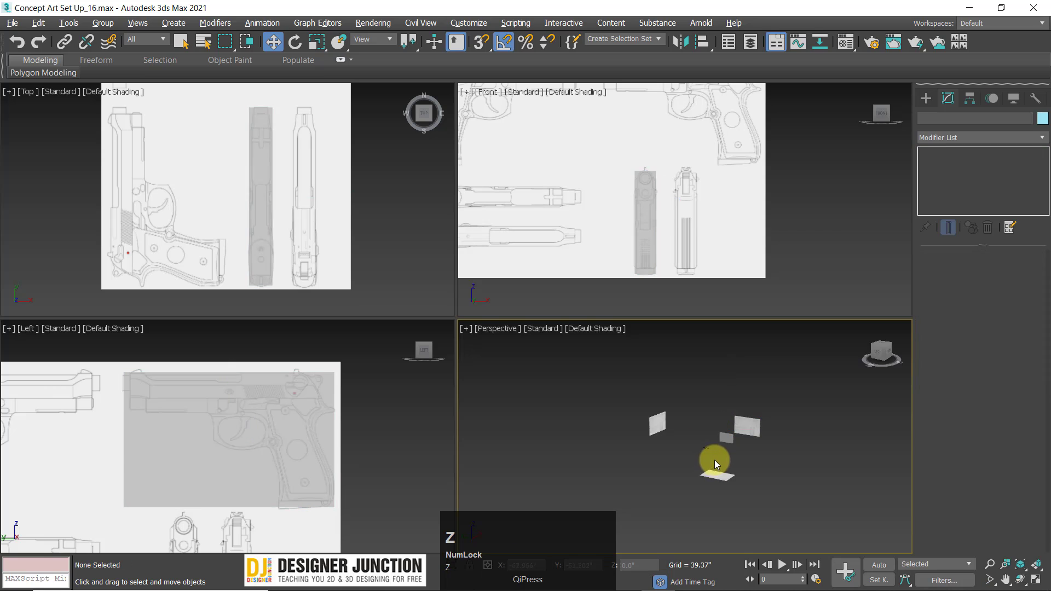
scroll(715, 460, up, 3)
alt+middle_drag(694, 446, 674, 401)
scroll(744, 242, down, 2)
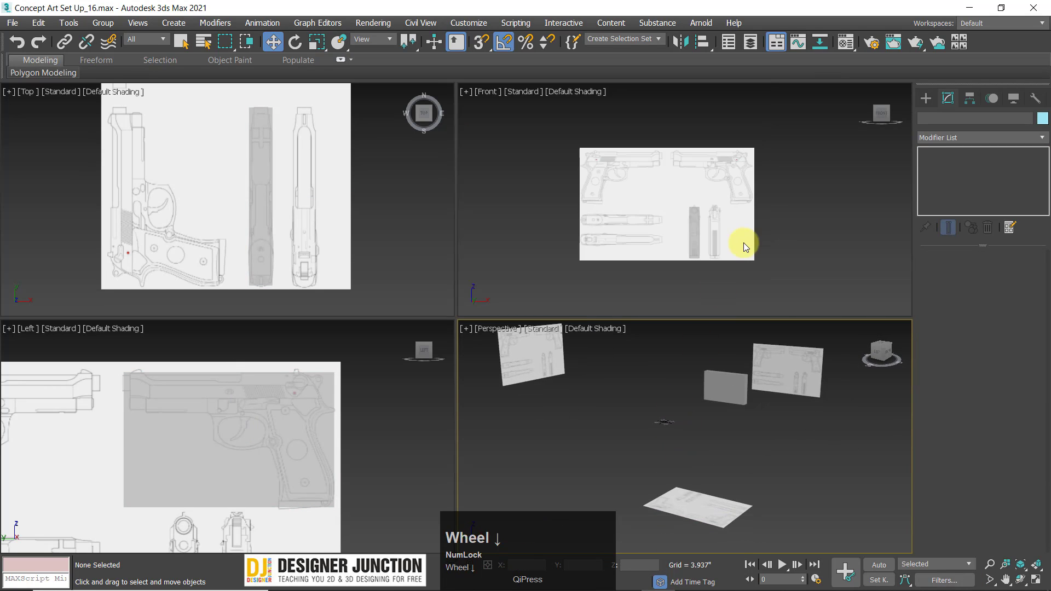
scroll(576, 375, down, 1)
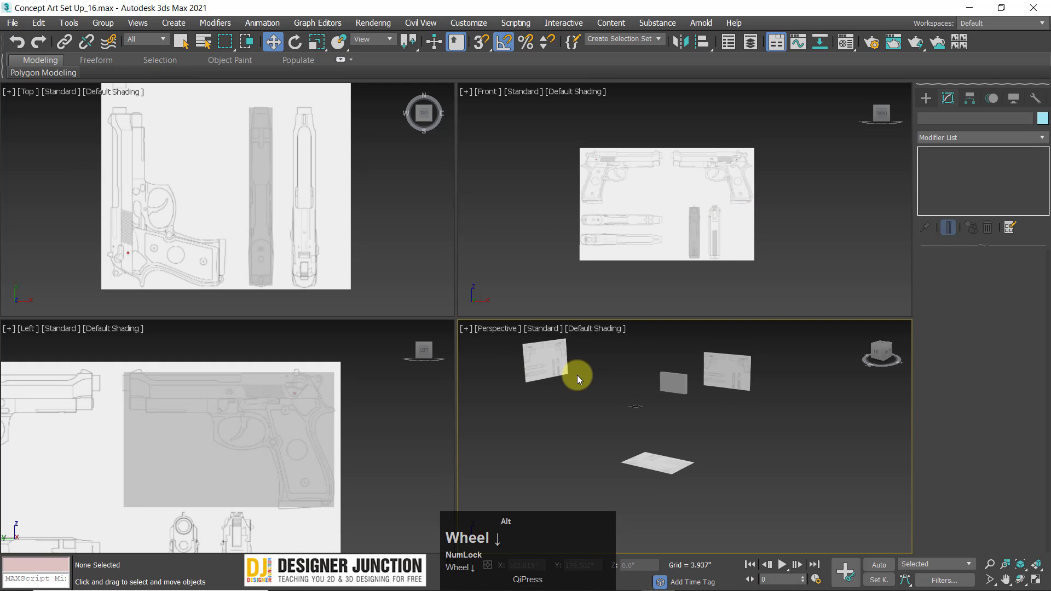
- Unfreeze all objects and region-select the three blueprint planes together with the box in Perspective
key(alt+w)
right_click(623, 280)
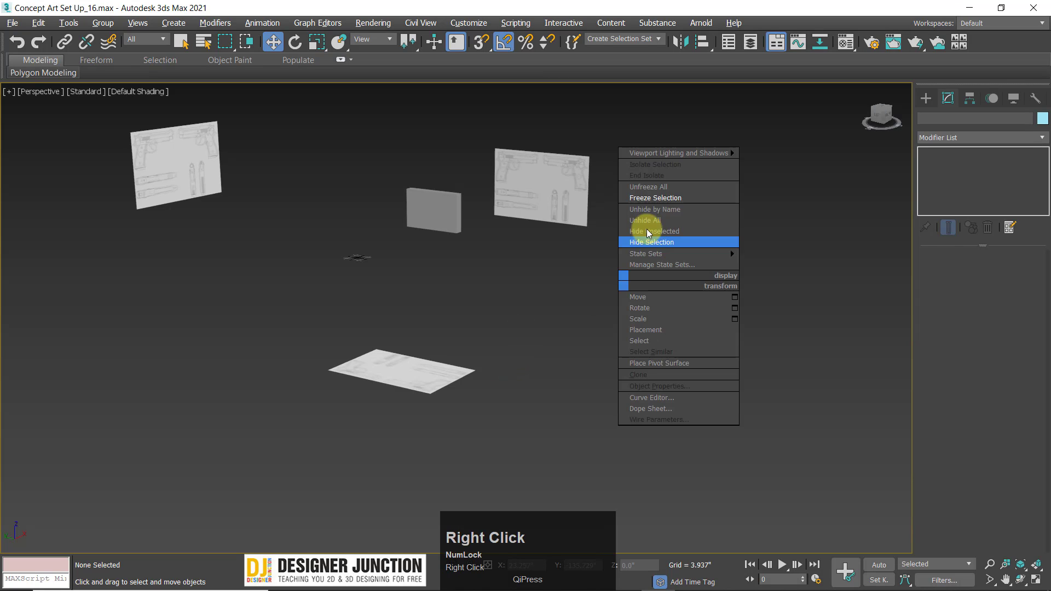
click(642, 190)
scroll(265, 191, down, 2)
click(636, 370)
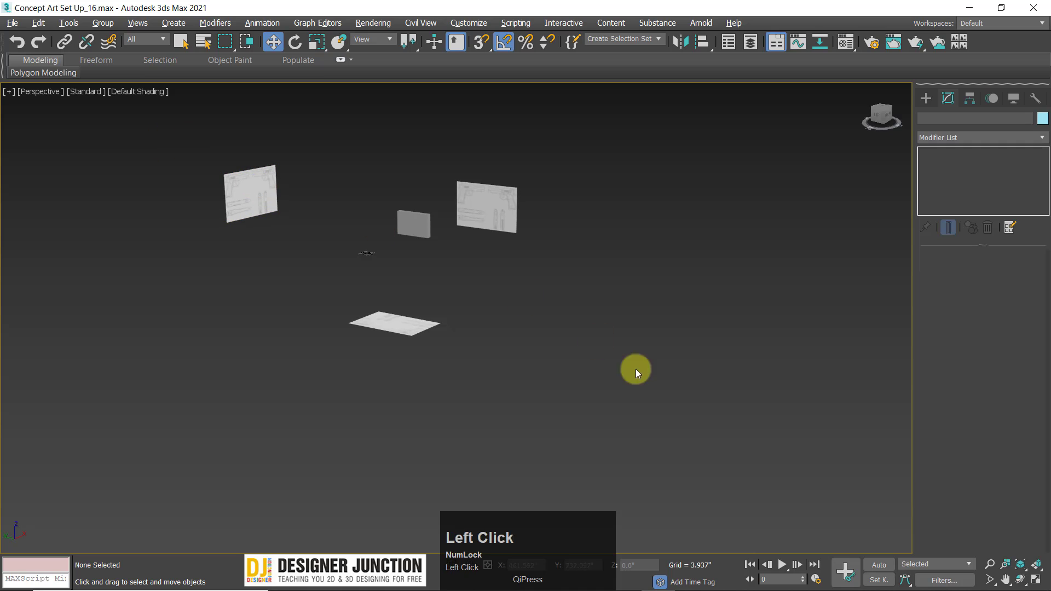
drag(716, 429, 717, 427)
- Check the four selected objects in the Front viewport and clear the selection
key(alt+w)
right_click(751, 192)
key(alt+w)
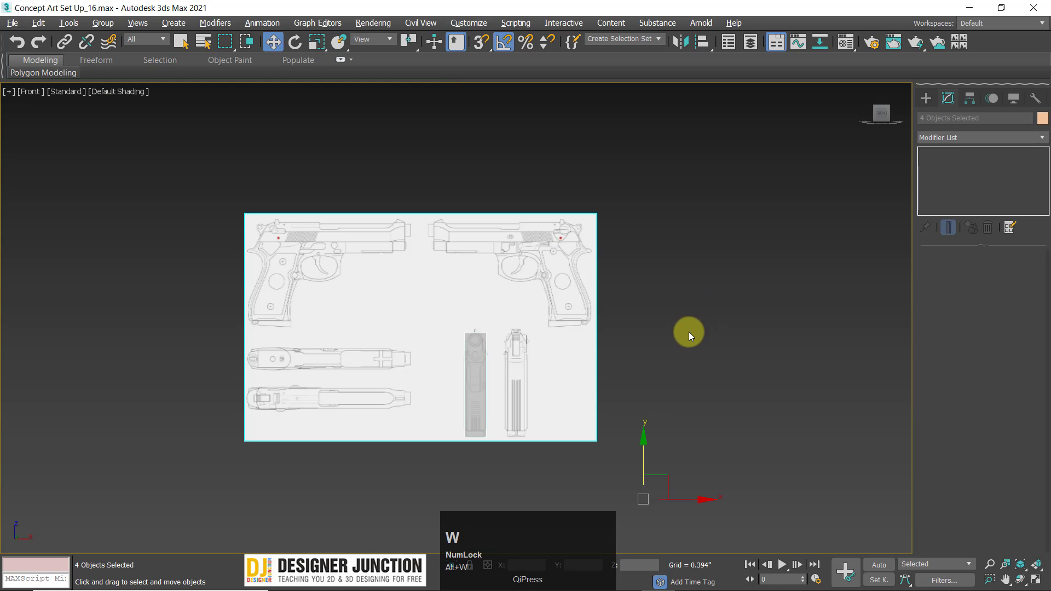
scroll(675, 337, down, 2)
scroll(675, 337, down, 2)
key(z)
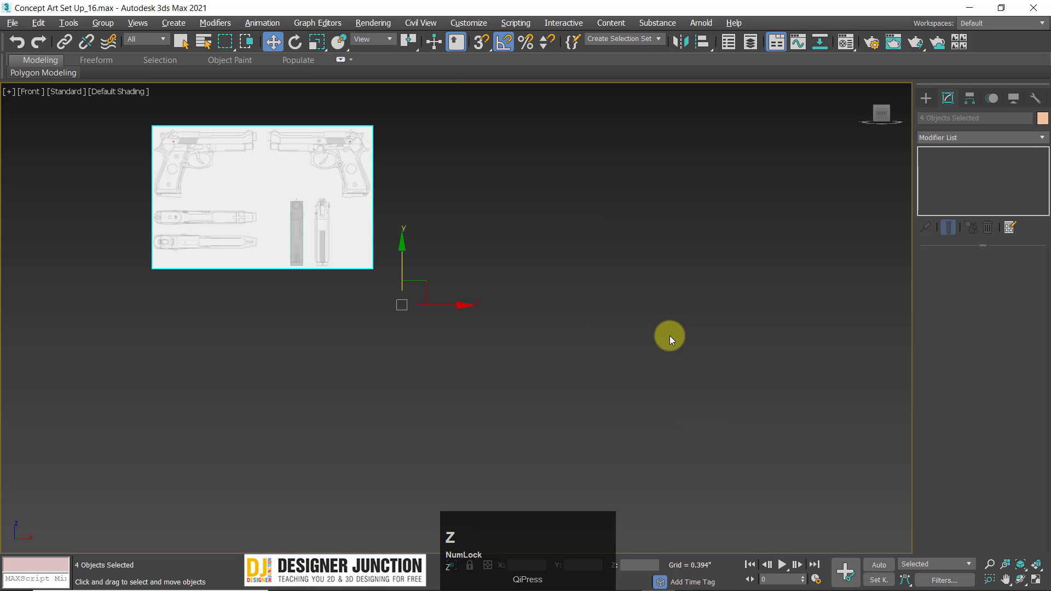
key(z)
right_click(765, 470)
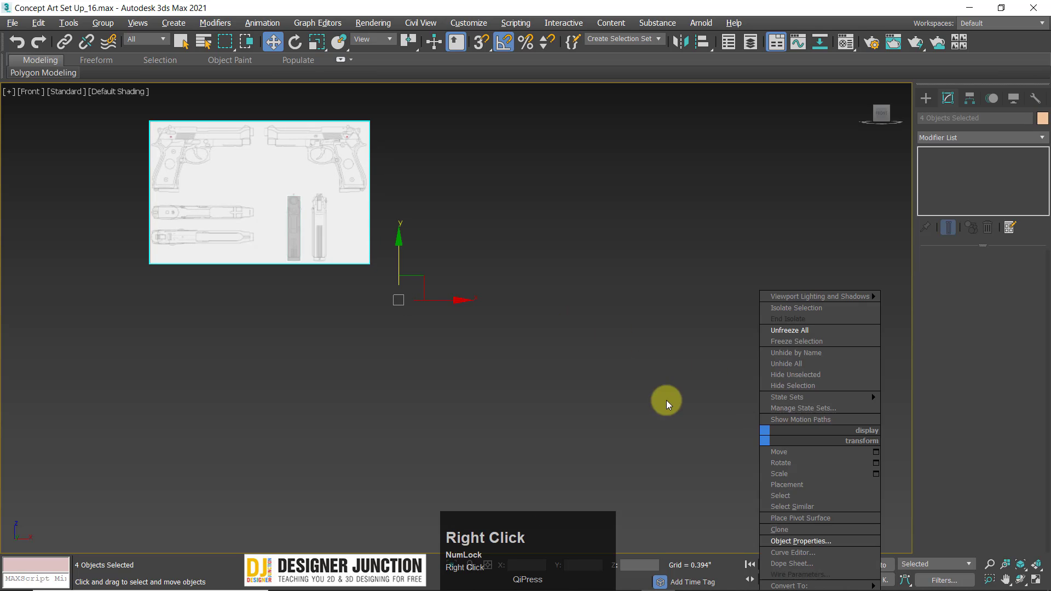
click(718, 435)
click(840, 475)
key(alt+w)
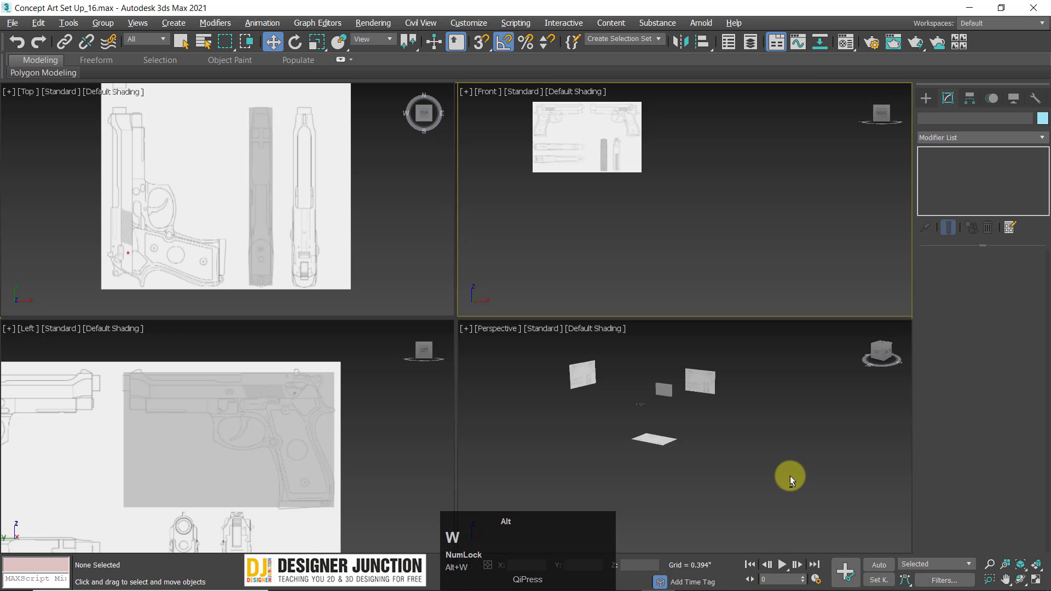
- Select the three planes and the box together in Perspective and scale them down uniformly
click(760, 454)
key(alt+w)
key(z)
scroll(387, 296, down, 5)
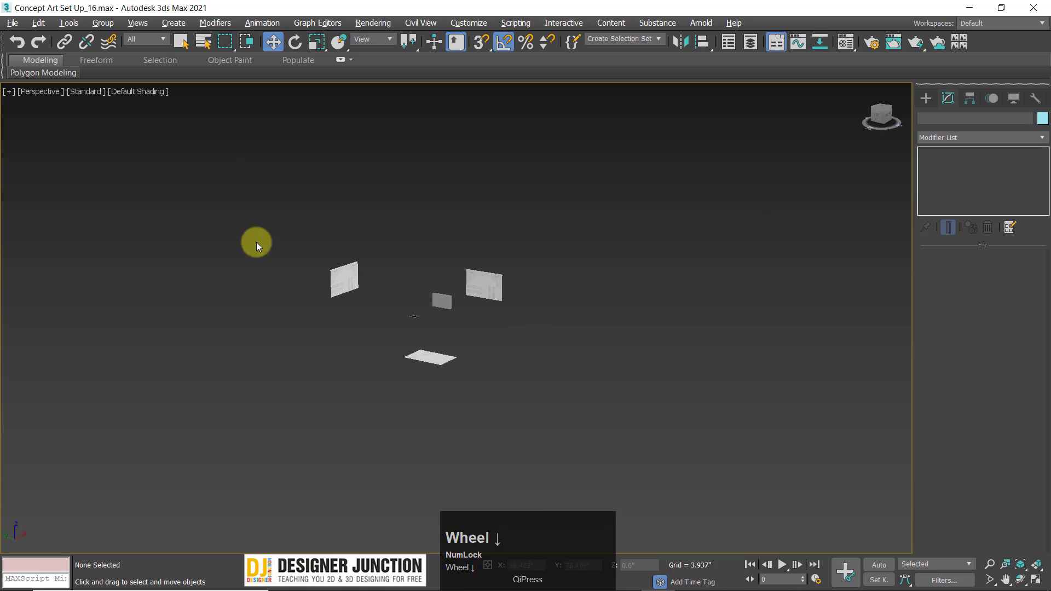
drag(694, 436, 694, 436)
drag(202, 187, 699, 438)
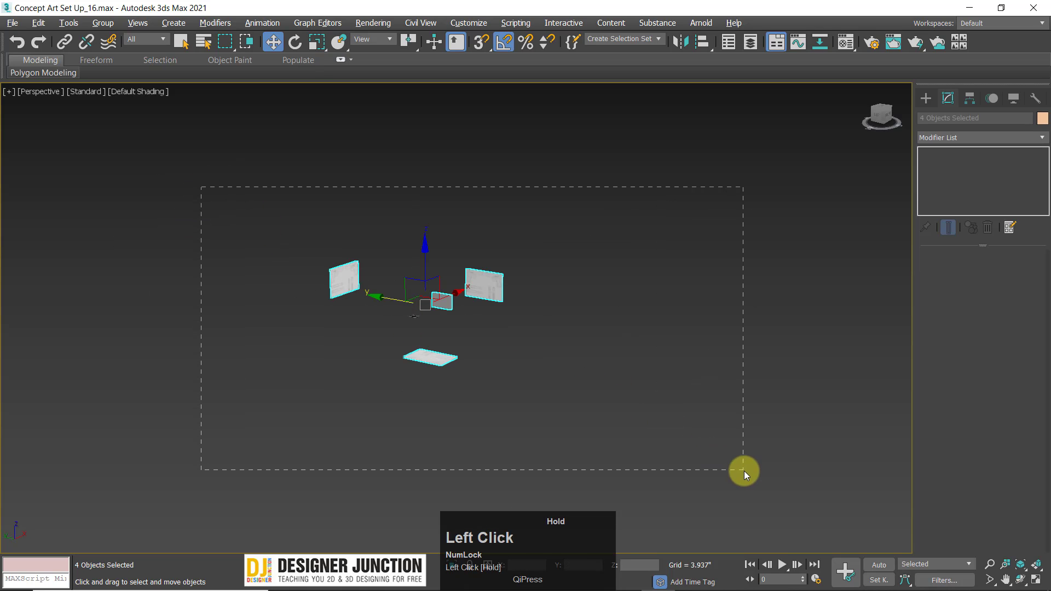
drag(745, 471, 744, 471)
key(alt+w)
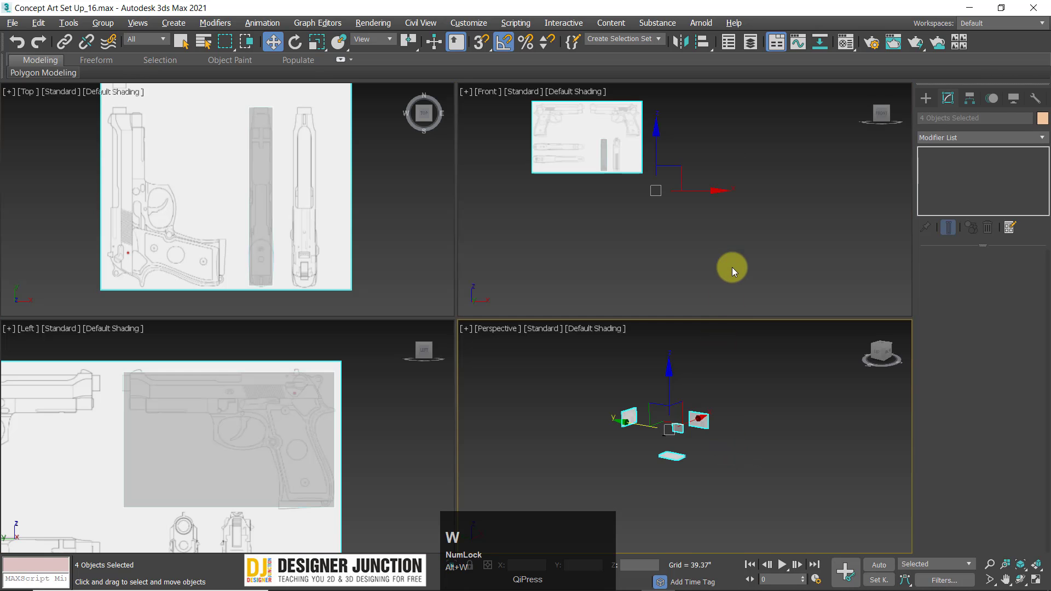
key(alt+w)
key(alt+w)
key(alt+w)
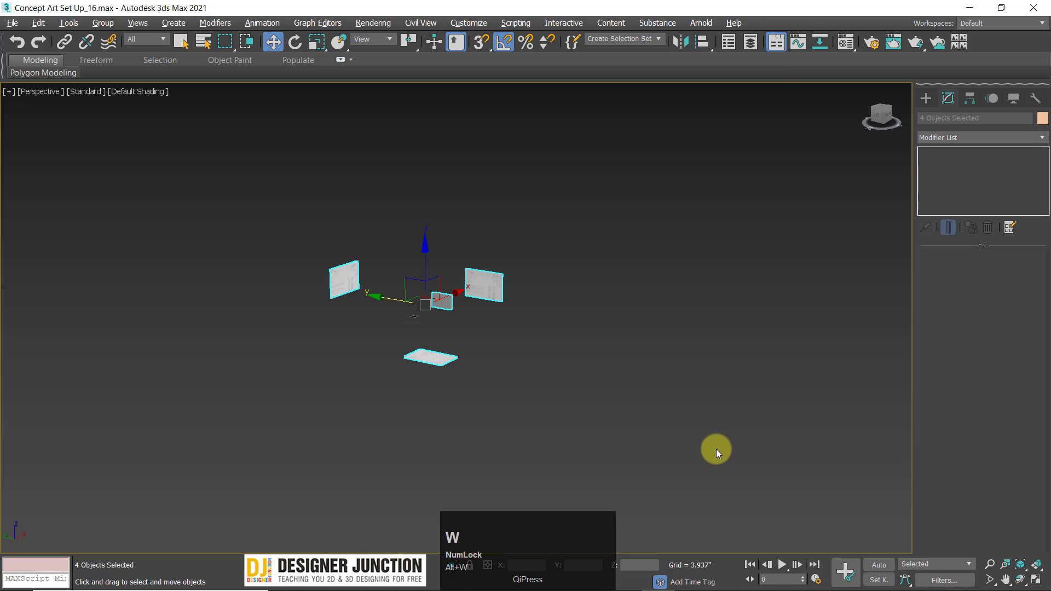
key(z)
key(r)
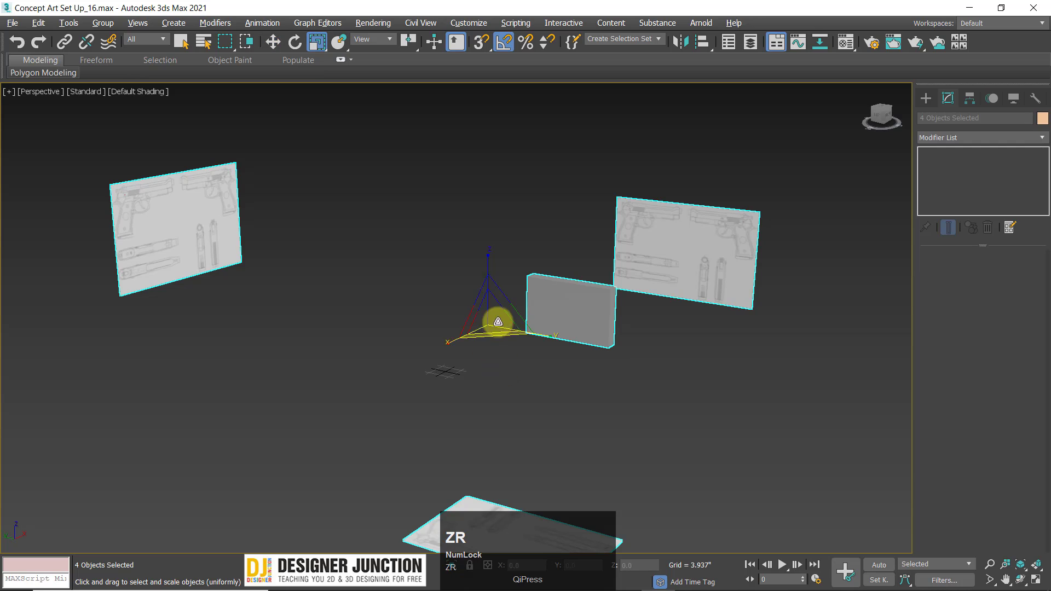
drag(490, 312, 467, 534)
- Frame the scaled planes and box in the Front, Left and Top viewports
key(alt+w)
right_click(654, 260)
key(alt+w)
key(z)
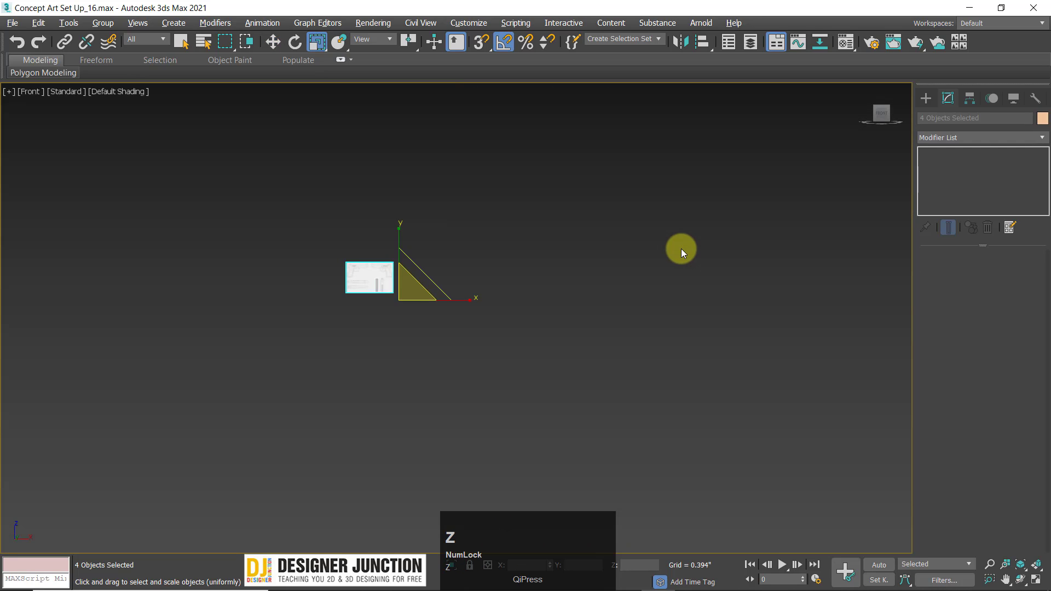
key(w)
key(alt+w)
right_click(318, 438)
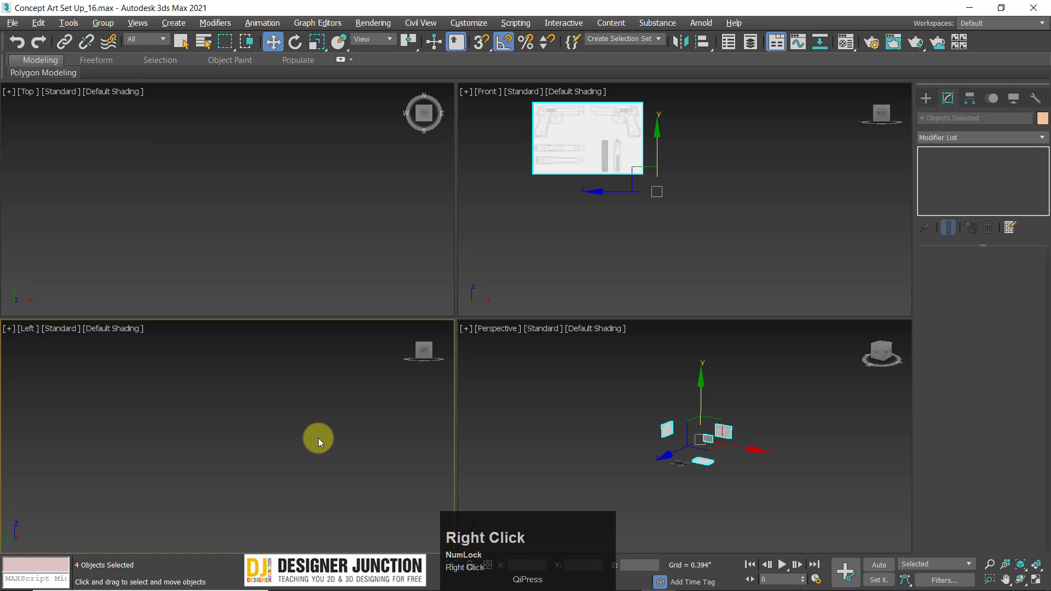
key(z)
right_click(318, 215)
key(z)
- Examine the box's alignment with the pistol blueprints up close in the Top, Left and Front viewports
middle_drag(183, 228, 244, 207)
scroll(245, 188, up, 3)
scroll(202, 254, up, 4)
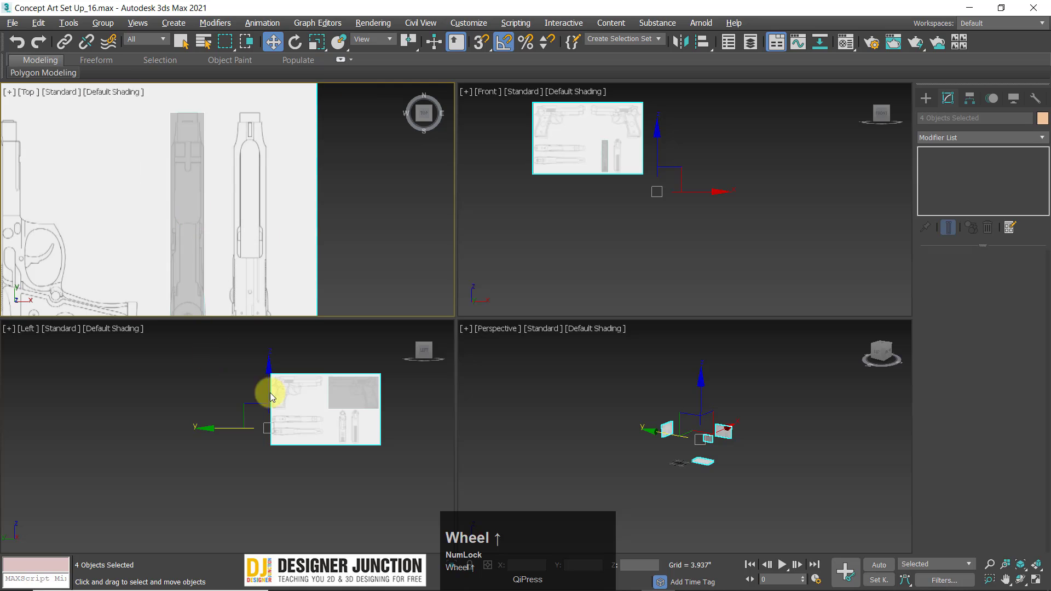
scroll(347, 404, up, 3)
scroll(291, 467, up, 2)
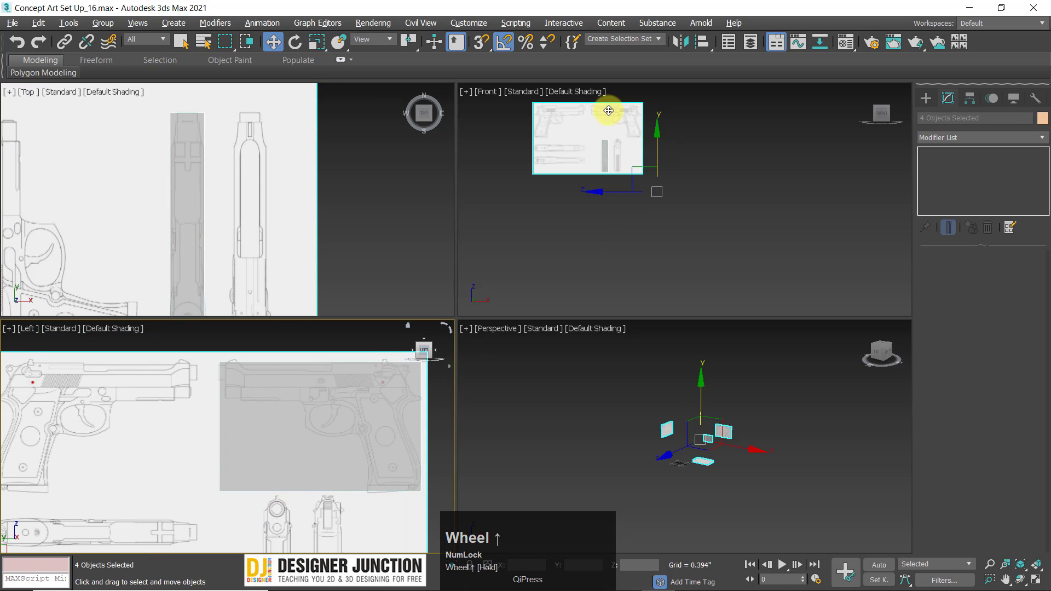
scroll(606, 98, up, 3)
scroll(609, 219, up, 2)
- Scale the four selected objects down further as one group in Perspective and orbit around them to check the result
right_click(718, 399)
key(alt+w)
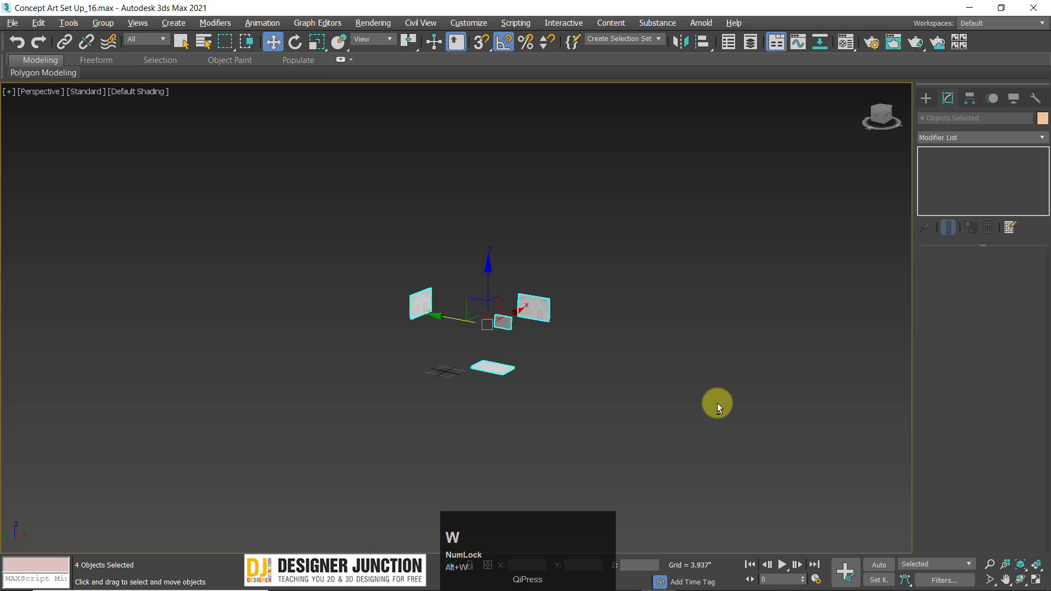
key(z)
alt+middle_drag(547, 366, 558, 269)
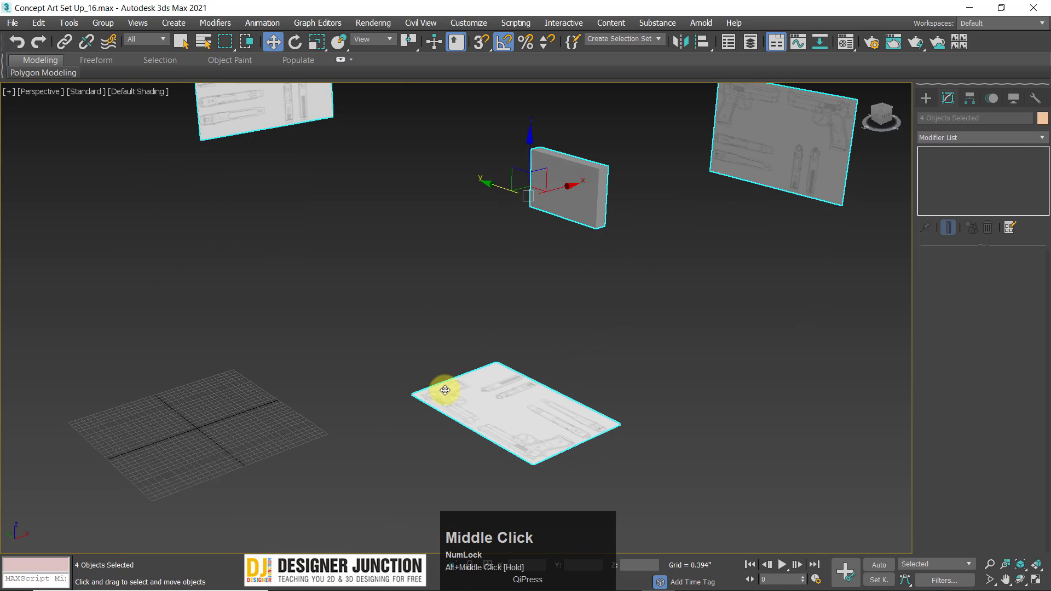
scroll(525, 345, down, 2)
key(r)
drag(497, 278, 488, 326)
key(w)
key(z)
alt+middle_drag(482, 317, 437, 316)
scroll(519, 239, down, 2)
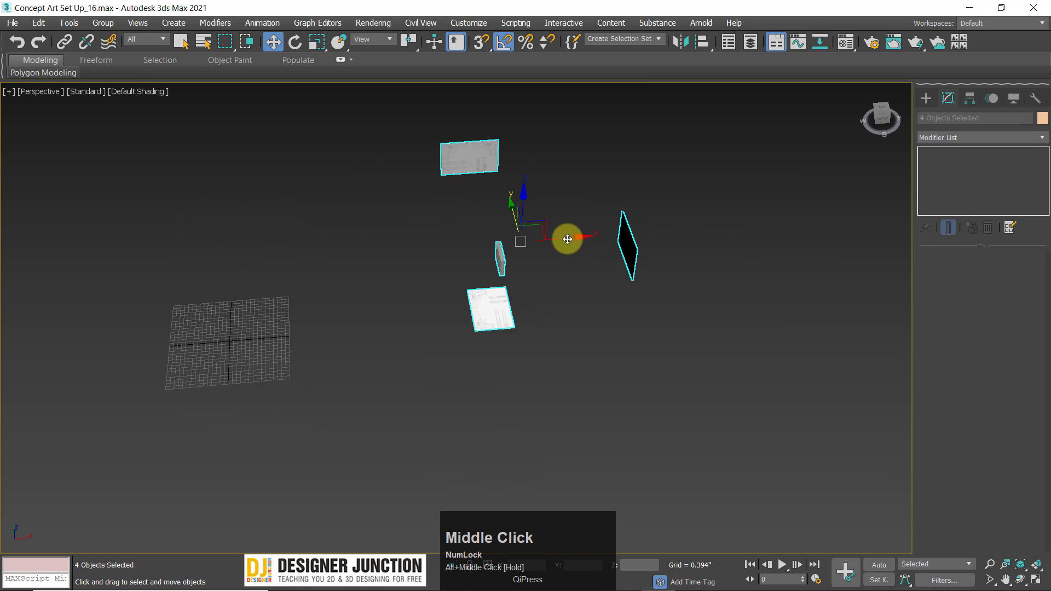
- Frame the selected planes and box in the Top viewport to check their reduced size
key(alt+w)
middle_click(258, 216)
key(alt+w)
key(z)
scroll(357, 261, down, 2)
key(alt+w)
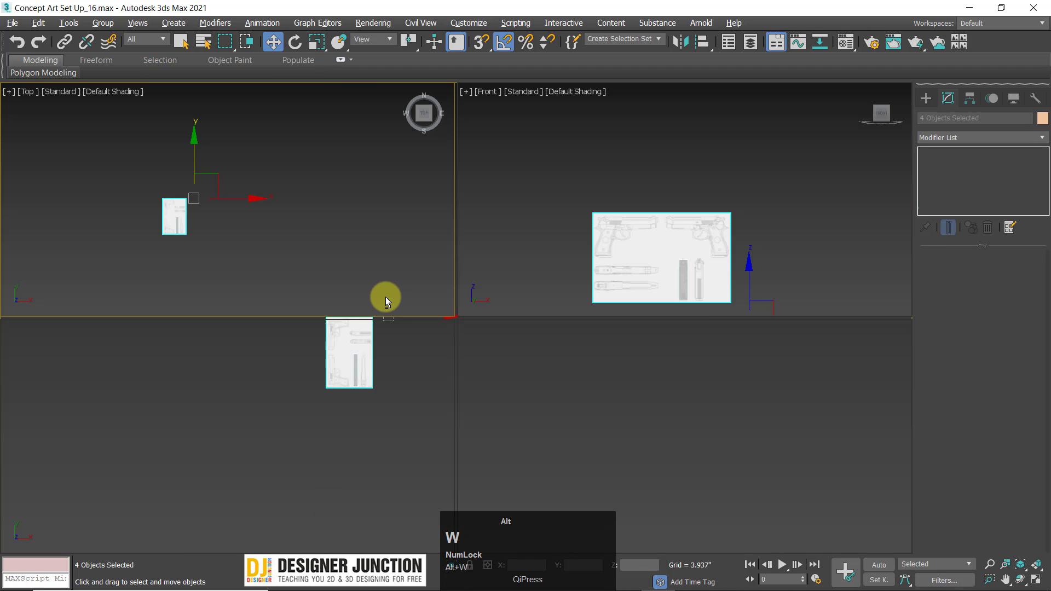
- Move the four selected objects together in the Top viewport until the blueprint plane sits centred on the grid origin
scroll(273, 228, down, 3)
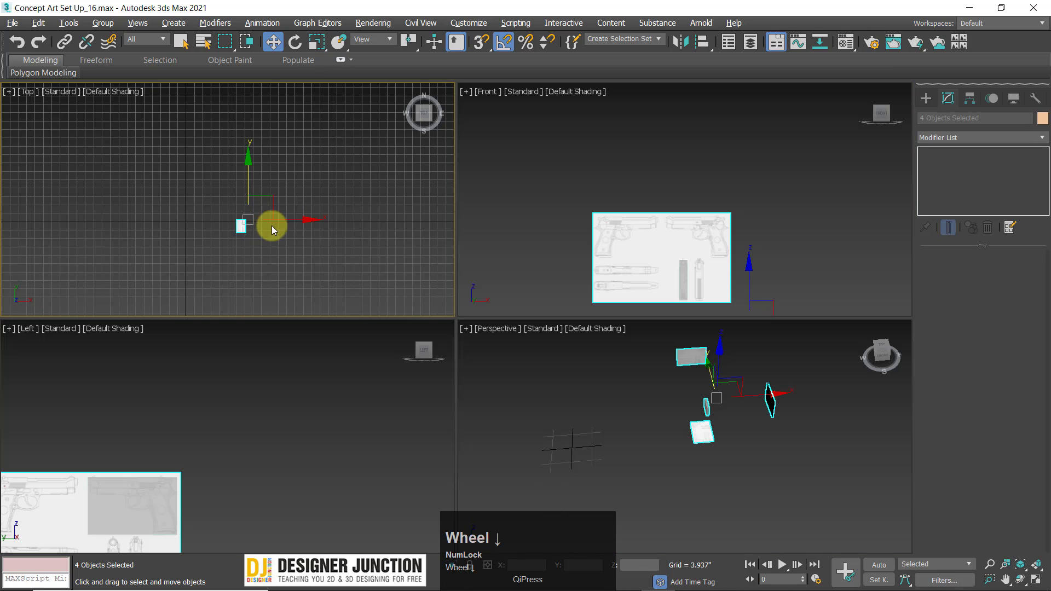
mouse_move(222, 197)
mouse_down()
mouse_move(204, 206)
mouse_move(207, 193)
mouse_up()
key(z)
key(z)
key(z)
middle_drag(201, 237, 222, 192)
scroll(206, 223, up, 4)
click(283, 122)
drag(283, 122, 305, 104)
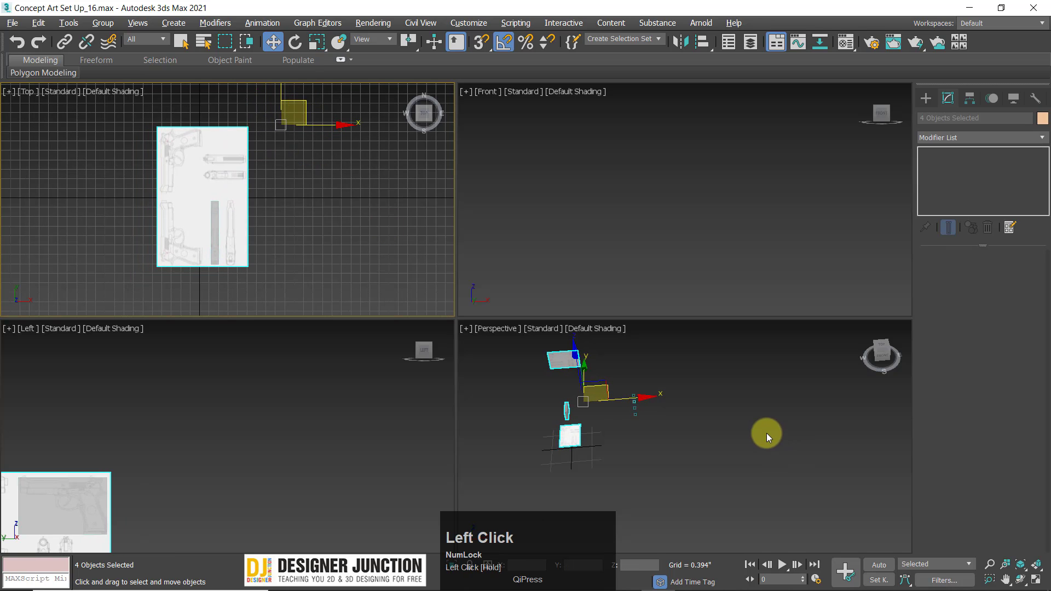
- Lower the selected planes and box together along Z in Perspective until the box is close to the home grid
key(alt+w)
key(z)
alt+middle_drag(451, 354, 493, 261)
key(z)
scroll(454, 221, down, 5)
scroll(462, 248, up, 1)
scroll(463, 249, up, 5)
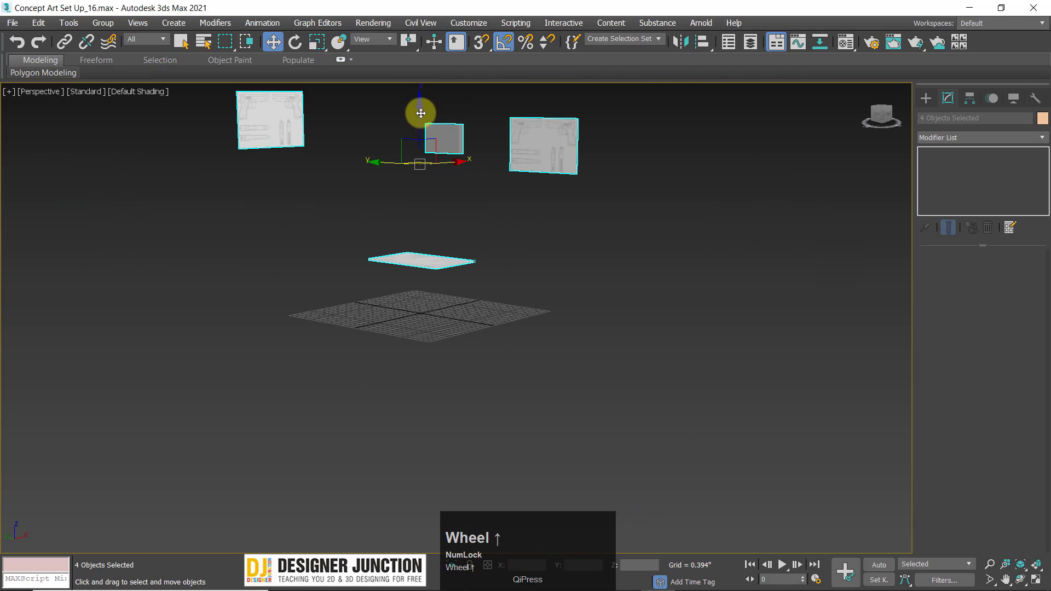
alt+middle_drag(415, 206, 413, 252)
key(alt+w)
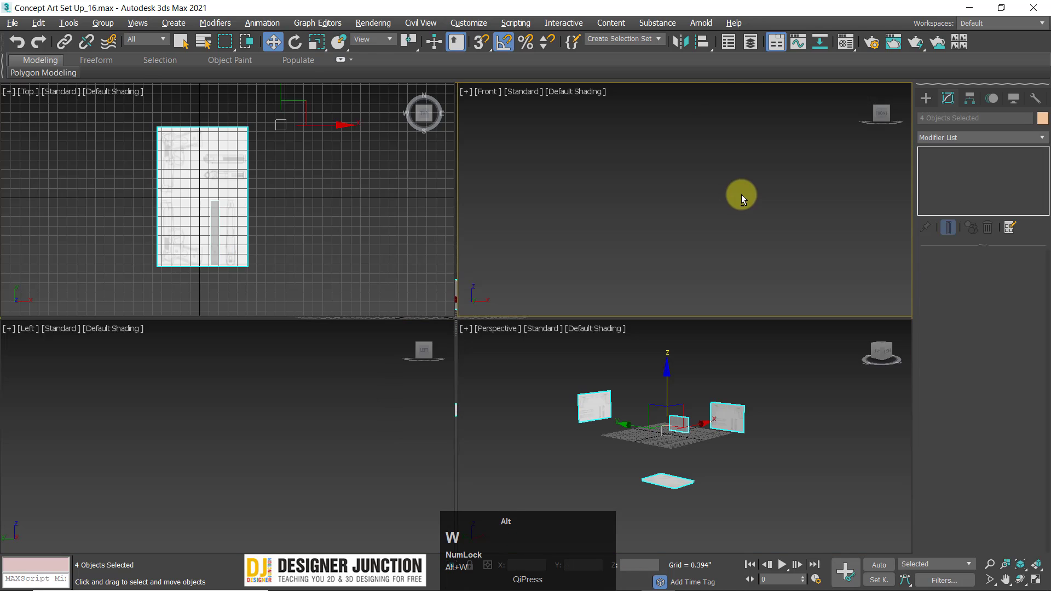
- Show the grid in the Front viewport, align the group's bottom edge vertically with the horizontal origin line, and deselect everything
key(alt+w)
key(z)
scroll(441, 323, down, 3)
key(g)
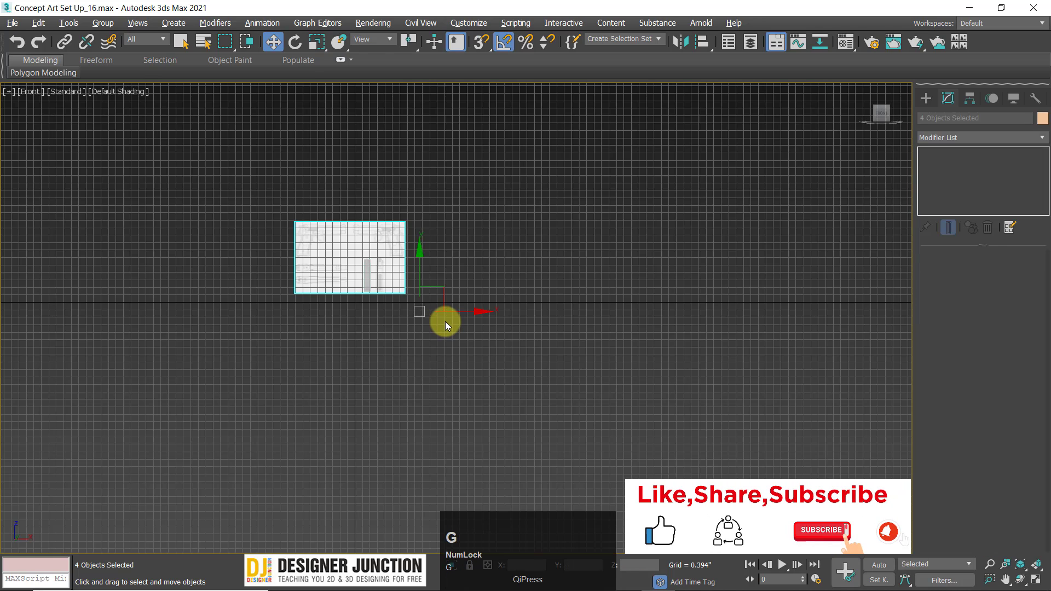
scroll(394, 300, up, 4)
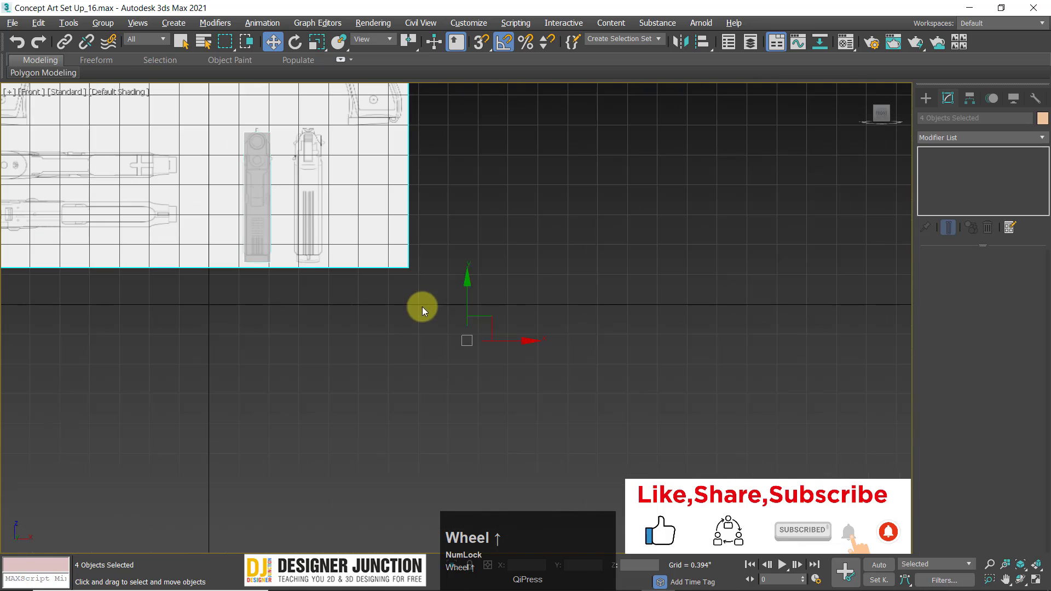
drag(467, 296, 458, 331)
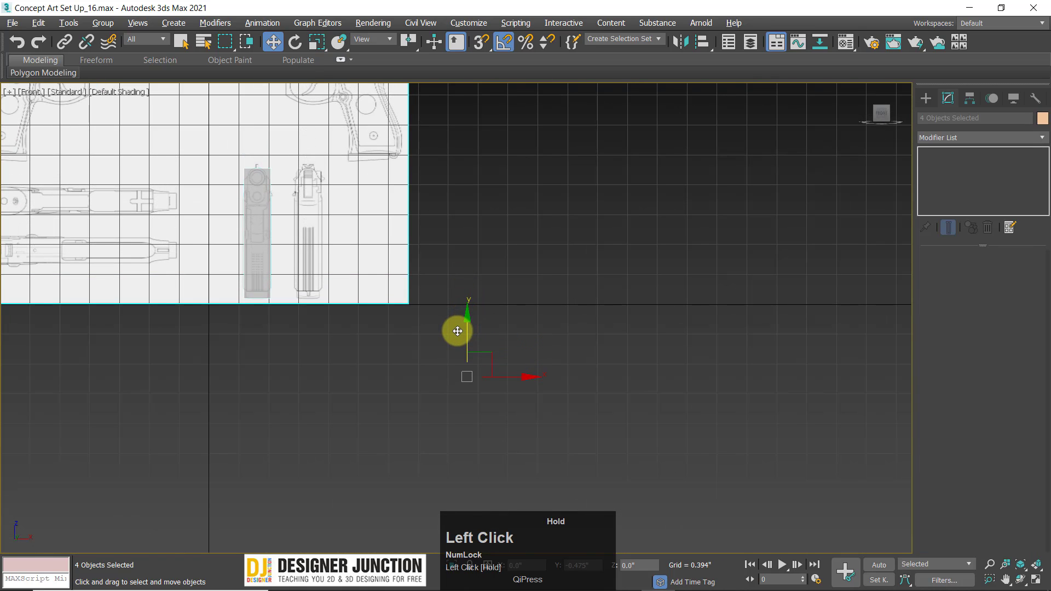
click(400, 408)
- Set the home grid's Perspective View Grid Extent to 7 in the Grid and Snap Settings
key(alt+w)
key(alt+w)
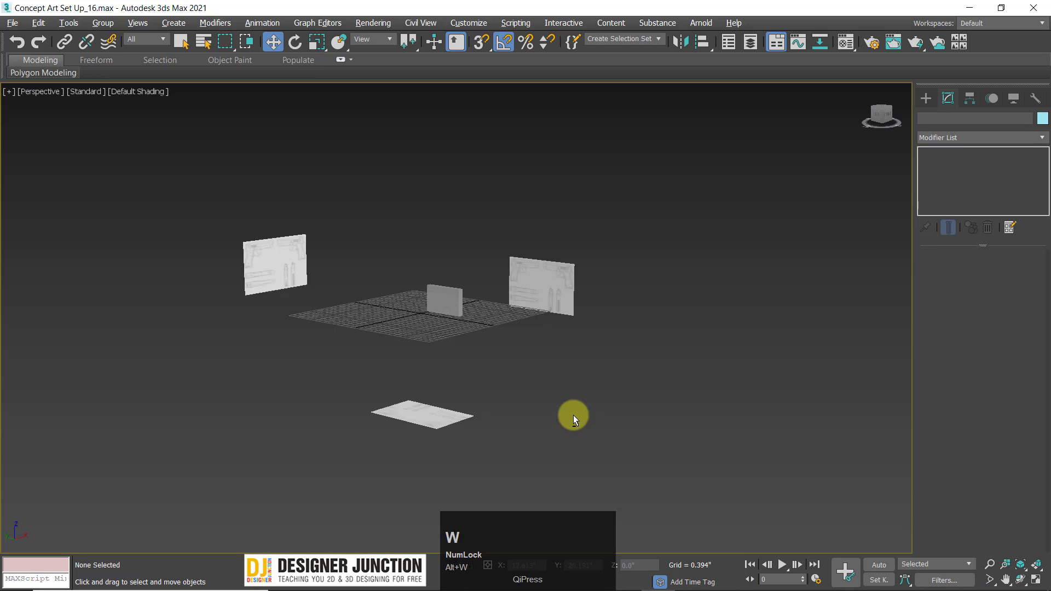
key(z)
mouse_move(527, 359)
alt+middle_down()
mouse_move(490, 347)
mouse_move(425, 352)
mouse_move(404, 378)
mouse_move(544, 357)
alt+middle_up()
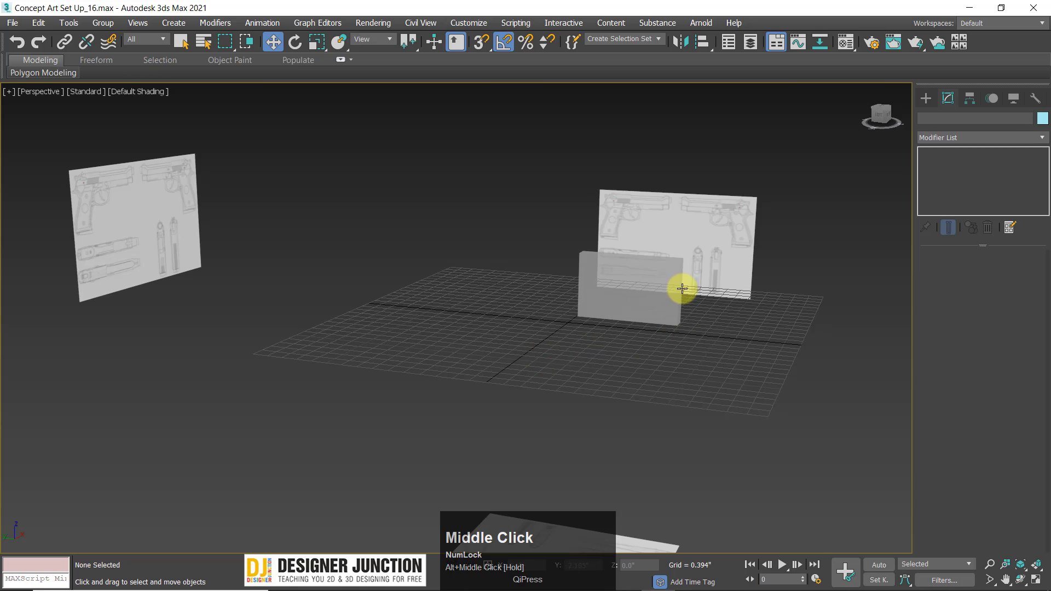
alt+middle_drag(654, 301, 192, 258)
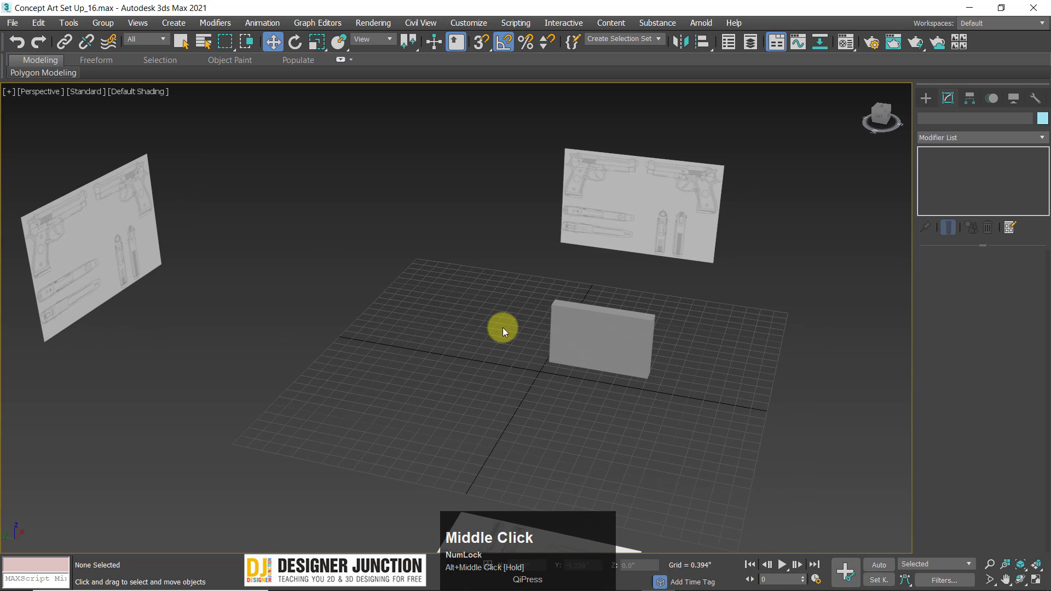
alt+middle_drag(655, 340, 485, 127)
right_click(503, 46)
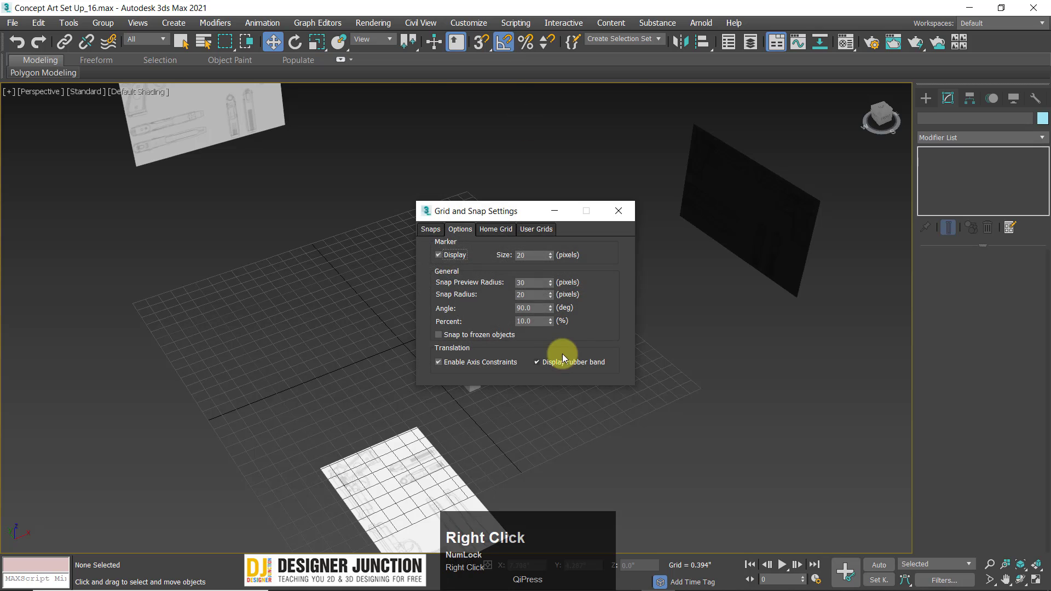
click(534, 230)
click(496, 229)
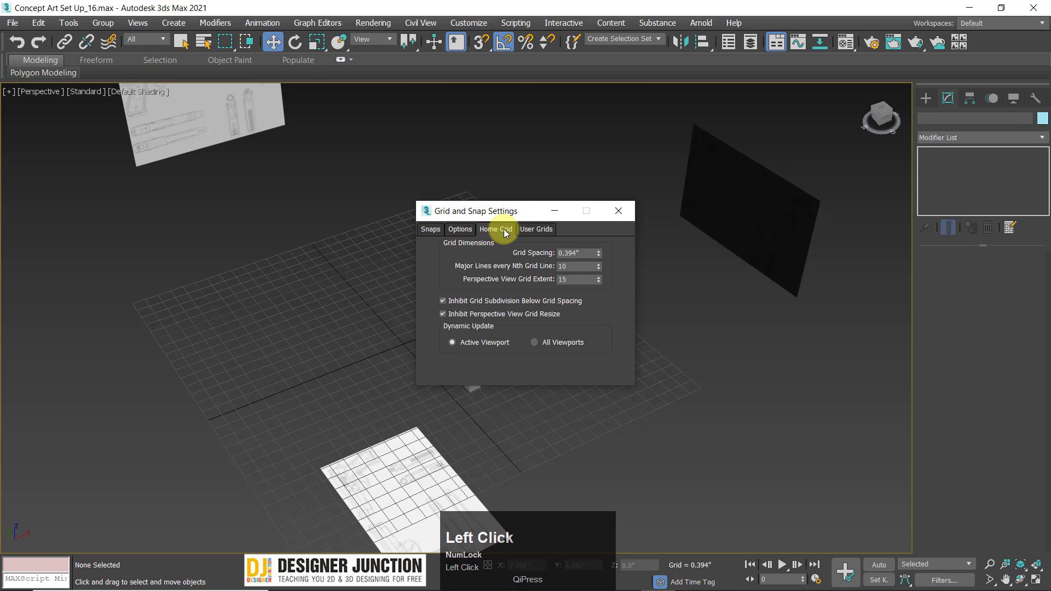
click(572, 279)
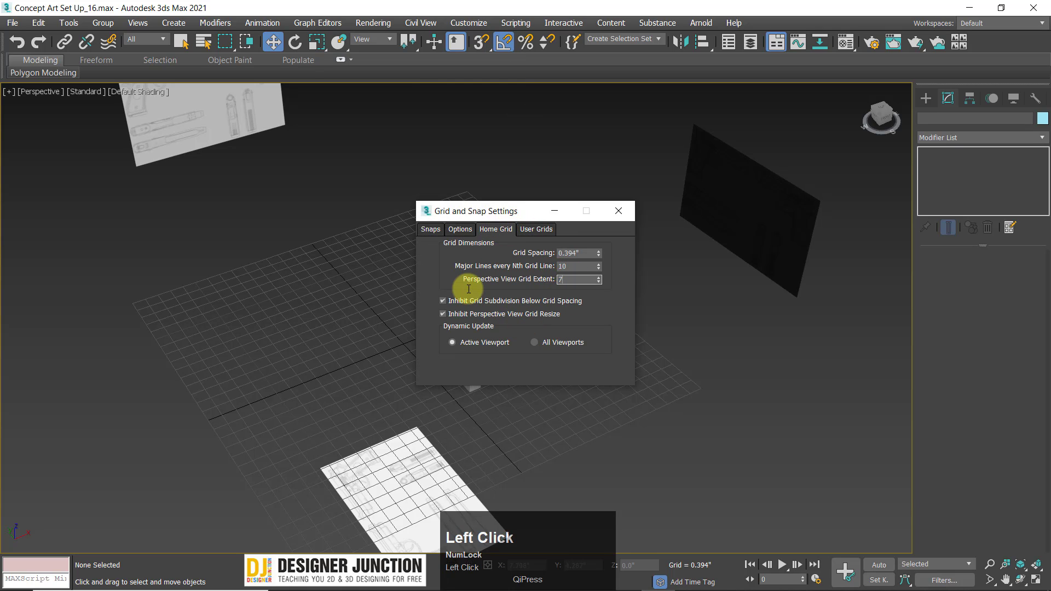
key(Return)
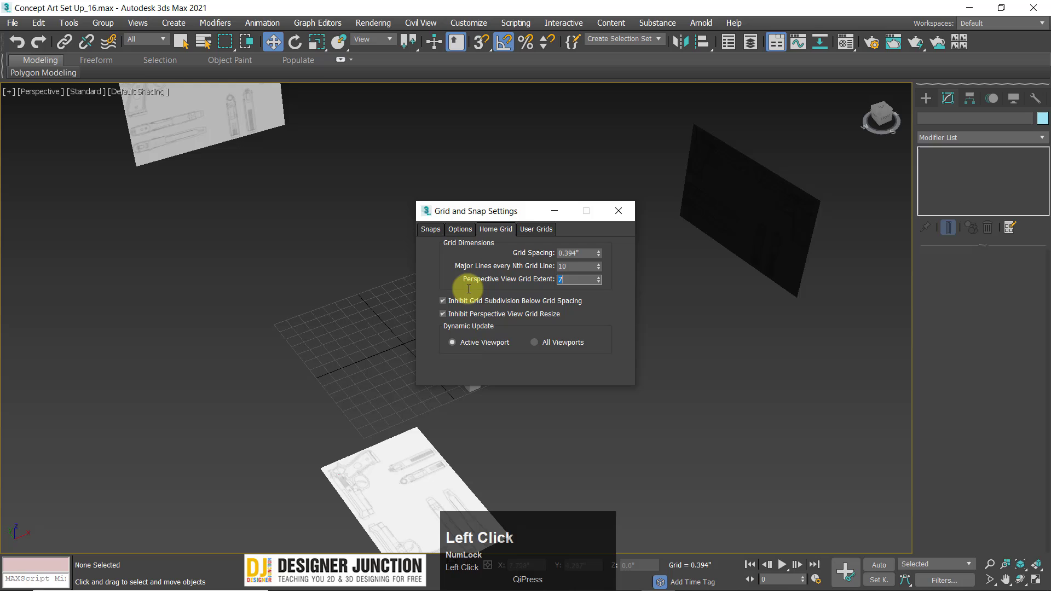
click(619, 212)
- Select the three blueprint planes in Perspective, leaving out the box, and freeze them
alt+middle_drag(573, 366, 457, 422)
key(alt+w)
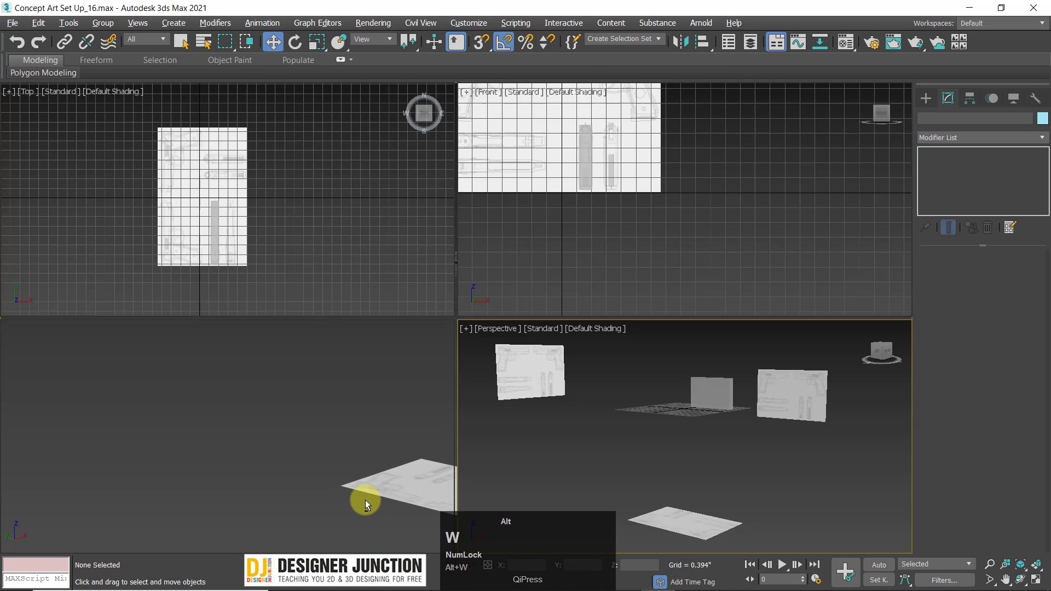
key(alt+w)
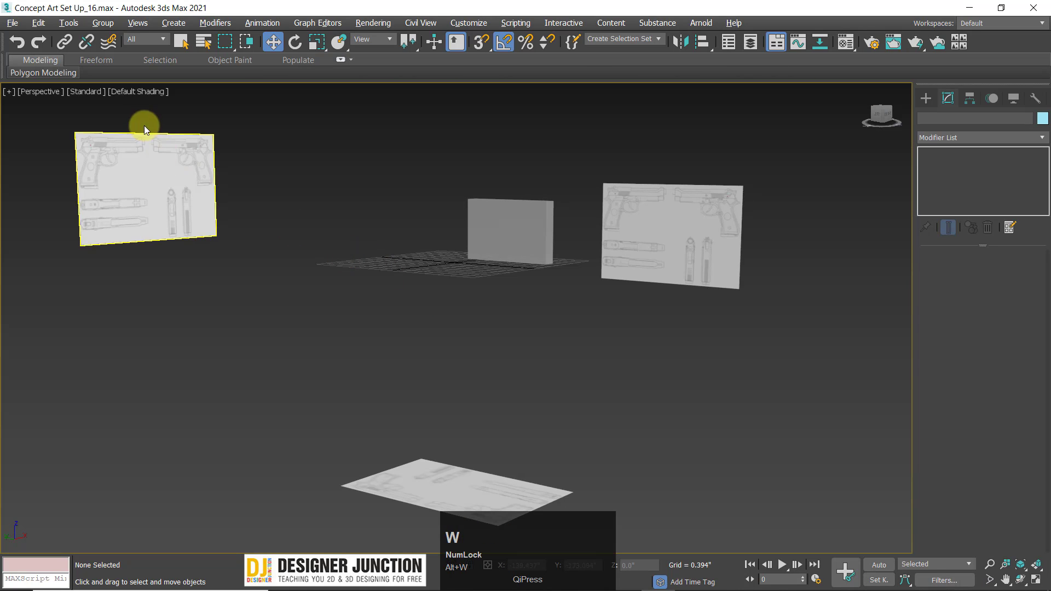
drag(137, 100, 219, 334)
ctrl+drag(723, 131, 560, 460)
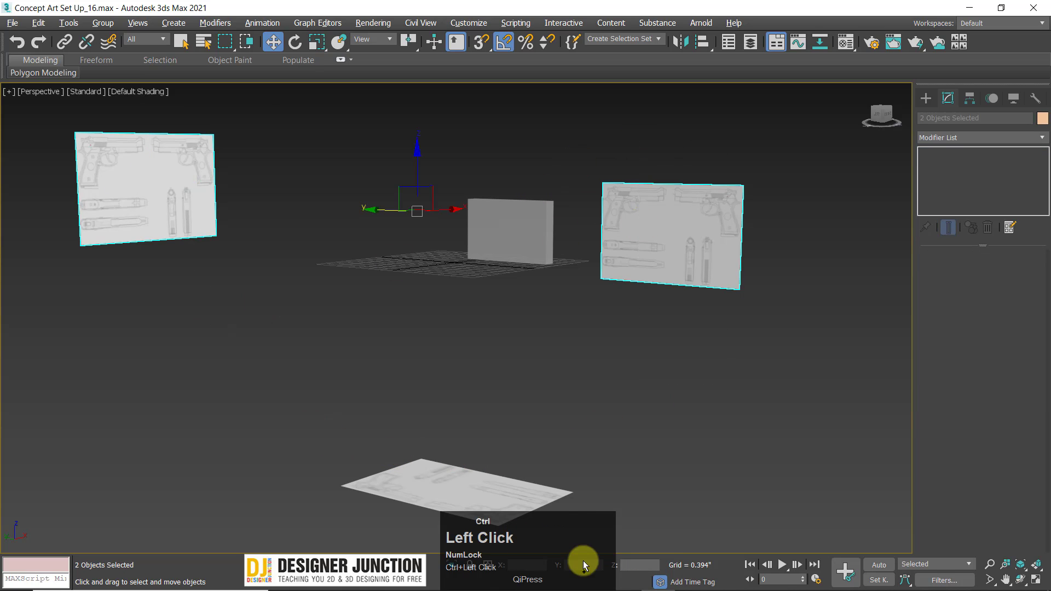
ctrl+drag(583, 561, 585, 558)
right_click(794, 311)
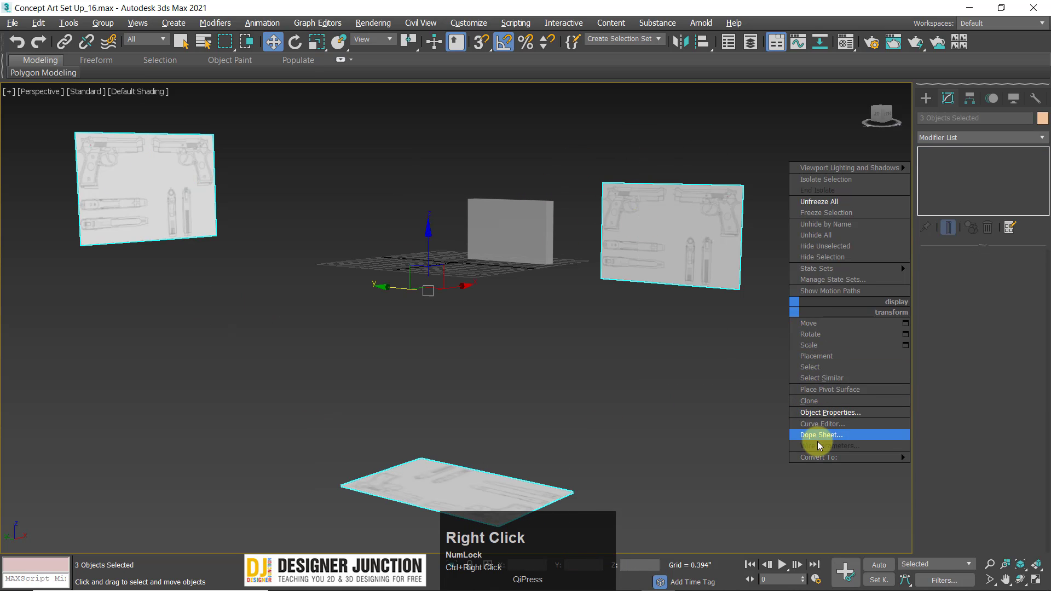
click(808, 214)
- Test the freeze by selecting the box, trying to pick a plane, region-selecting the whole scene, and clearing the selection
click(497, 235)
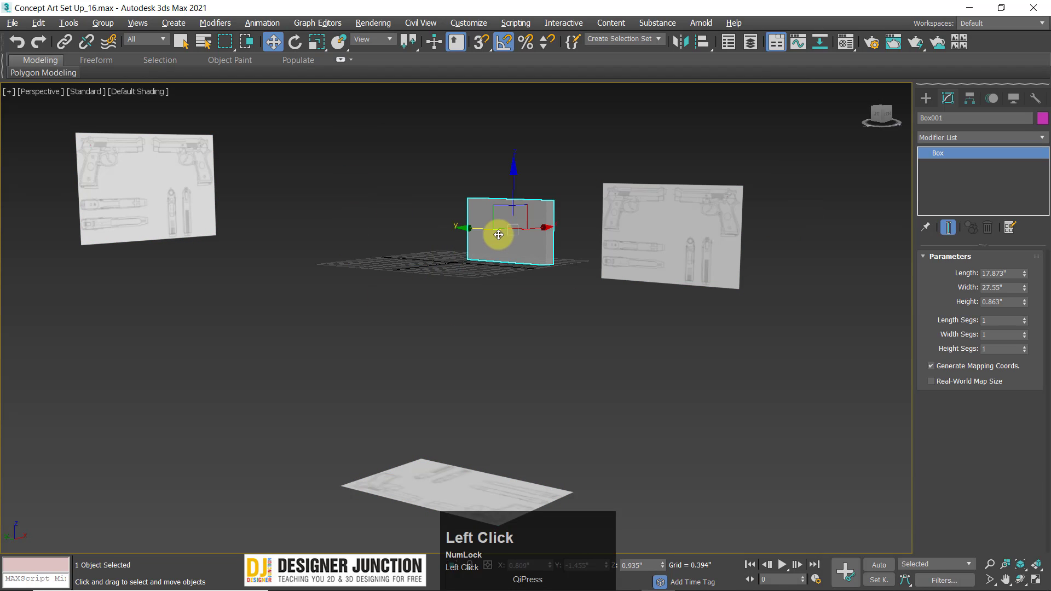
scroll(462, 199, down, 3)
click(201, 133)
drag(654, 449, 739, 496)
drag(200, 130, 633, 384)
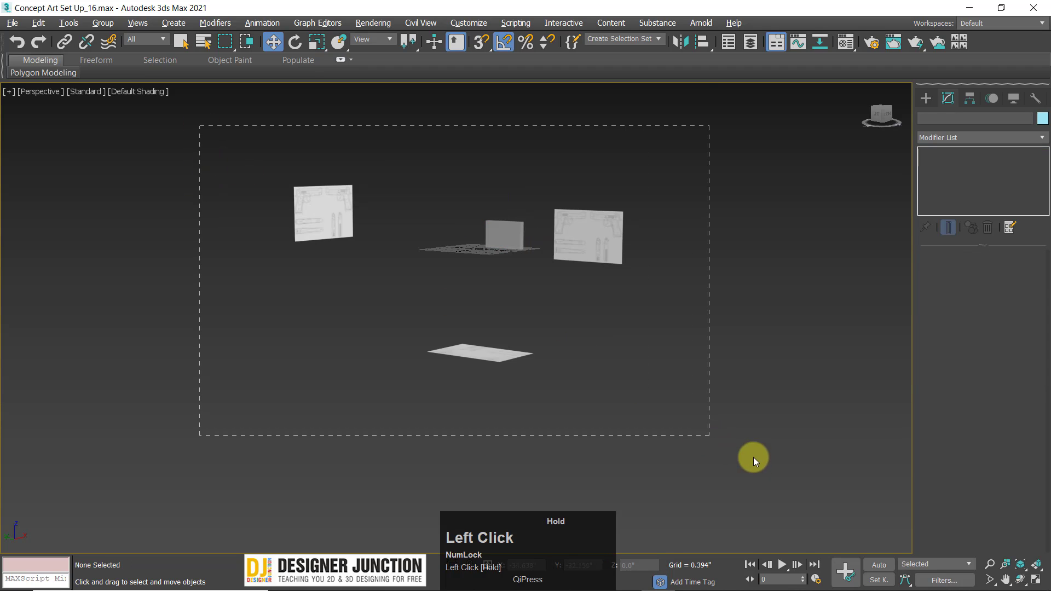
drag(763, 465, 764, 465)
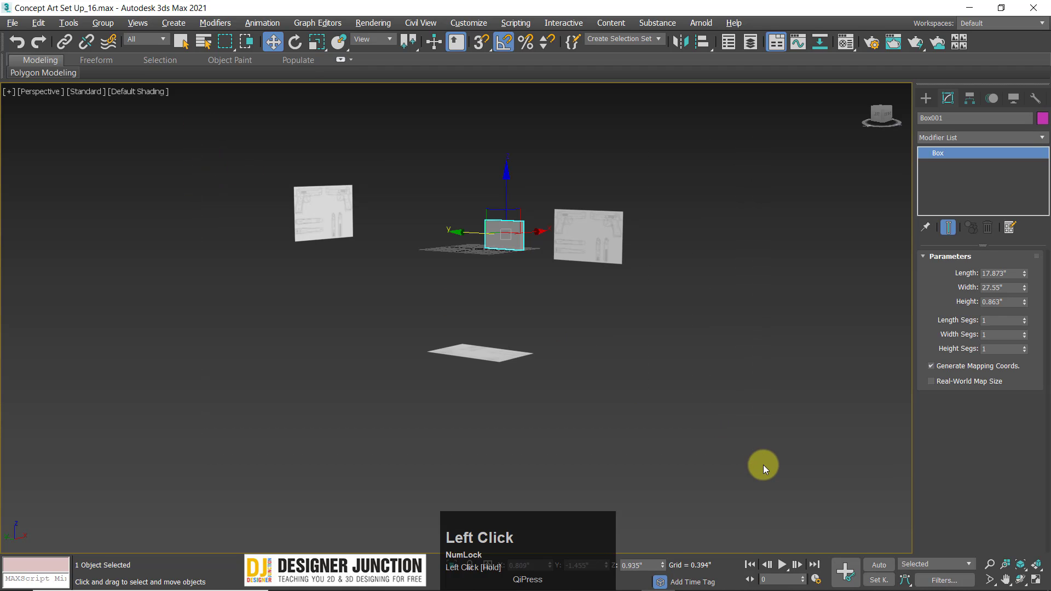
click(216, 322)
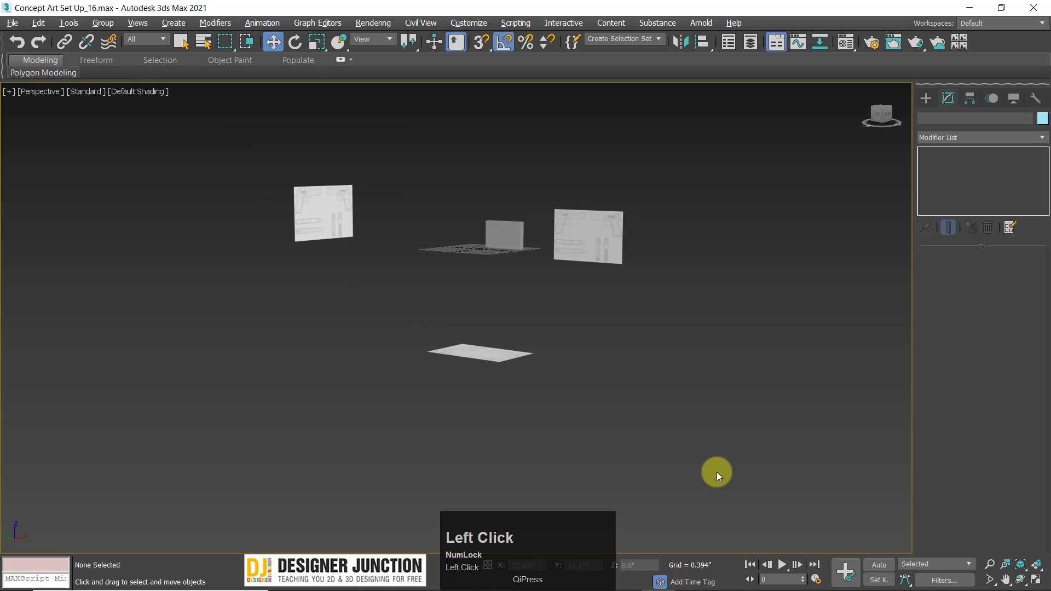
- Select the box and frame it over the pistol's side-view blueprint in the maximized Left viewport
click(495, 229)
key(alt+w)
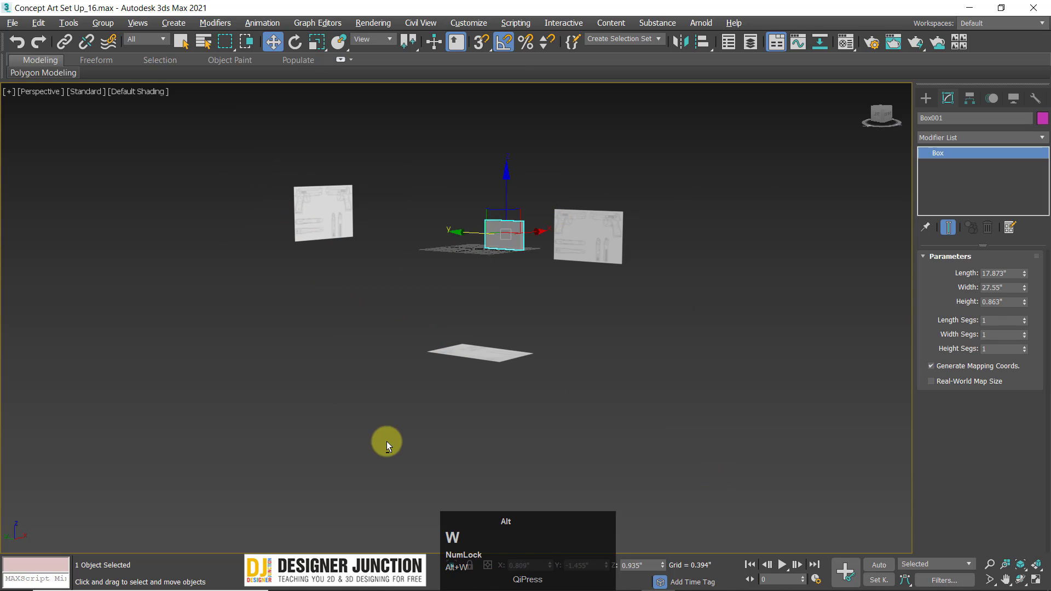
key(alt+w)
key(z)
scroll(442, 411, down, 5)
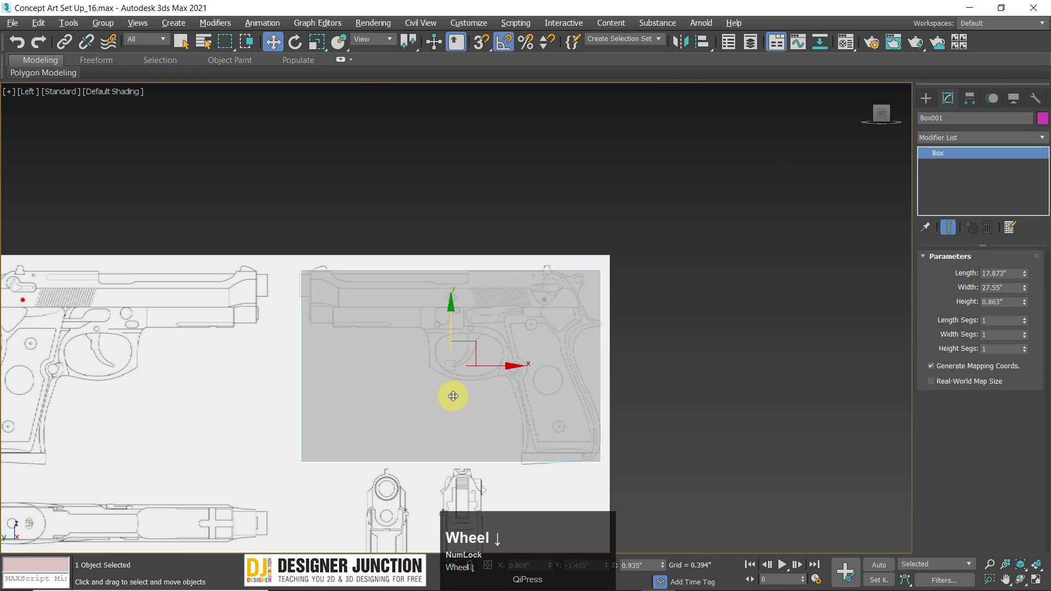
middle_drag(452, 394, 501, 315)
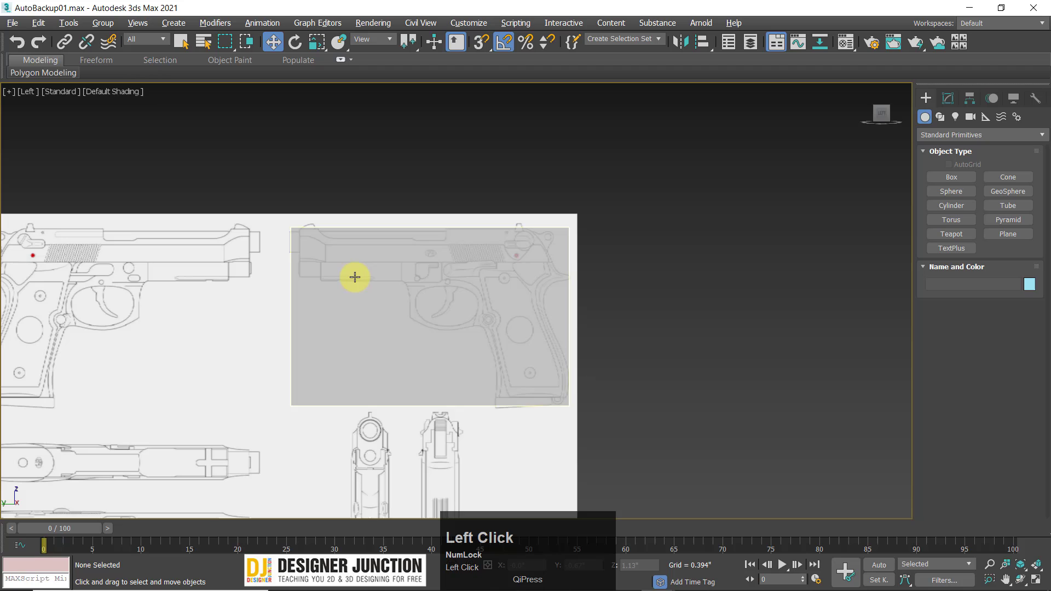
- Scale the box down vertically in the Left viewport and move it up to cover the upper body of the pistol
click(352, 277)
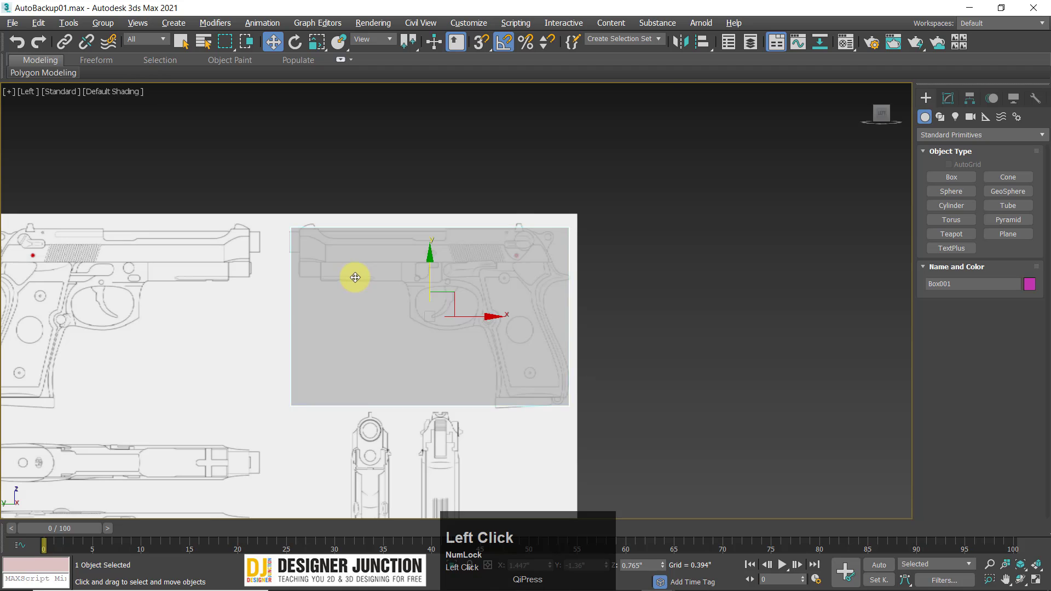
scroll(353, 277, up, 4)
middle_drag(503, 322, 479, 274)
key(r)
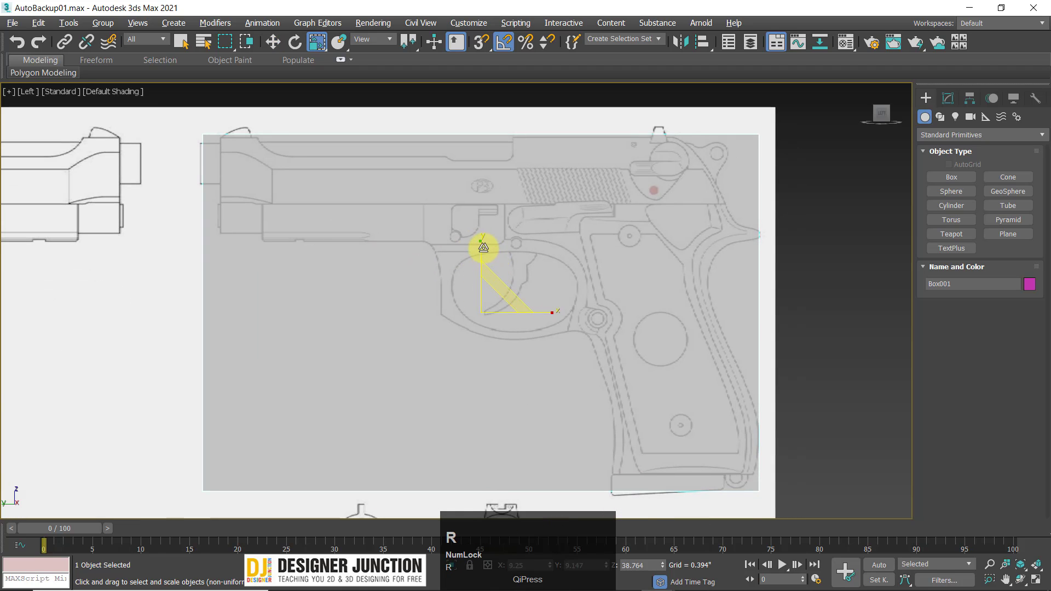
click(482, 256)
drag(483, 255, 473, 128)
key(w)
key(r)
key(w)
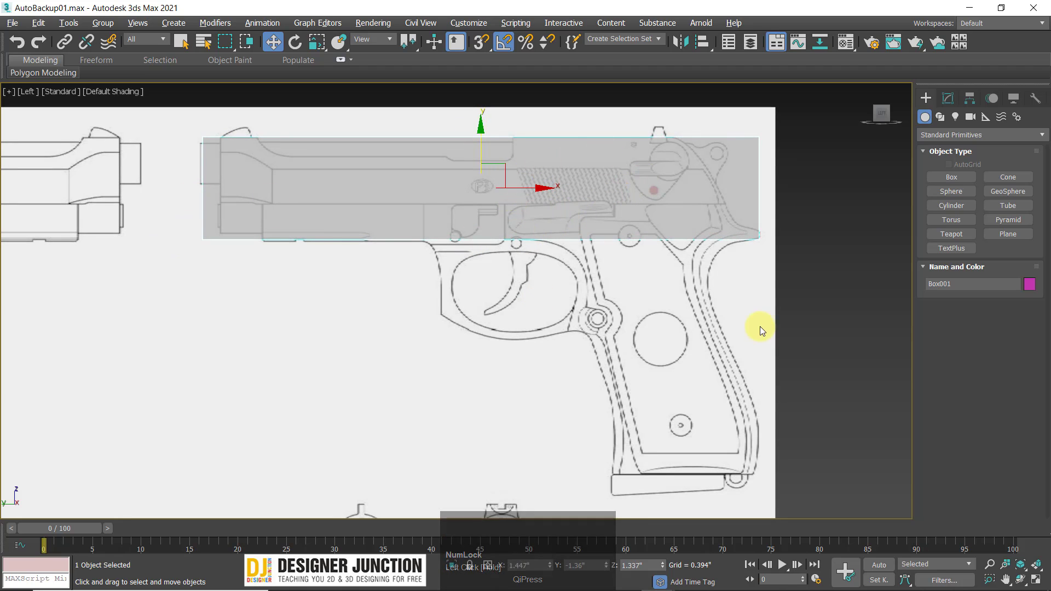
- Check the box's fit against the blueprints in the Front and Top viewports, trying and undoing a slight sideways move
key(alt+w)
right_click(820, 206)
key(alt+w)
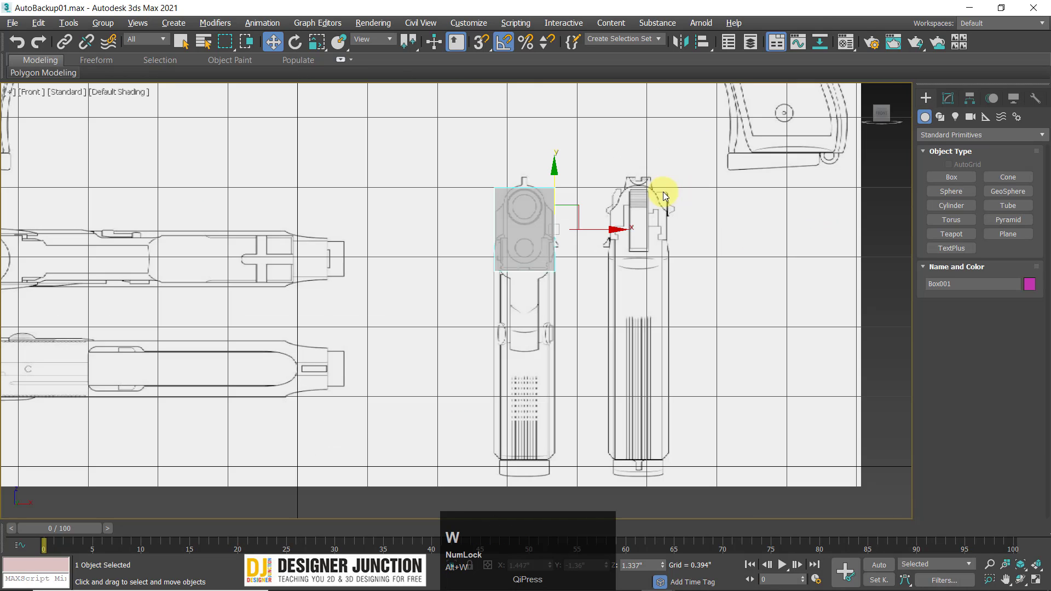
drag(597, 229, 595, 230)
key(ctrl+z)
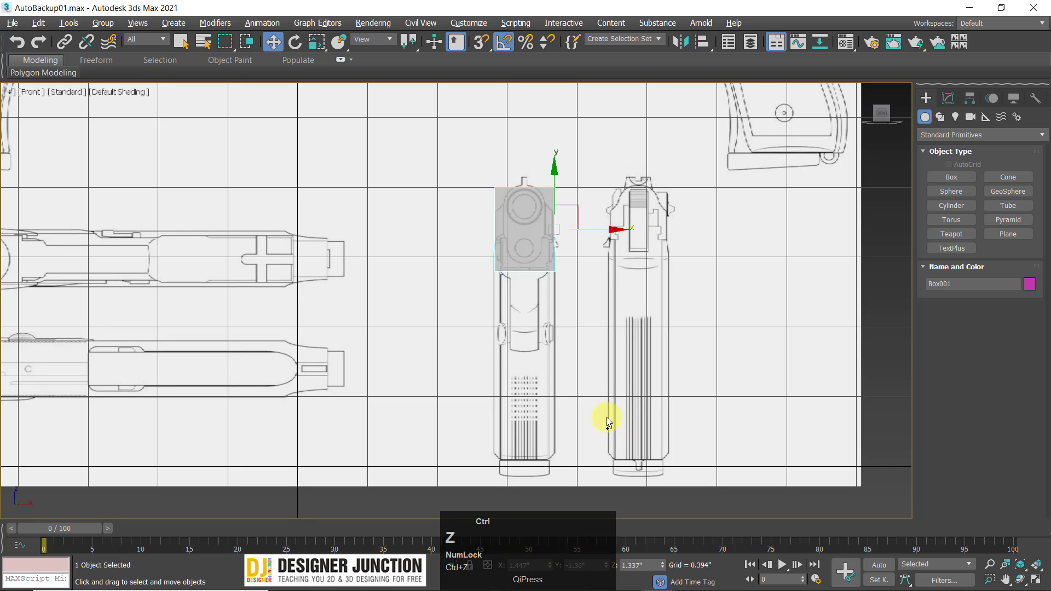
key(alt+w)
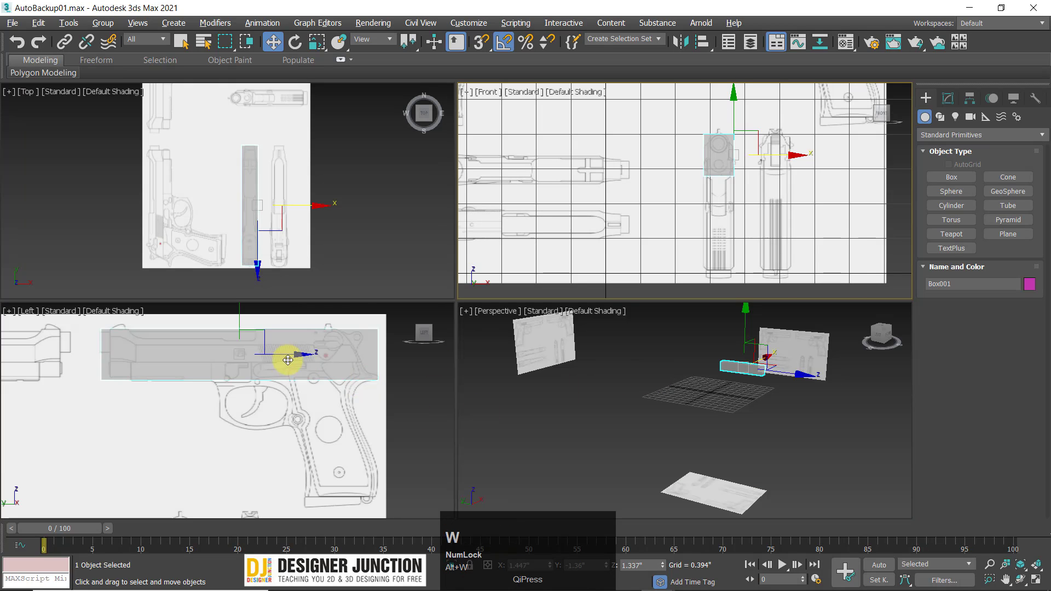
middle_drag(310, 182, 331, 156)
scroll(272, 205, up, 2)
middle_drag(257, 206, 256, 232)
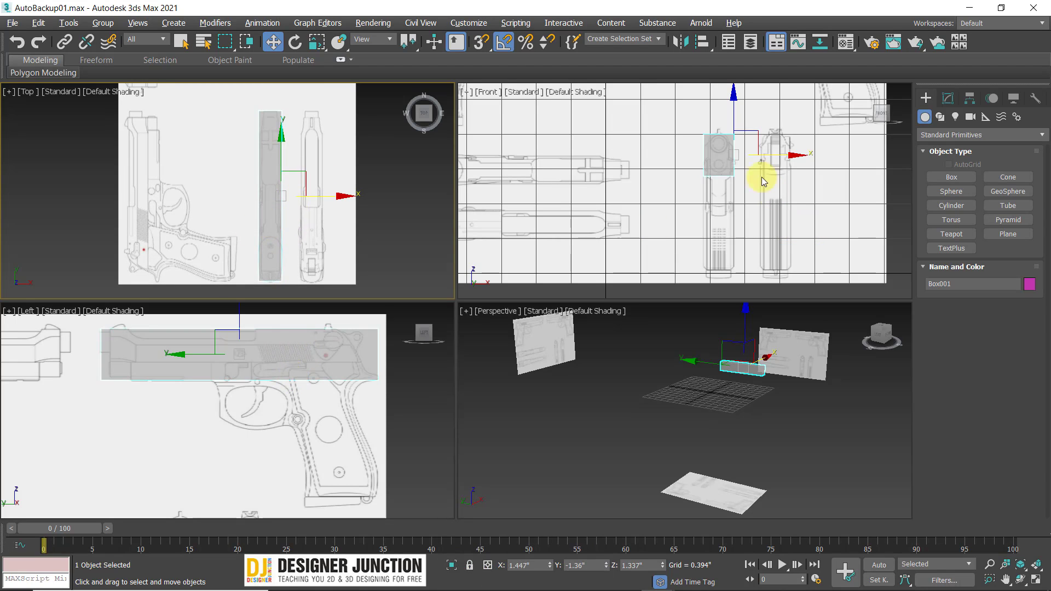
key(alt+w)
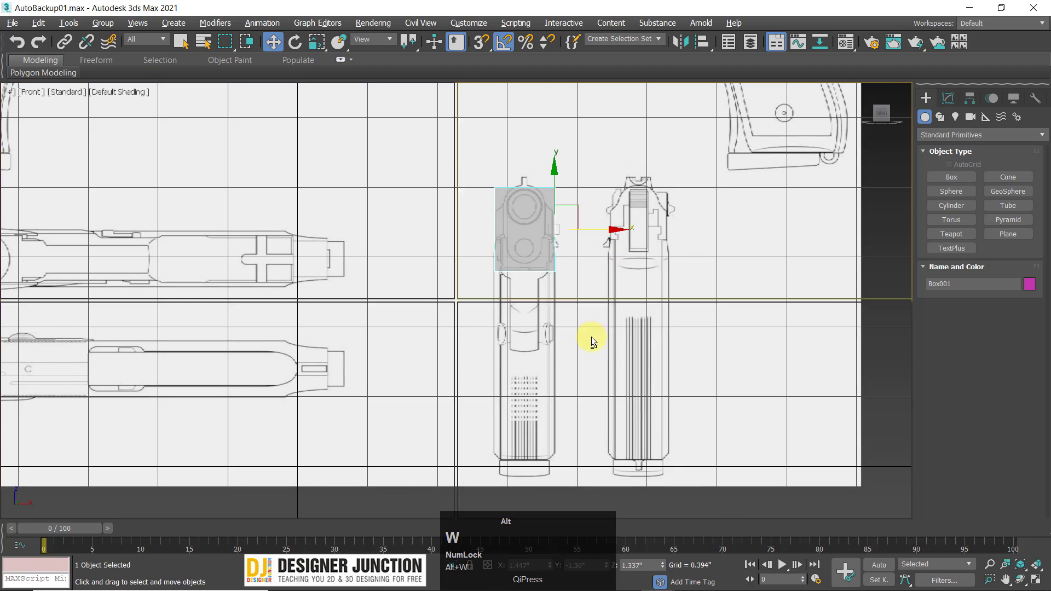
key(alt+w)
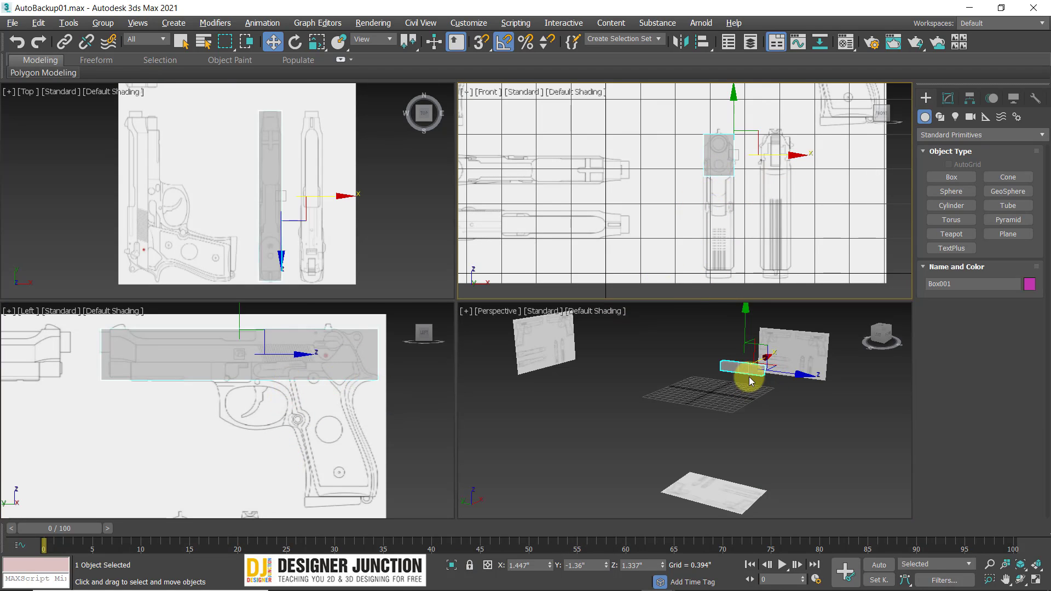
- Convert the box to an Editable Poly in the maximized Left viewport
key(alt+w)
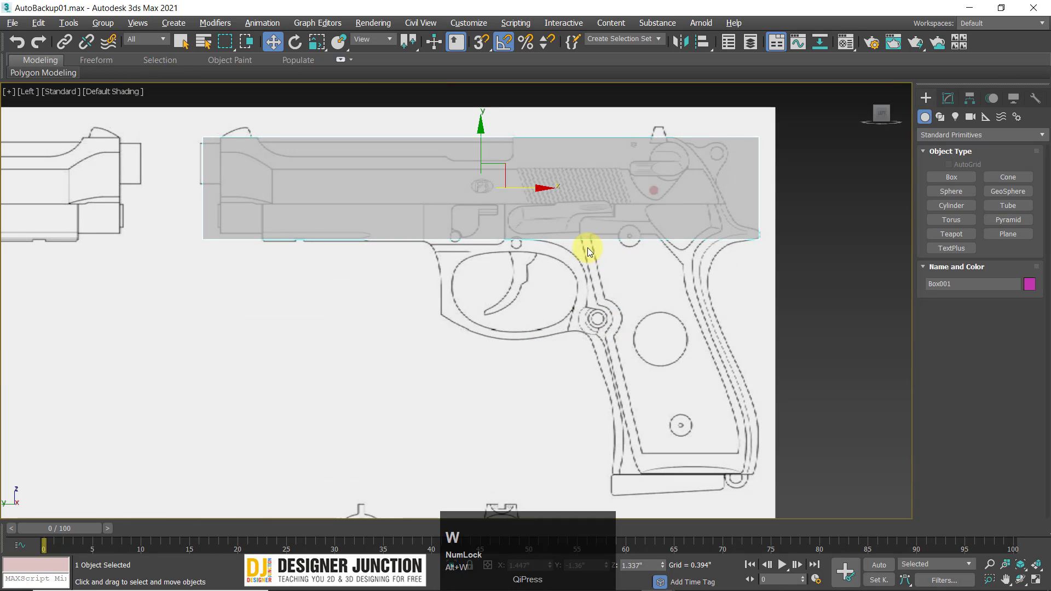
right_click(439, 188)
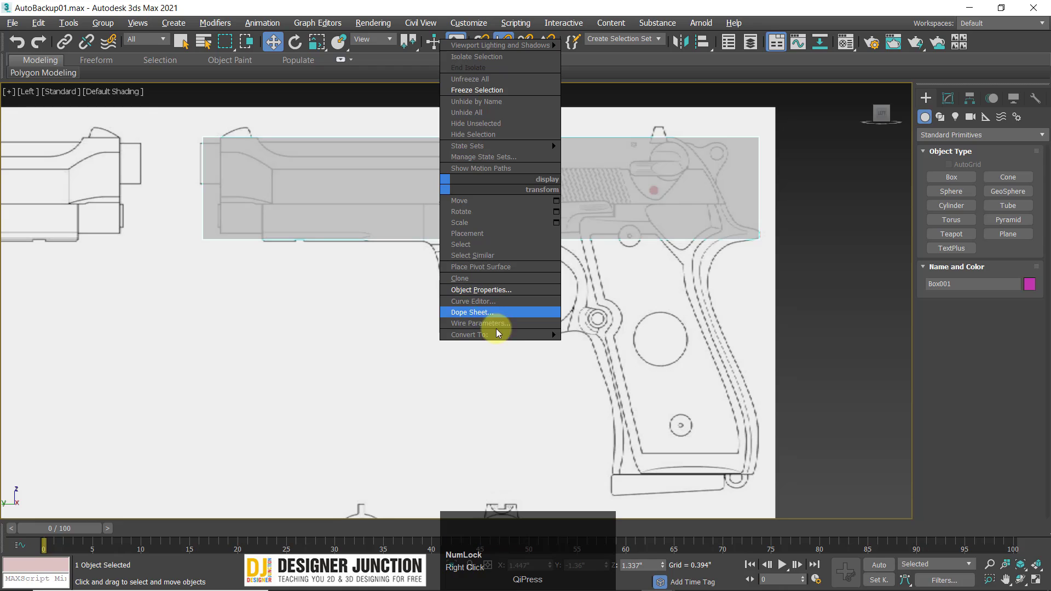
mouse_move(485, 335)
click(596, 346)
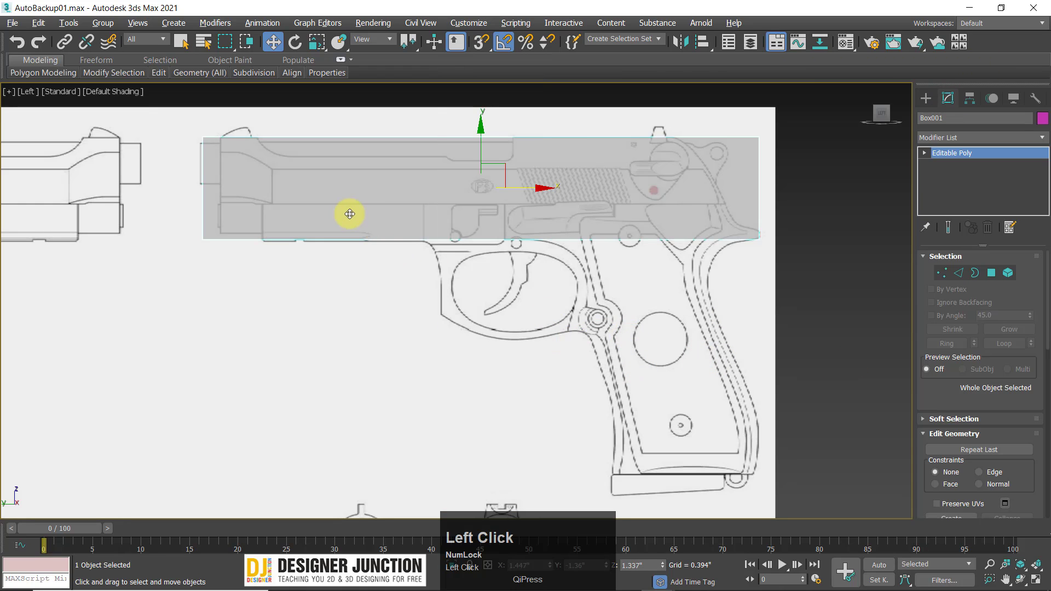
middle_drag(350, 199, 354, 193)
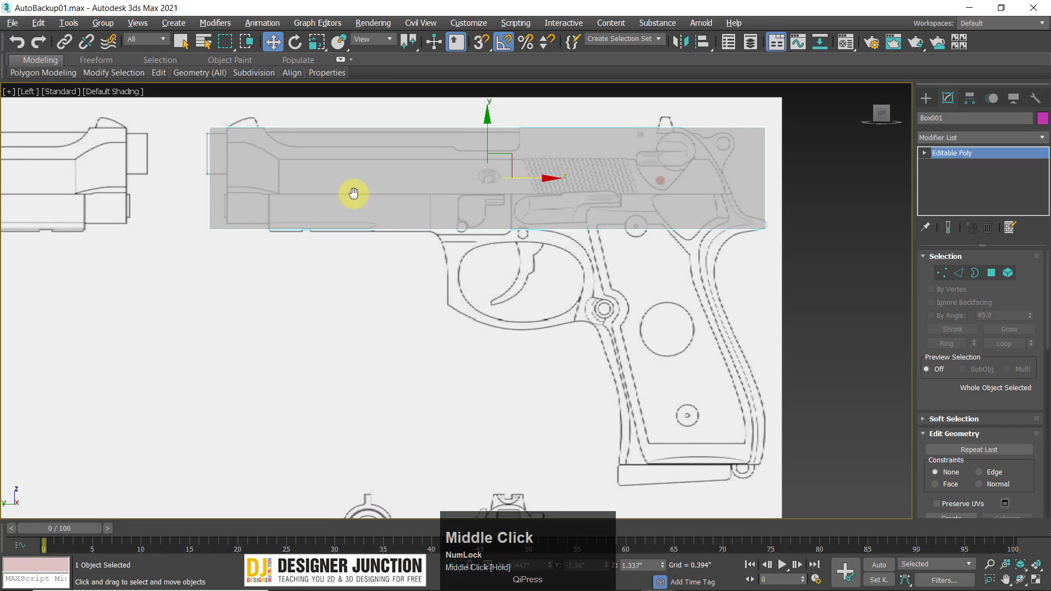